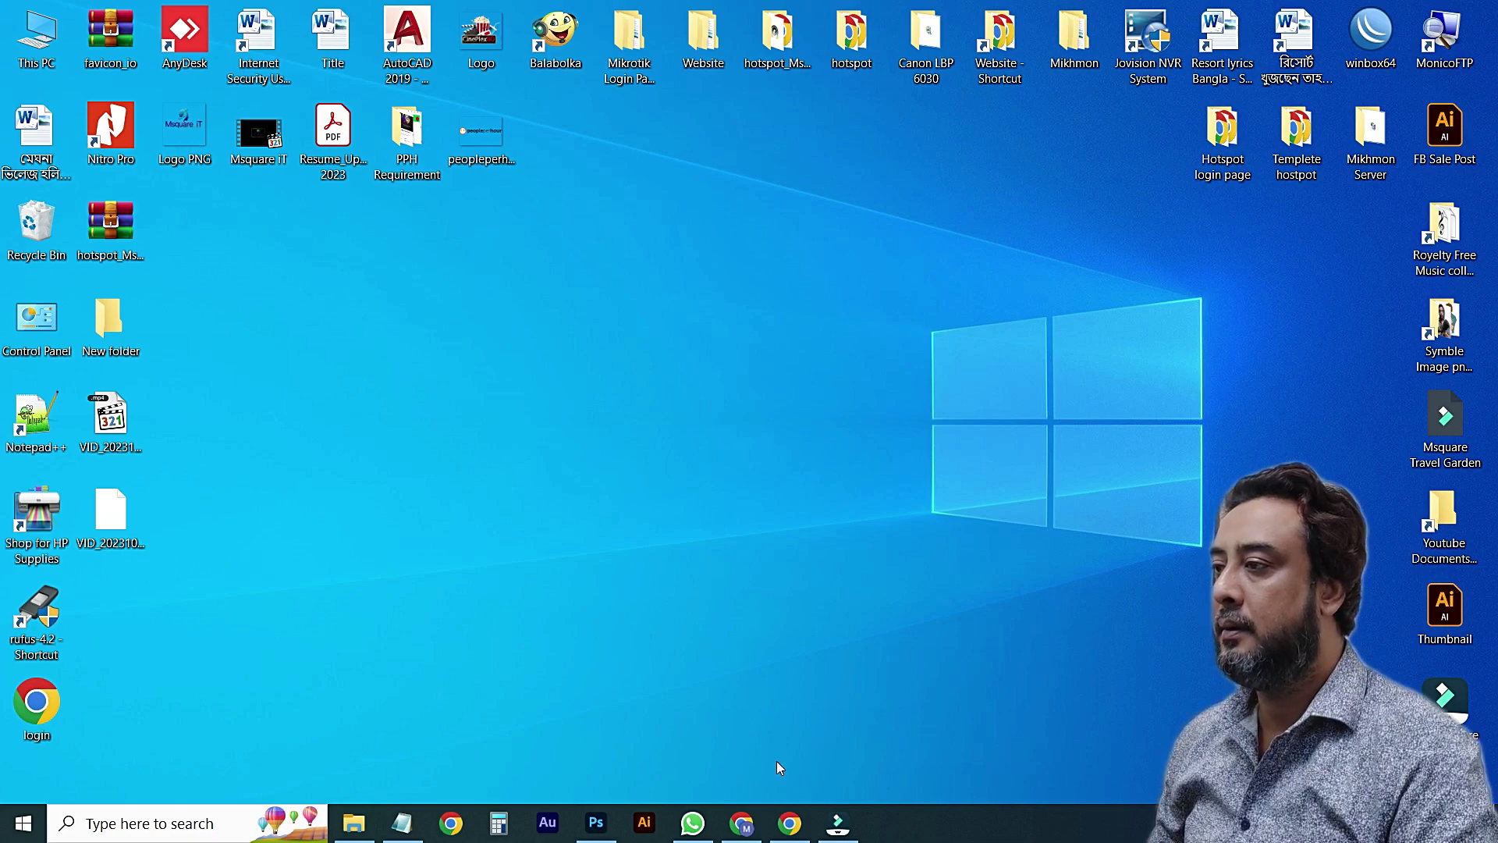
# Bring up Chrome from the taskbar, showing the PeoplePerHour registration page.
pyautogui.click(741, 823)
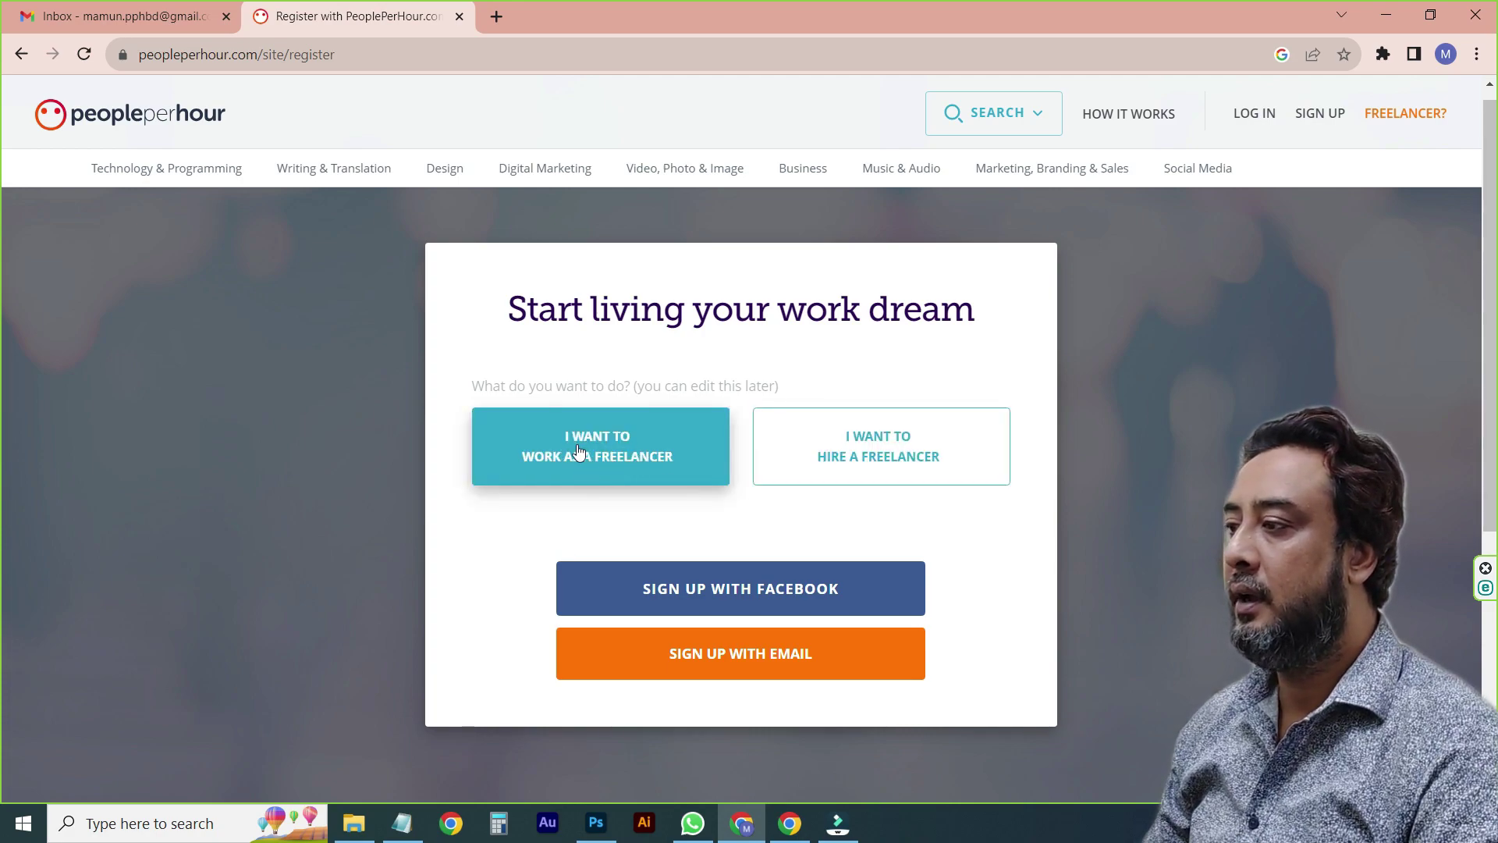
# Start a freelancer e-mail sign-up, enter the first and last name, then go to Gmail.
pyautogui.click(573, 457)
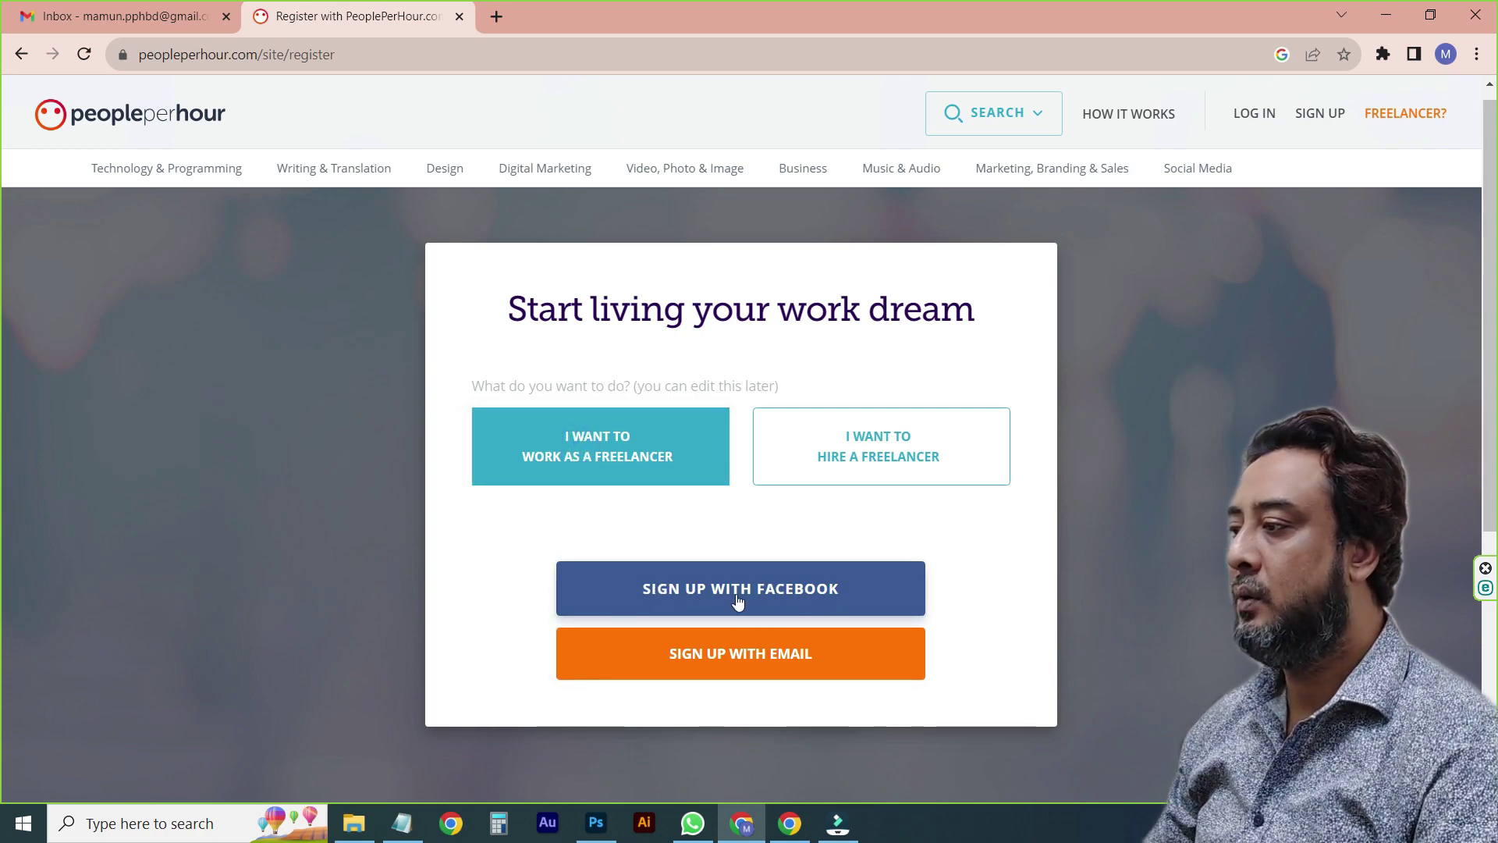
pyautogui.click(728, 664)
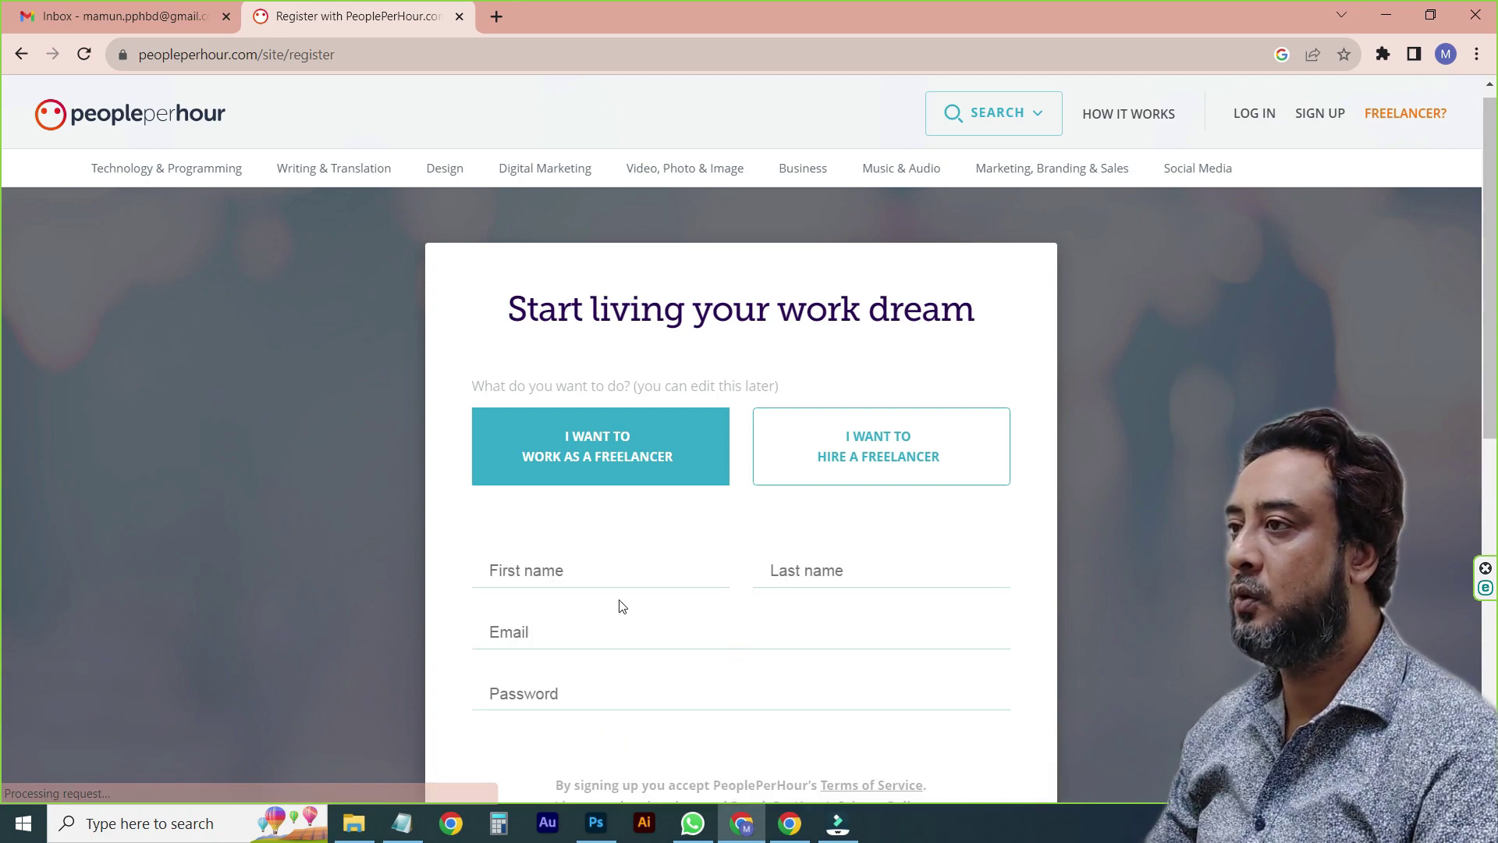
pyautogui.click(542, 575)
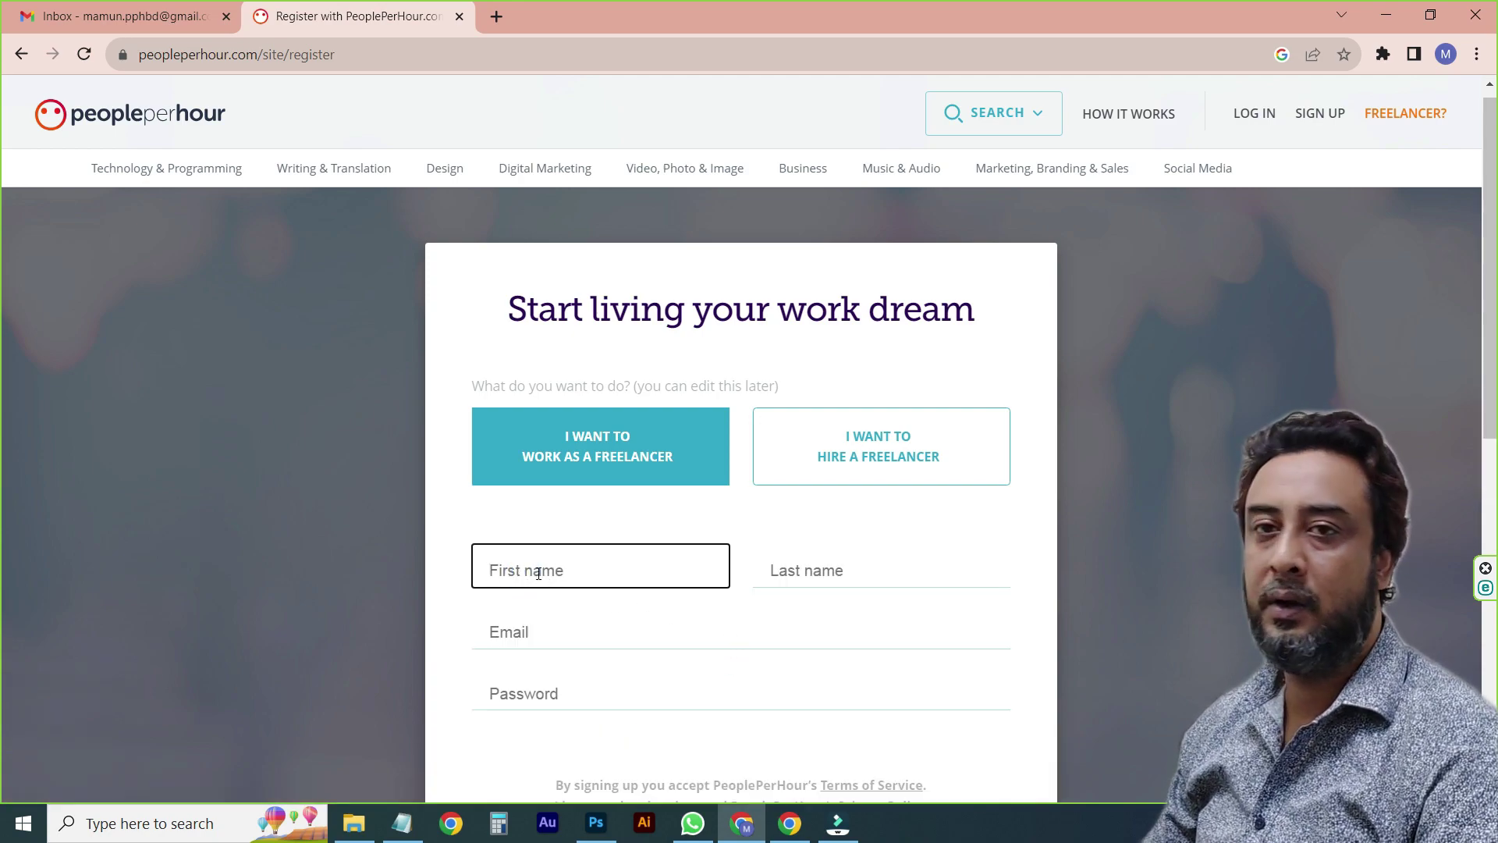
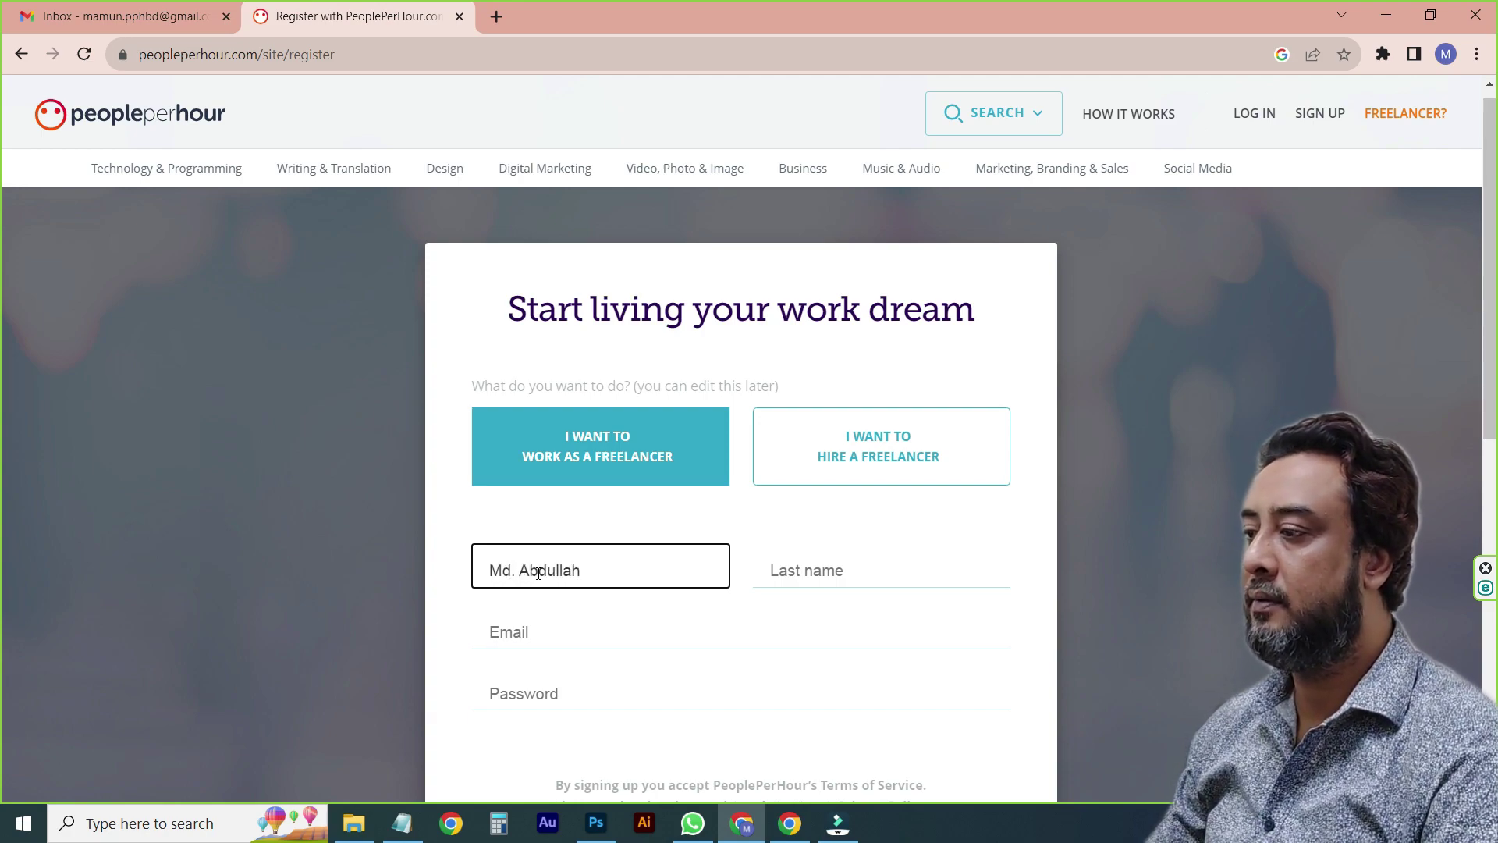
pyautogui.press('Tab')
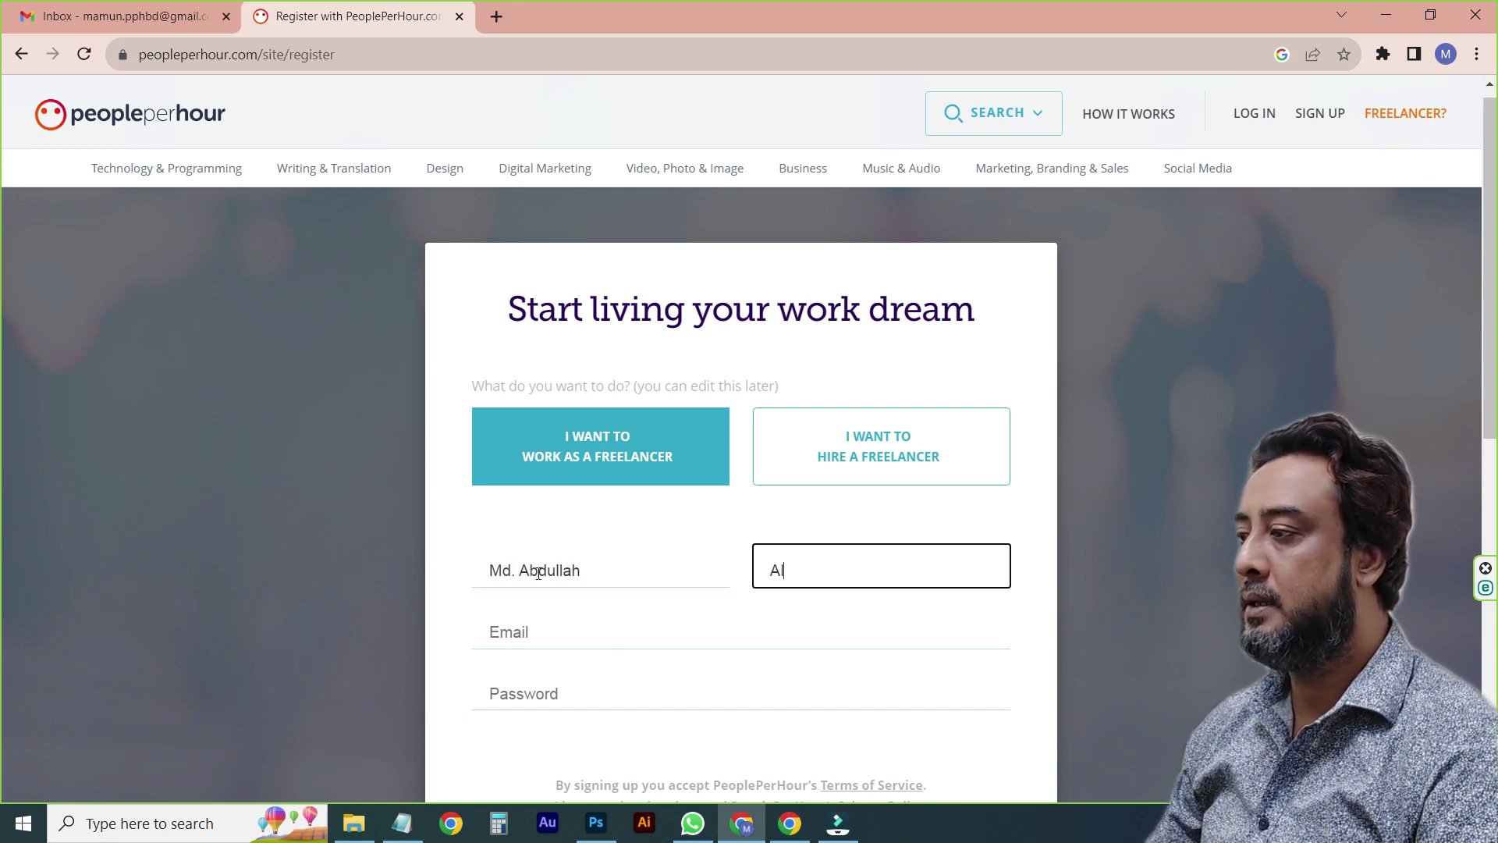
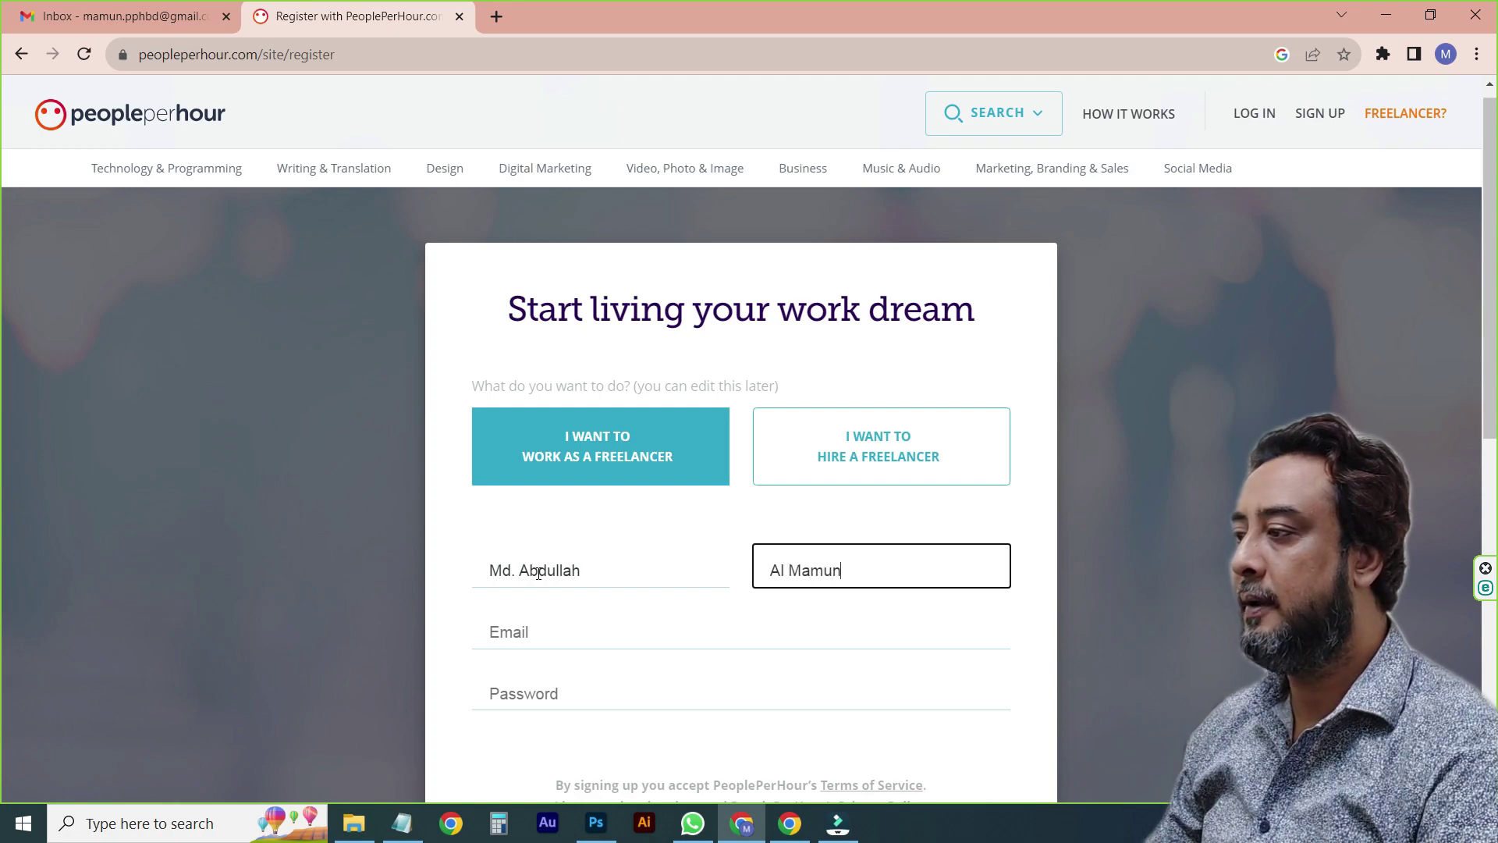
pyautogui.press('Tab')
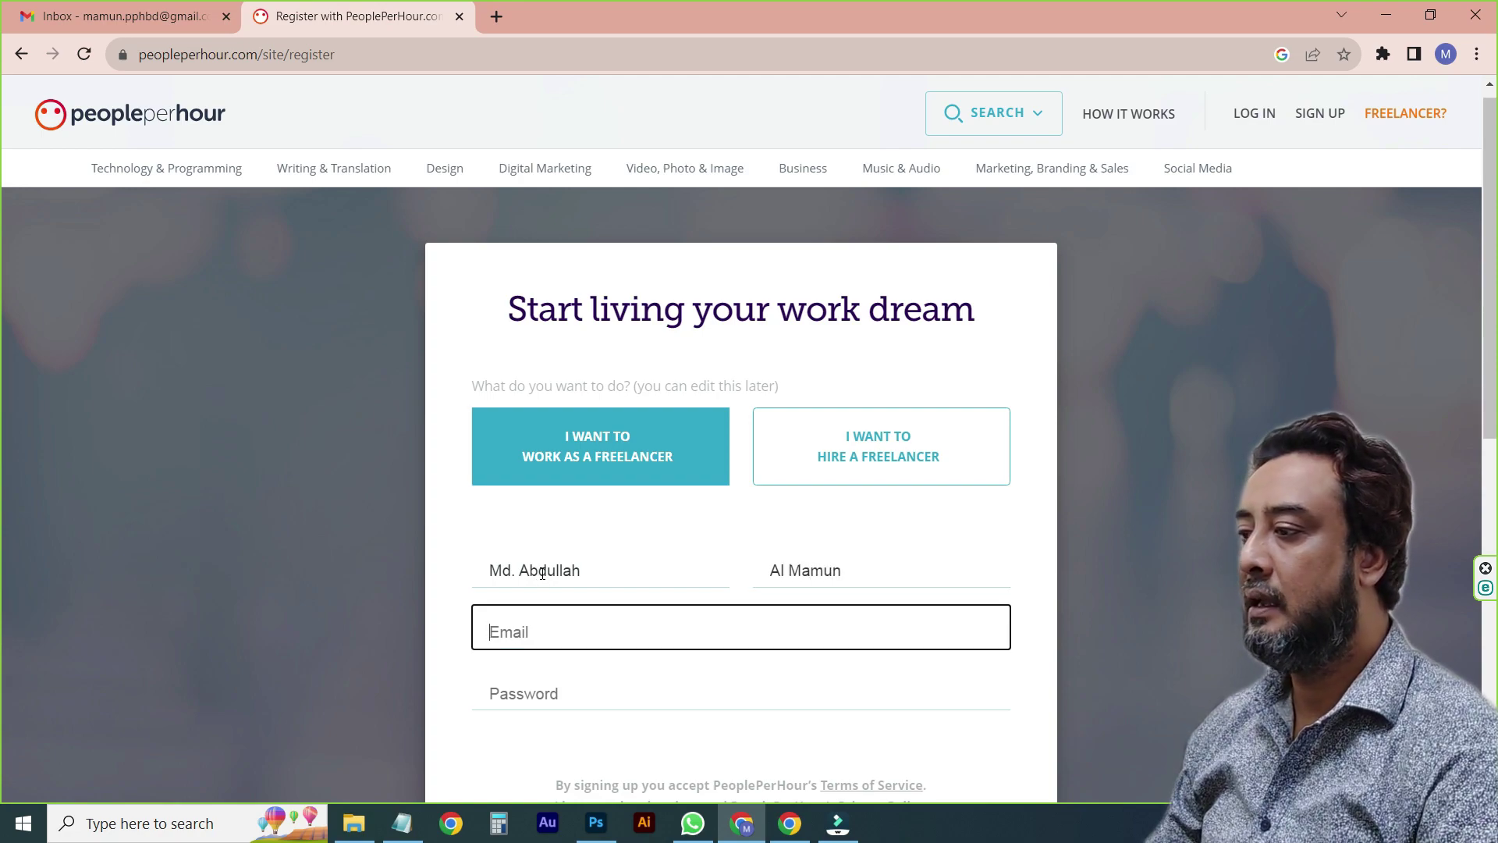
pyautogui.click(116, 15)
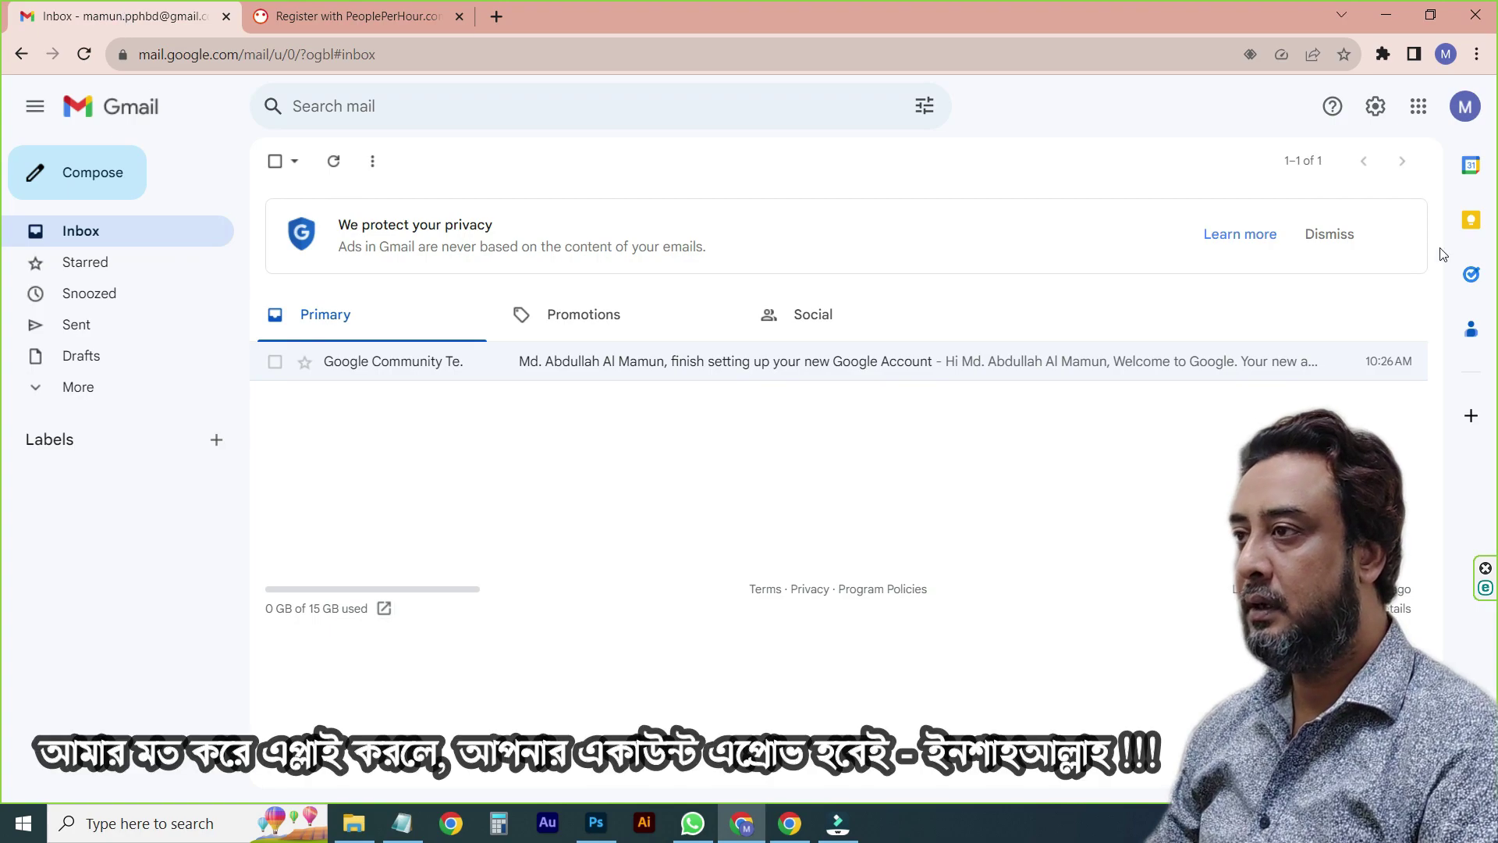
pyautogui.click(1465, 106)
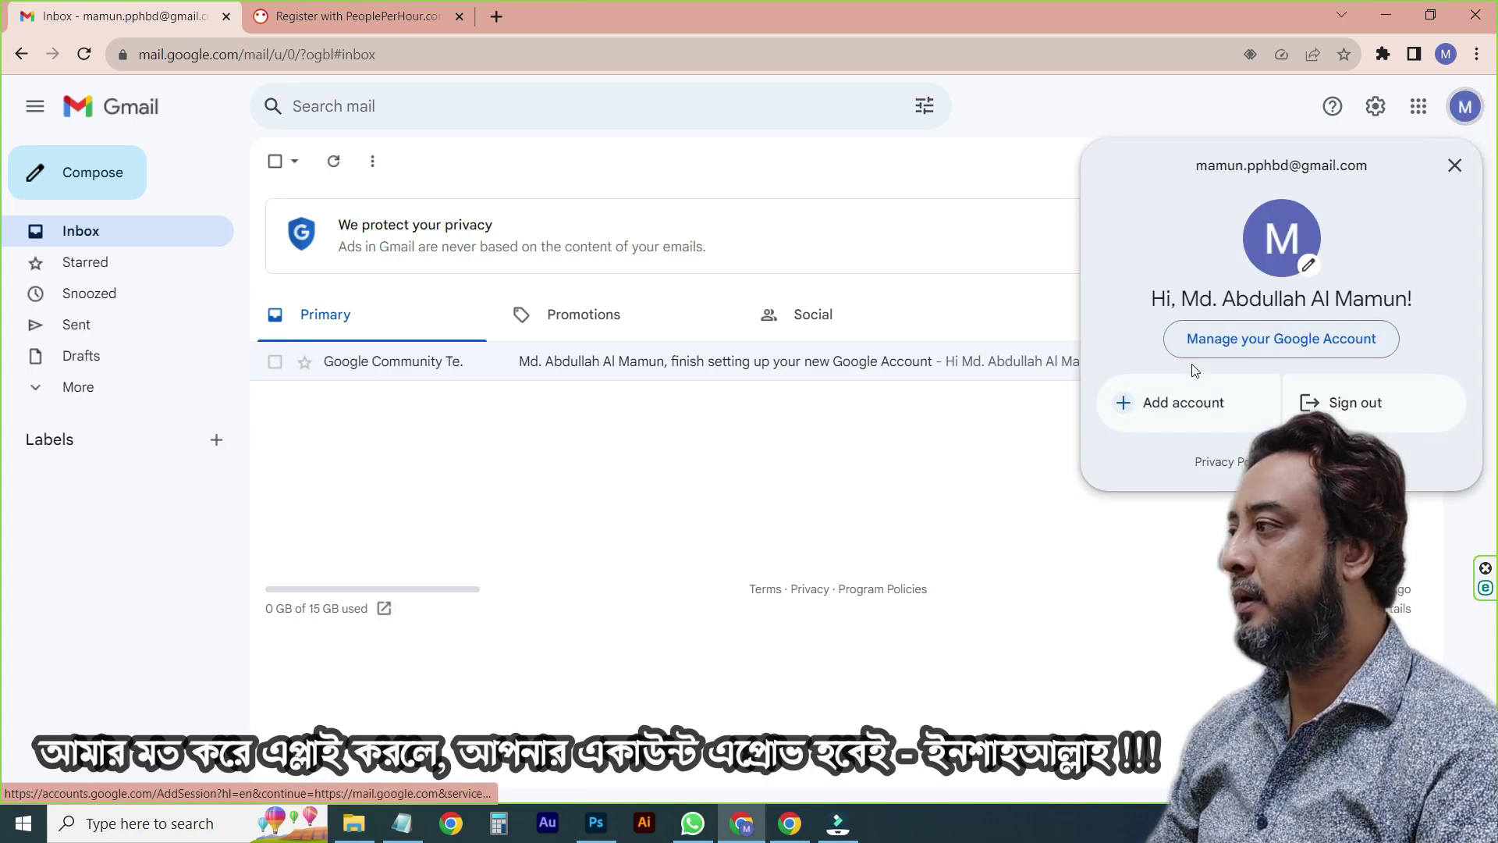
pyautogui.moveTo(1196, 166); pyautogui.dragTo(1366, 166)
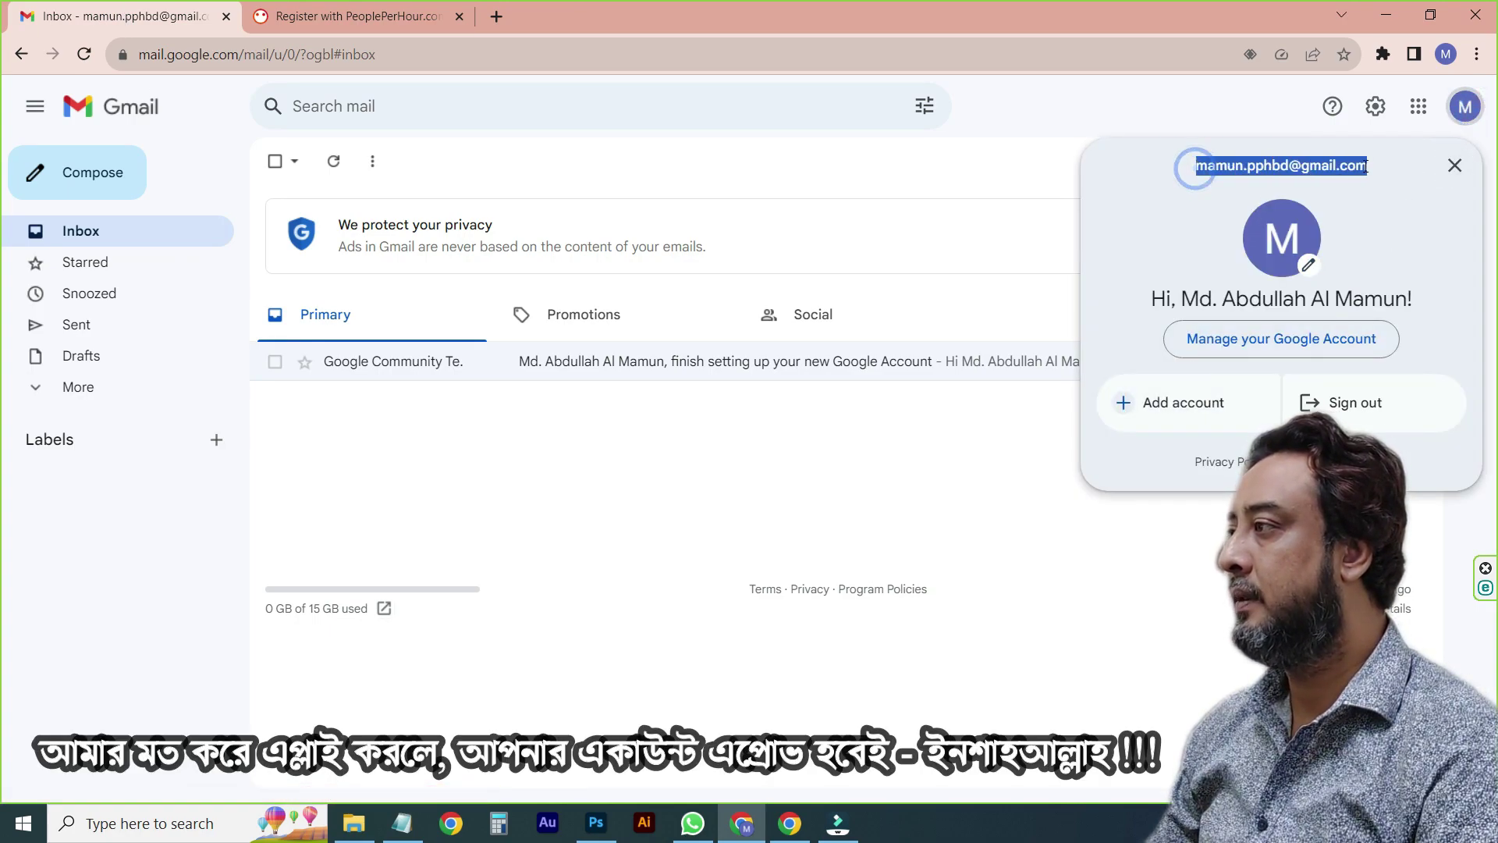
pyautogui.rightClick(1305, 166)
pyautogui.click(1319, 173)
# Paste the copied e-mail into the sign-up form and enter the account password.
pyautogui.click(367, 15)
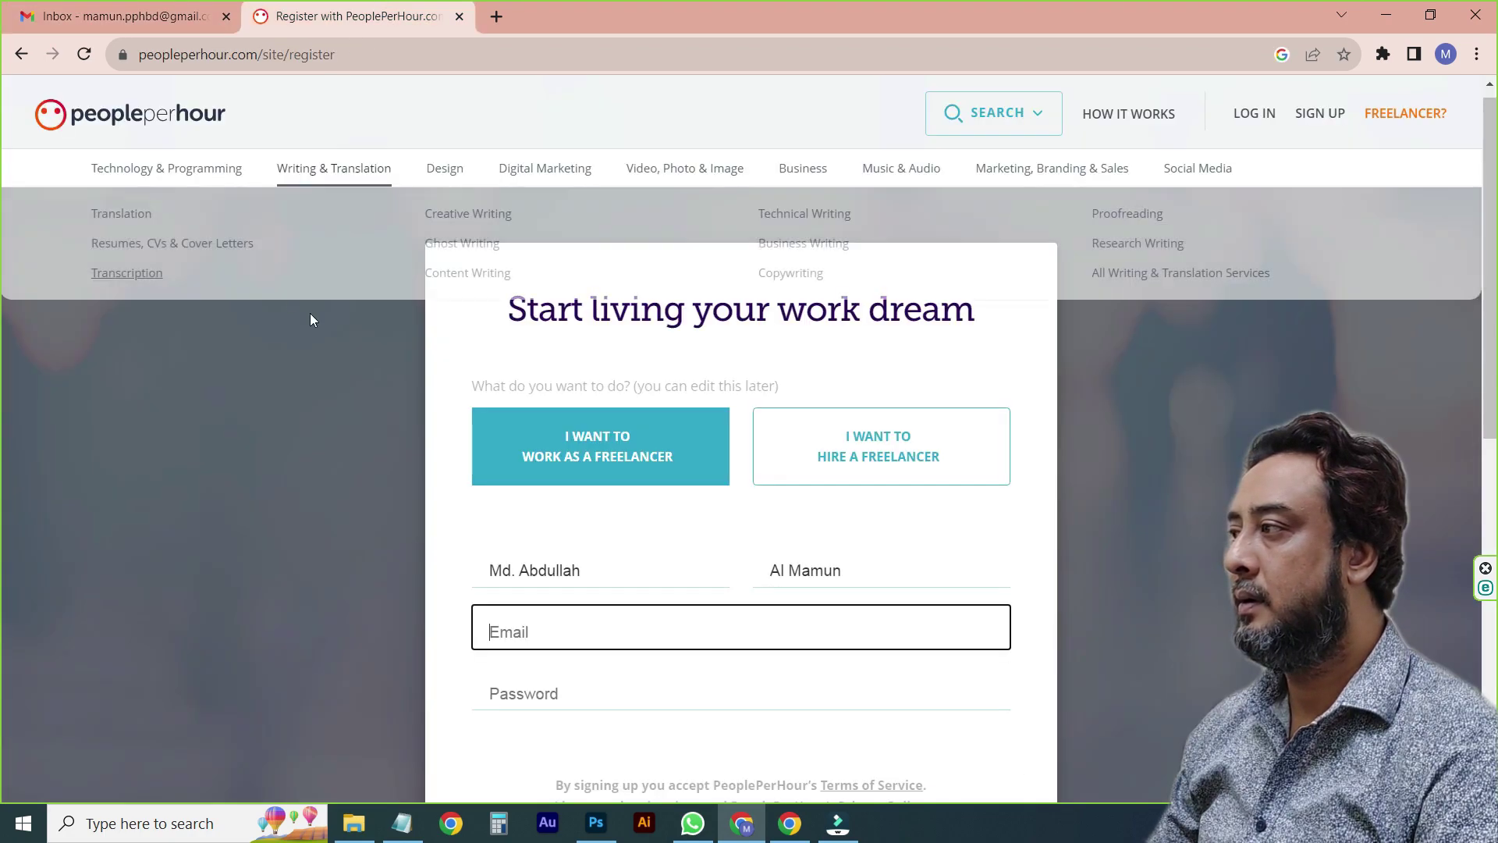
pyautogui.hotkey('ctrl', 'v')
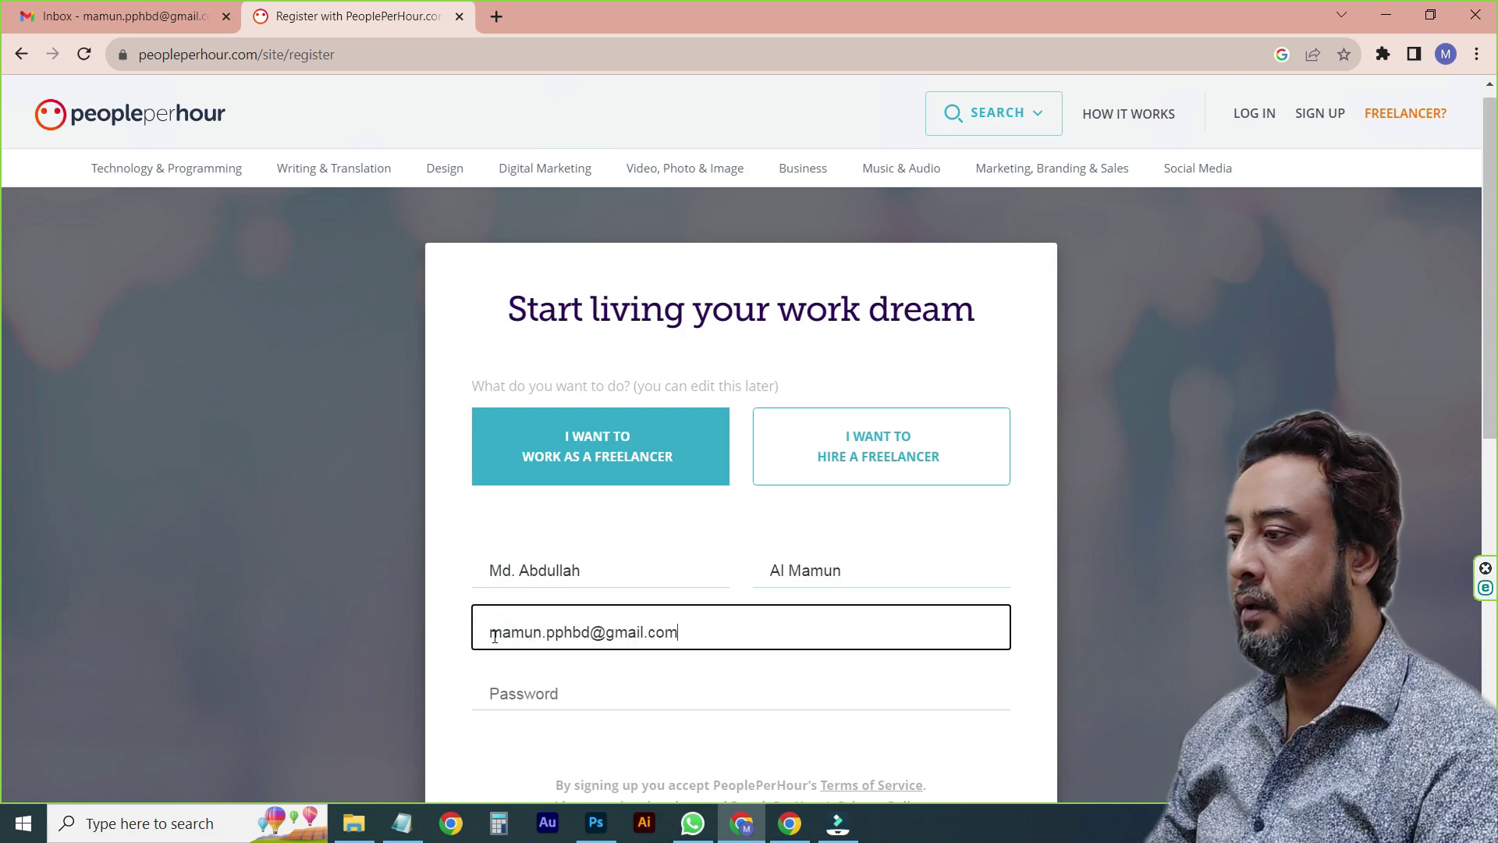
pyautogui.scroll(-1, 750, 607)
pyautogui.click(549, 596)
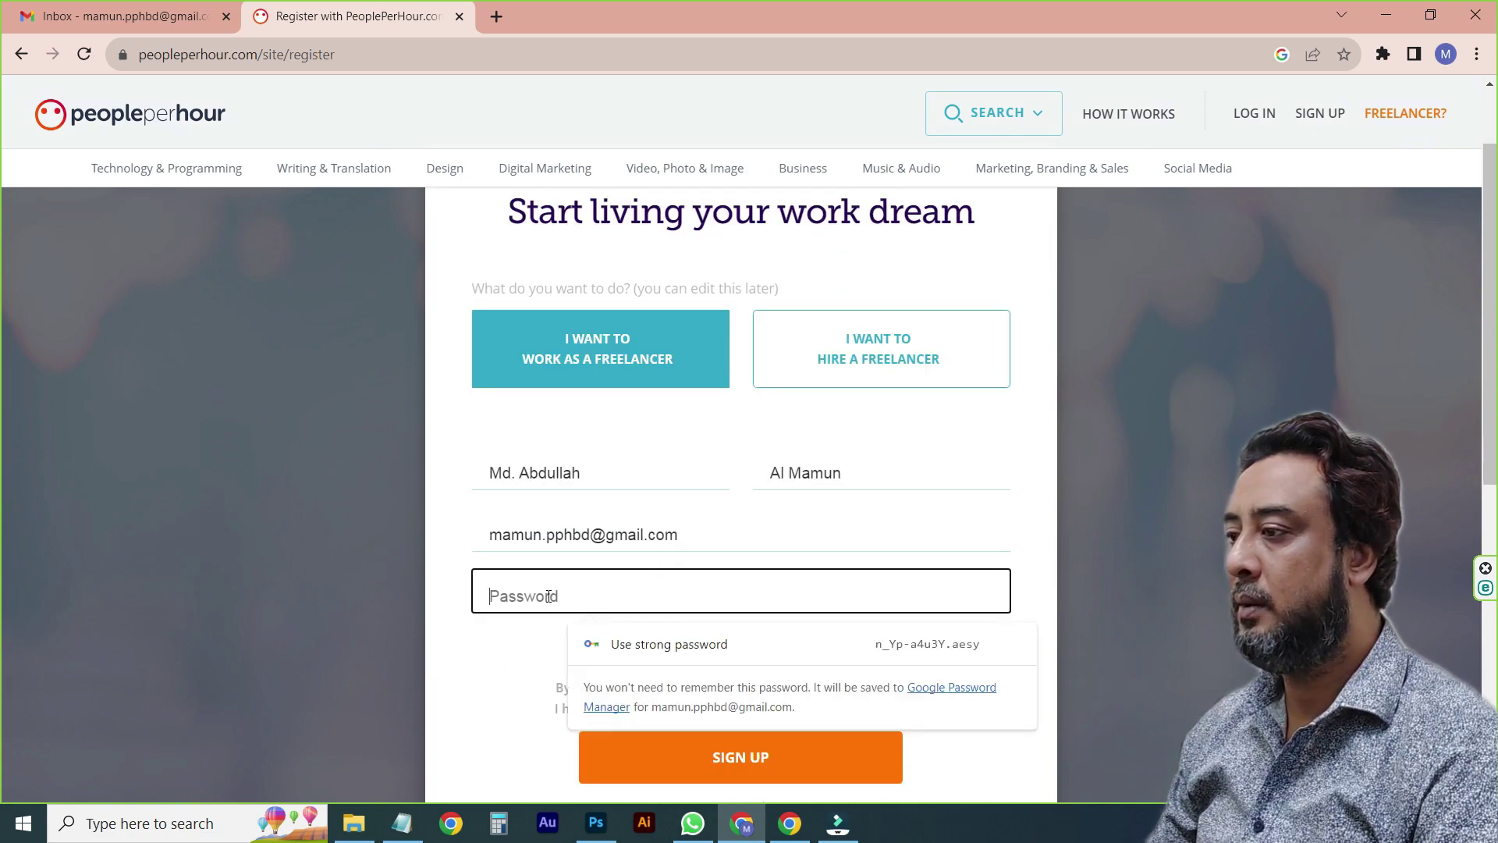
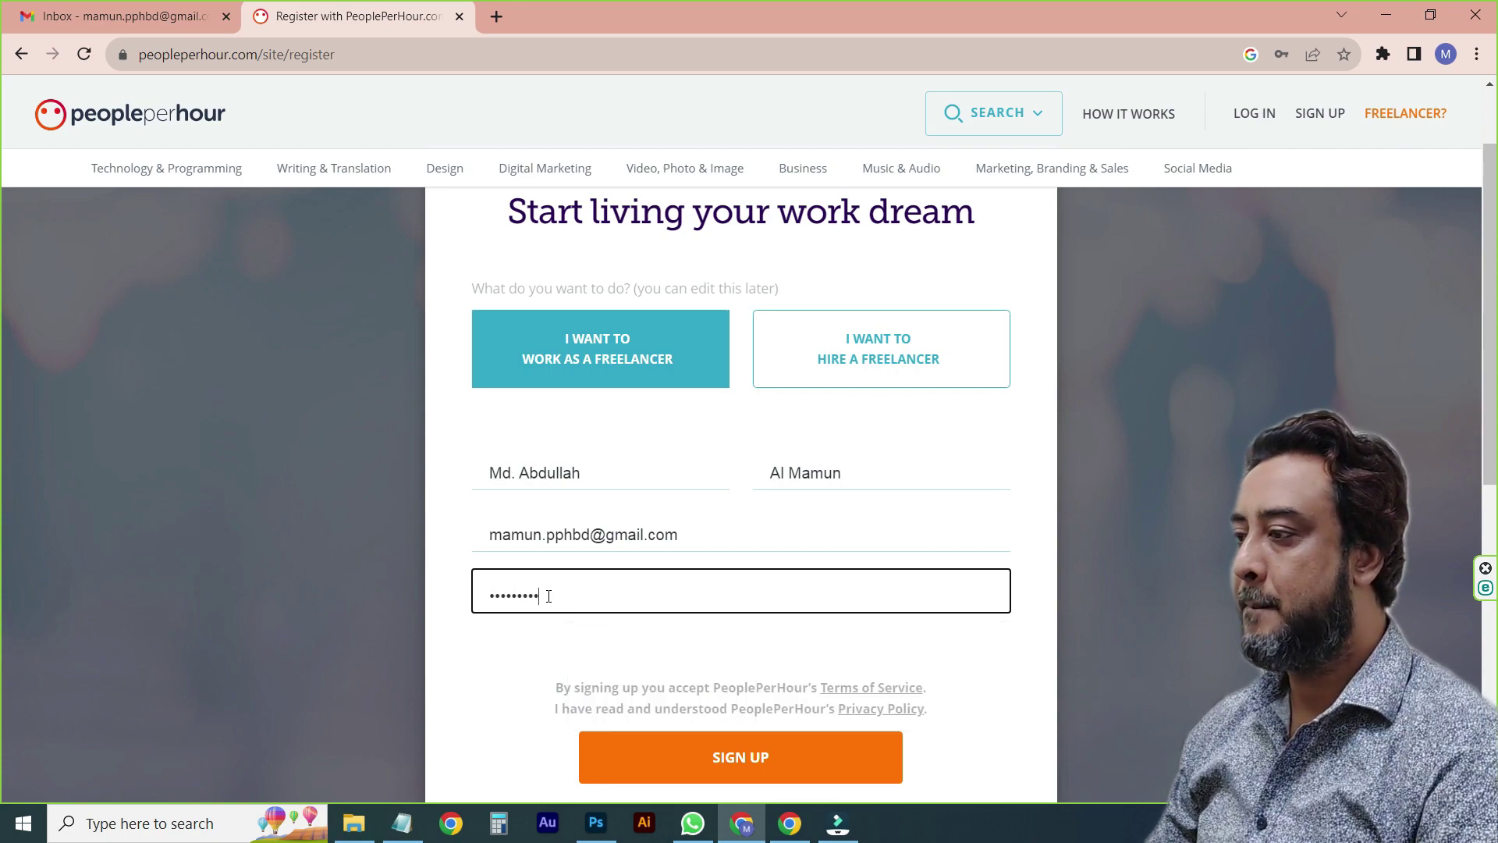
pyautogui.hotkey('ctrl', 'a')
pyautogui.press('BackSpace')
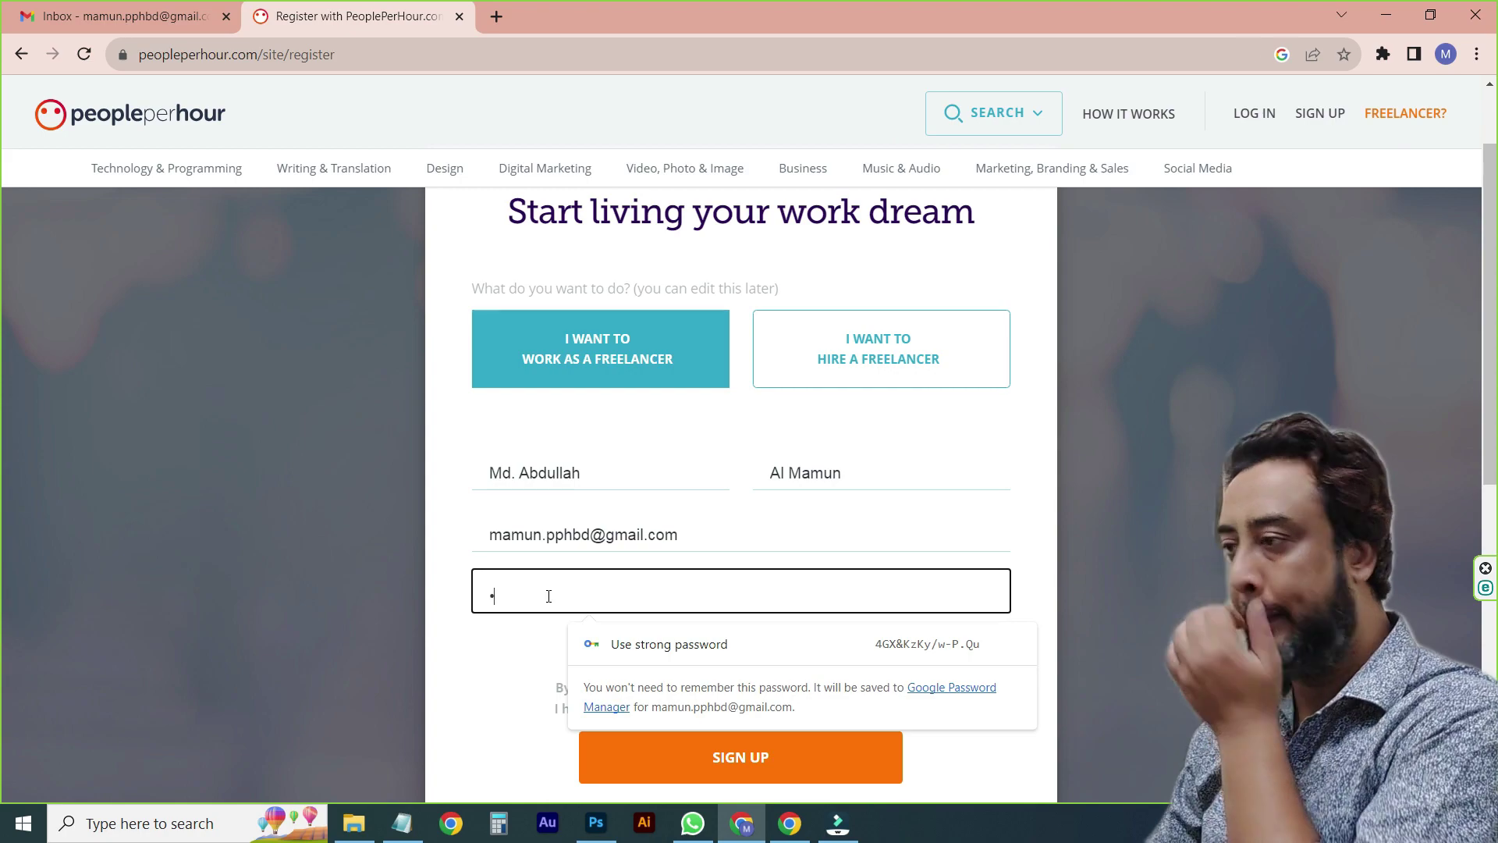
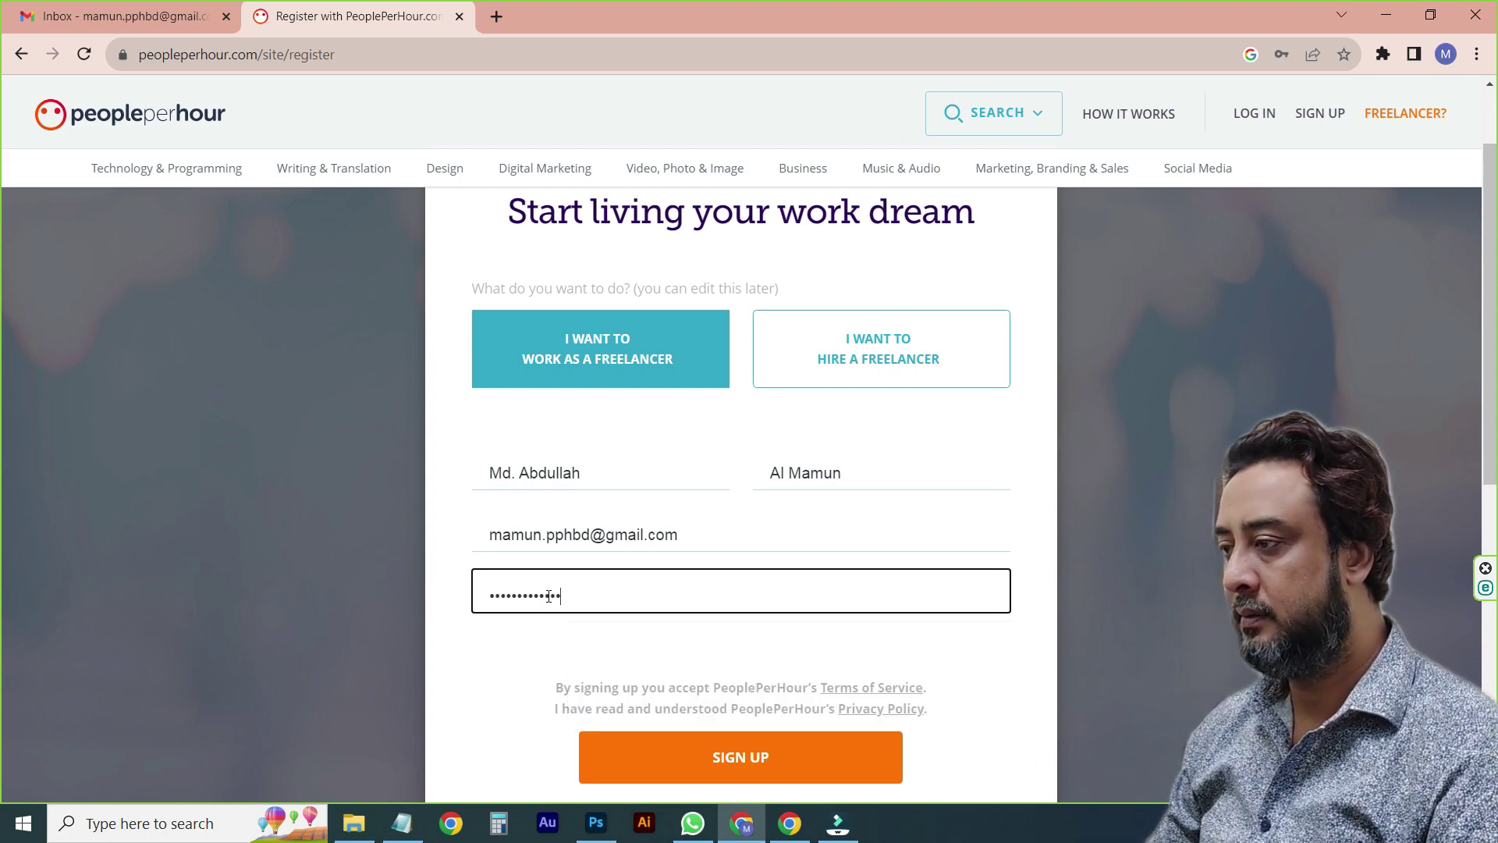
pyautogui.scroll(-1, 701, 477)
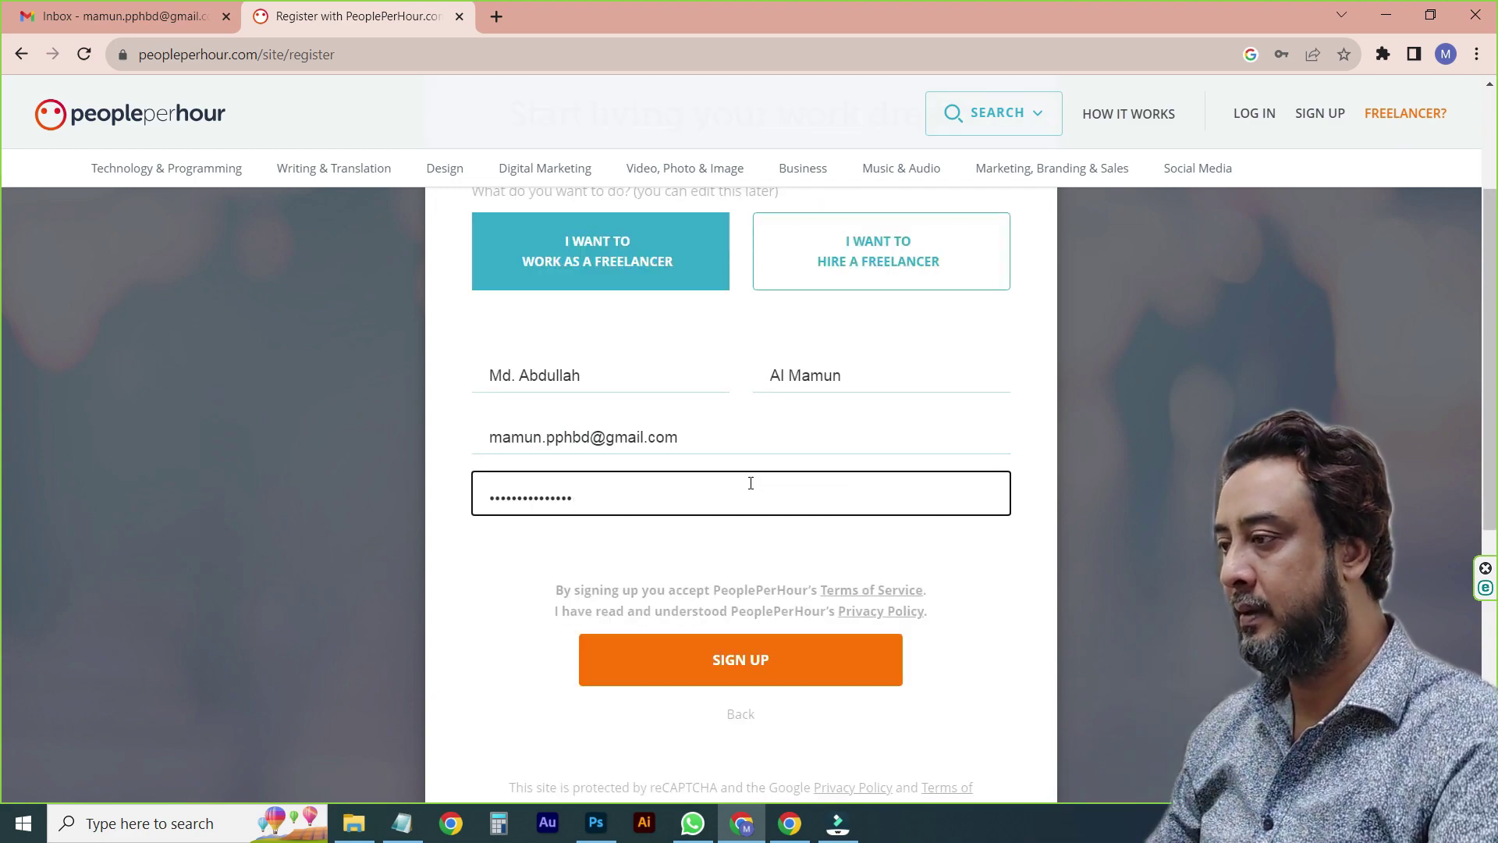
# Submit the sign-up and pass the motorcycle image challenge.
pyautogui.click(721, 658)
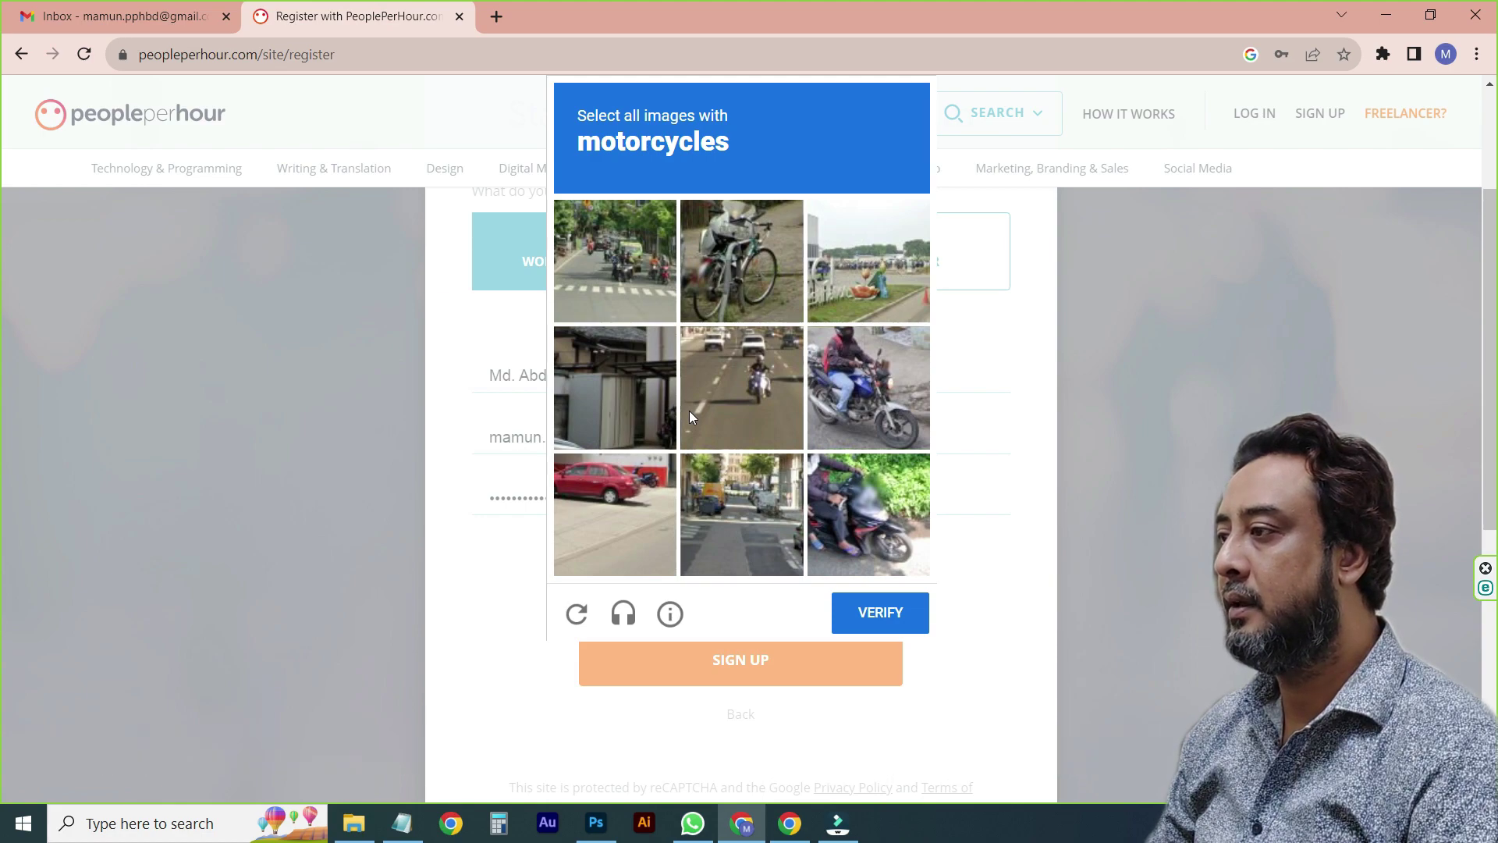
pyautogui.click(621, 277)
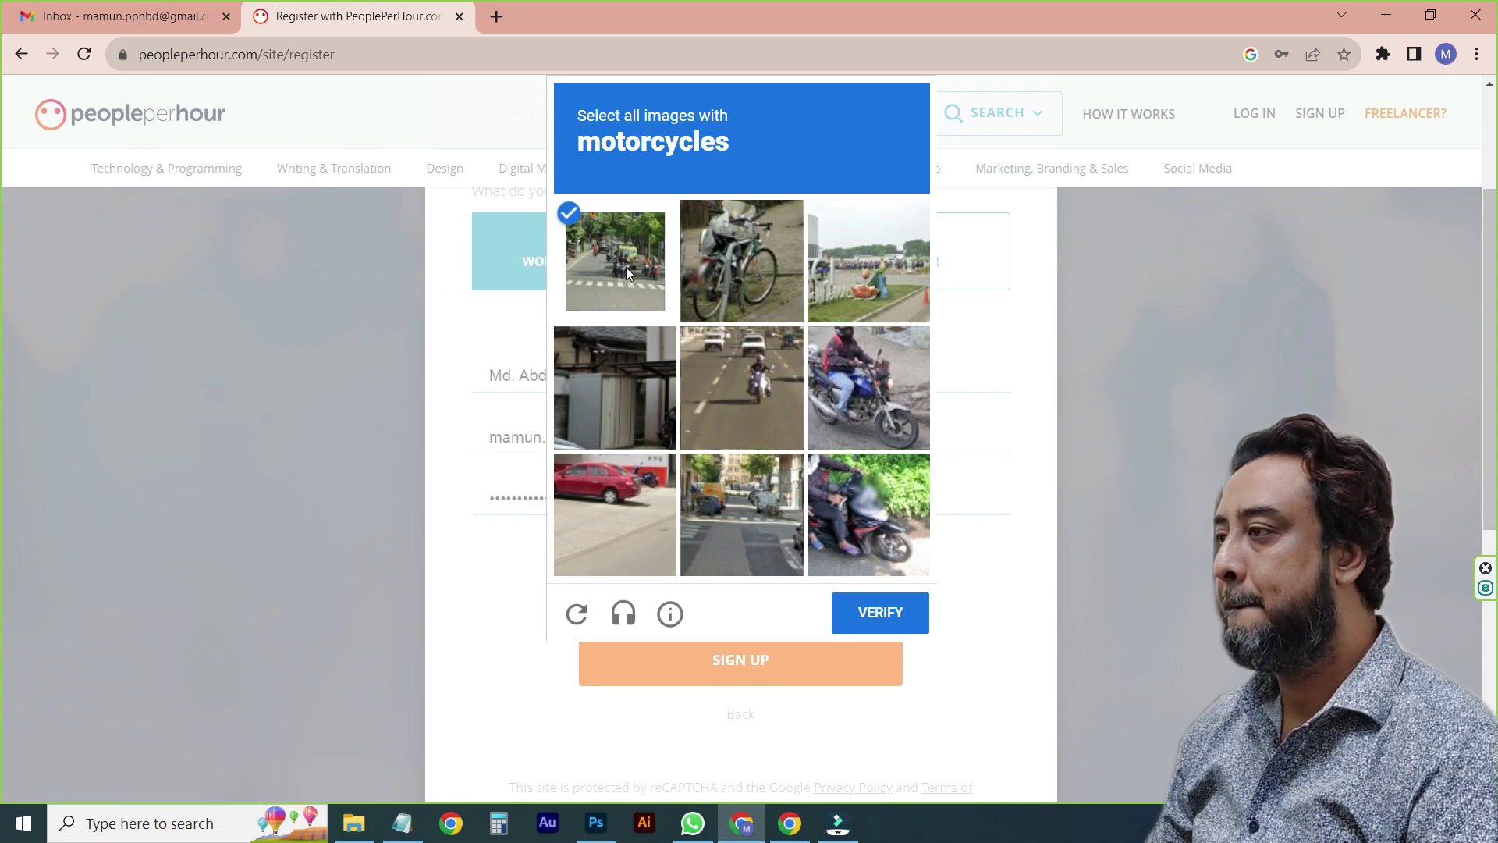
pyautogui.click(745, 390)
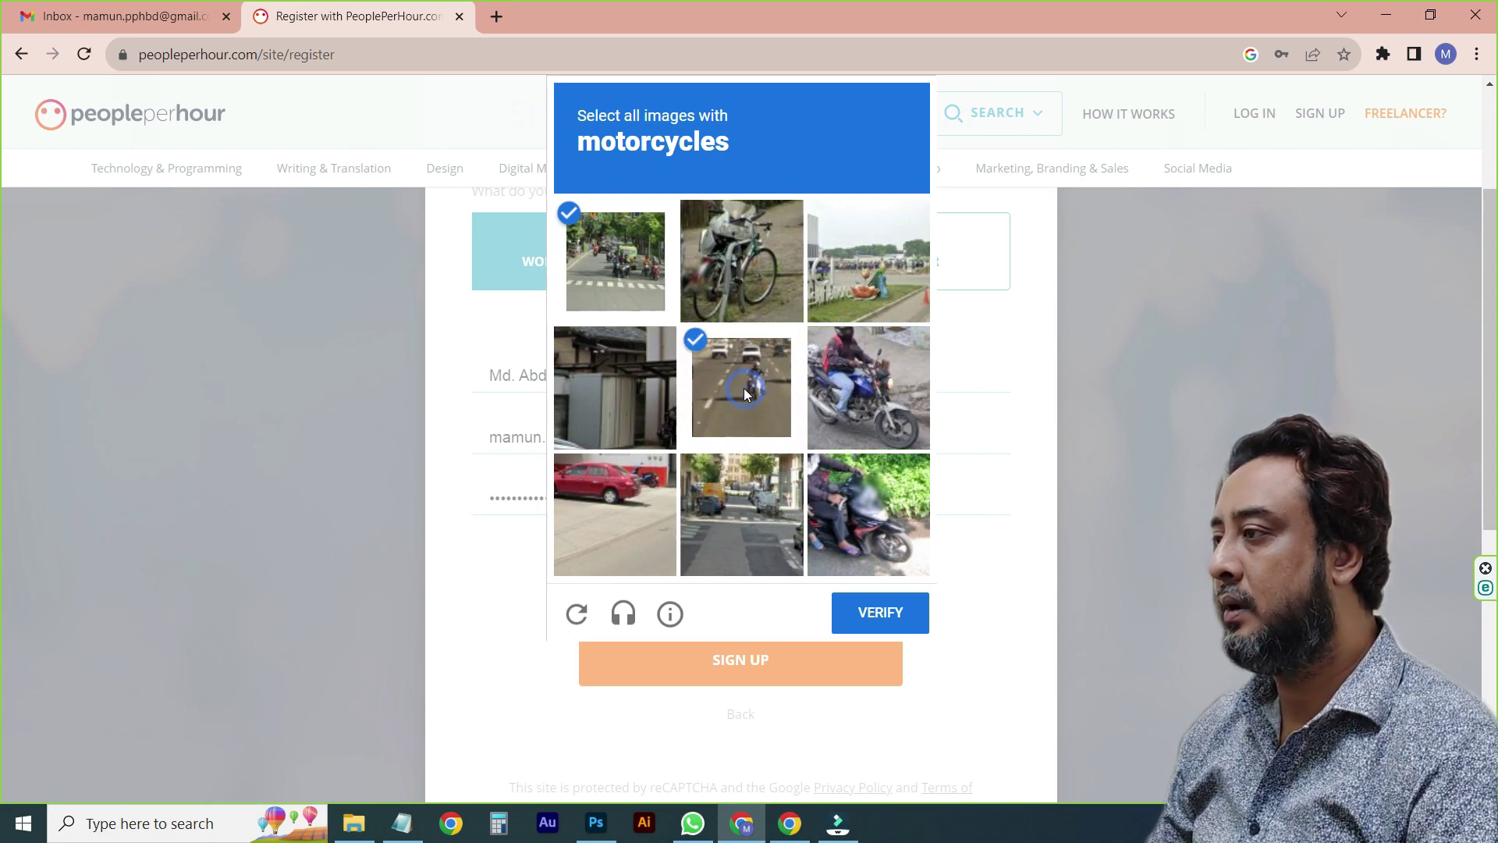
pyautogui.click(925, 379)
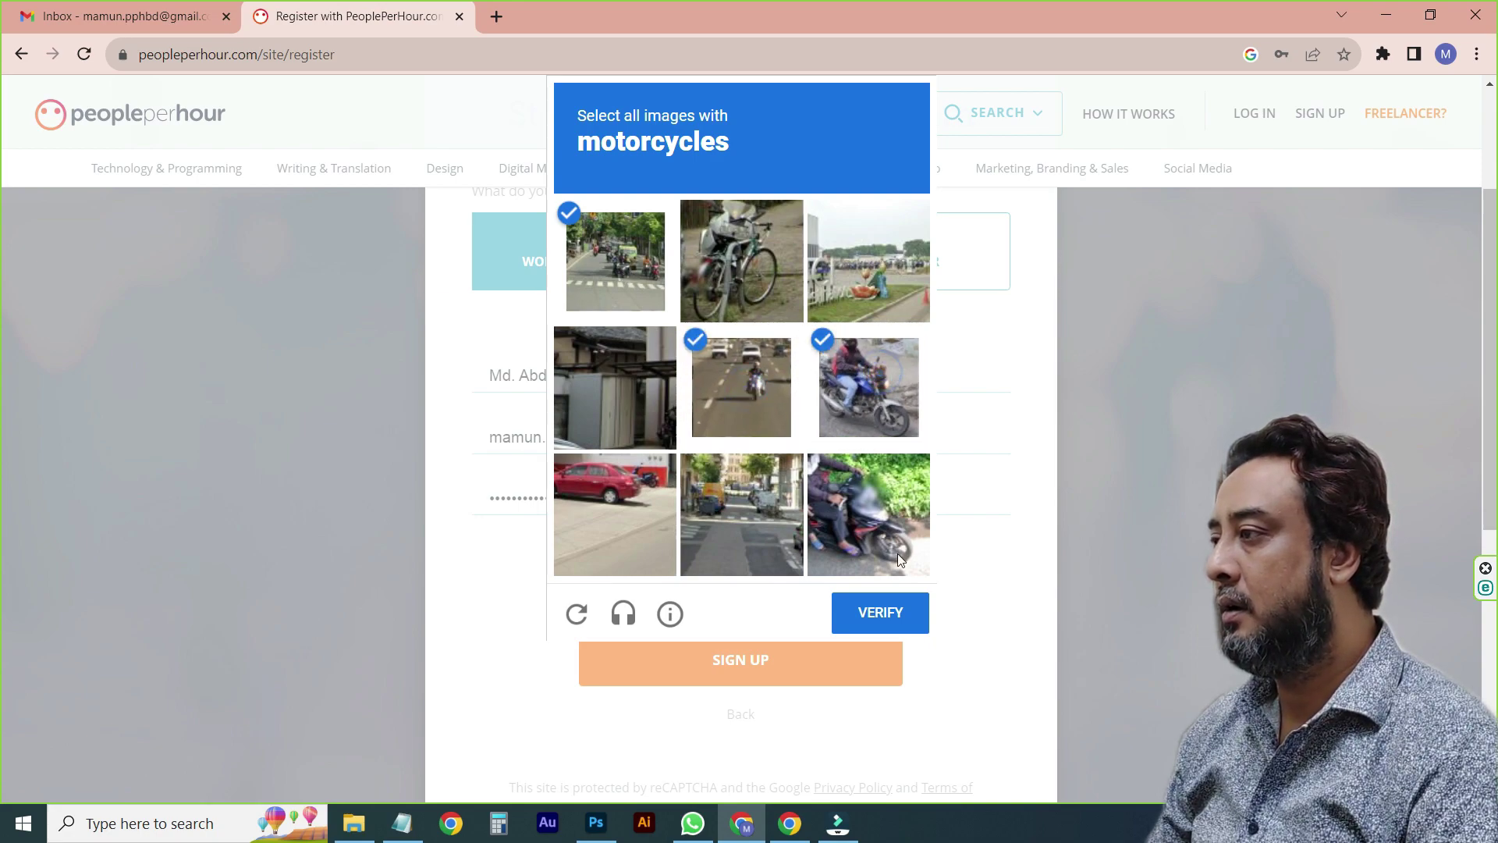
pyautogui.click(873, 521)
pyautogui.click(631, 495)
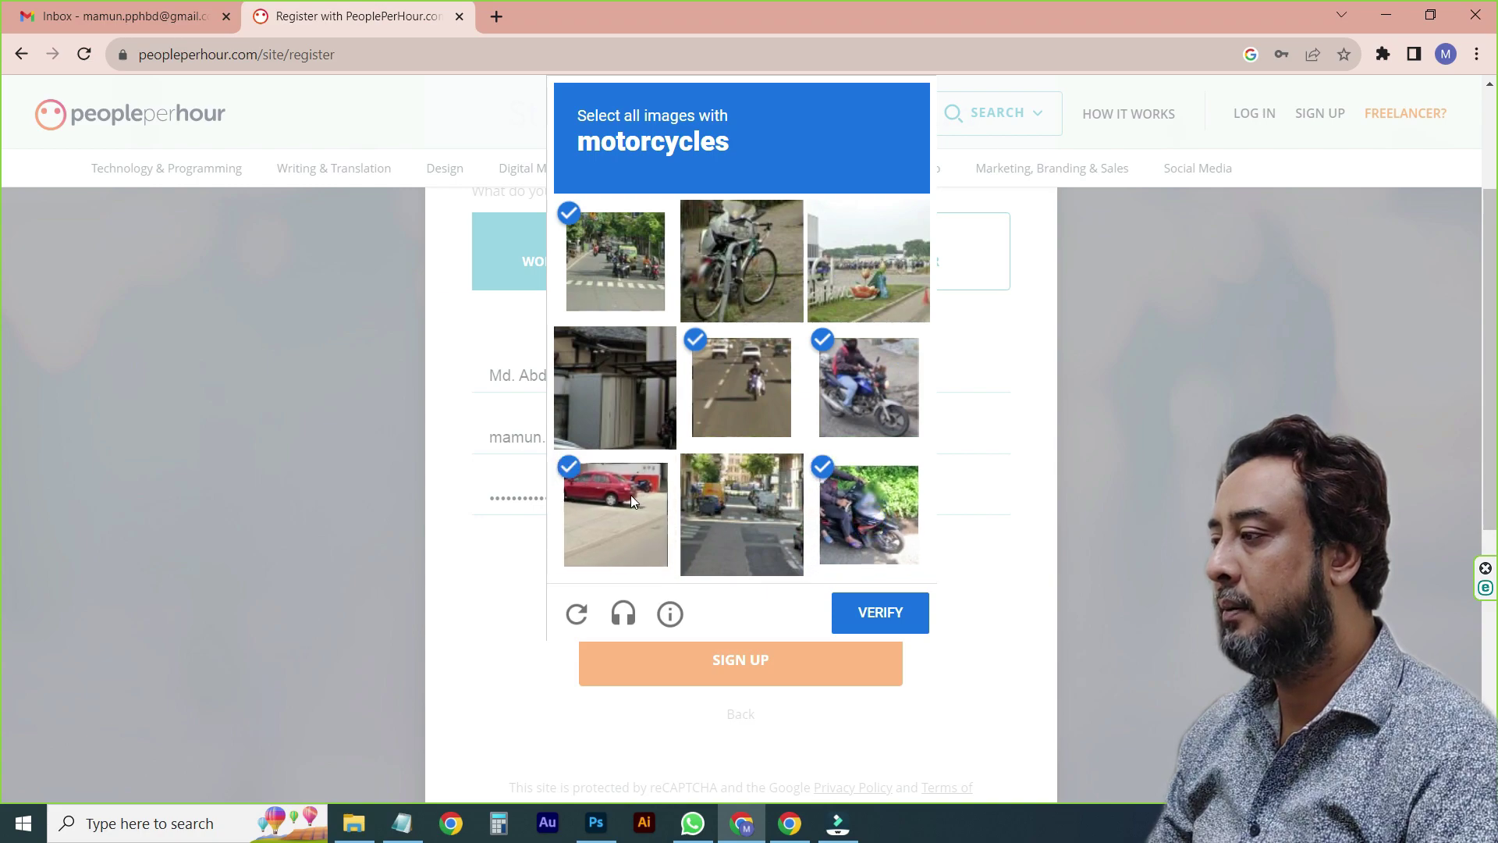
pyautogui.click(883, 612)
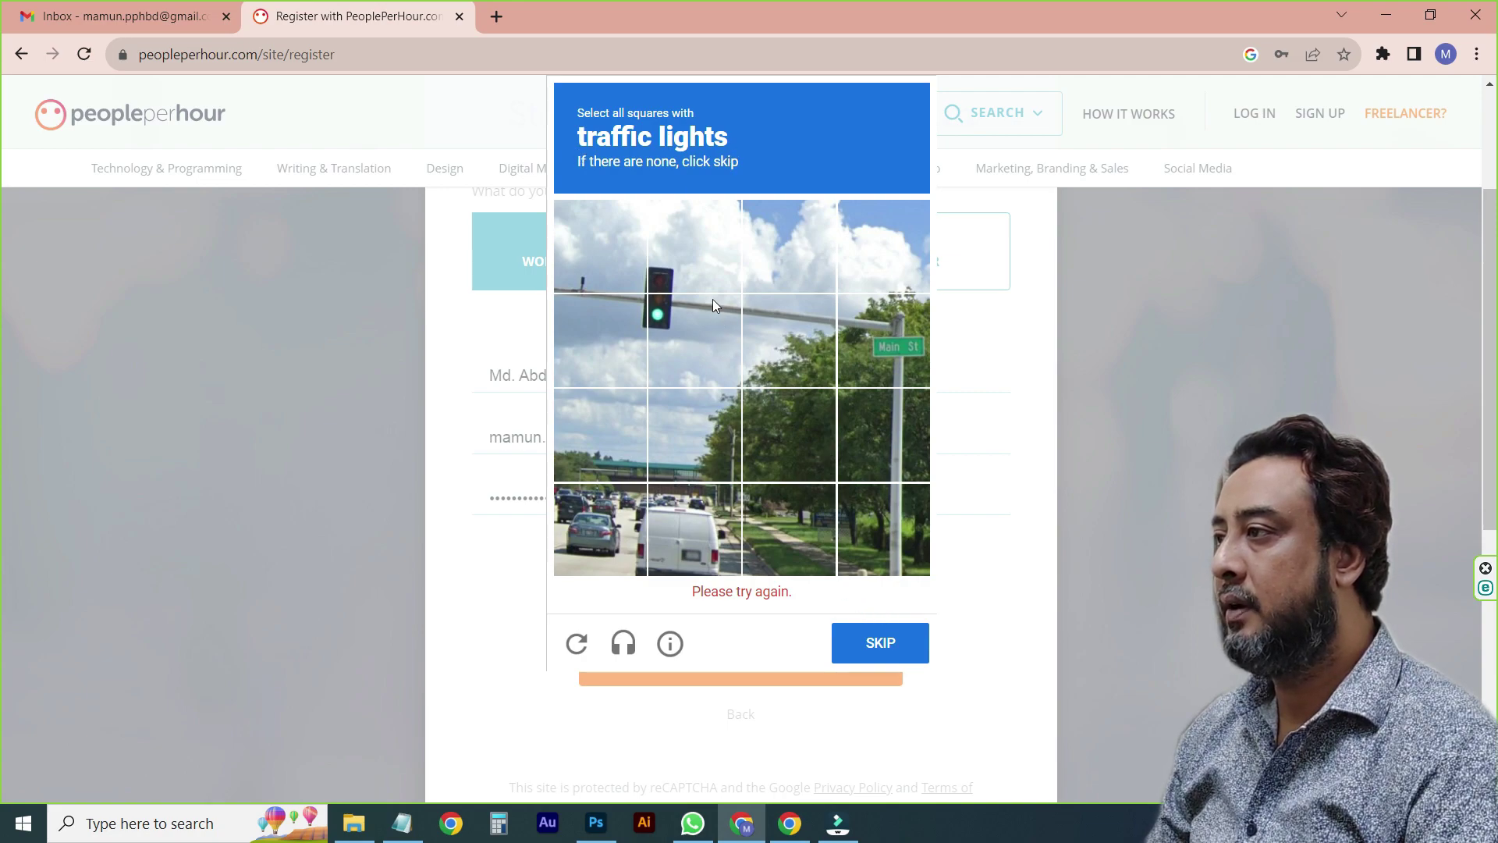
# Select the four traffic-light squares and submit the second challenge.
pyautogui.click(603, 264)
pyautogui.click(705, 259)
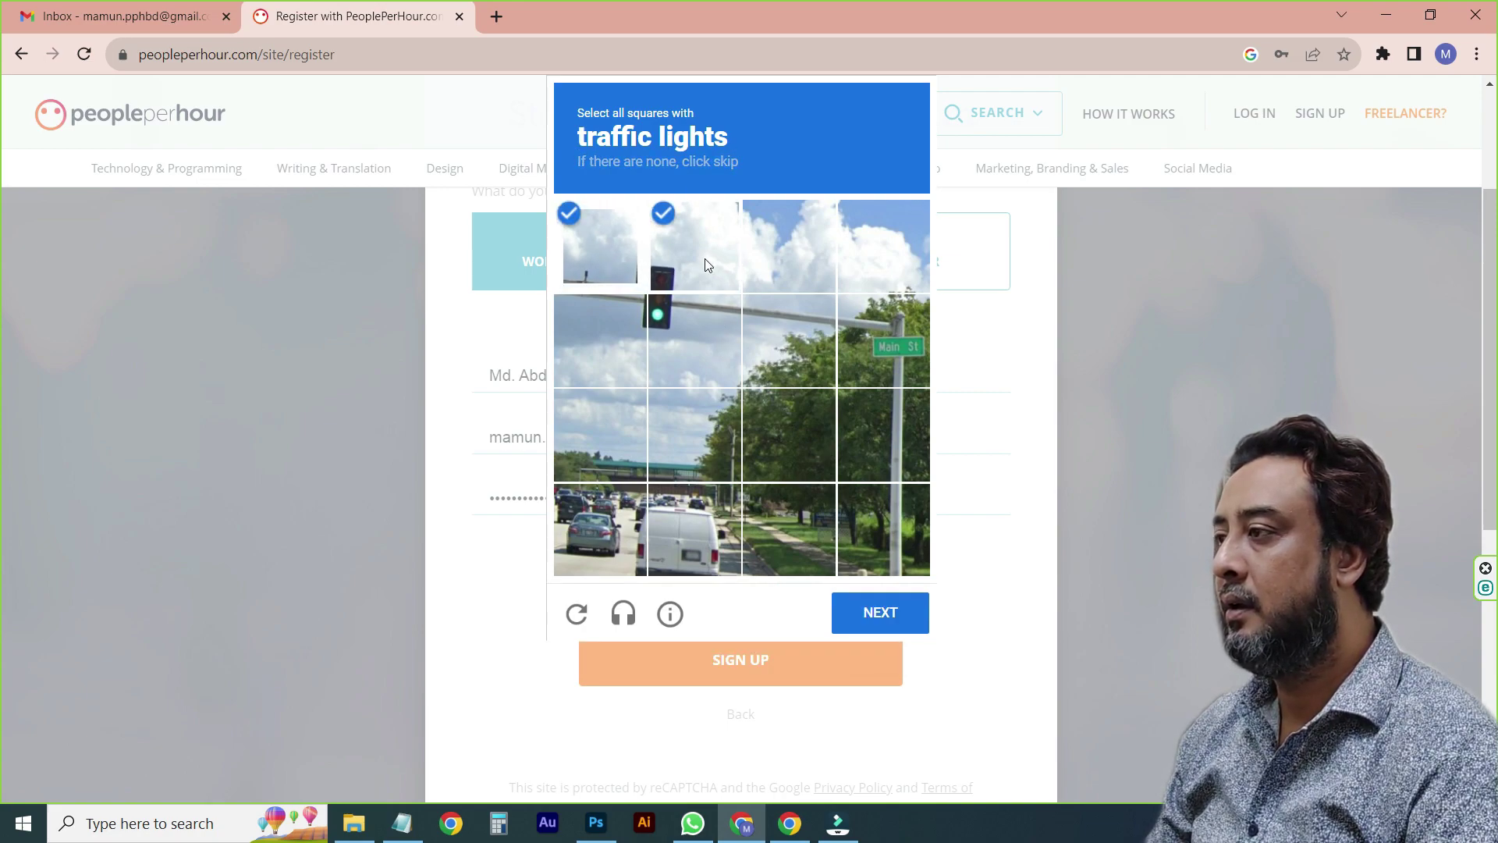
pyautogui.click(692, 325)
pyautogui.click(602, 339)
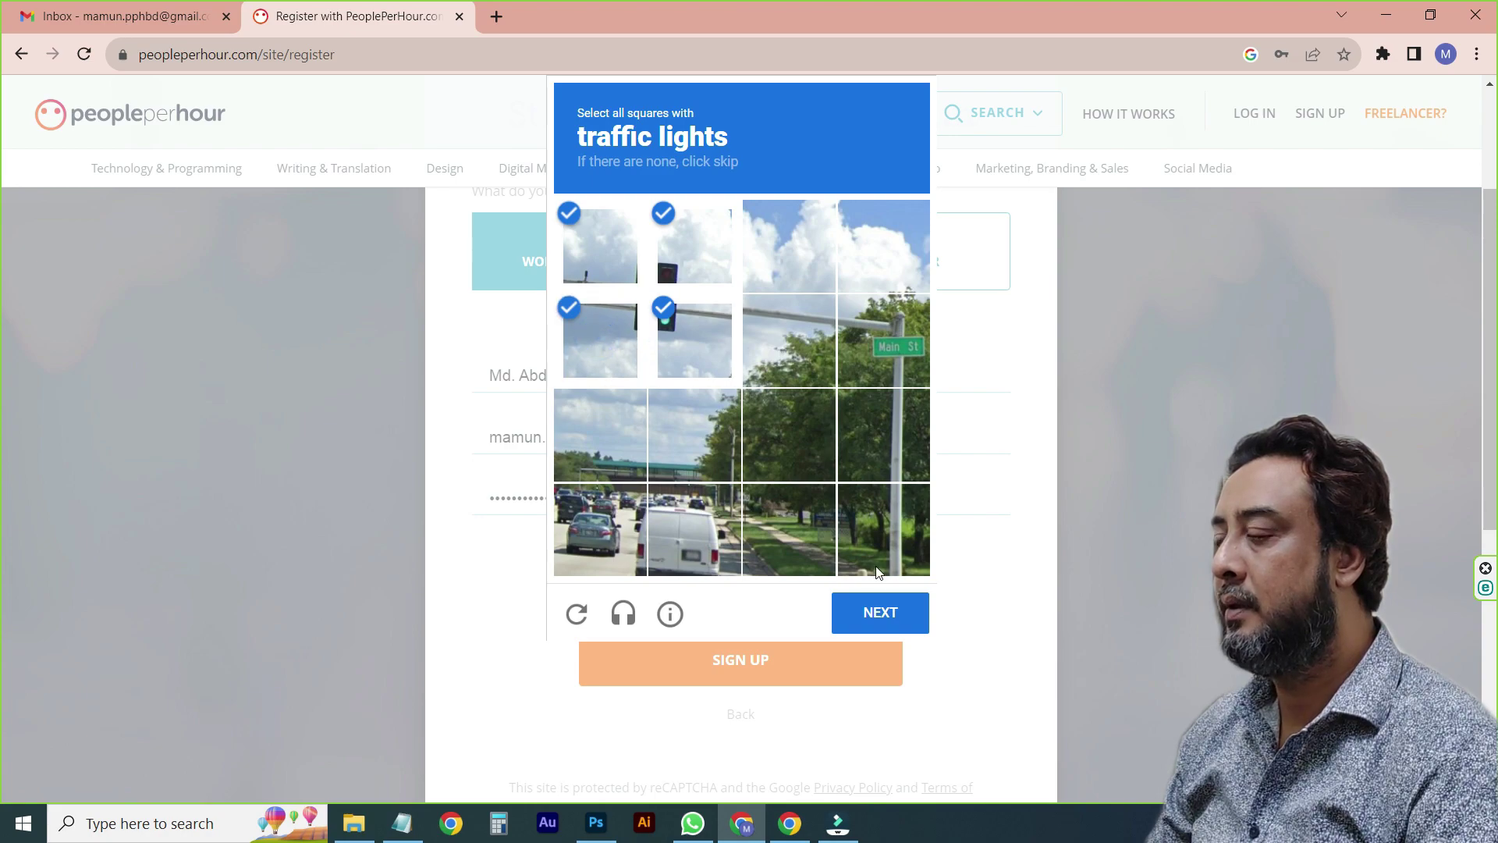
pyautogui.click(881, 617)
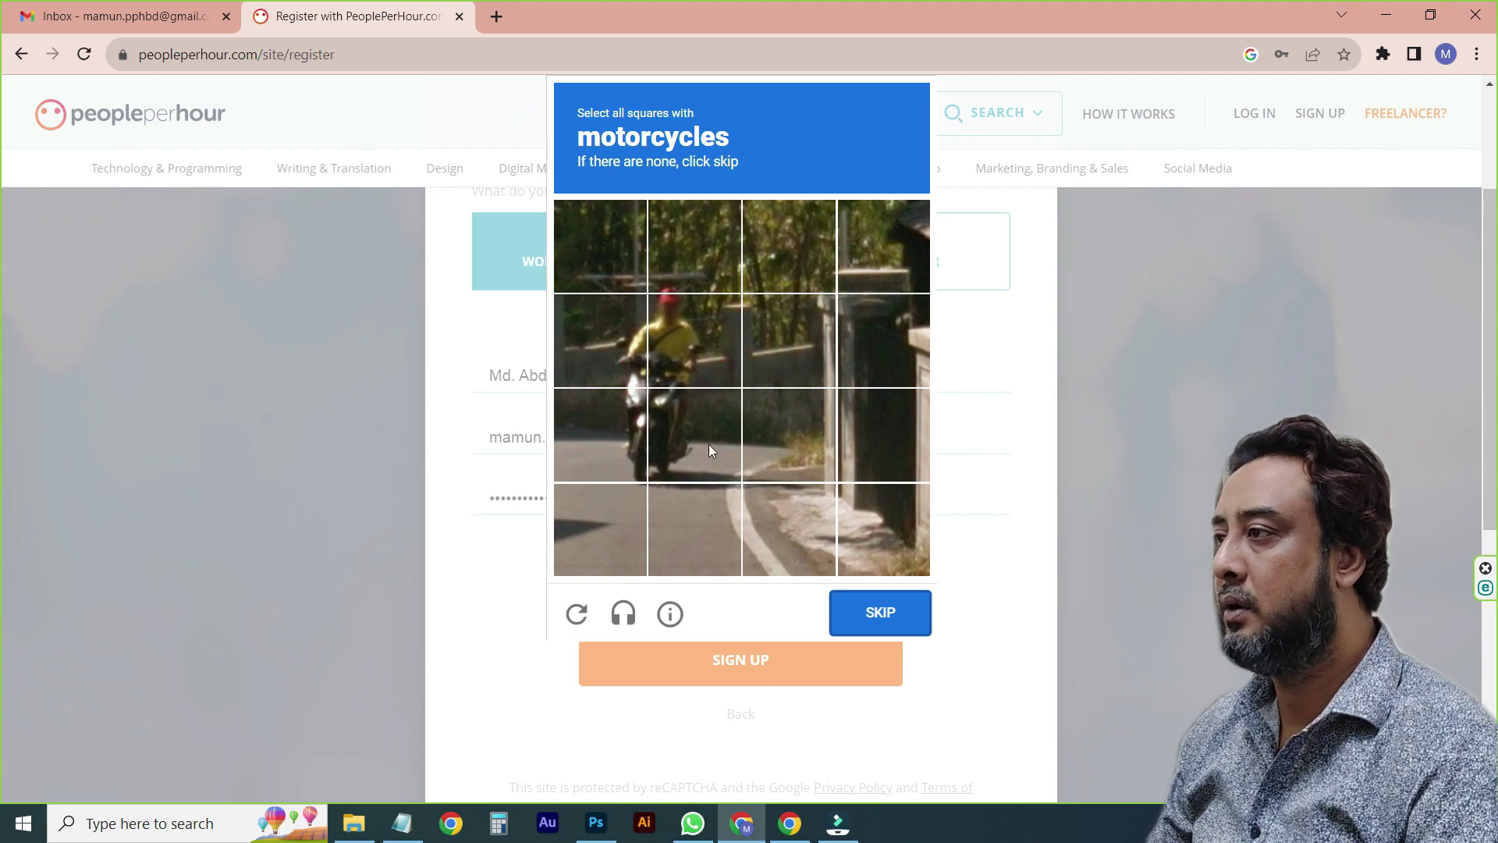
# Select the four motorcyclist squares and verify to complete registration.
pyautogui.click(695, 428)
pyautogui.click(607, 429)
pyautogui.click(606, 348)
pyautogui.click(673, 351)
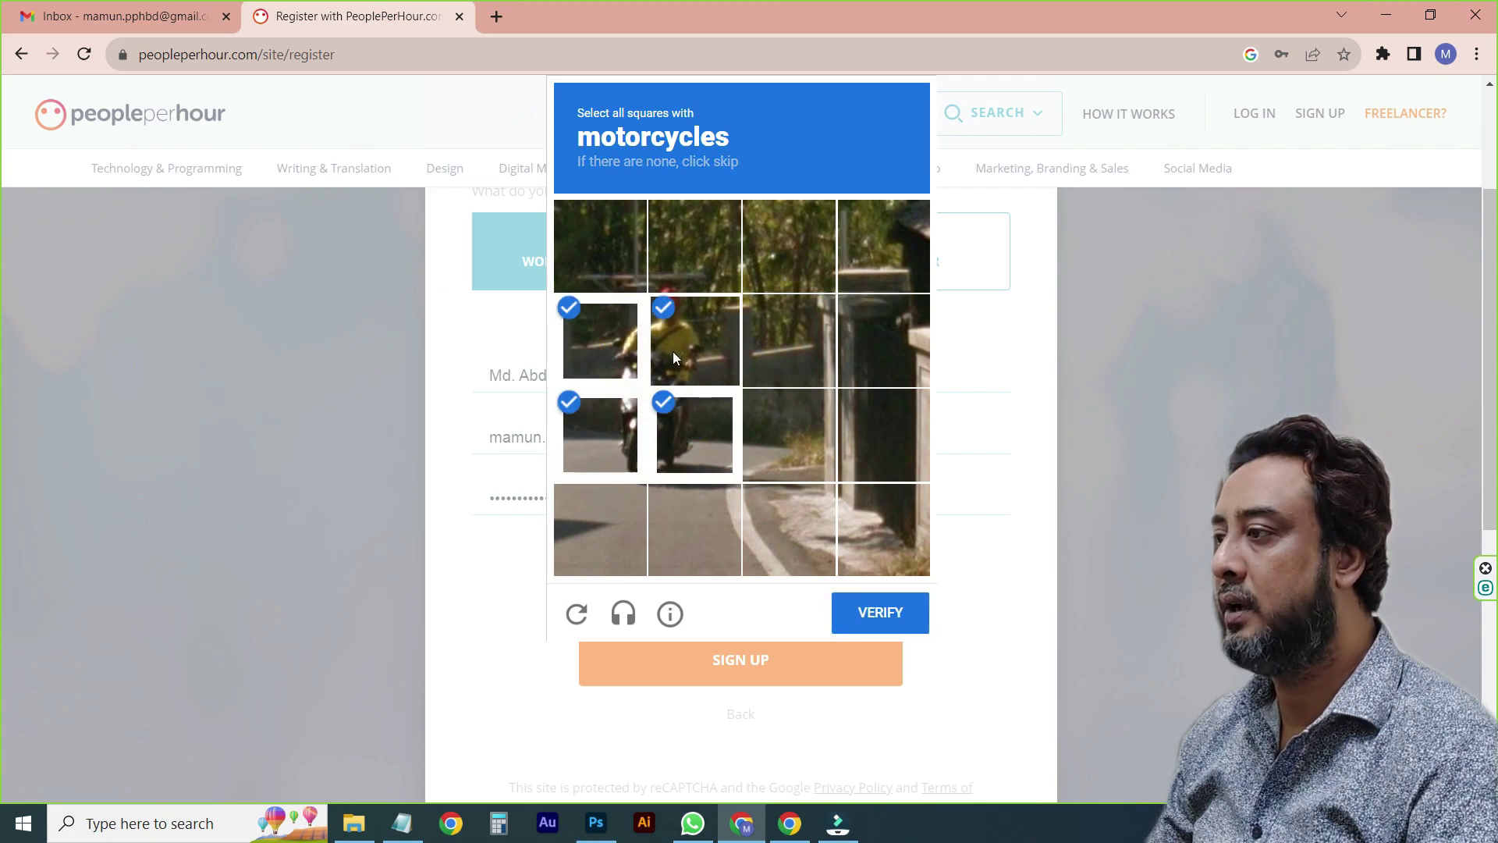
pyautogui.click(877, 613)
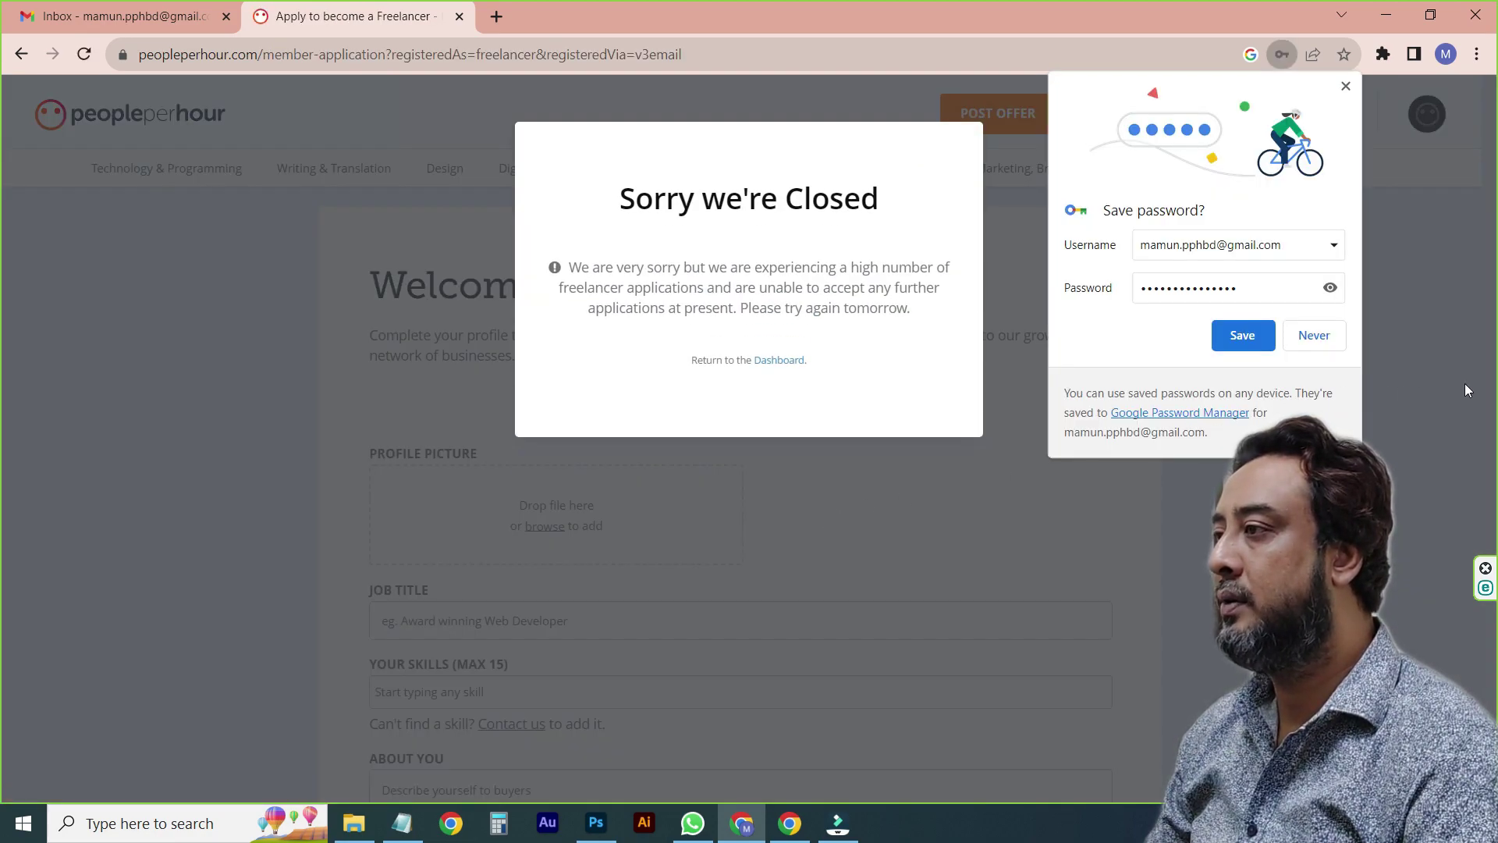
# Choose Never on Chrome's save-password prompt.
pyautogui.click(1322, 337)
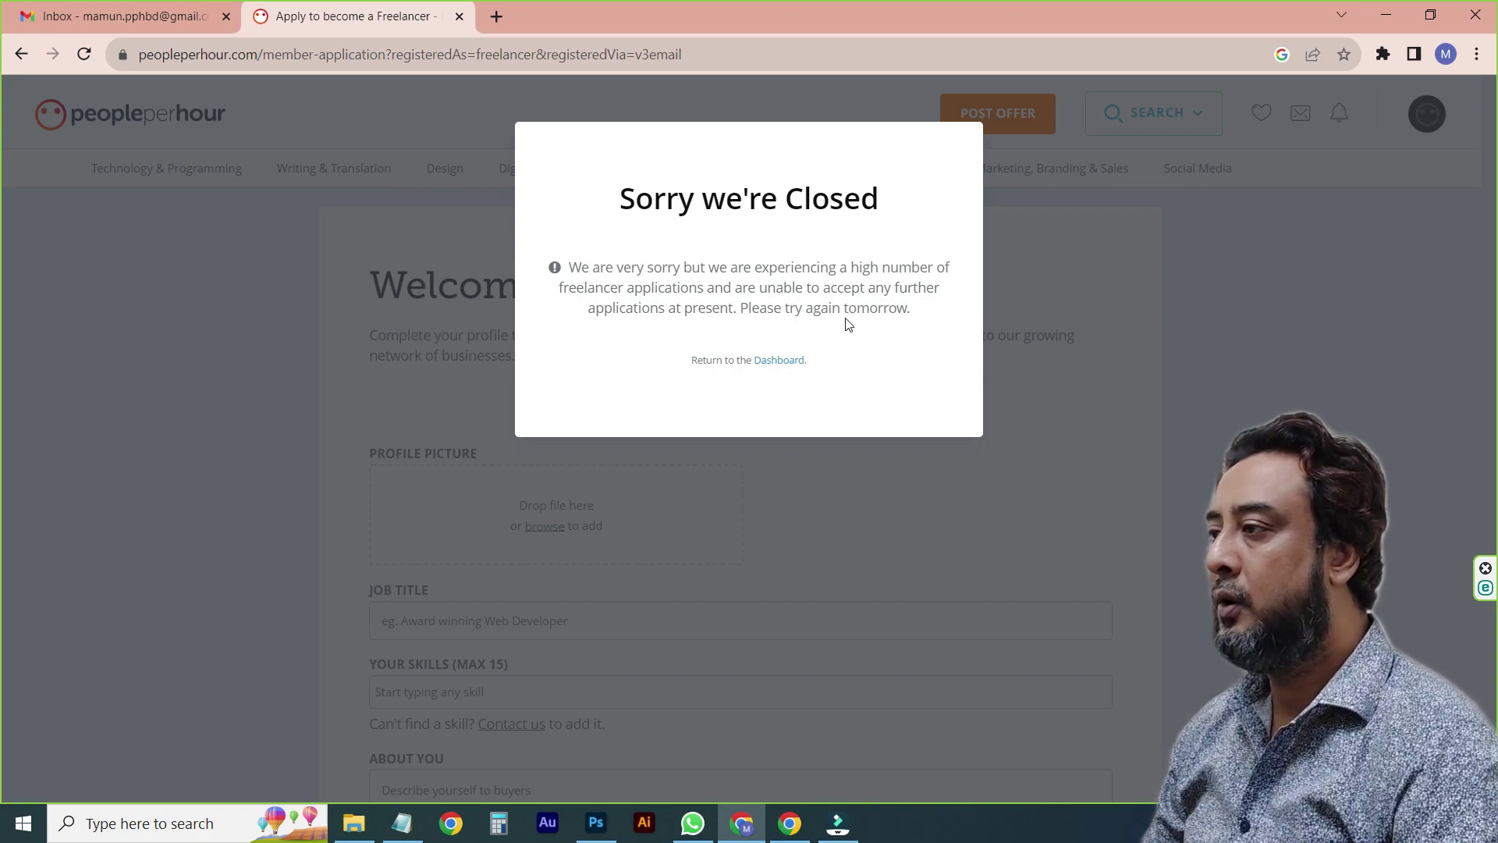
# Search Google for 'hoxx vpn chrome' and open the Hoxx VPN Proxy Web Store page.
pyautogui.click(497, 15)
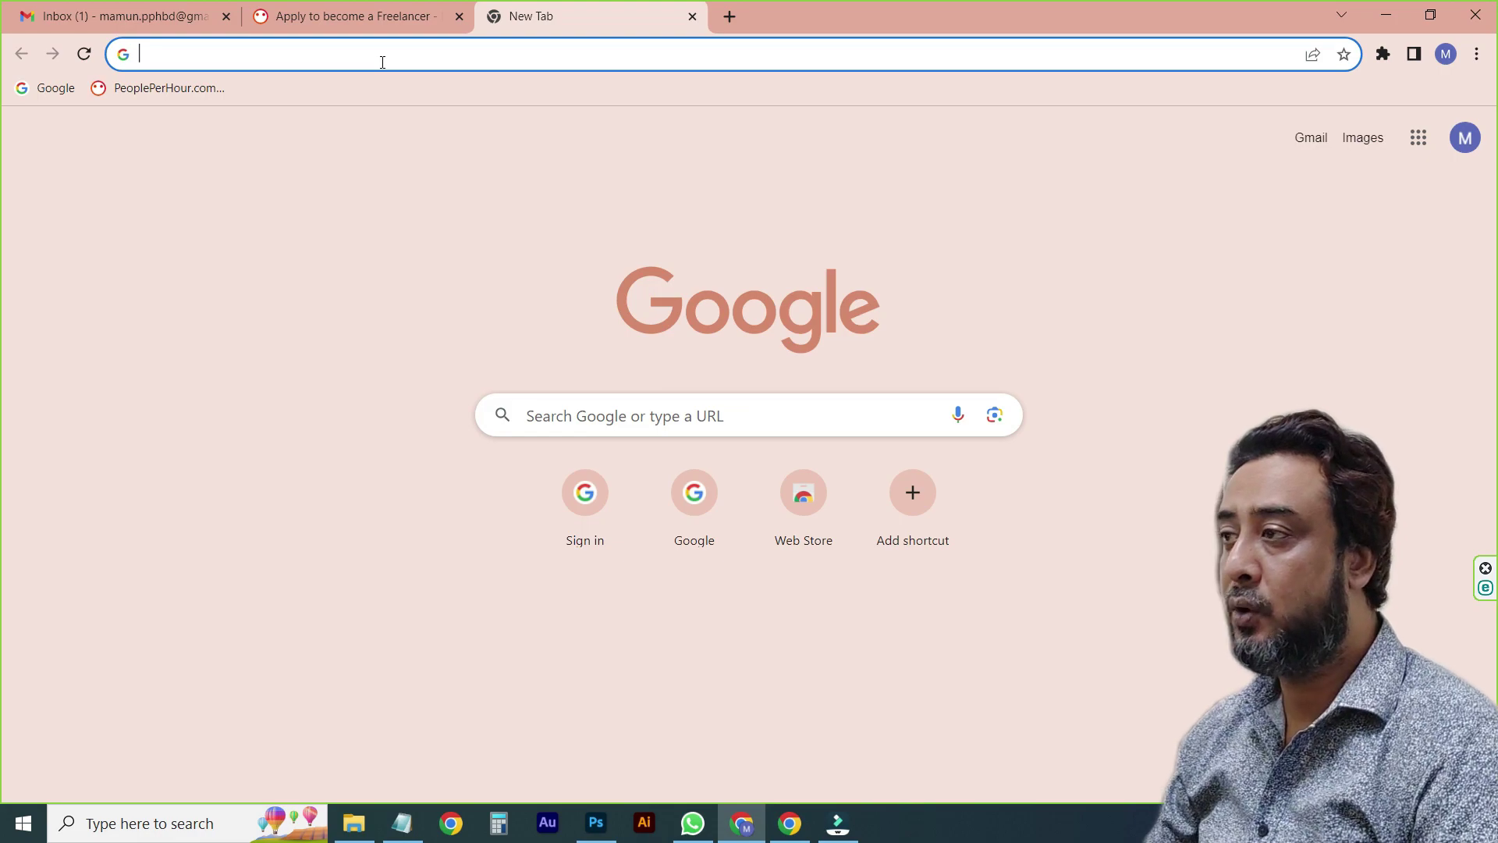
pyautogui.write('hoxx vpn')
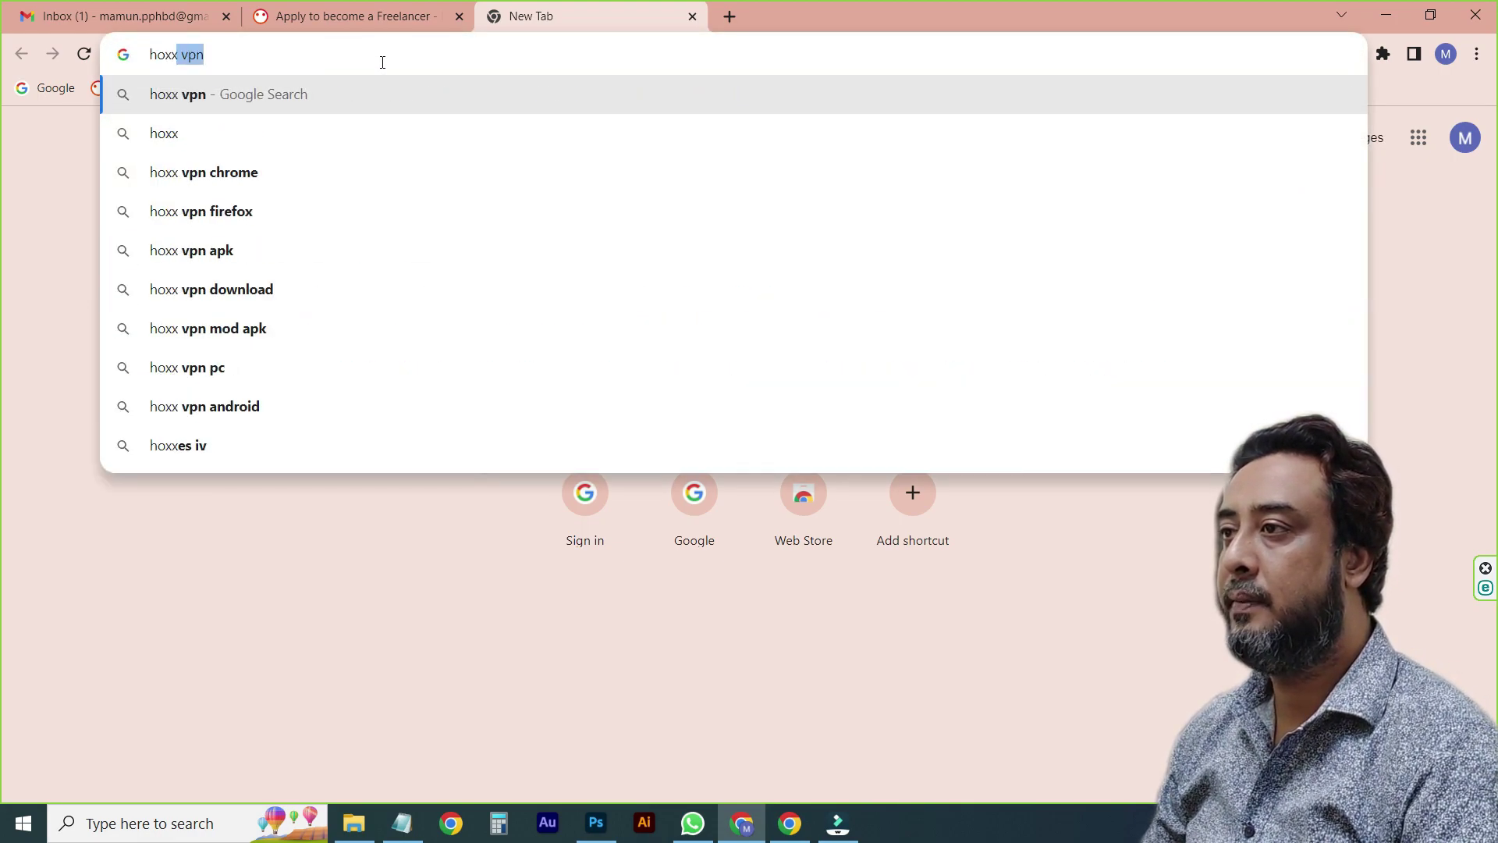
pyautogui.click(203, 175)
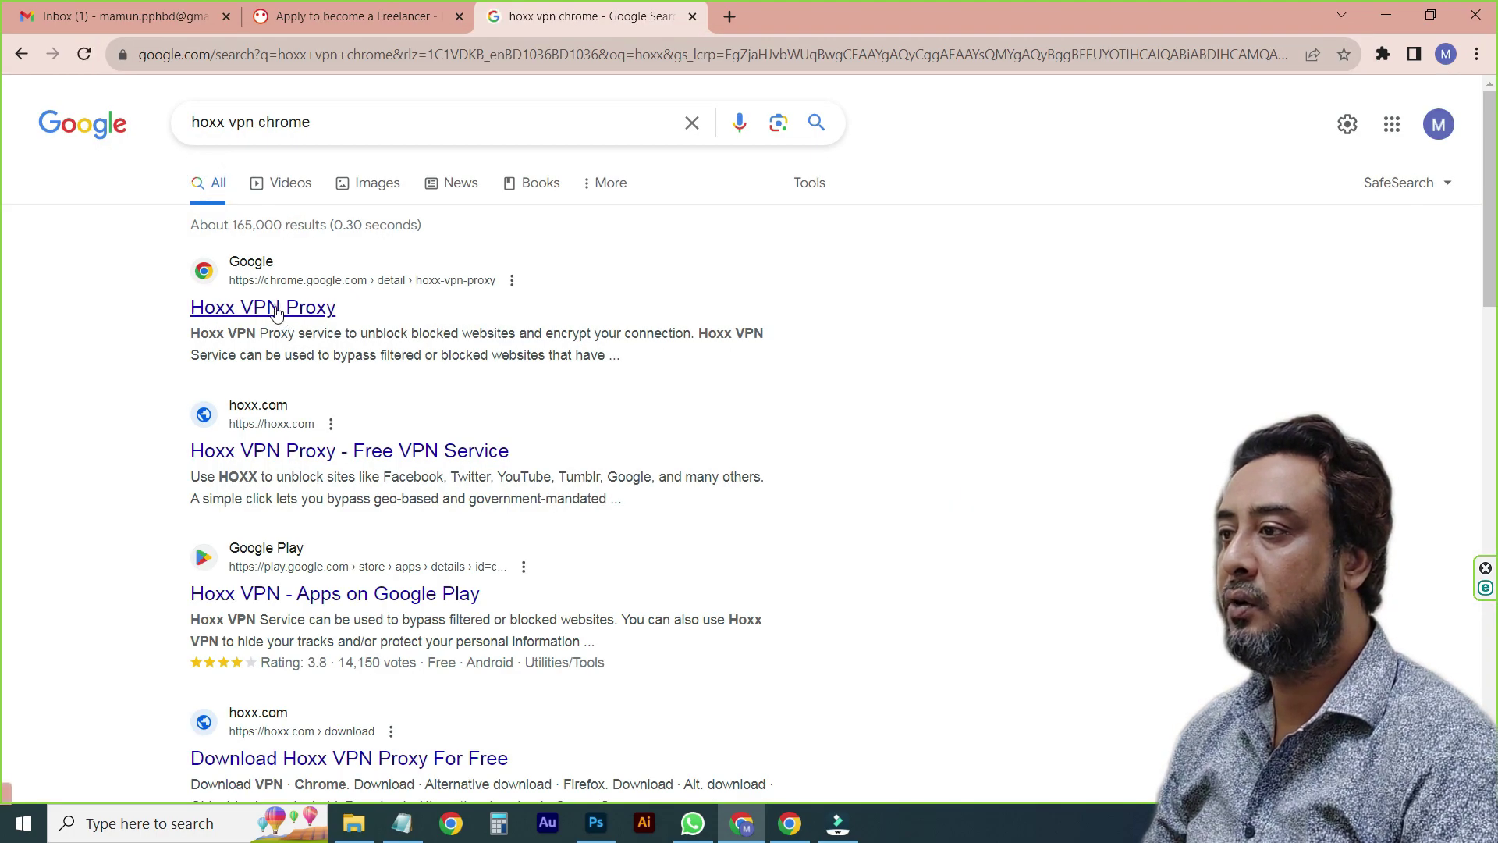
pyautogui.click(275, 309)
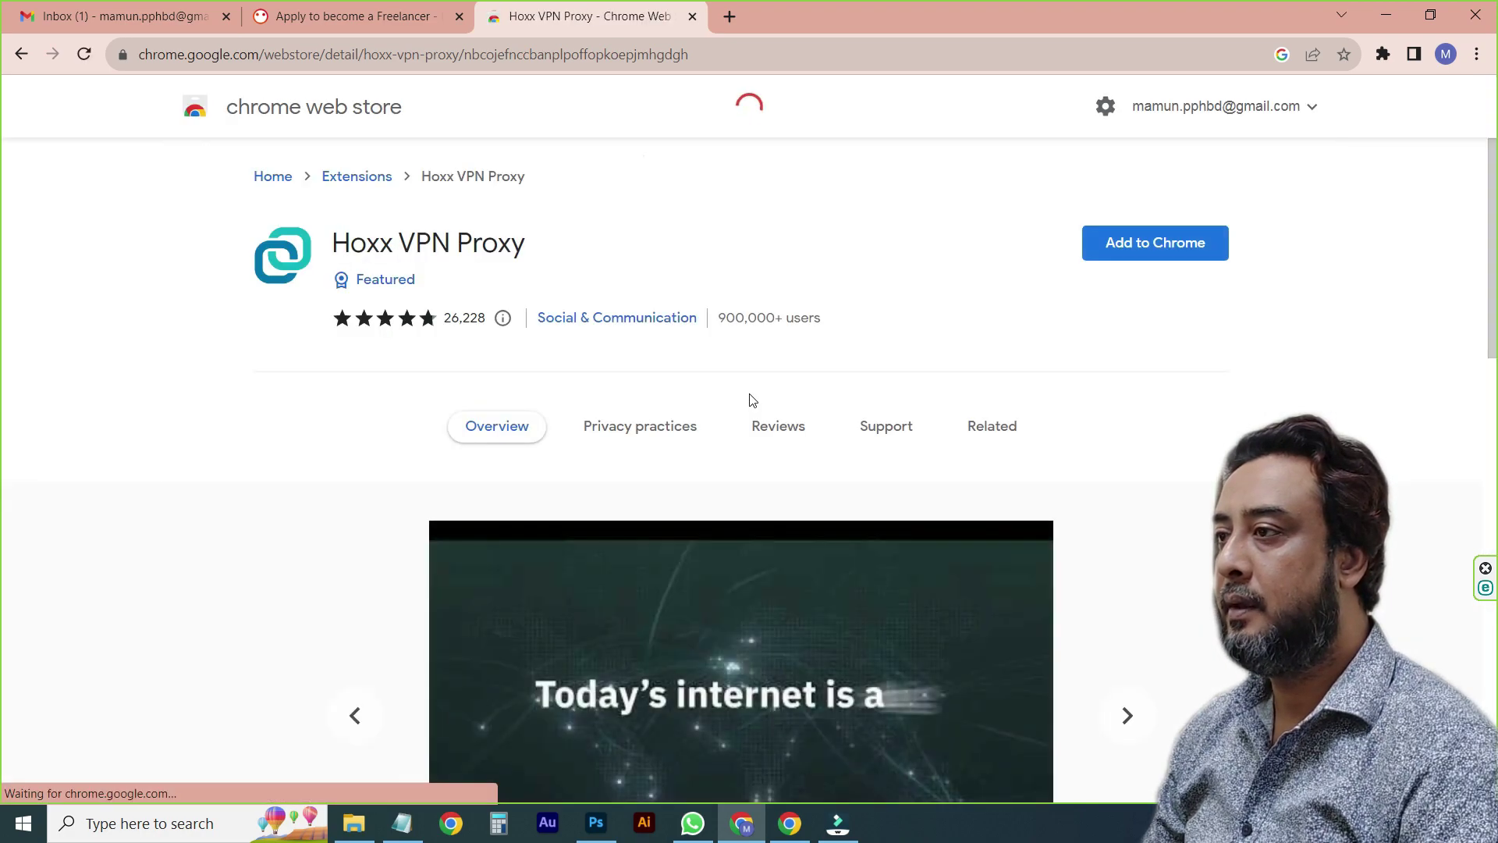
# Add the Hoxx VPN Proxy extension to Chrome, close its welcome page, and open a new tab.
pyautogui.click(1155, 244)
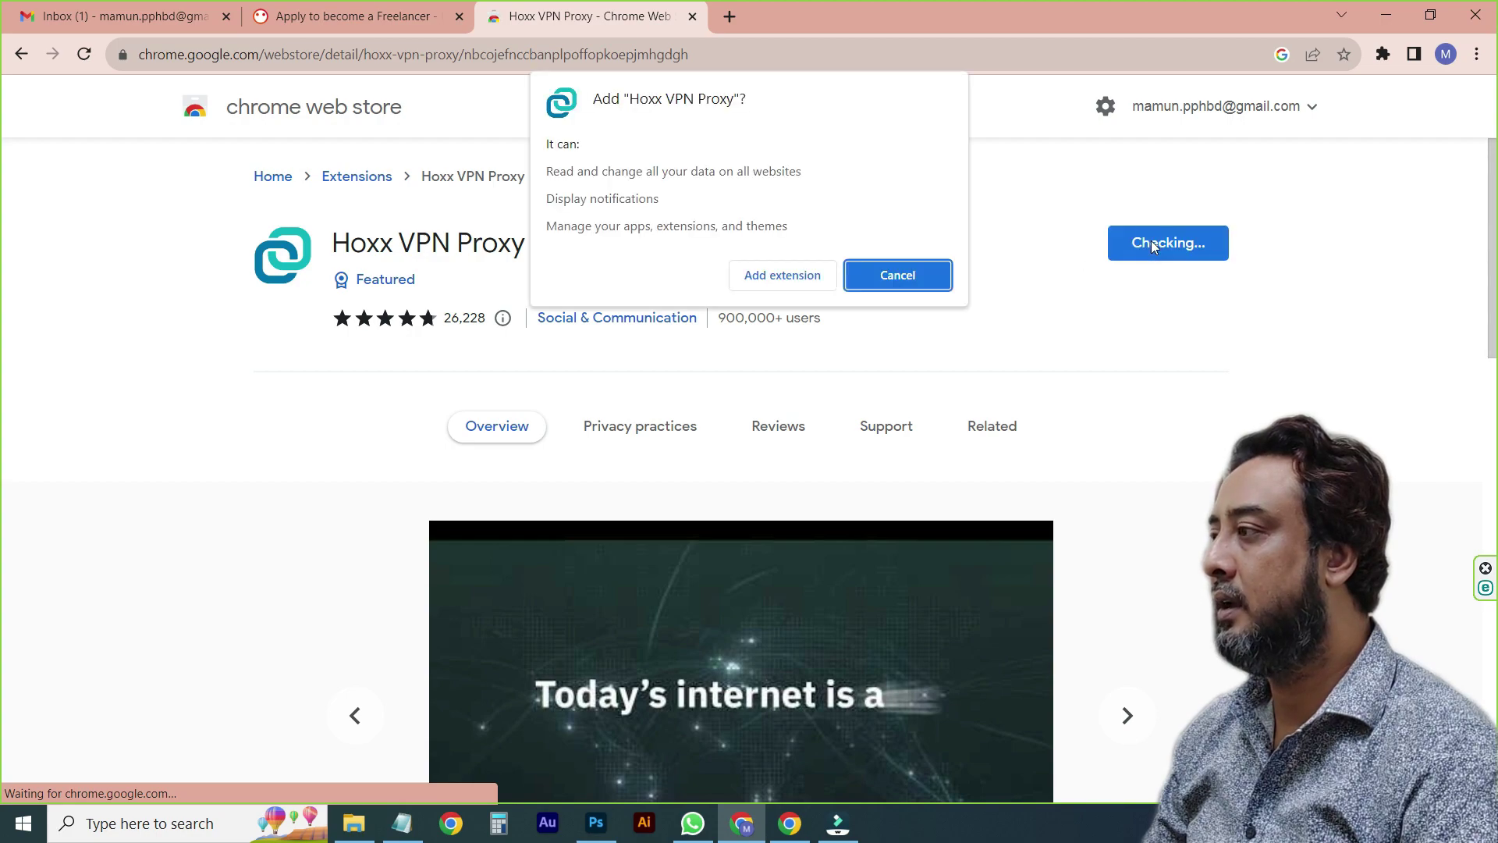
pyautogui.click(788, 278)
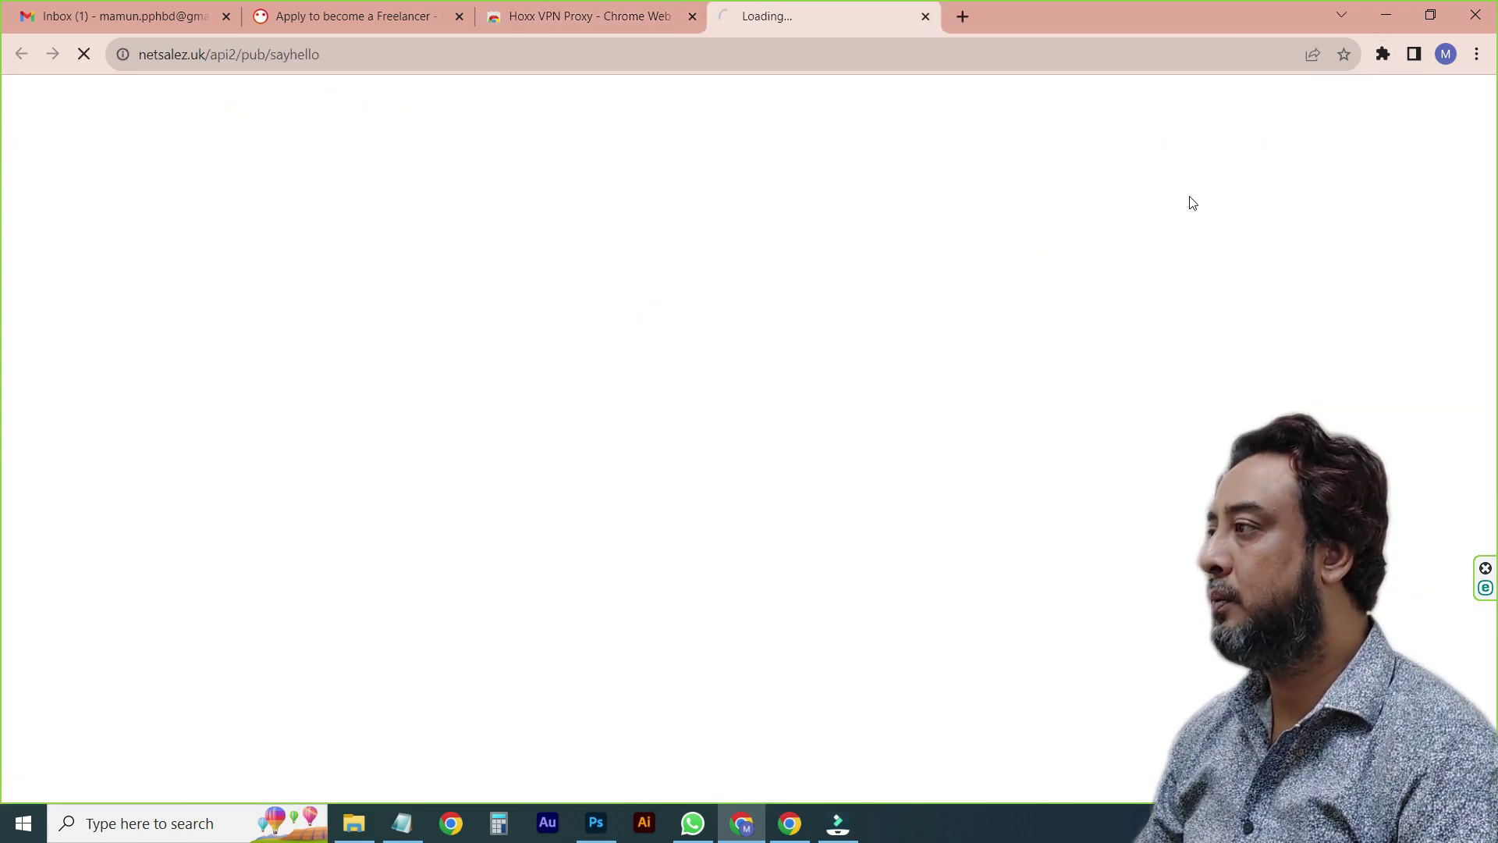
pyautogui.click(926, 16)
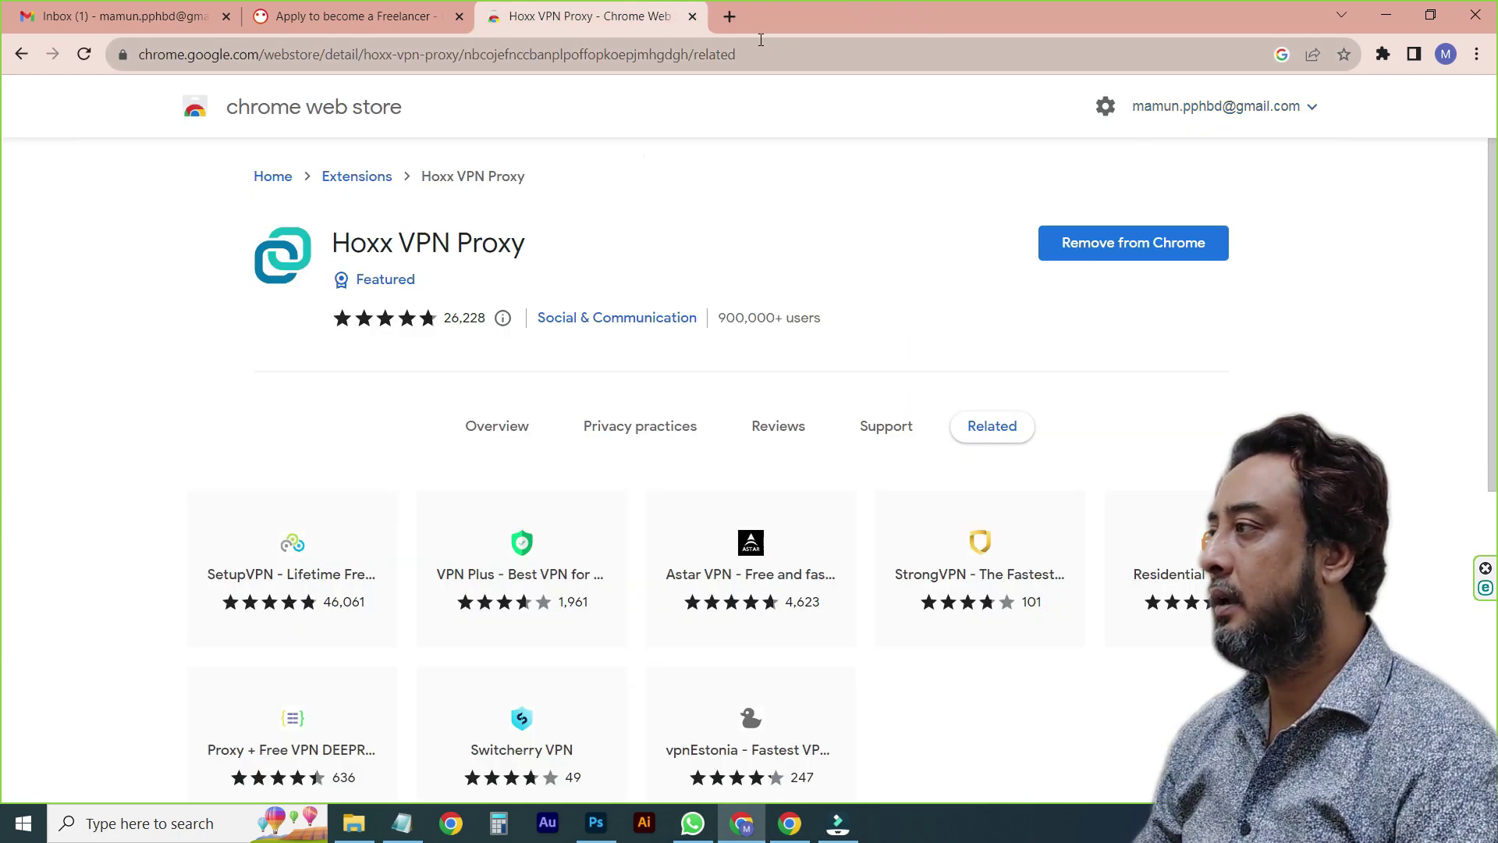
pyautogui.click(730, 17)
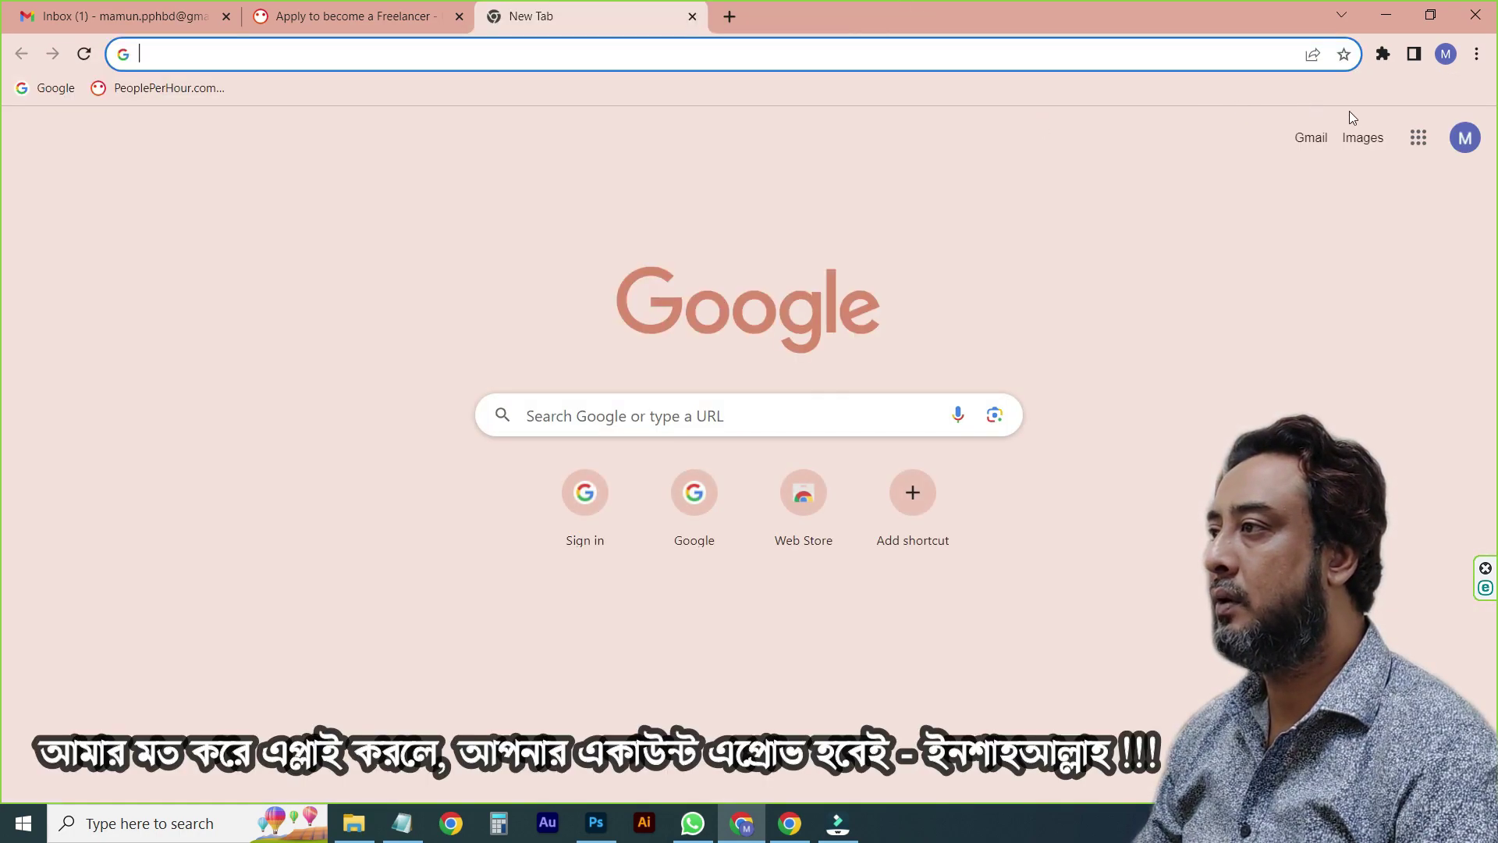
# Pin Hoxx VPN Proxy to the toolbar and set its language to English.
pyautogui.click(1385, 56)
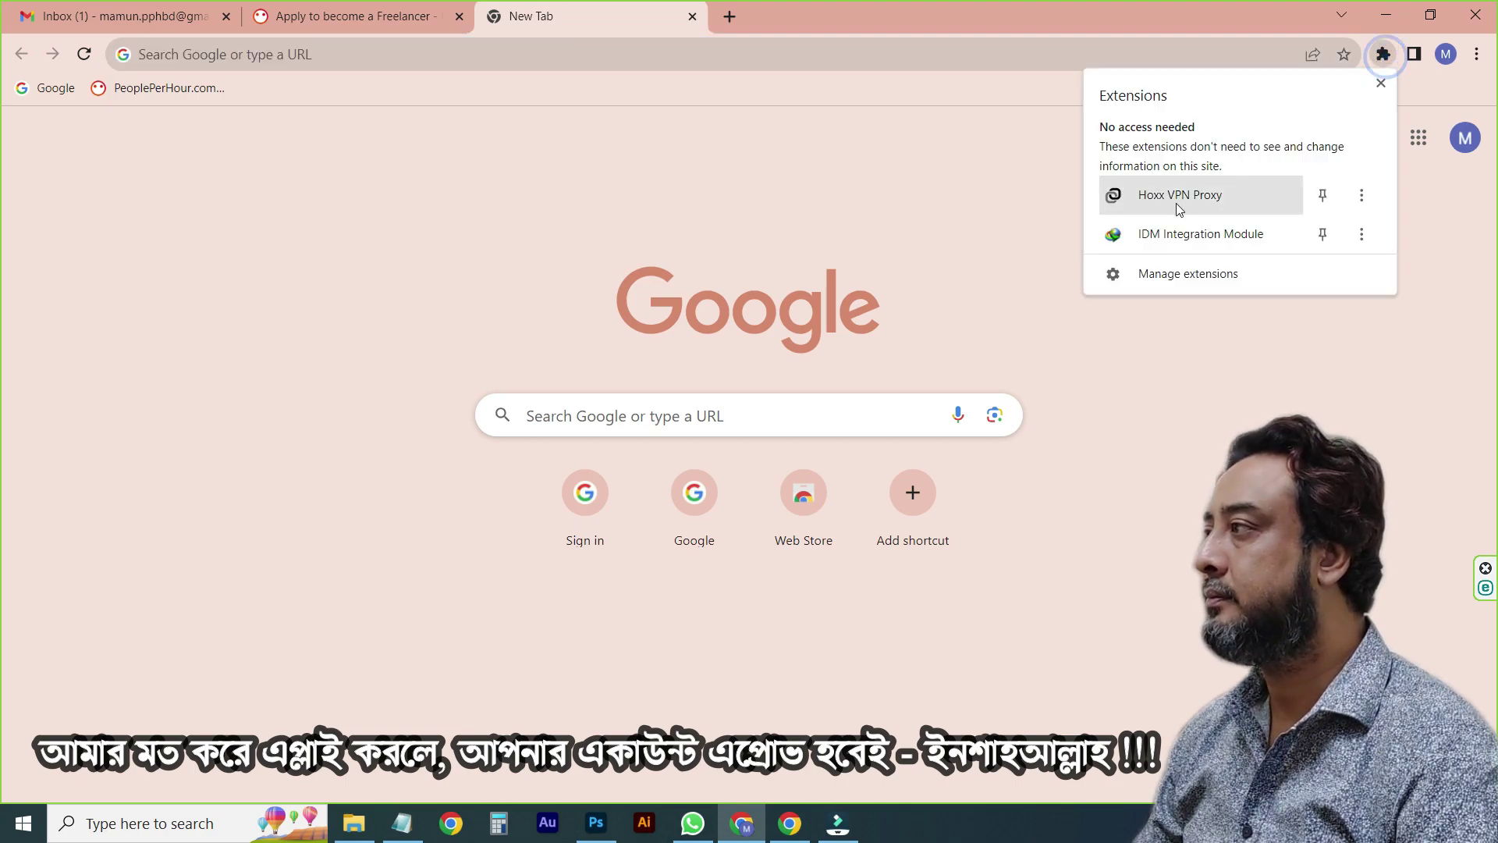
pyautogui.click(1323, 195)
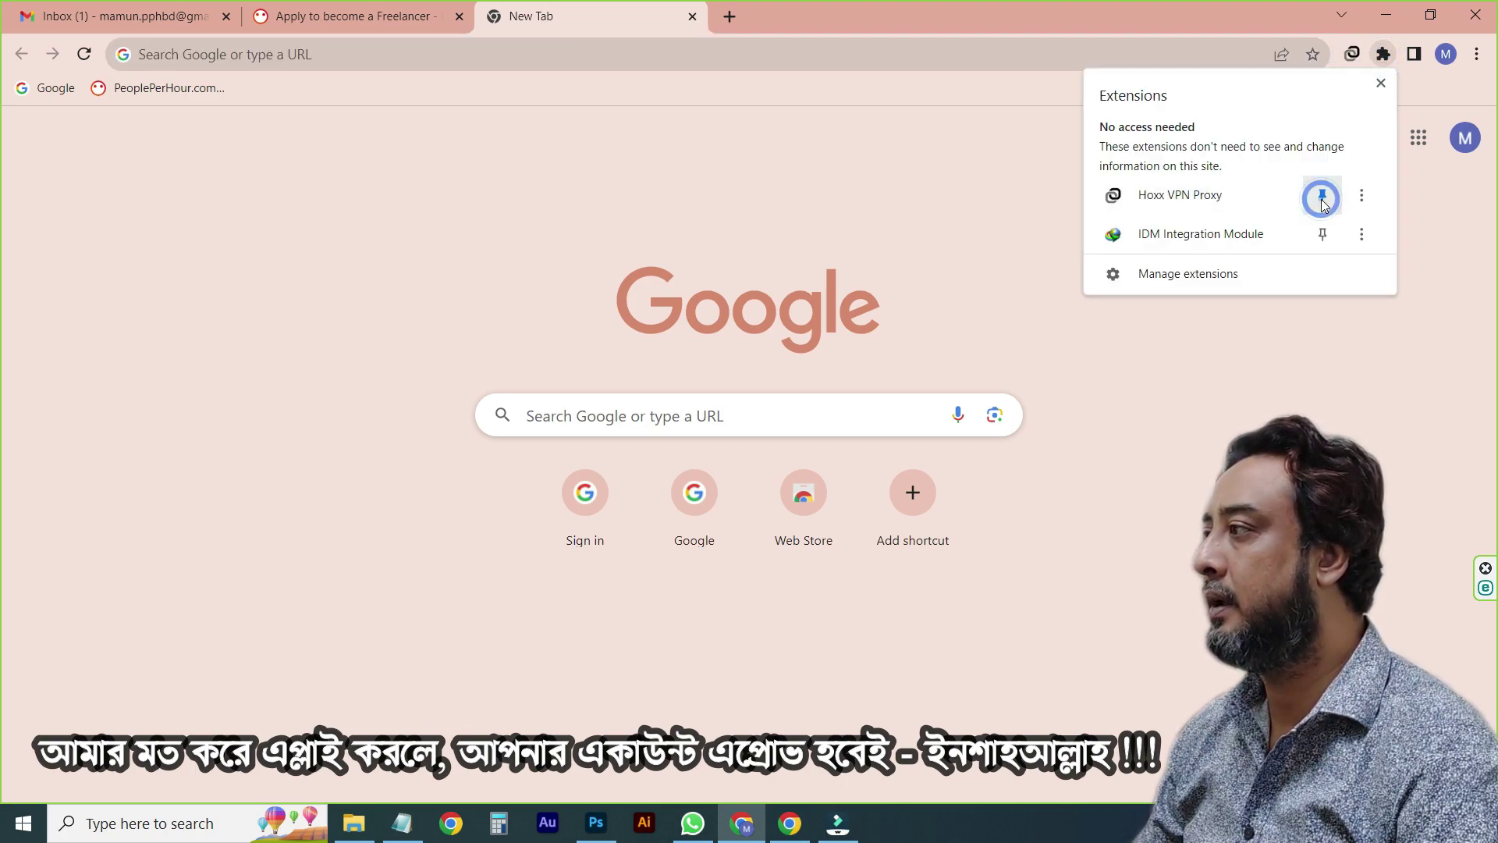
pyautogui.click(1272, 23)
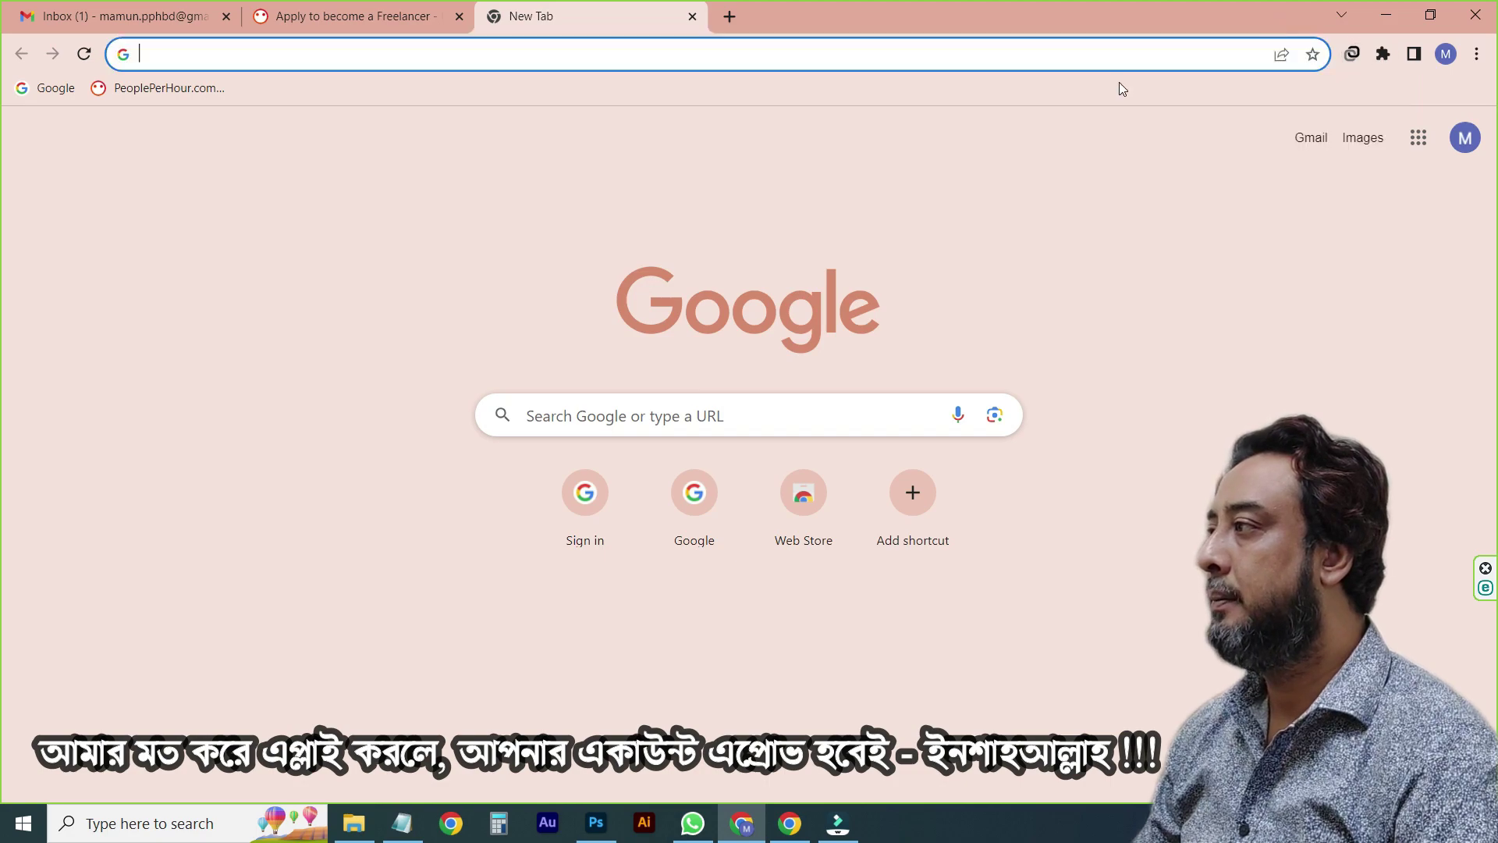
pyautogui.click(1353, 55)
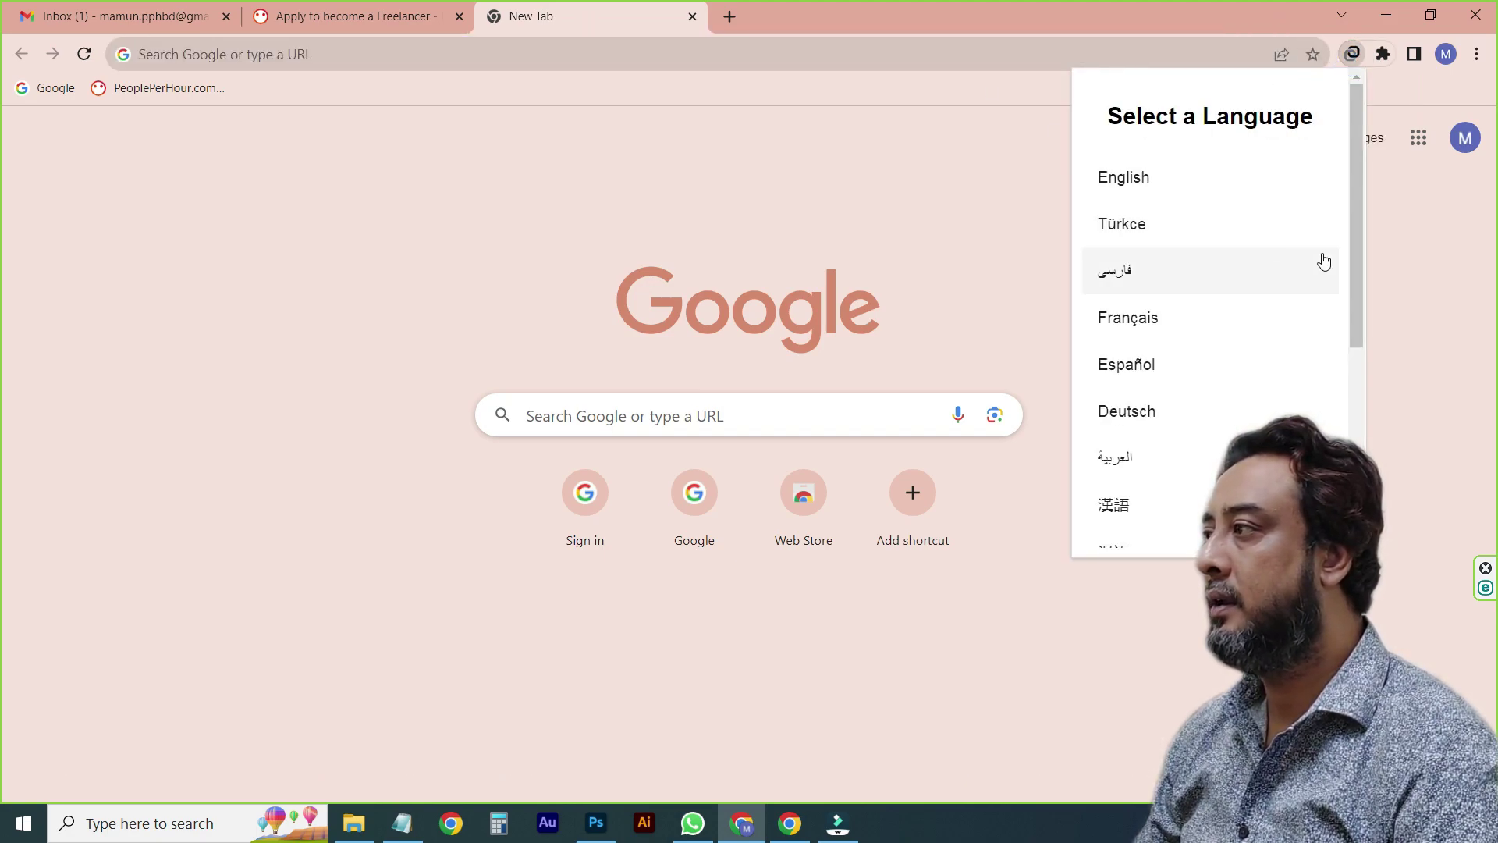
pyautogui.click(1138, 184)
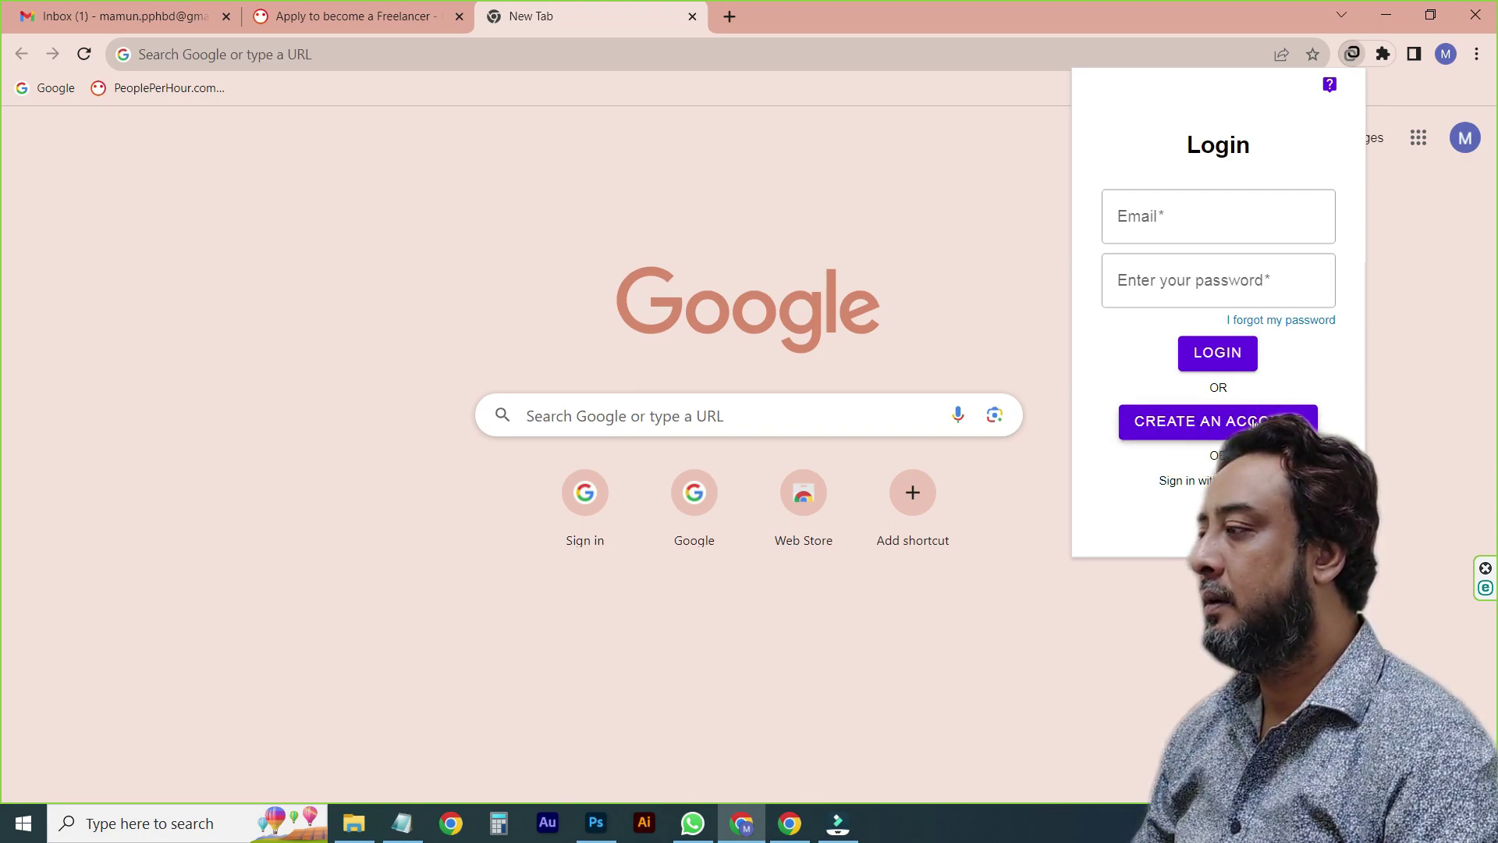
# Create a Hoxx account with the autofilled e-mail, a password, and accepted terms.
pyautogui.click(1169, 426)
pyautogui.click(1159, 197)
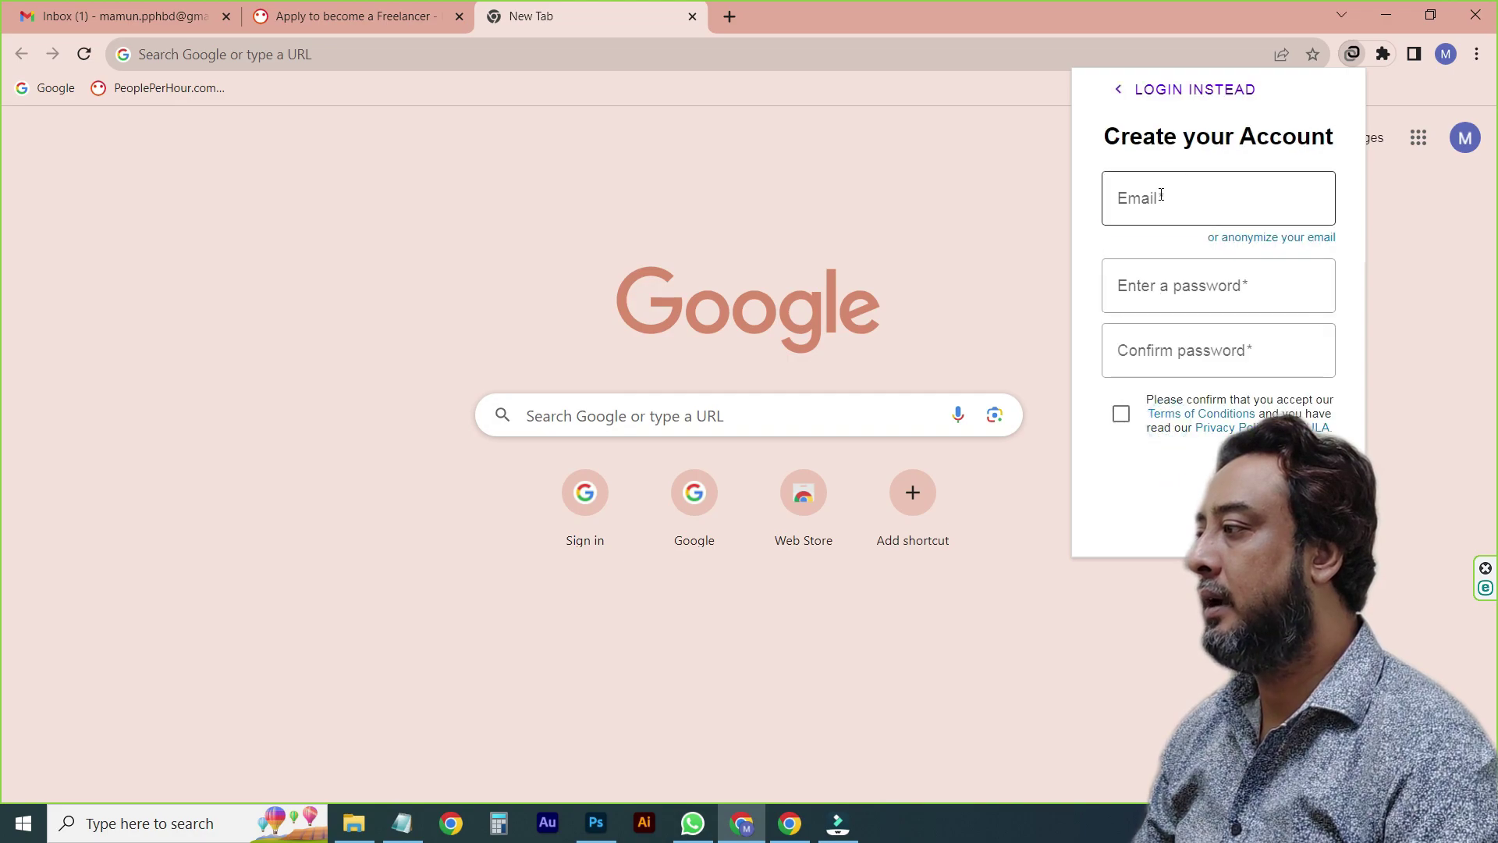
pyautogui.click(1186, 290)
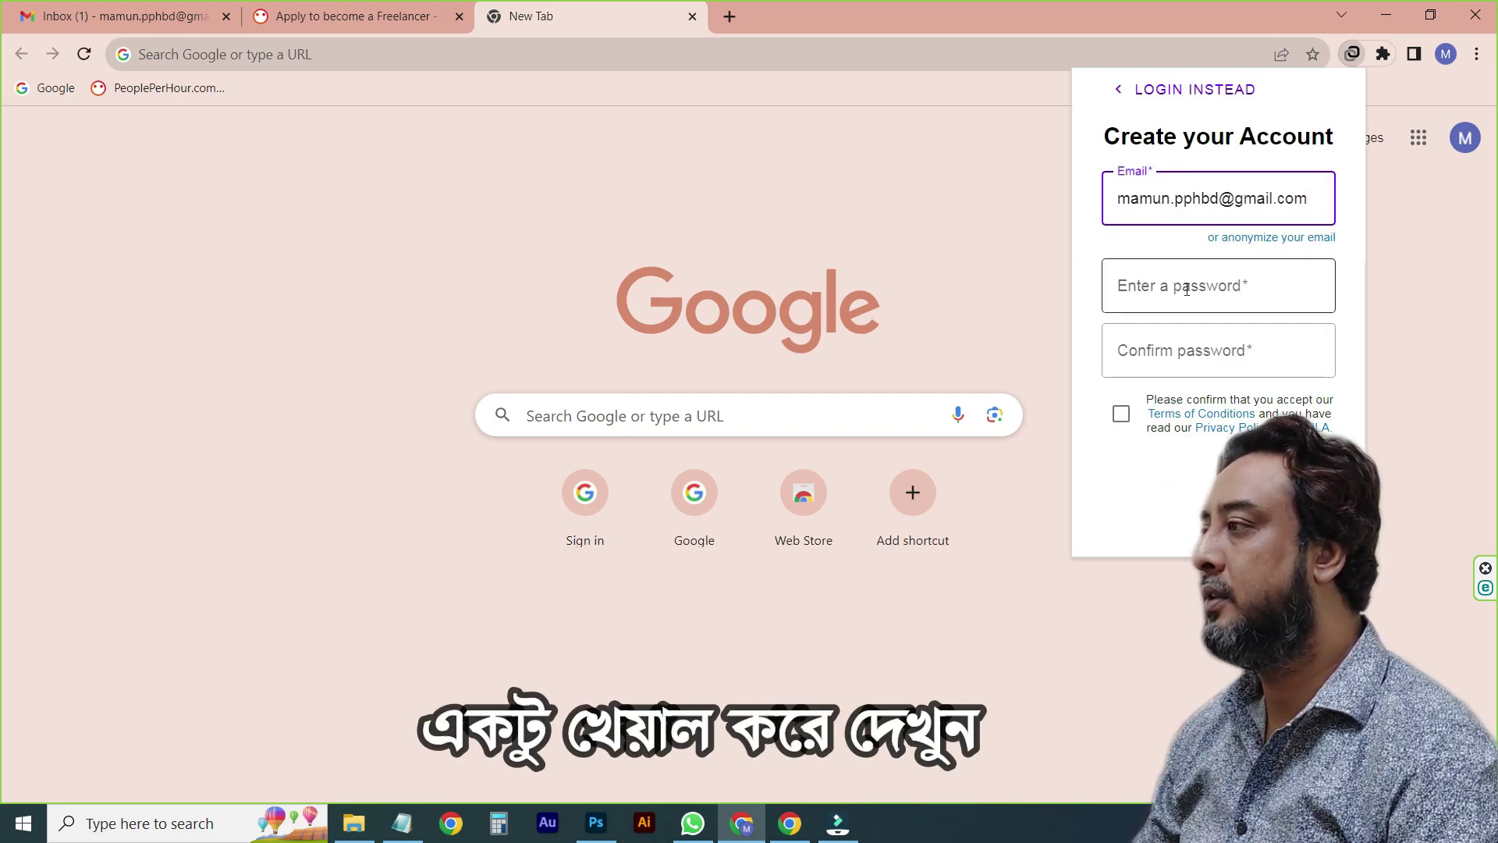
pyautogui.click(1163, 291)
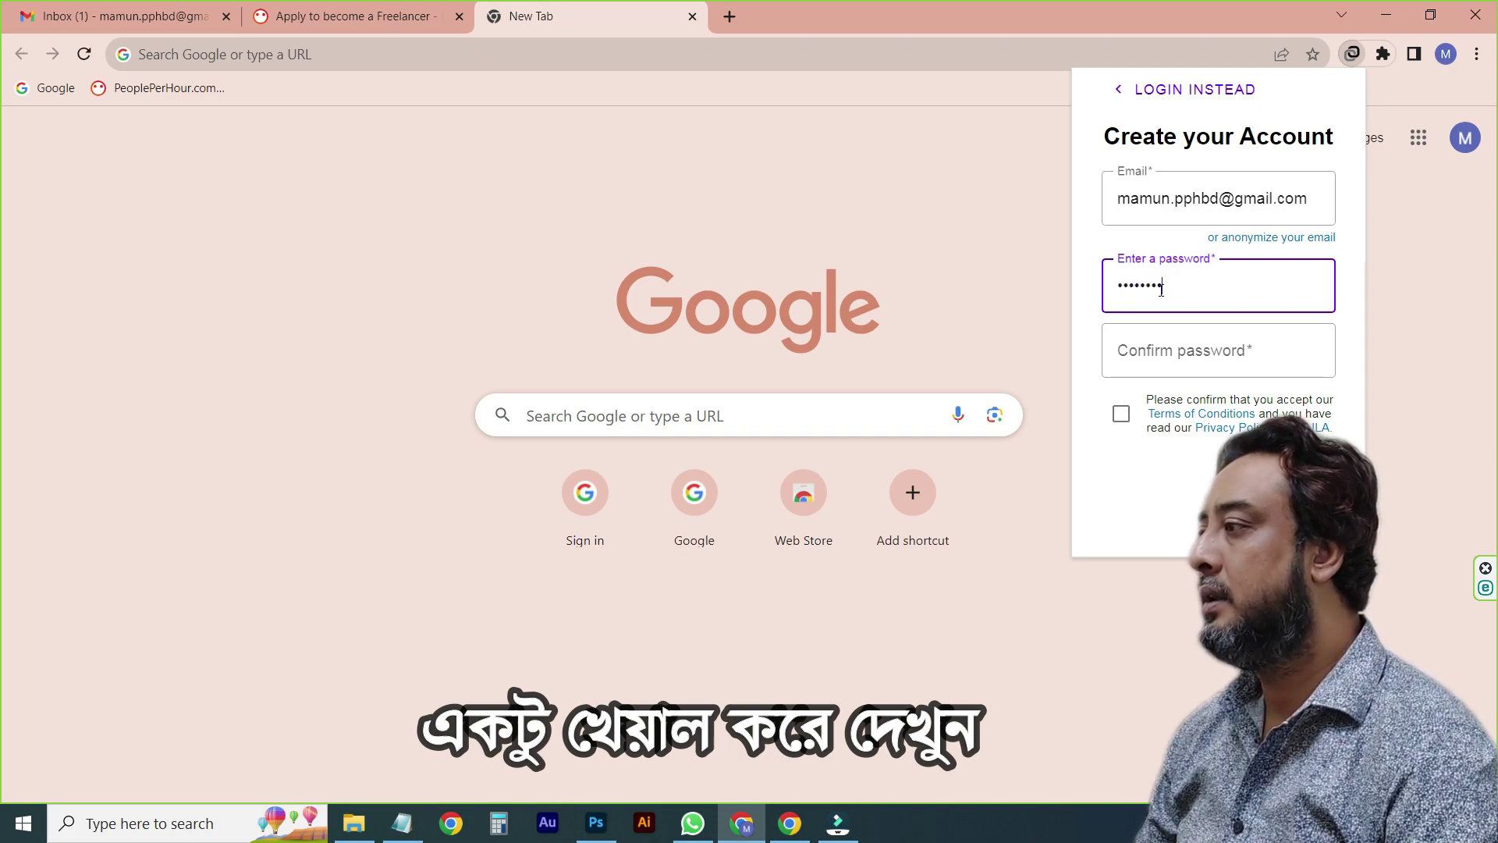
pyautogui.write('••')
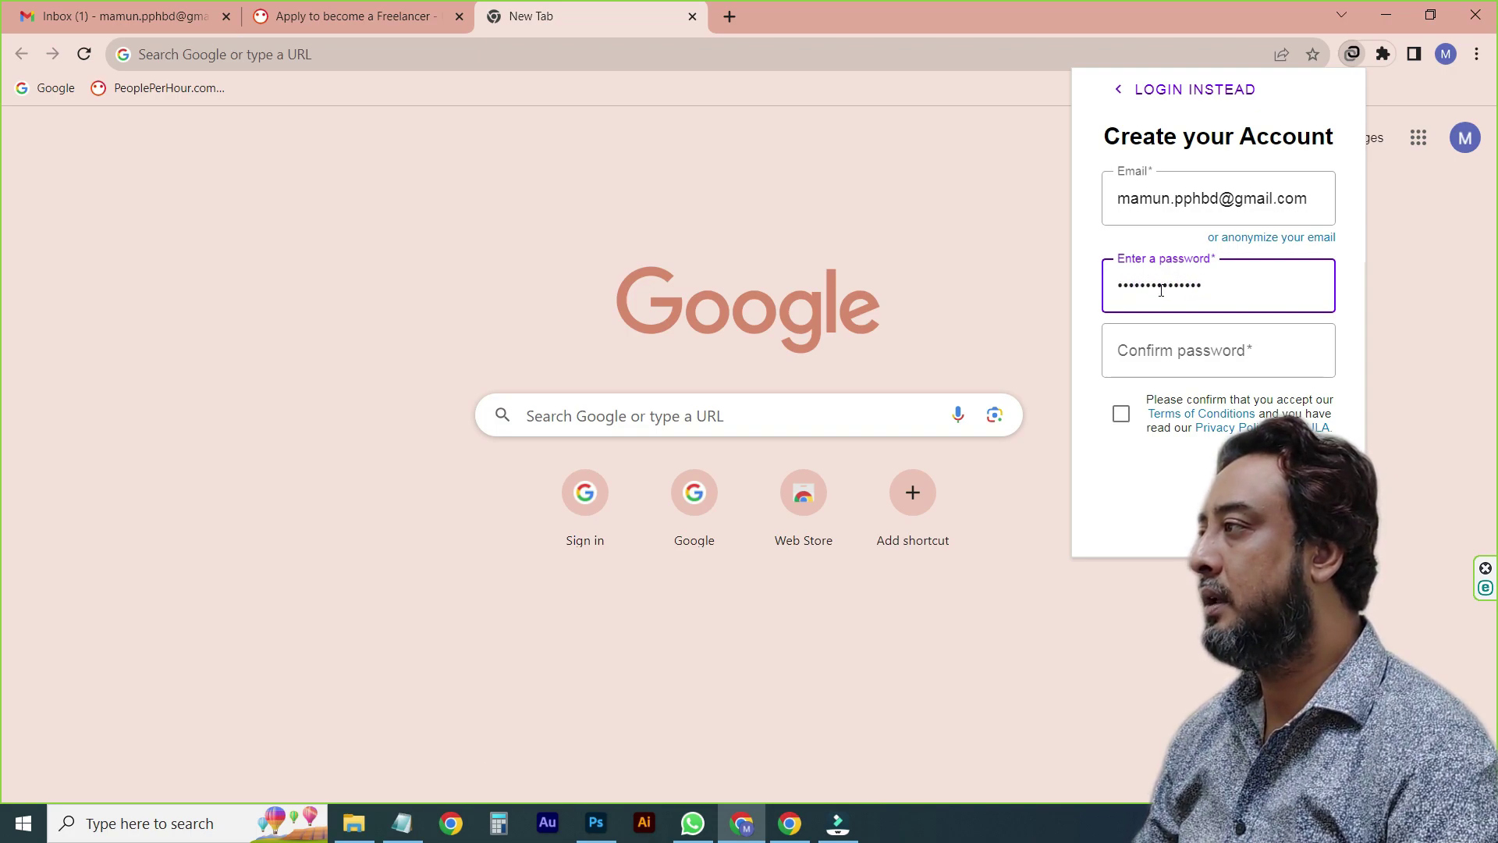
pyautogui.click(1154, 351)
pyautogui.write('•')
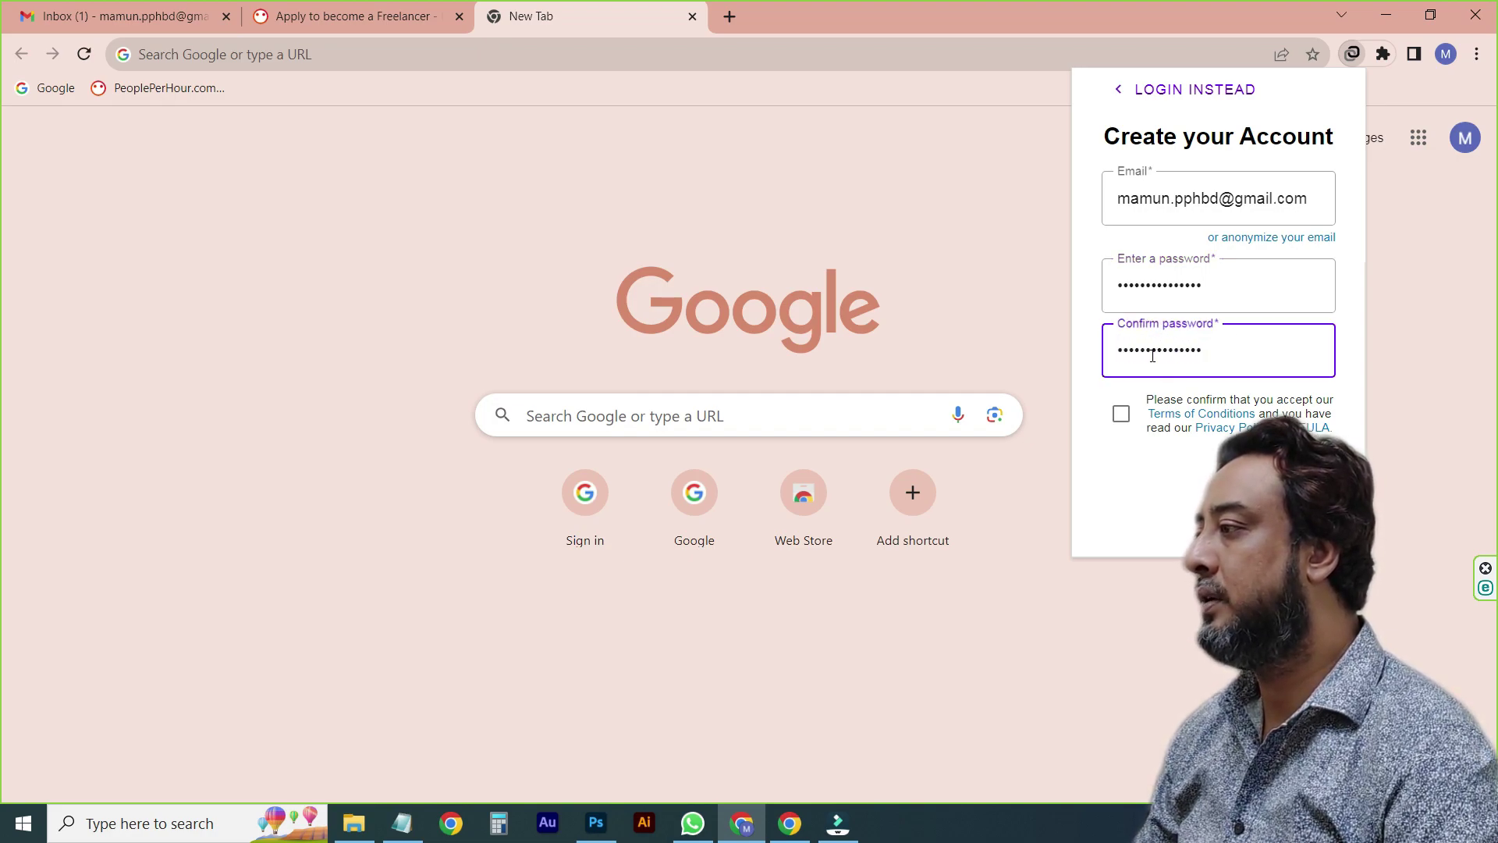
pyautogui.click(1121, 413)
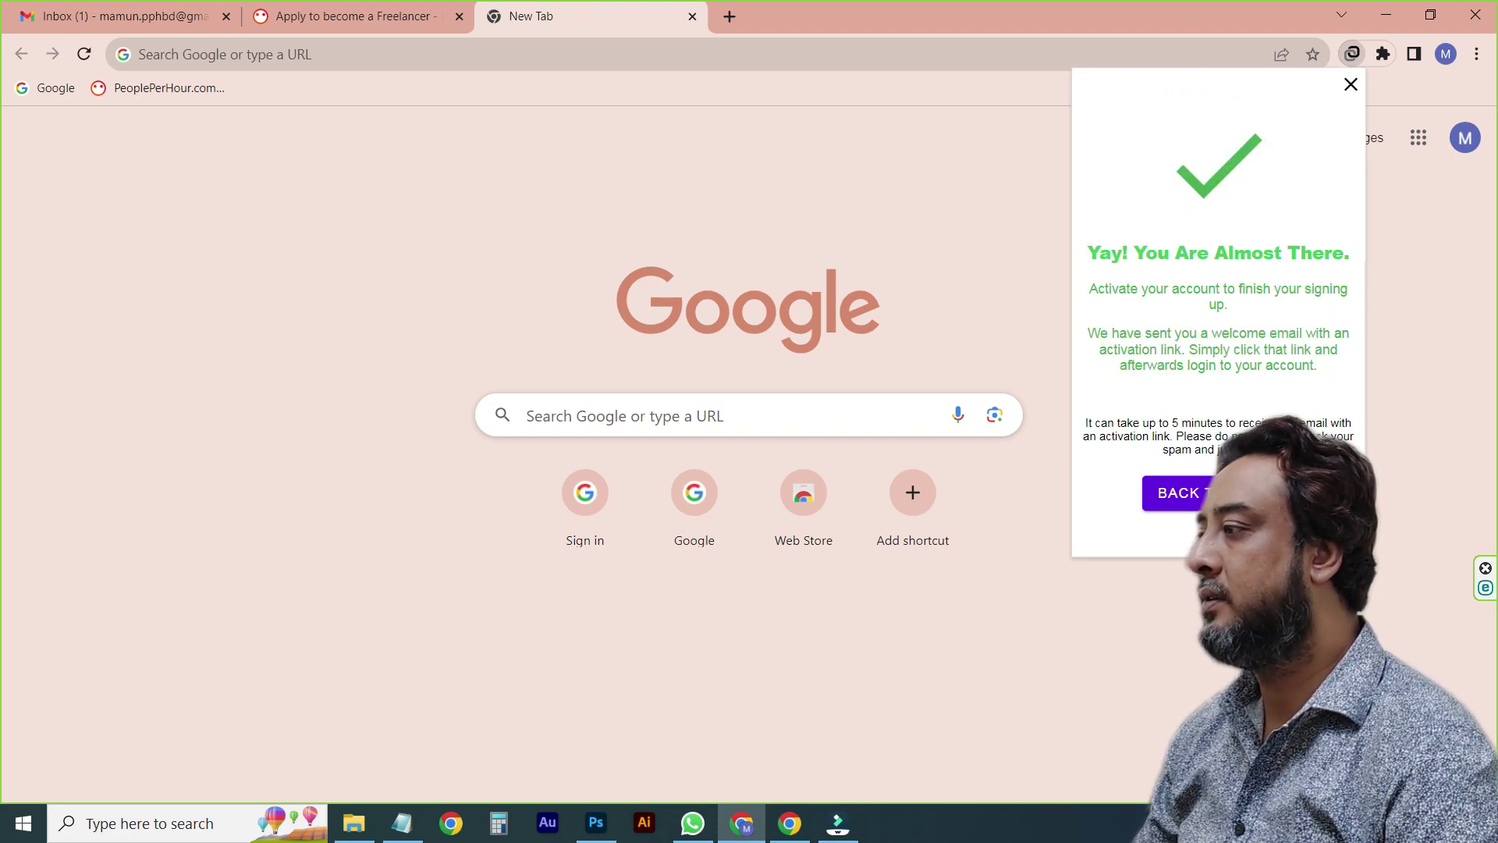
pyautogui.click(109, 20)
pyautogui.click(109, 20)
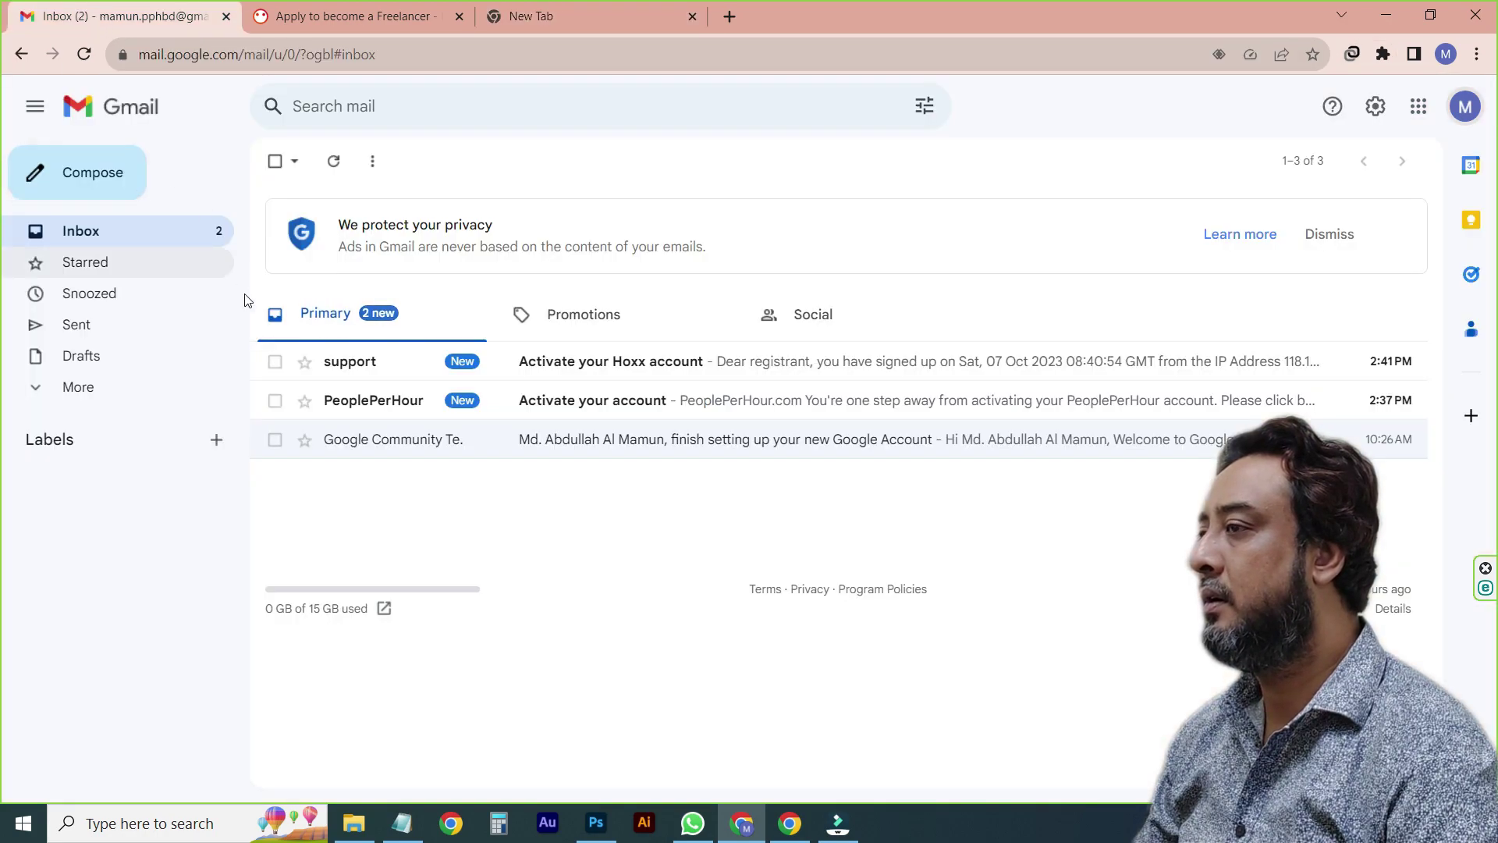
# Follow the activation link in the 'Activate your Hoxx account' email, then return to PeoplePerHour.
pyautogui.click(617, 361)
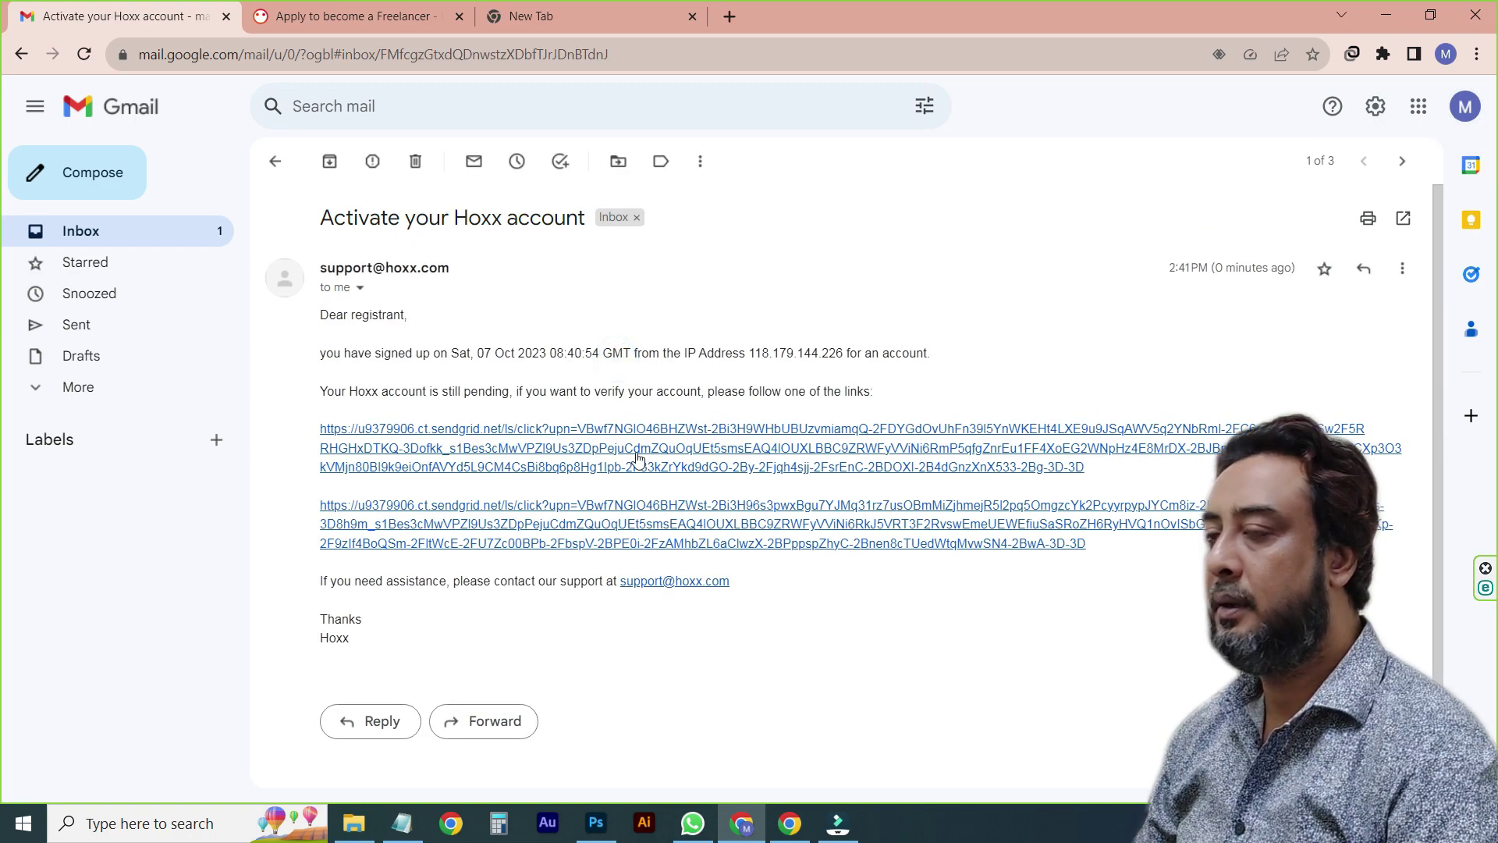
pyautogui.click(598, 430)
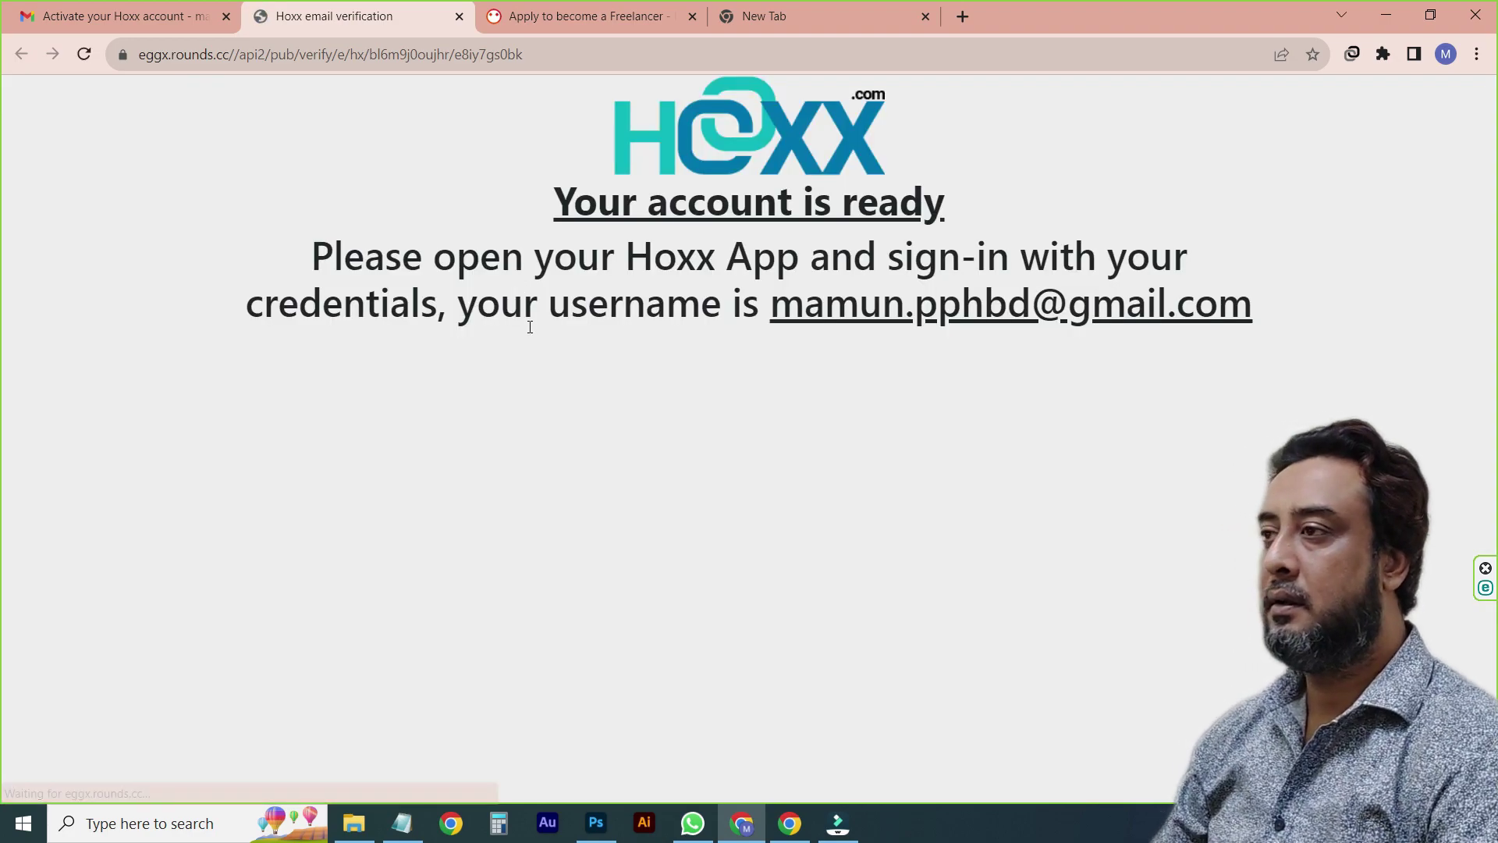
pyautogui.click(458, 18)
pyautogui.click(131, 233)
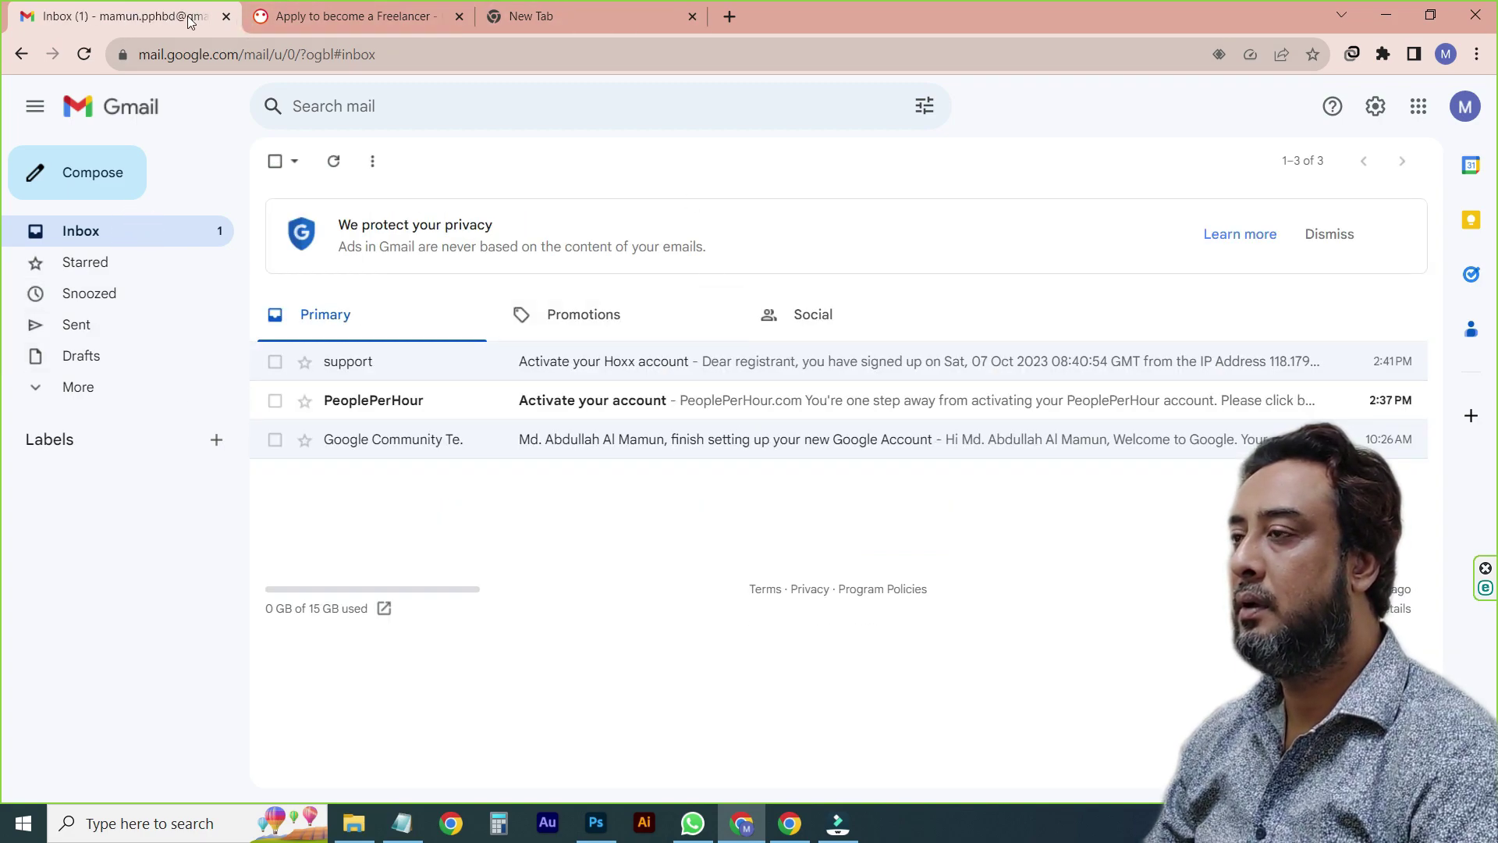
pyautogui.click(361, 21)
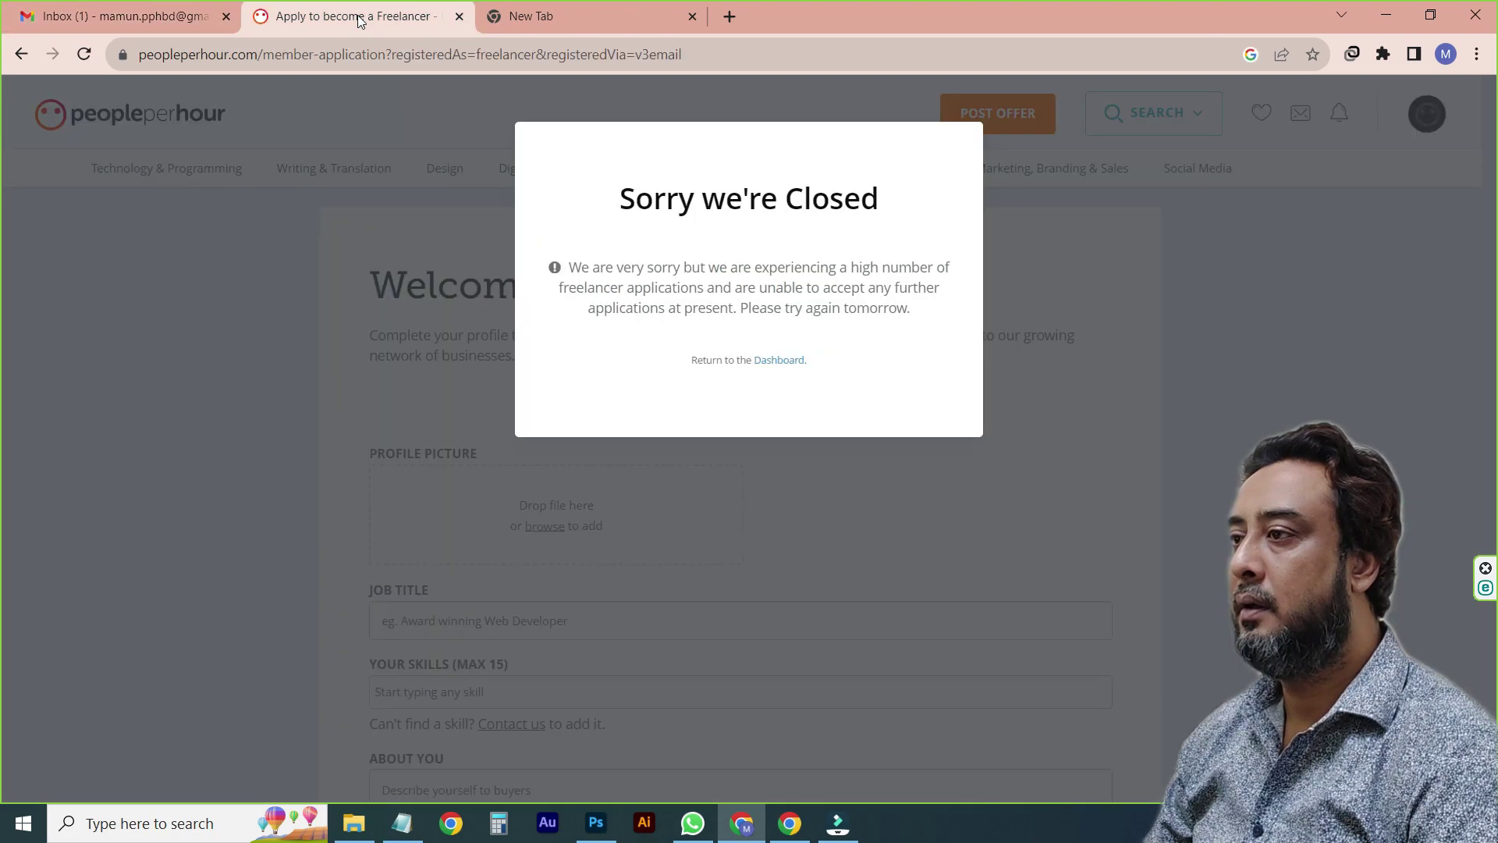
# Log in to Hoxx VPN with the saved e-mail and the account password.
pyautogui.click(561, 12)
pyautogui.click(1356, 56)
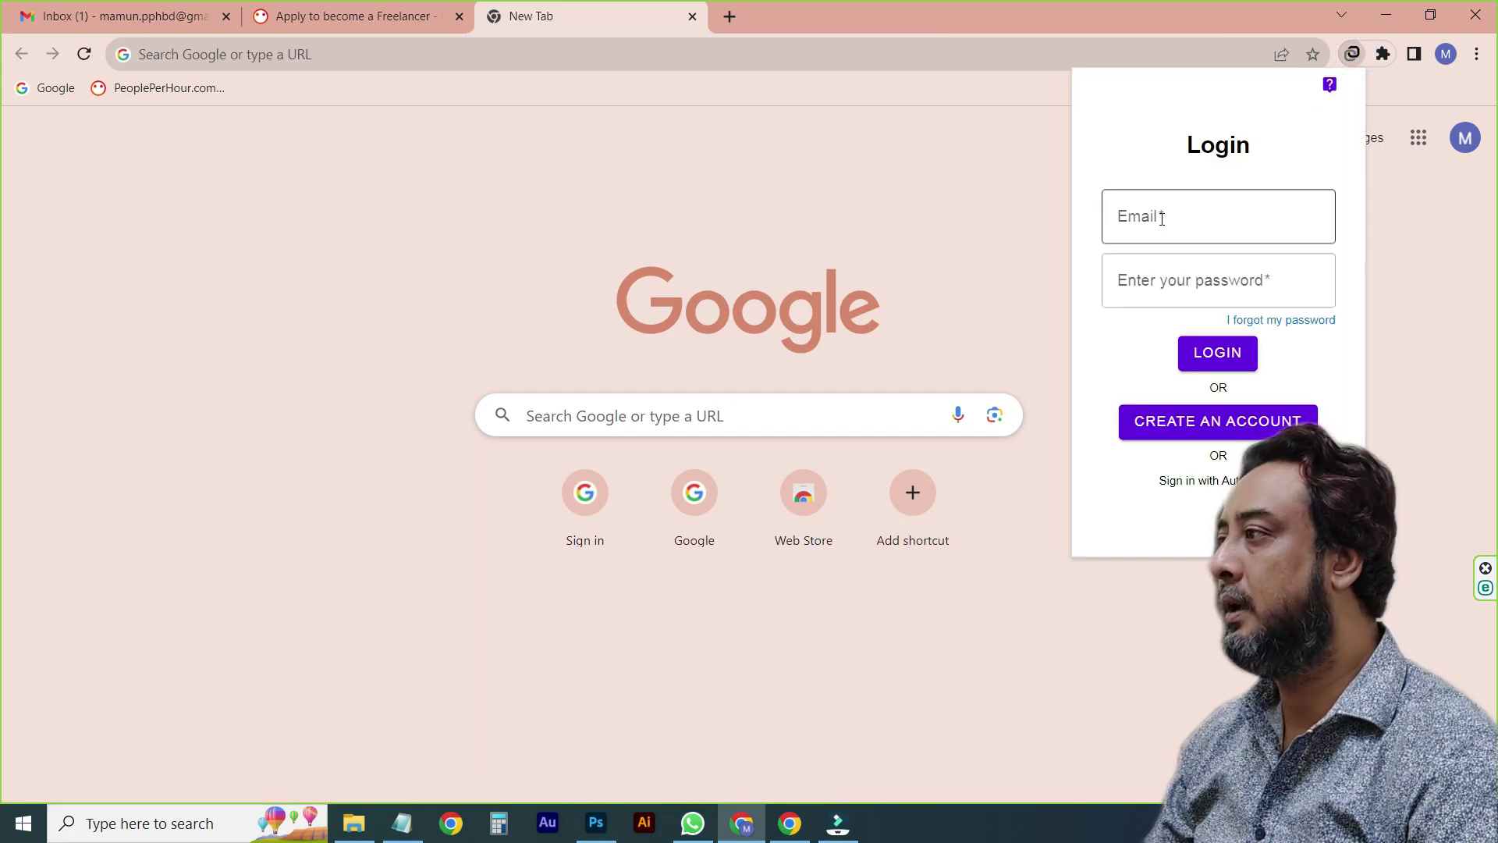
pyautogui.click(1162, 219)
pyautogui.click(1213, 273)
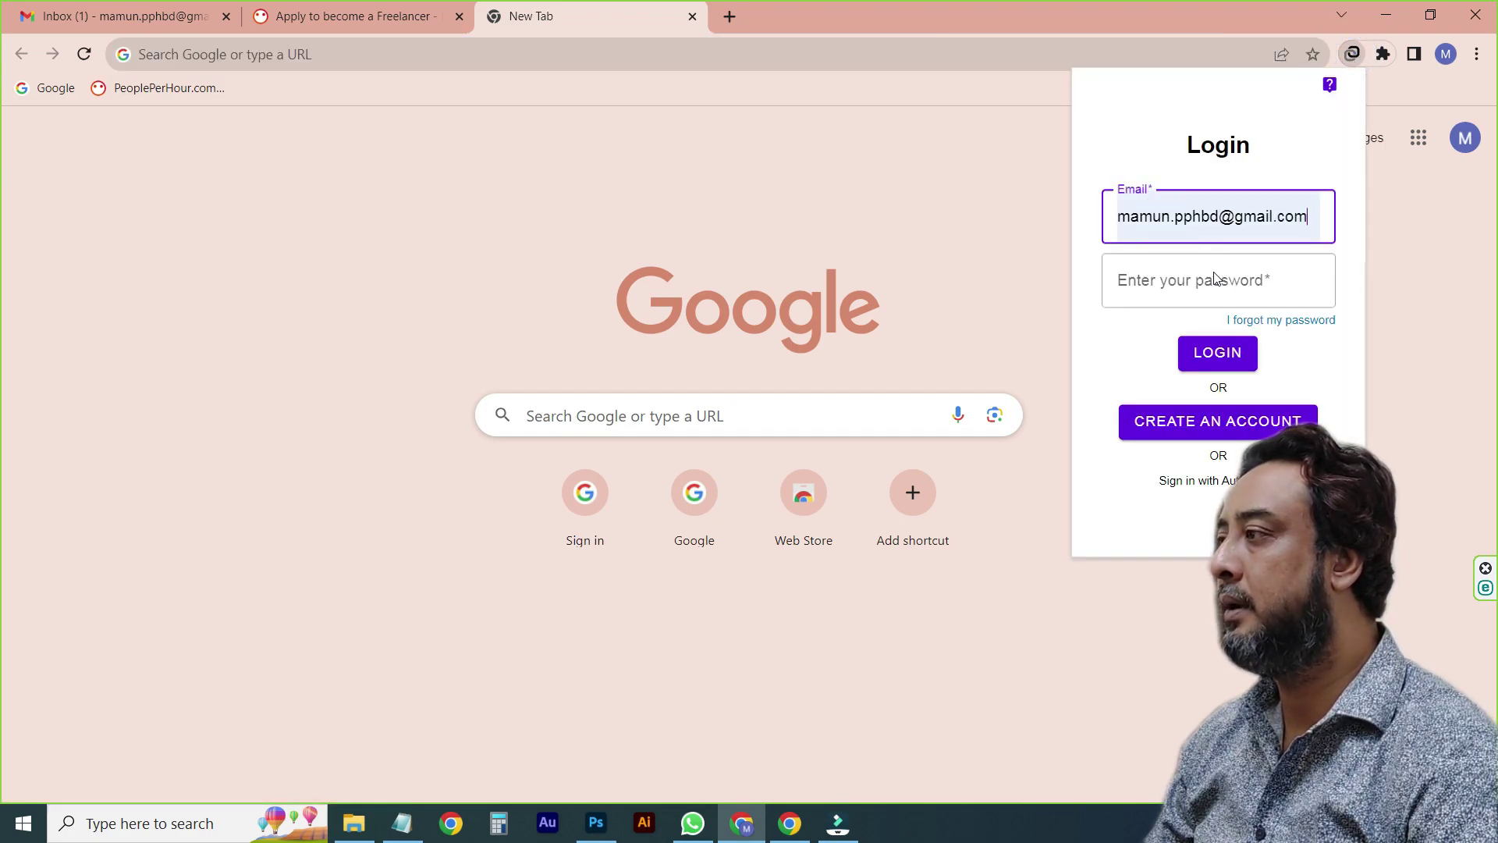
pyautogui.click(1142, 278)
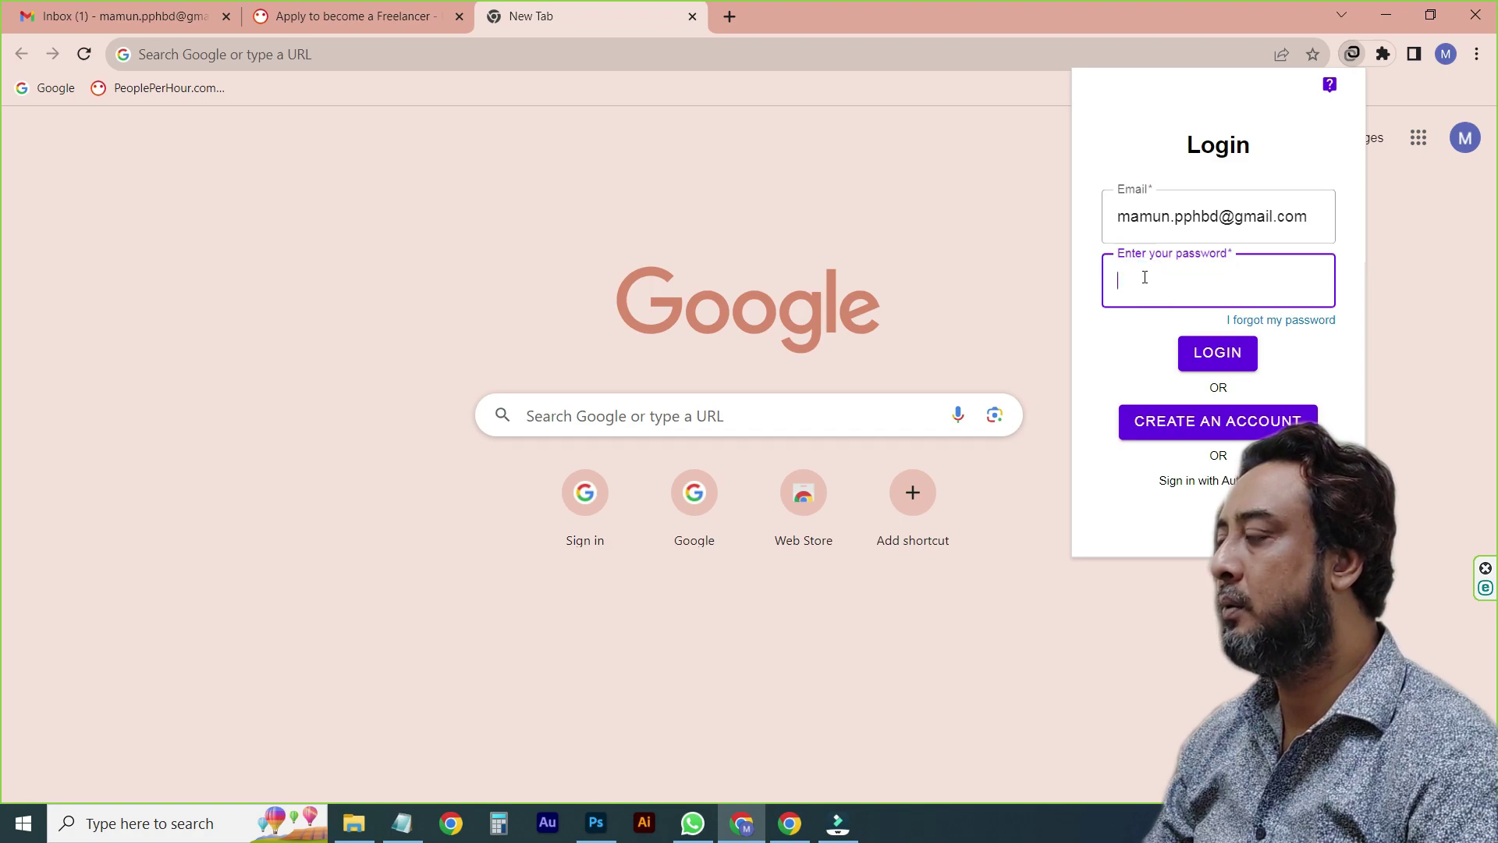
pyautogui.write('•••••')
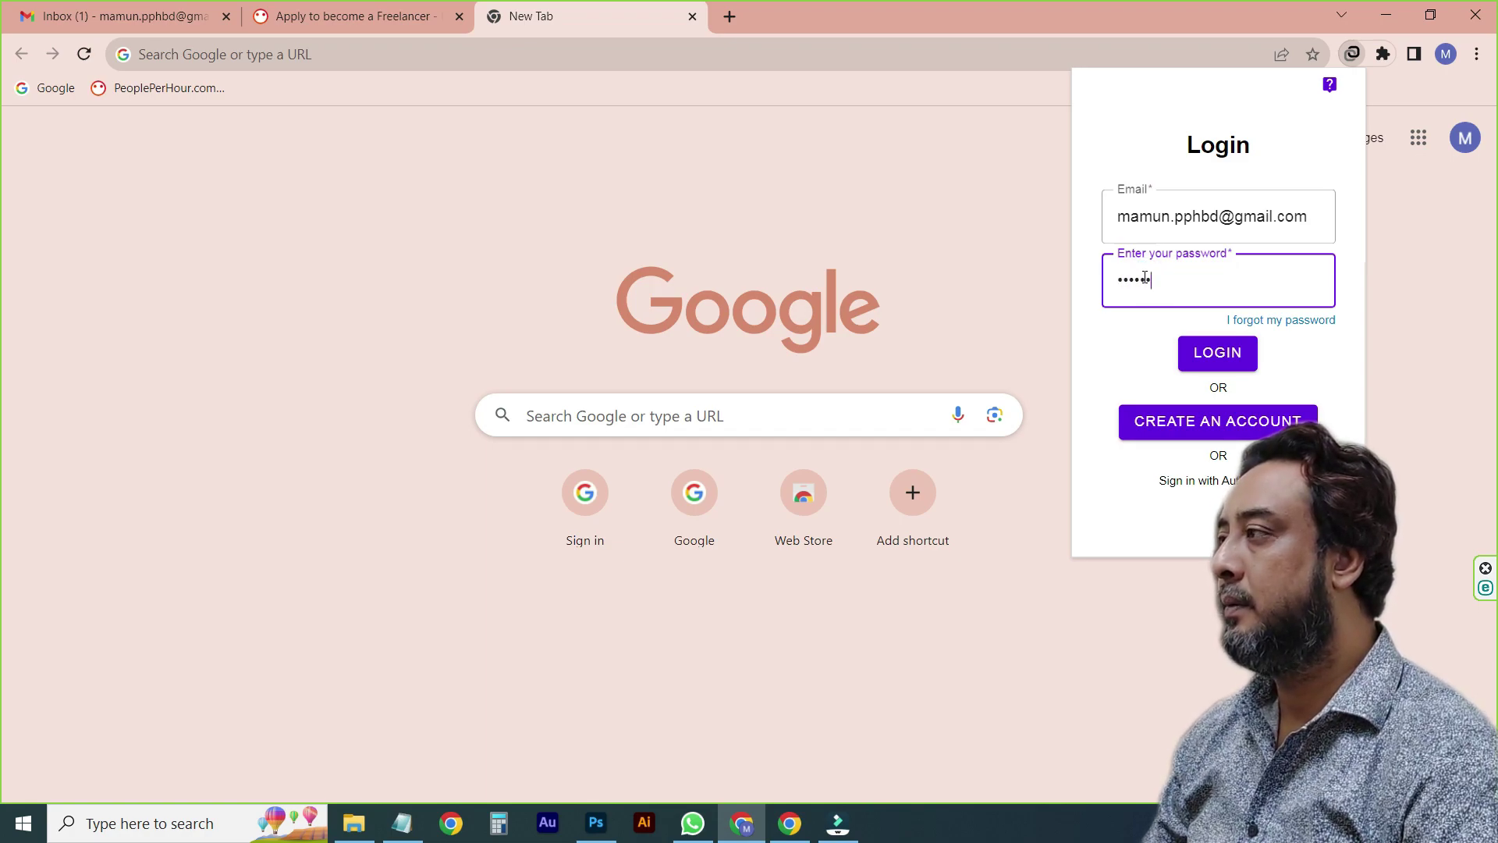
pyautogui.write('••••••')
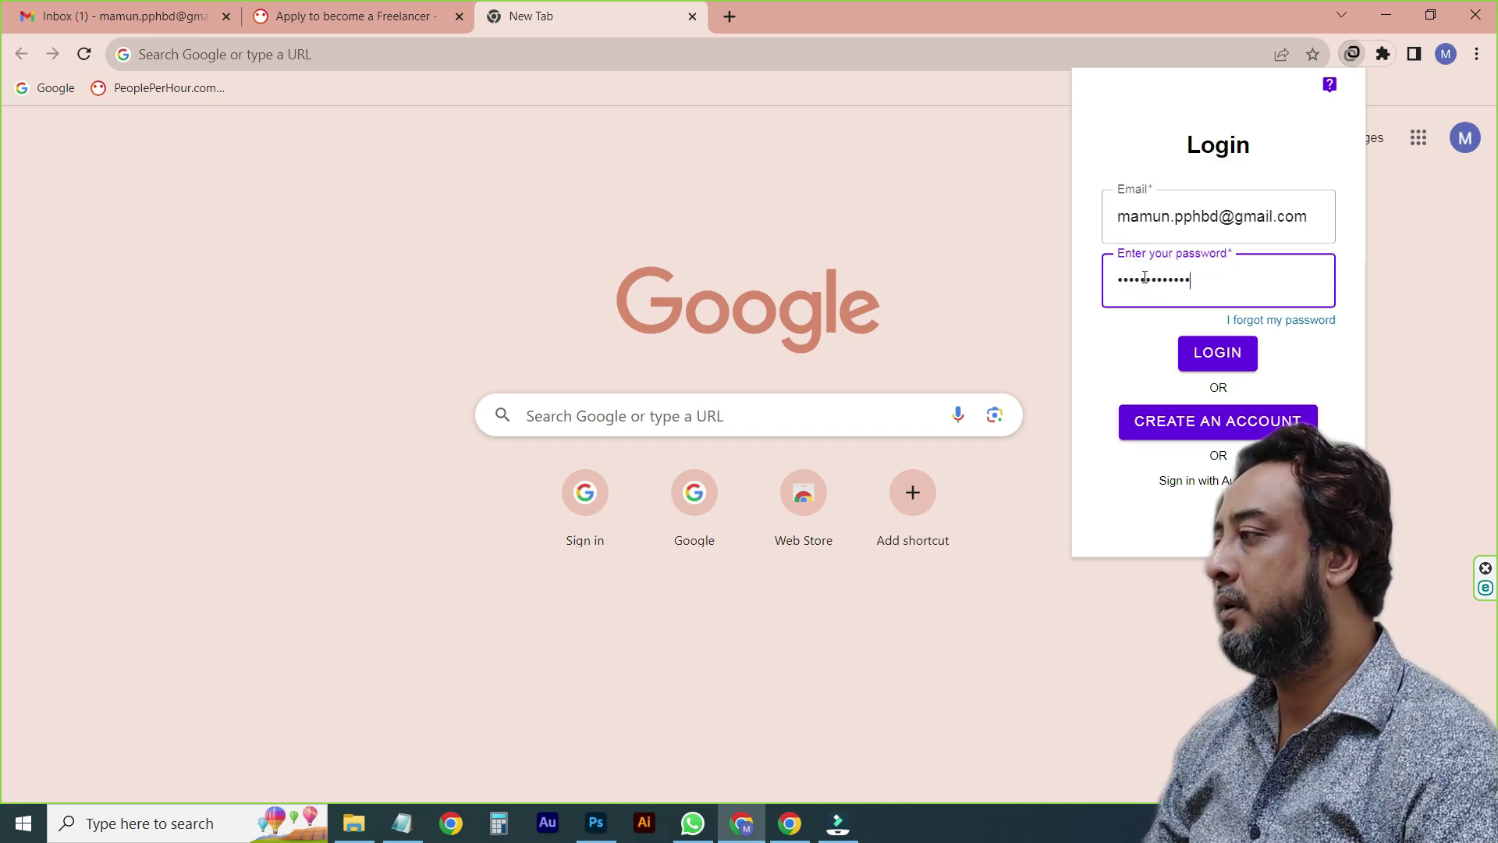
pyautogui.click(1210, 353)
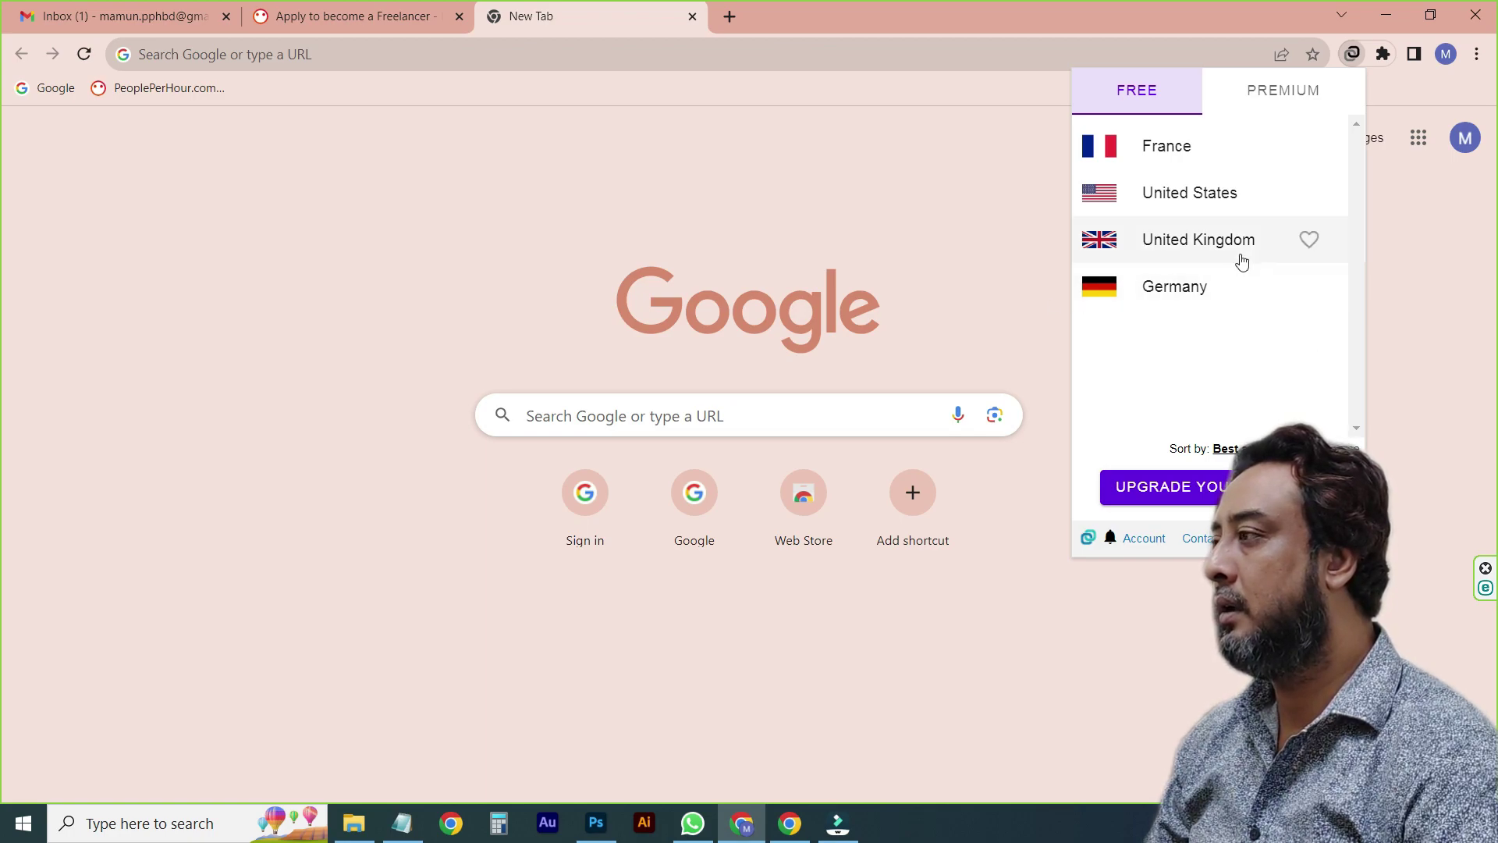
# Connect through the free United Kingdom server and close the empty new tab.
pyautogui.click(1190, 246)
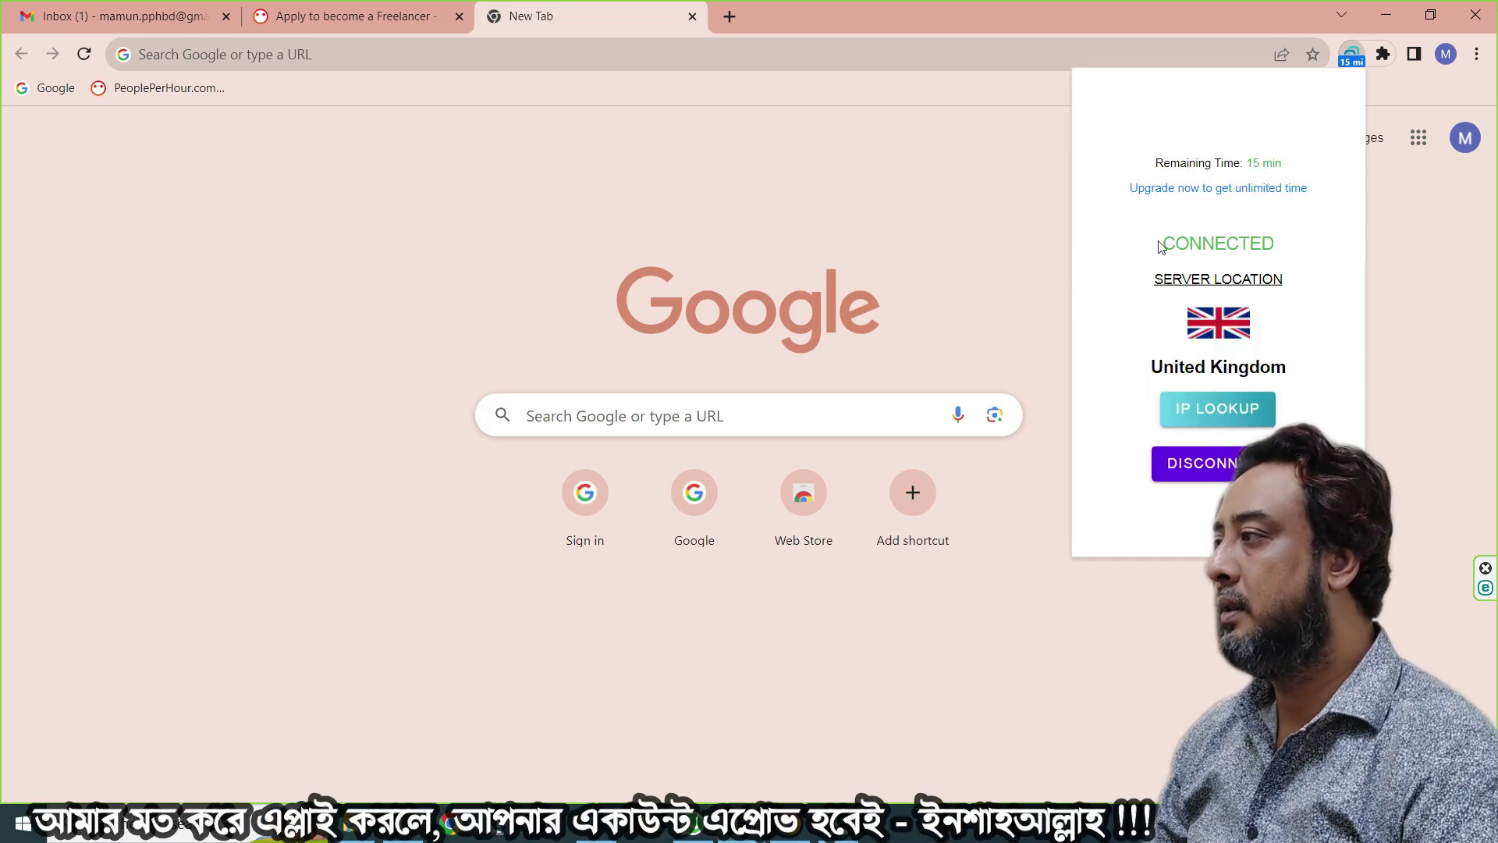
pyautogui.moveTo(1159, 247); pyautogui.dragTo(1276, 245)
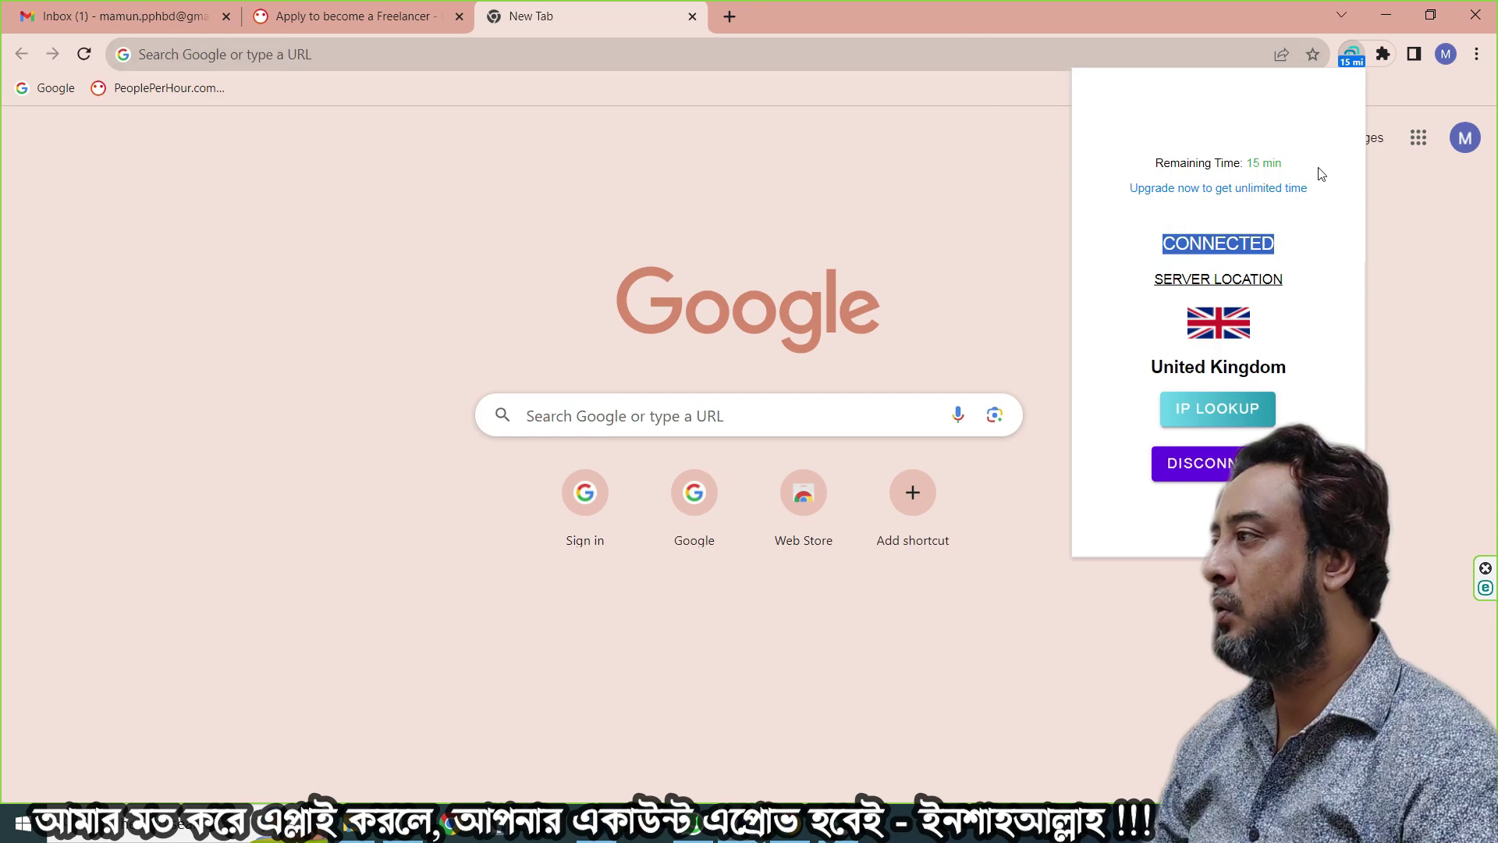
pyautogui.click(805, 12)
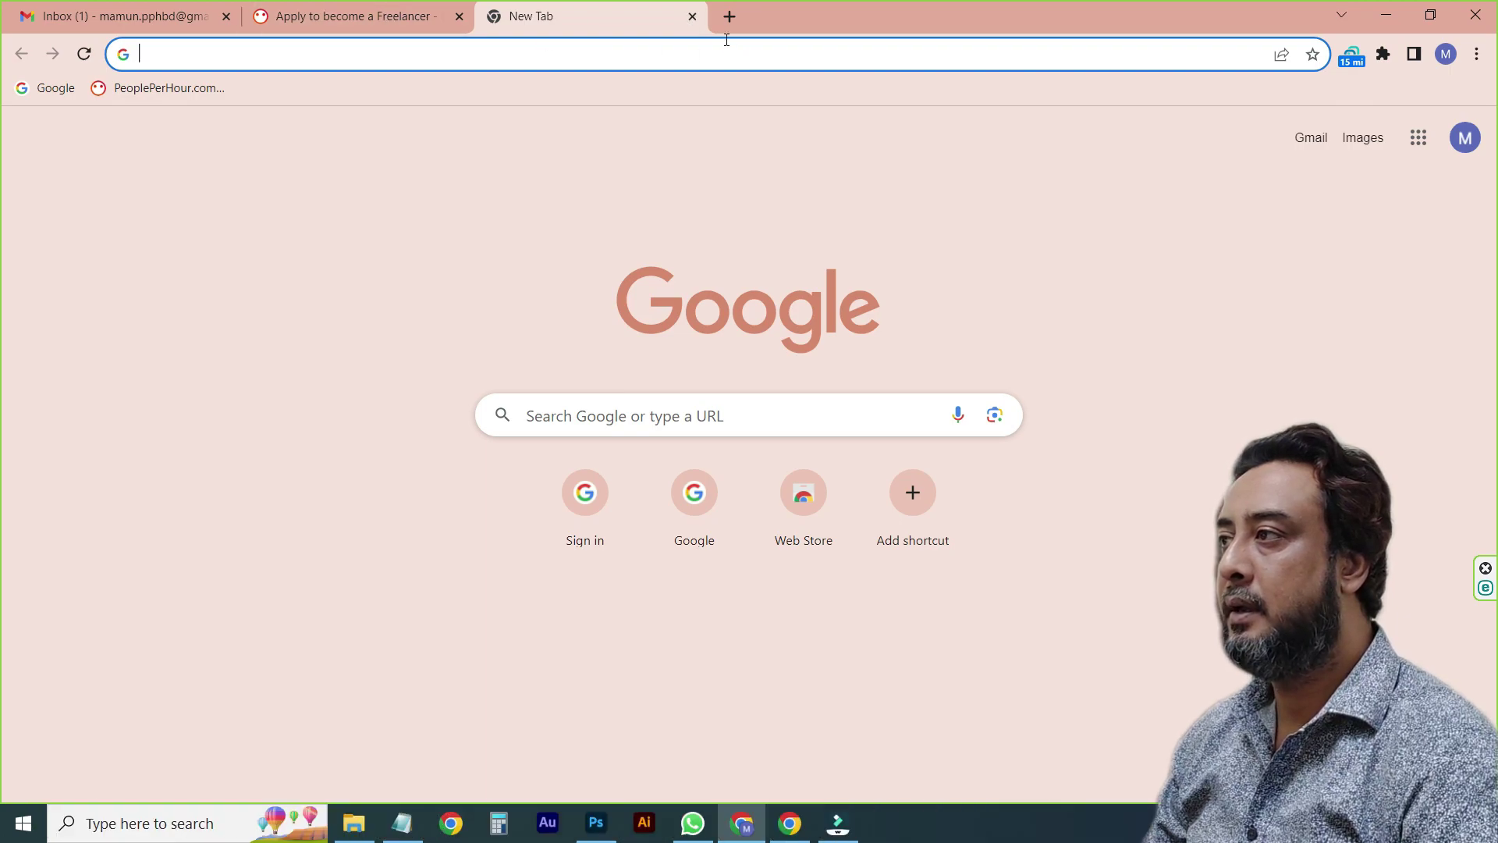
pyautogui.click(692, 16)
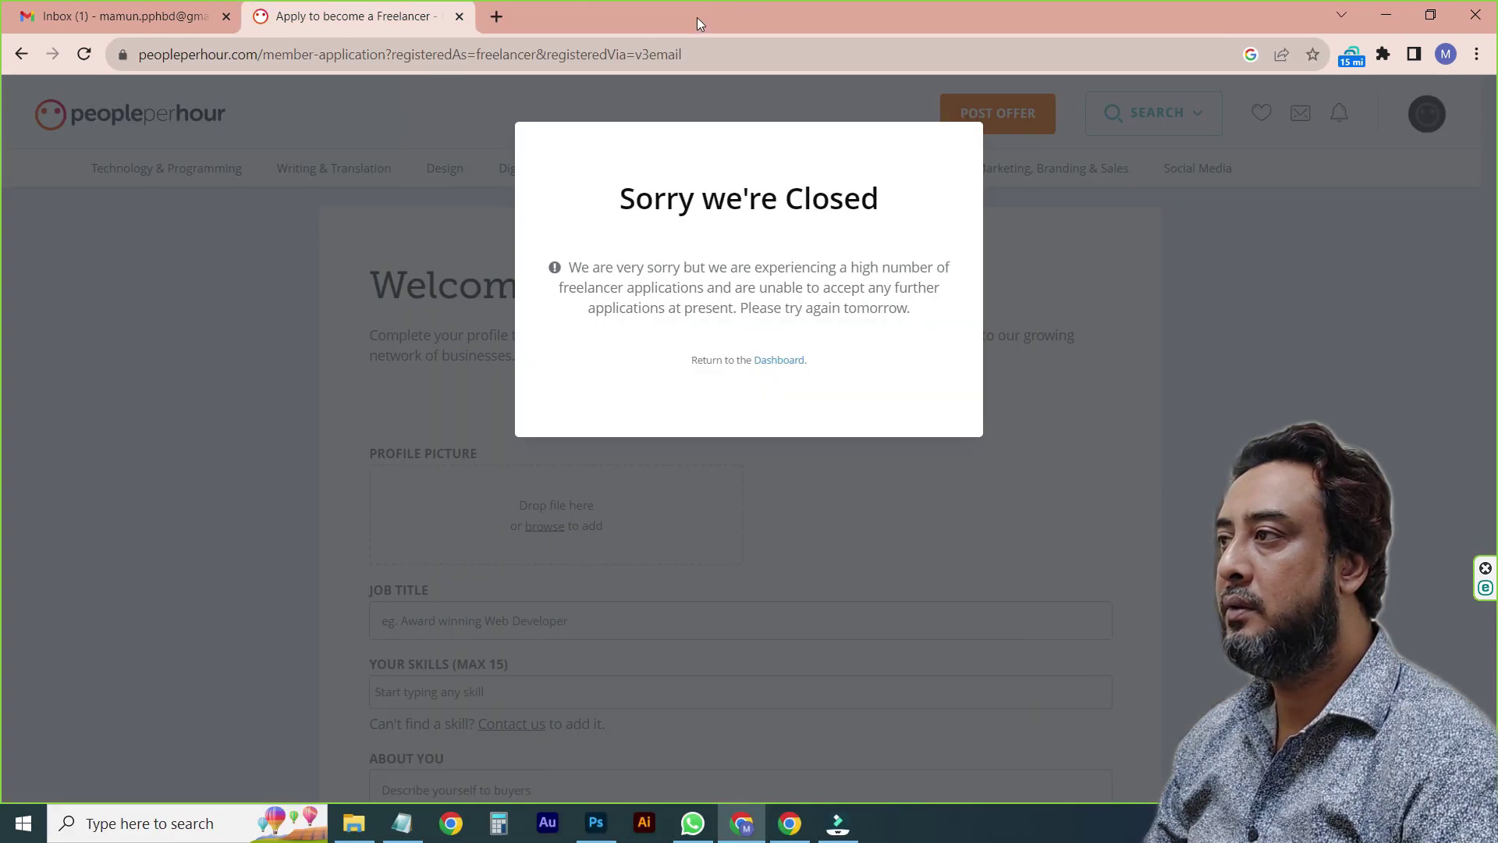
# Reload the freelancer application page to get the 'Check your inbox' verification prompt, then switch to Gmail.
pyautogui.click(422, 48)
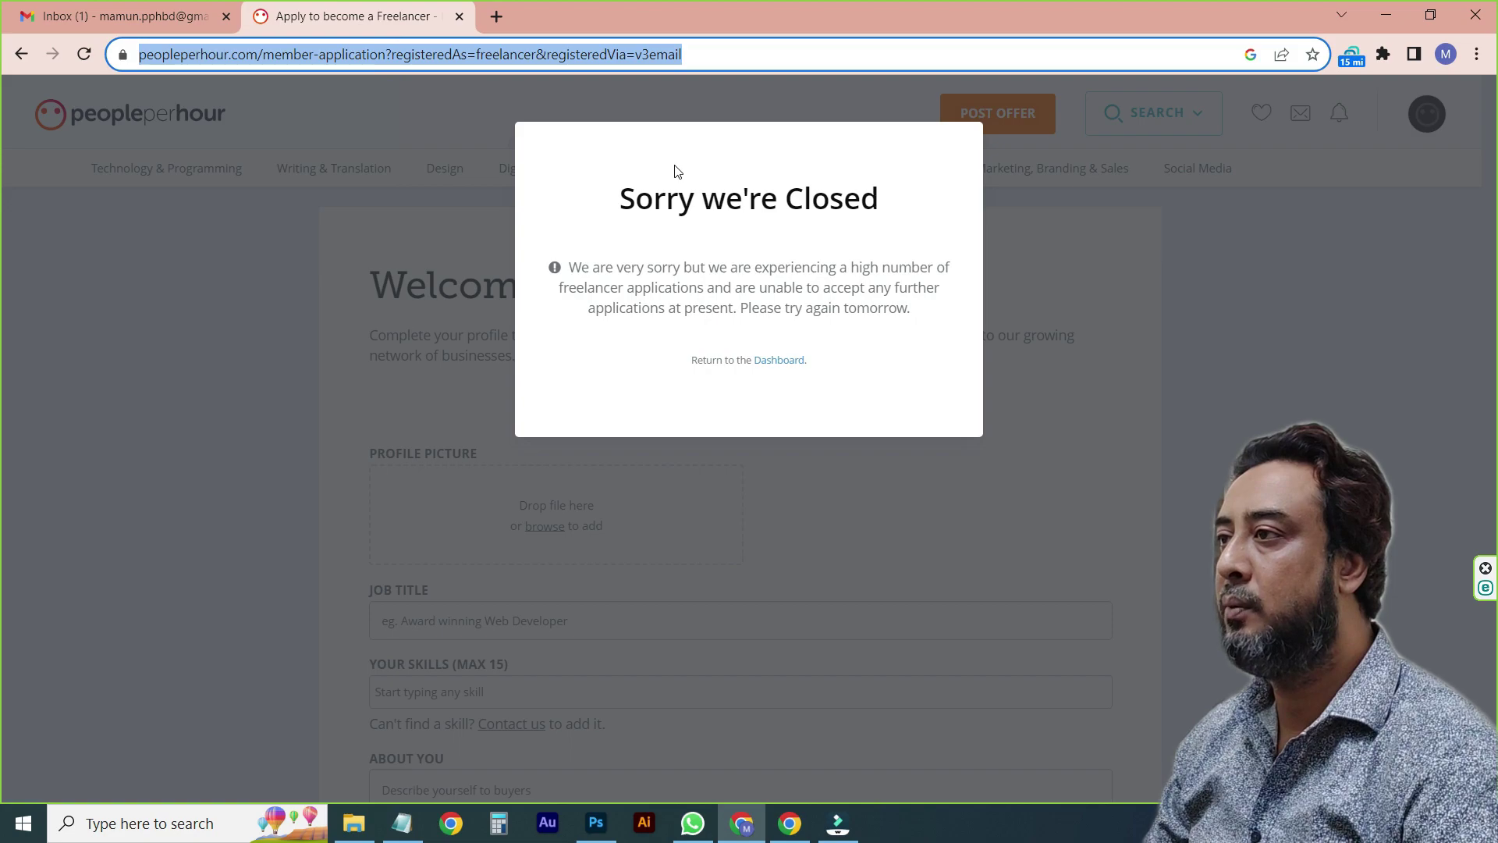
pyautogui.press('Return')
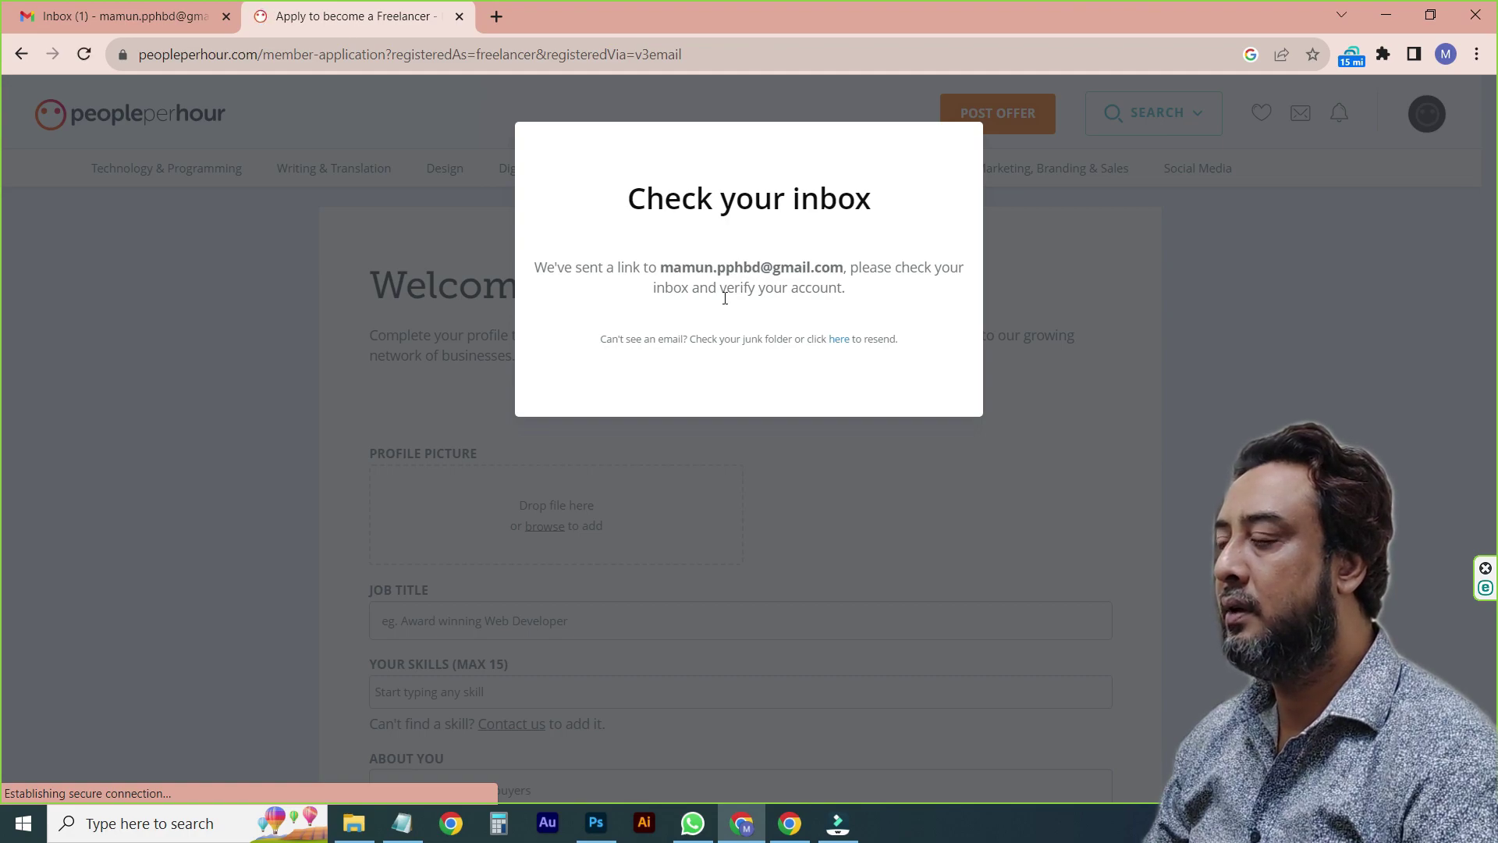
pyautogui.tripleClick(656, 280)
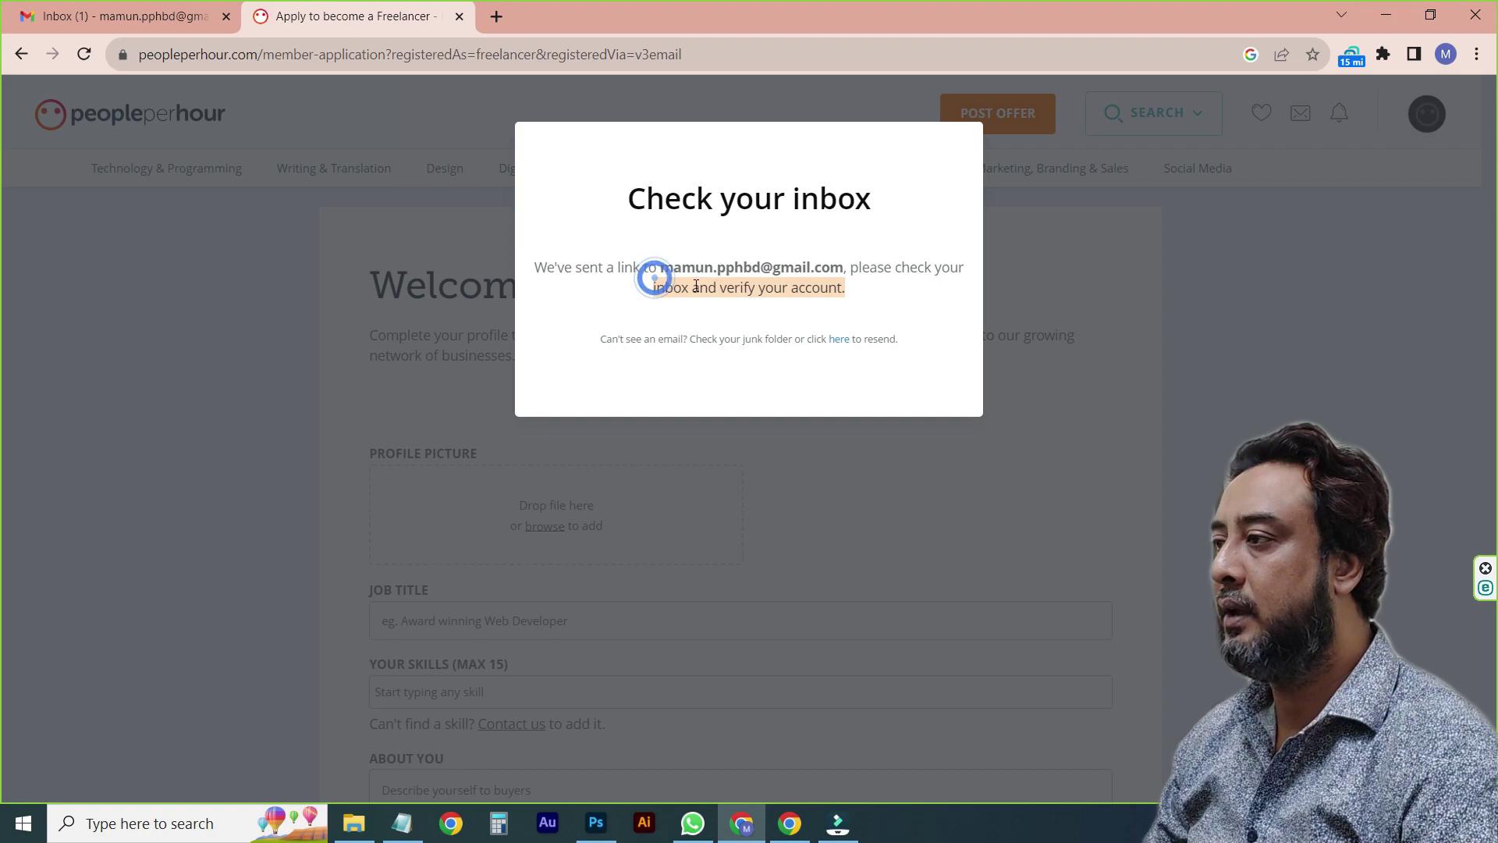
pyautogui.click(123, 19)
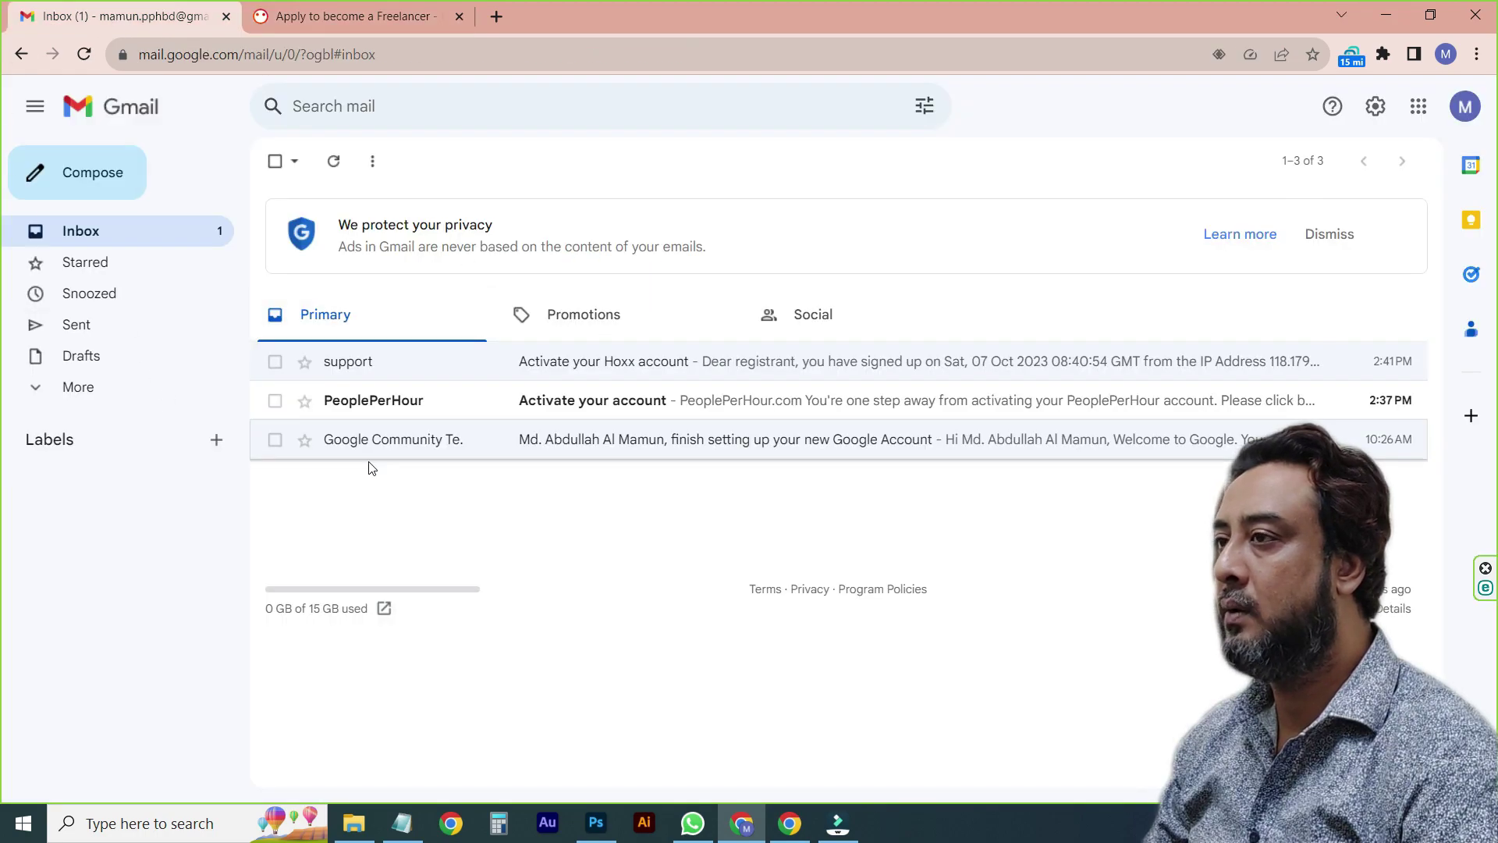
# Open the PeoplePerHour 'Activate your account' email and activate the account.
pyautogui.click(597, 406)
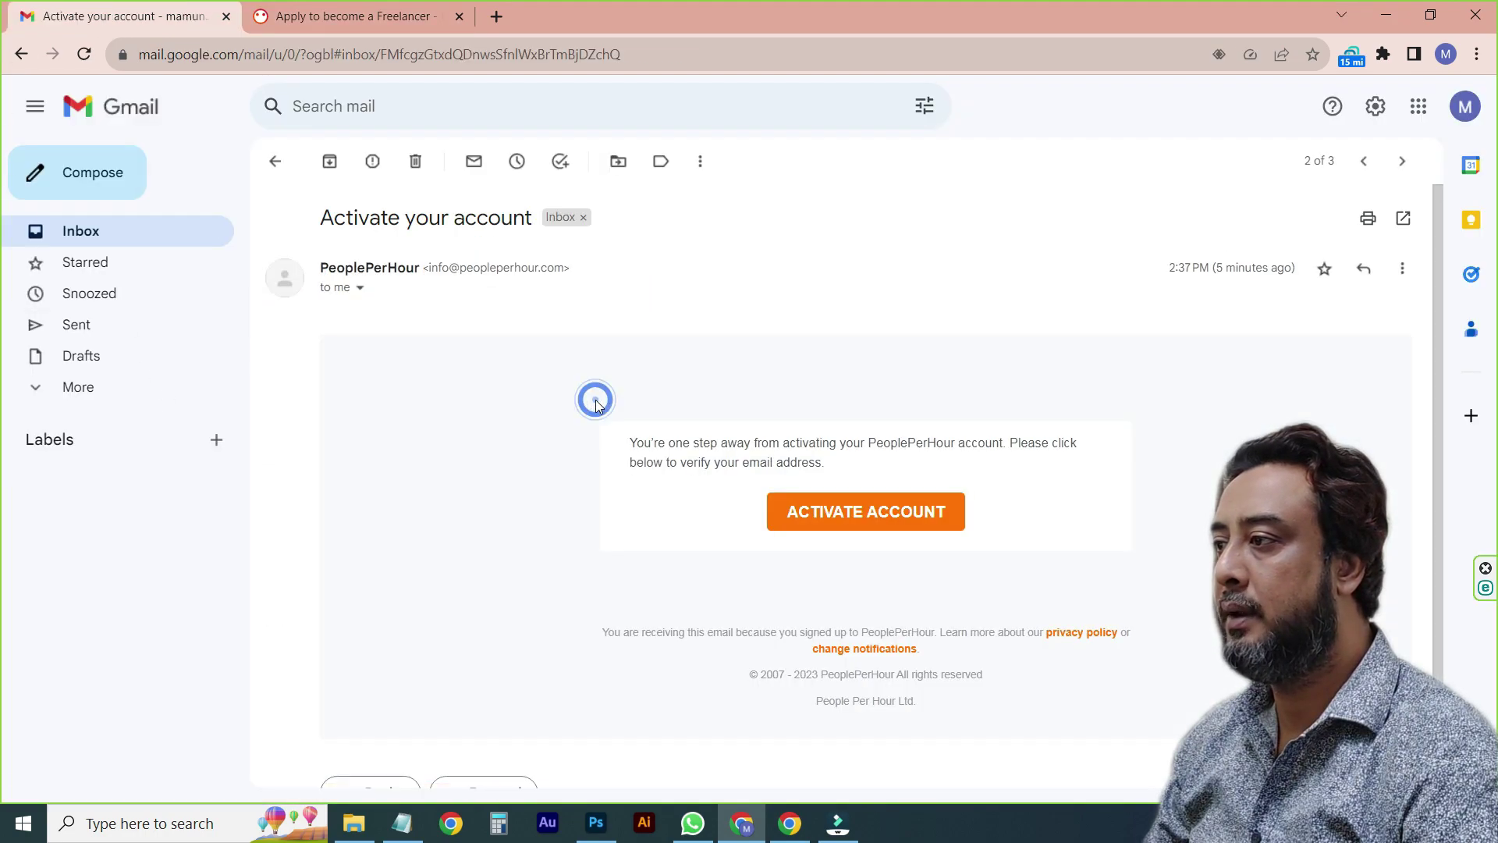
pyautogui.click(856, 514)
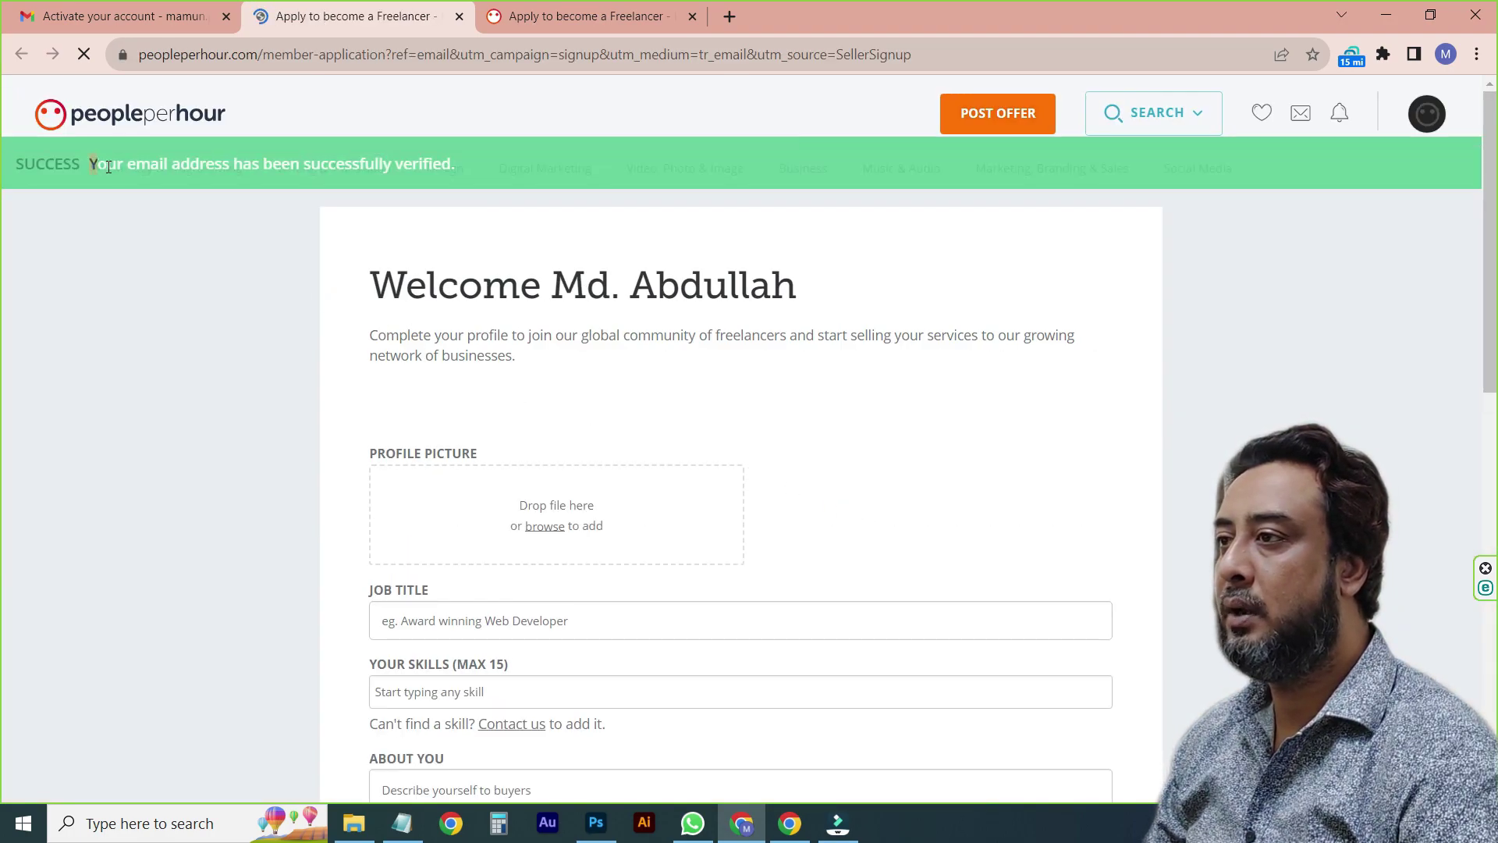
# Upload Profile-picture from Desktop > PPH Requirement as the profile picture.
pyautogui.moveTo(90, 165); pyautogui.dragTo(453, 169)
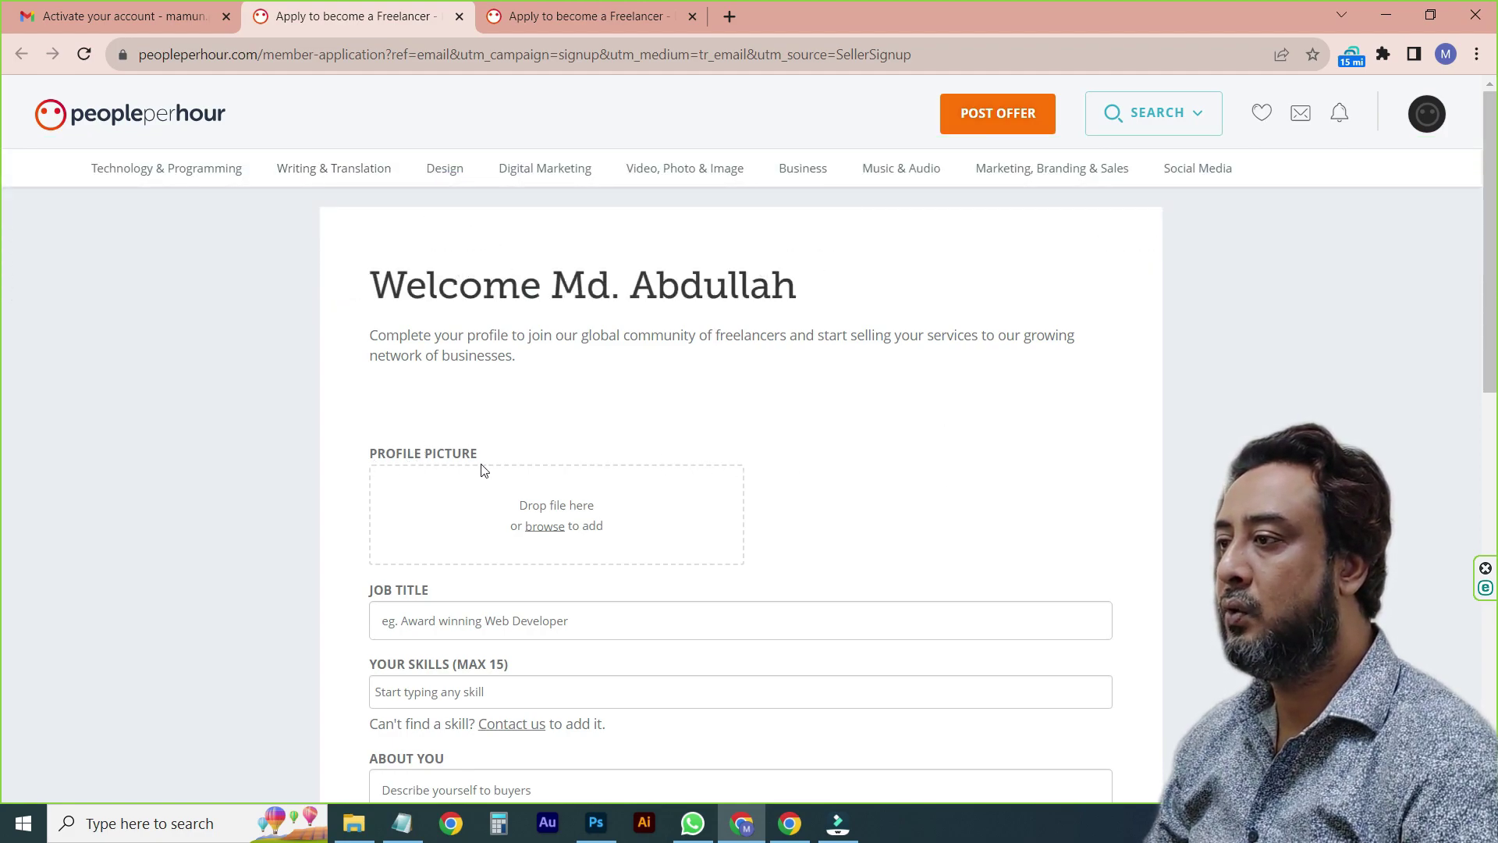
pyautogui.click(549, 528)
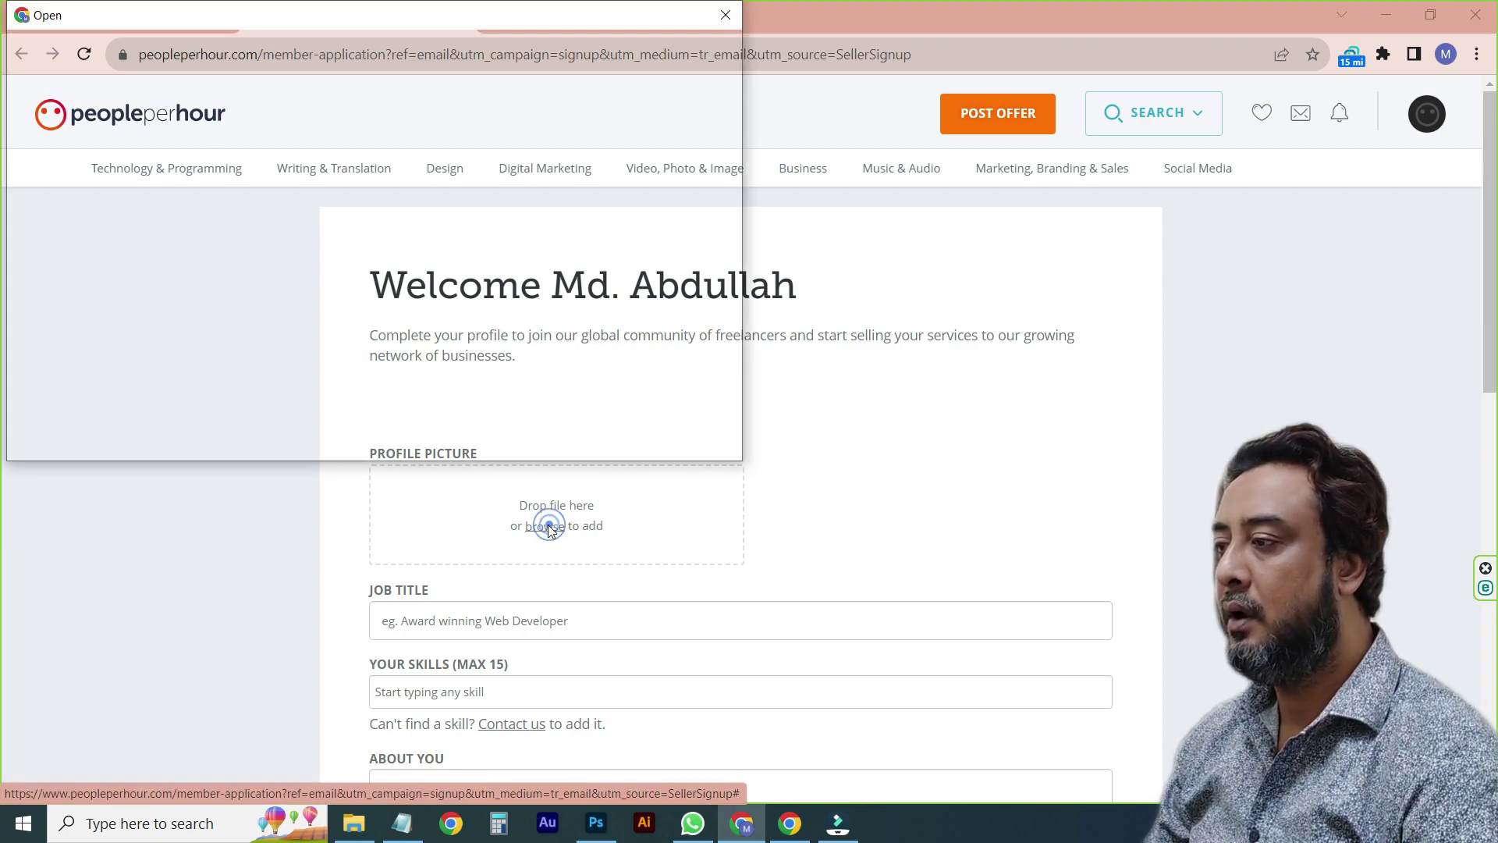
pyautogui.click(87, 166)
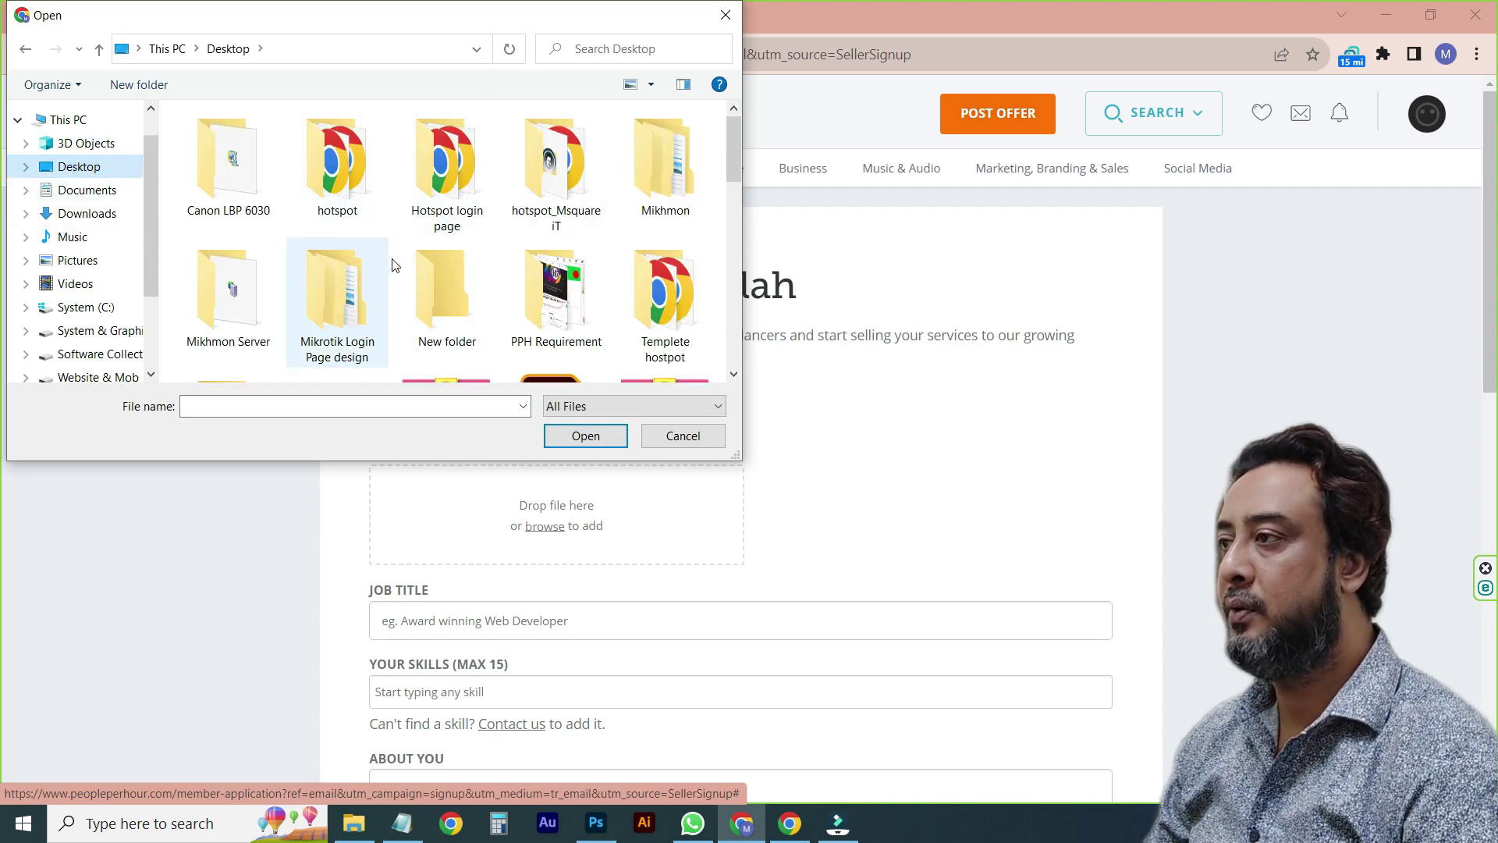
pyautogui.doubleClick(547, 288)
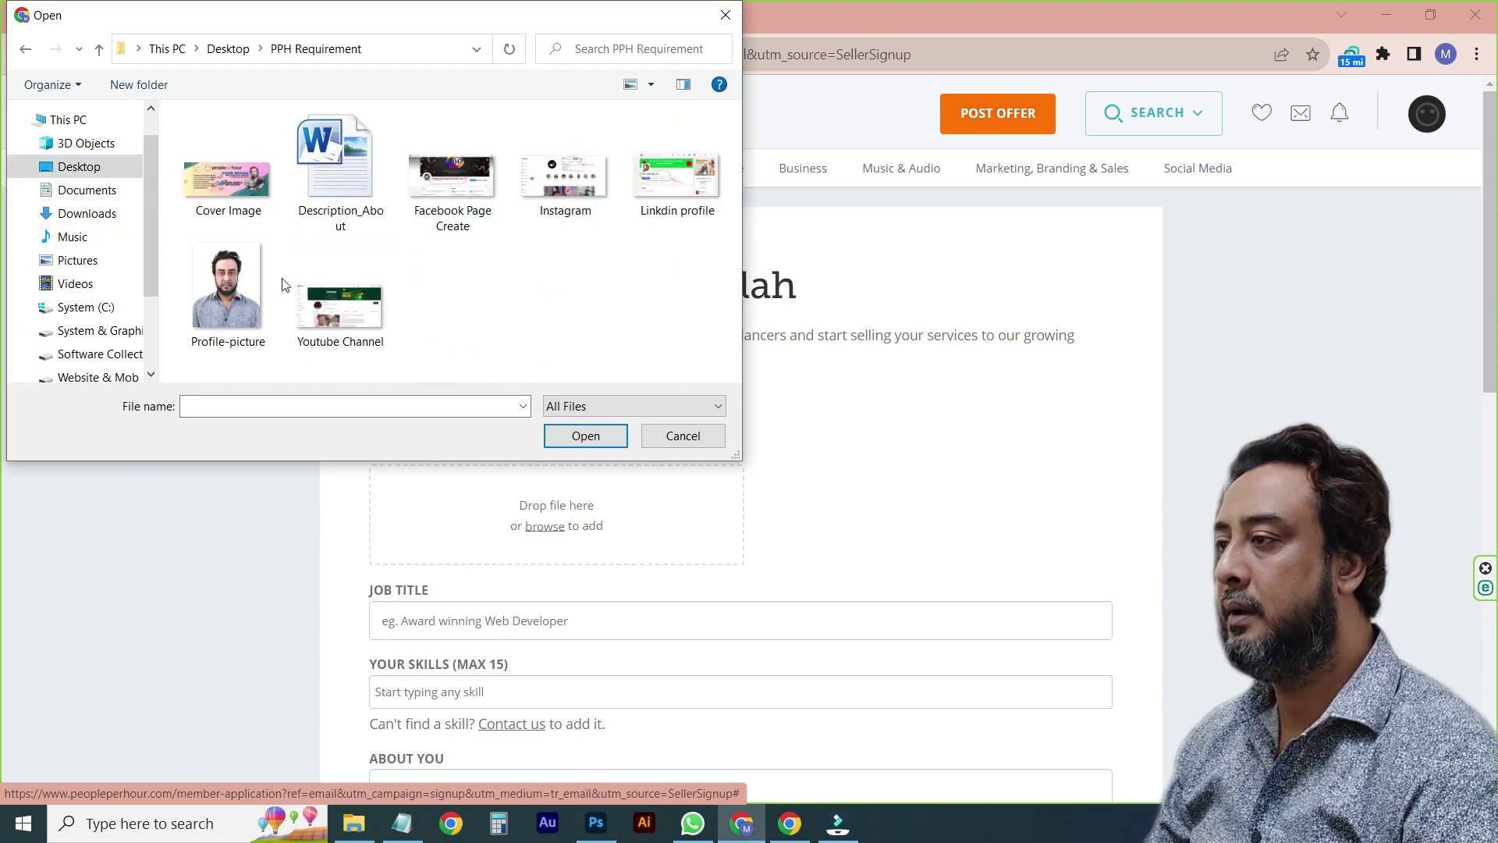
pyautogui.click(269, 316)
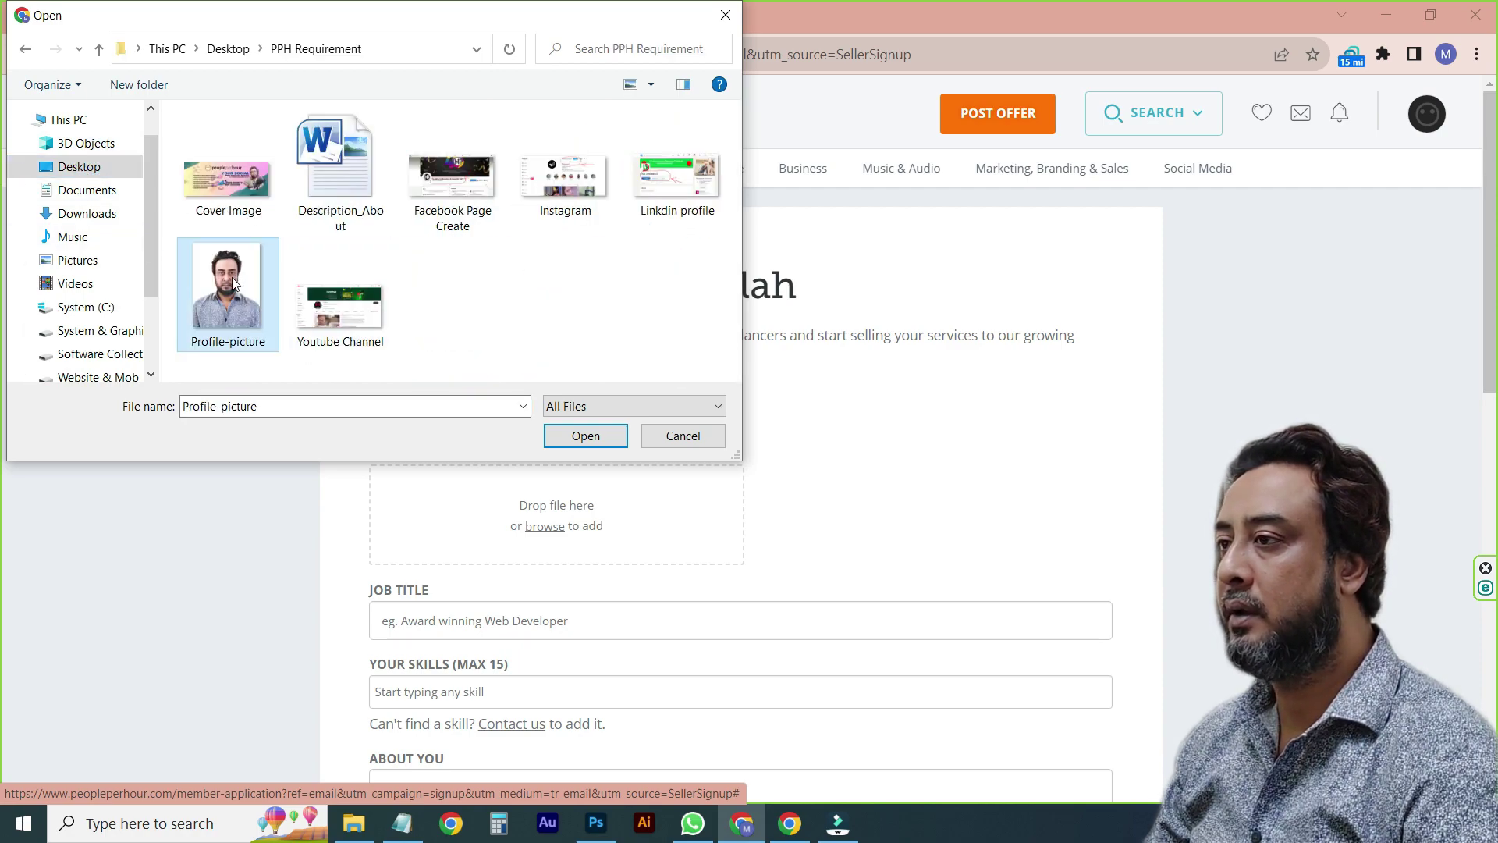
pyautogui.click(584, 437)
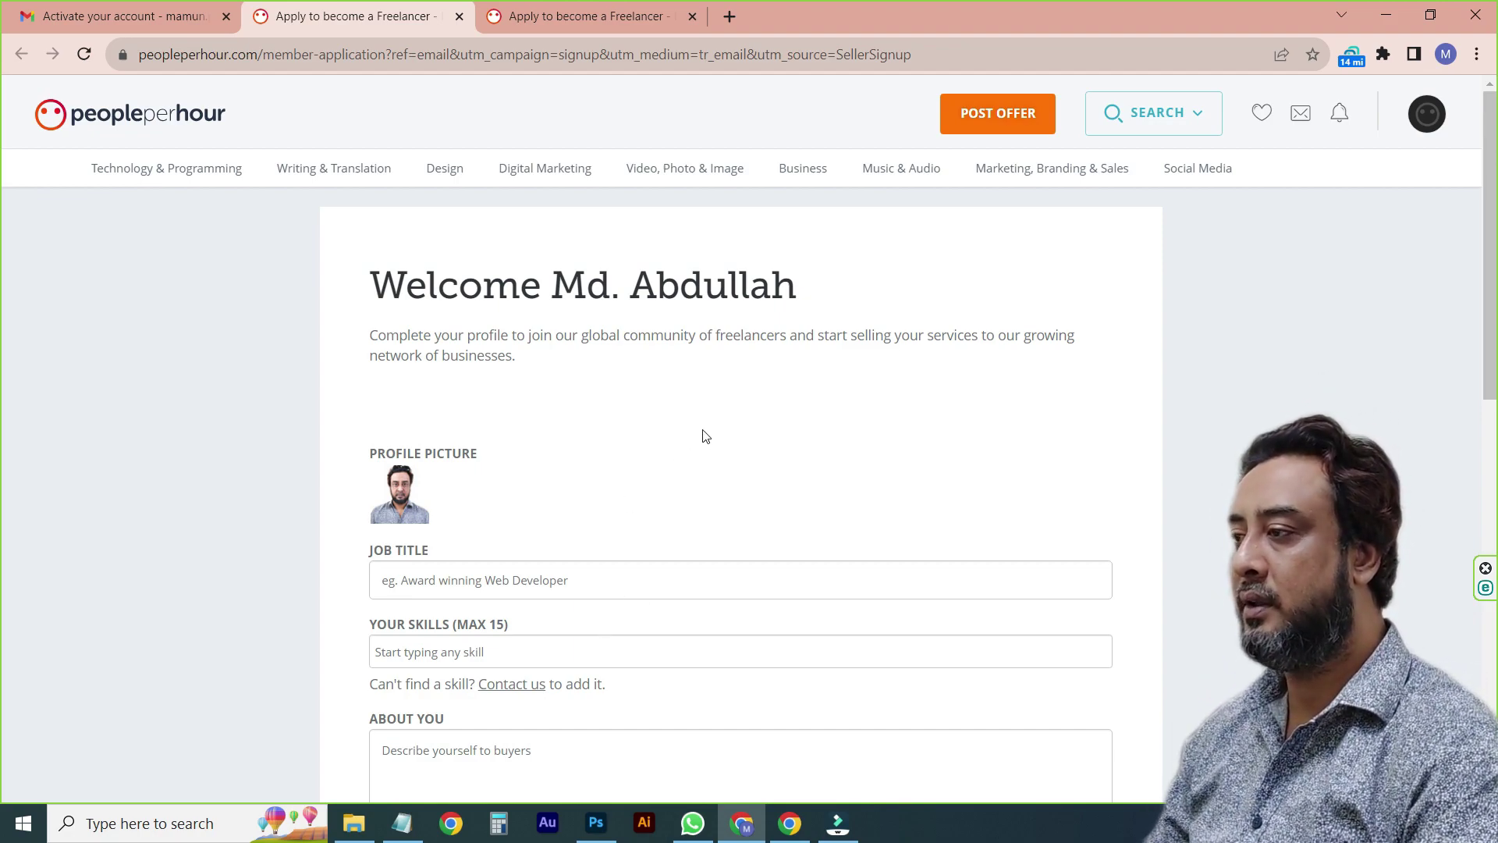
# Enter 'Digital Marketing' in the Job Title field.
pyautogui.click(425, 583)
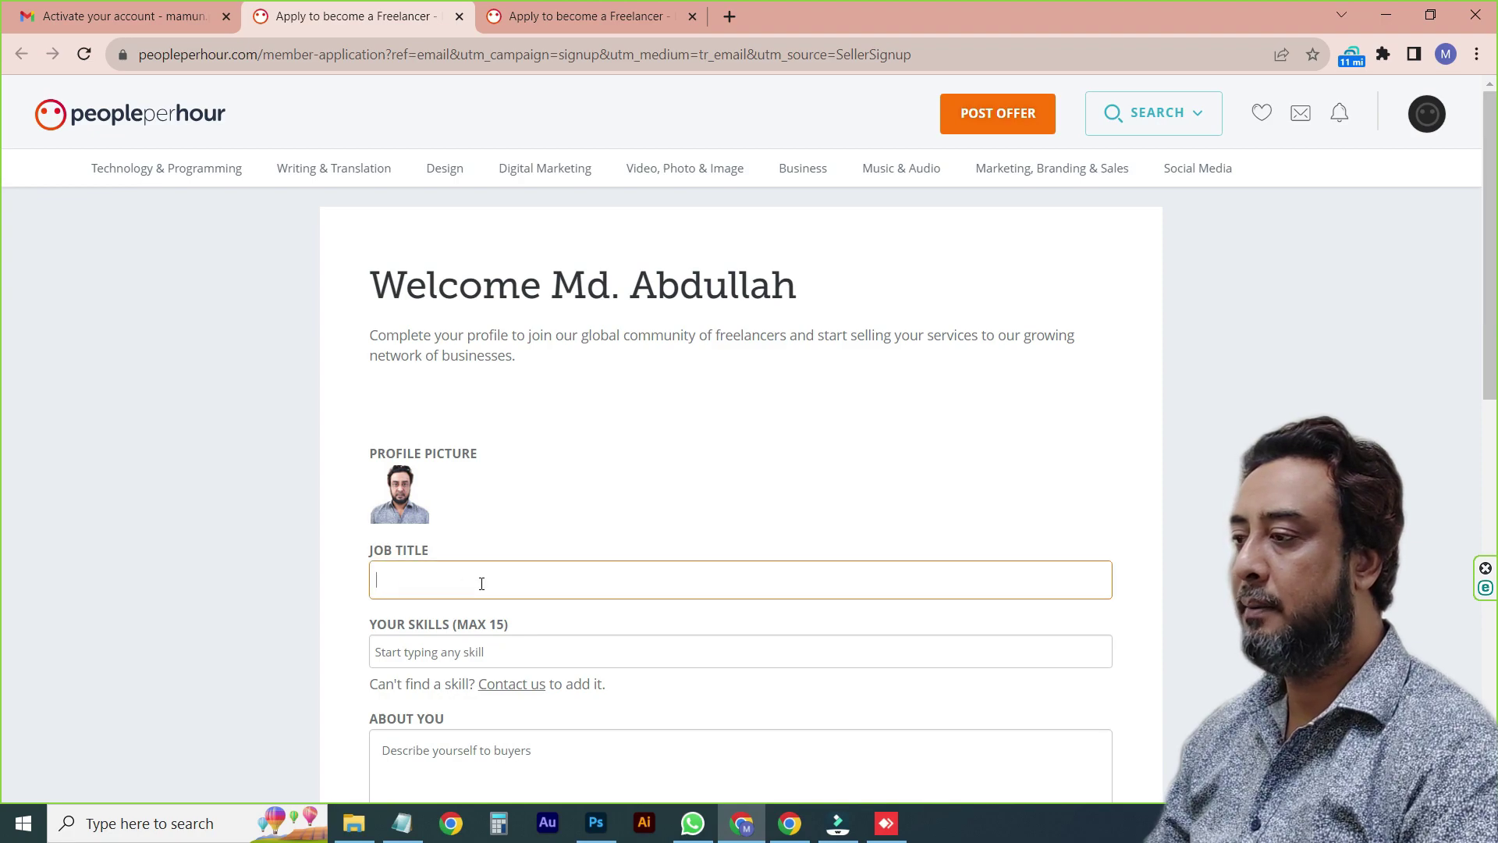
pyautogui.write('Di')
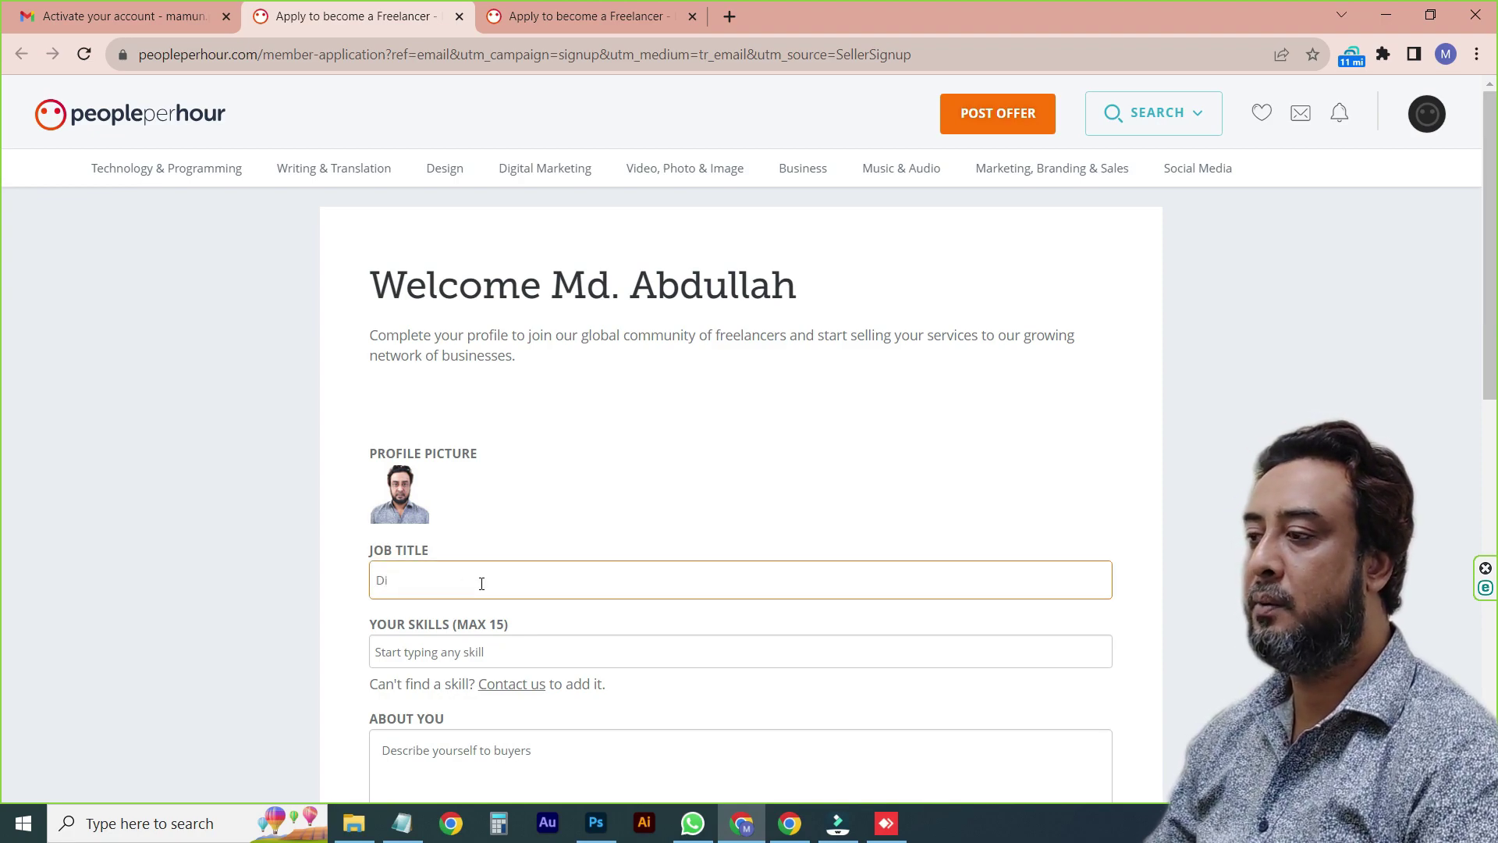
pyautogui.write('gital')
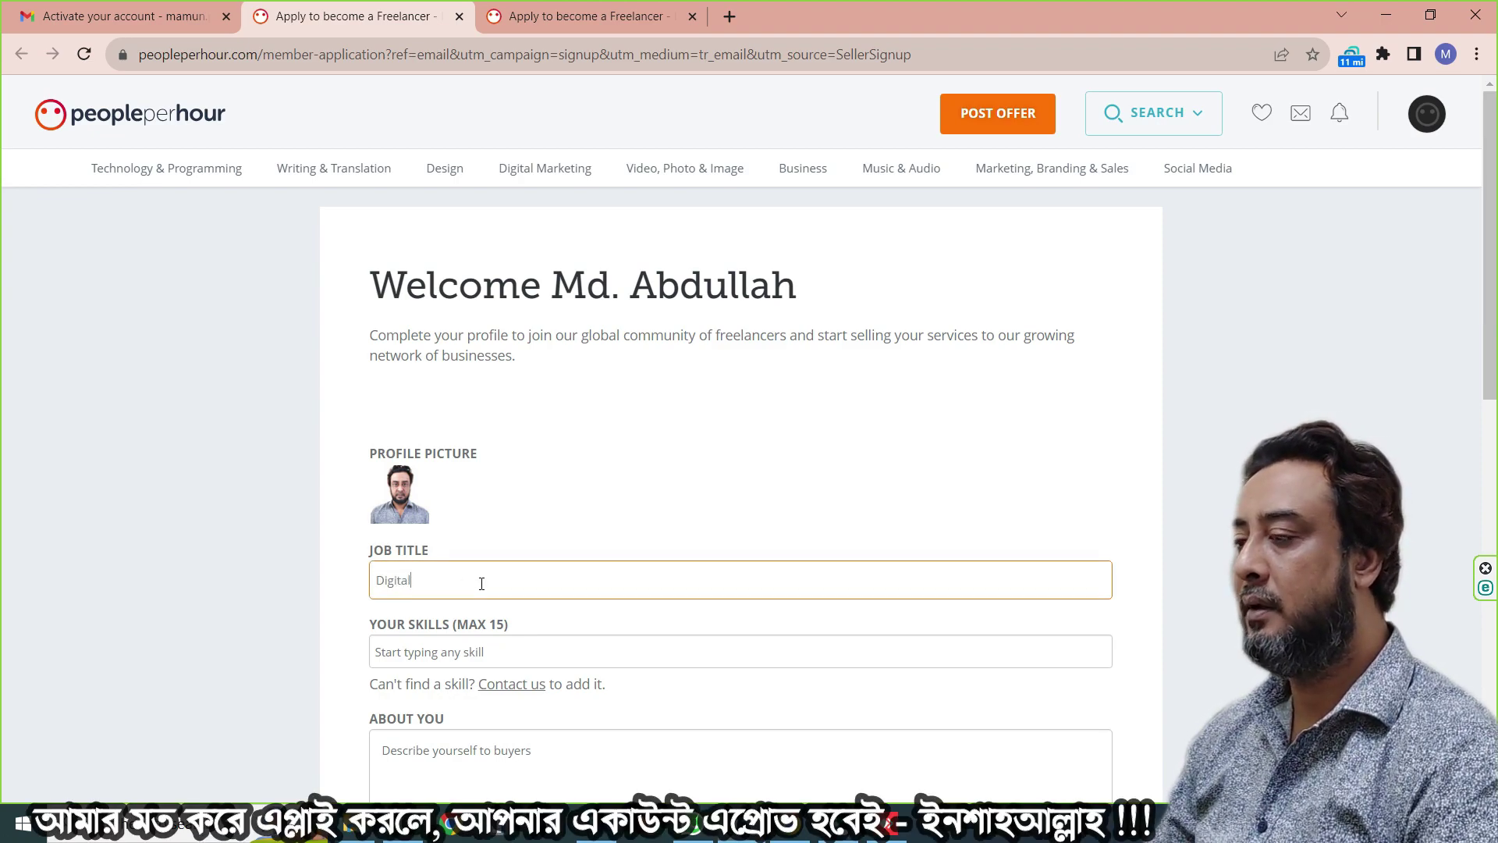
pyautogui.write(' Ma')
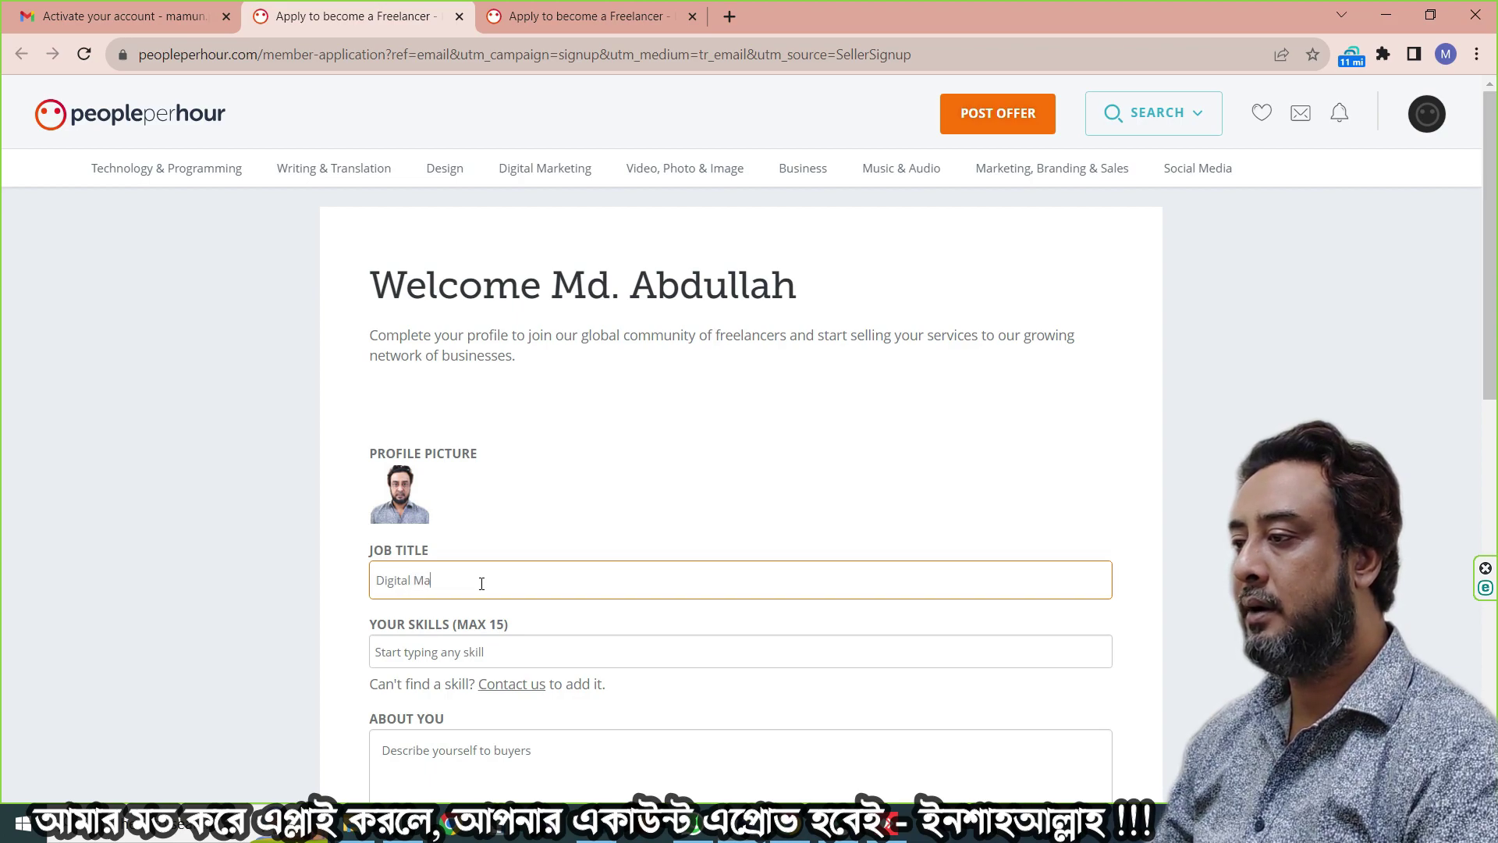
pyautogui.write('rketing')
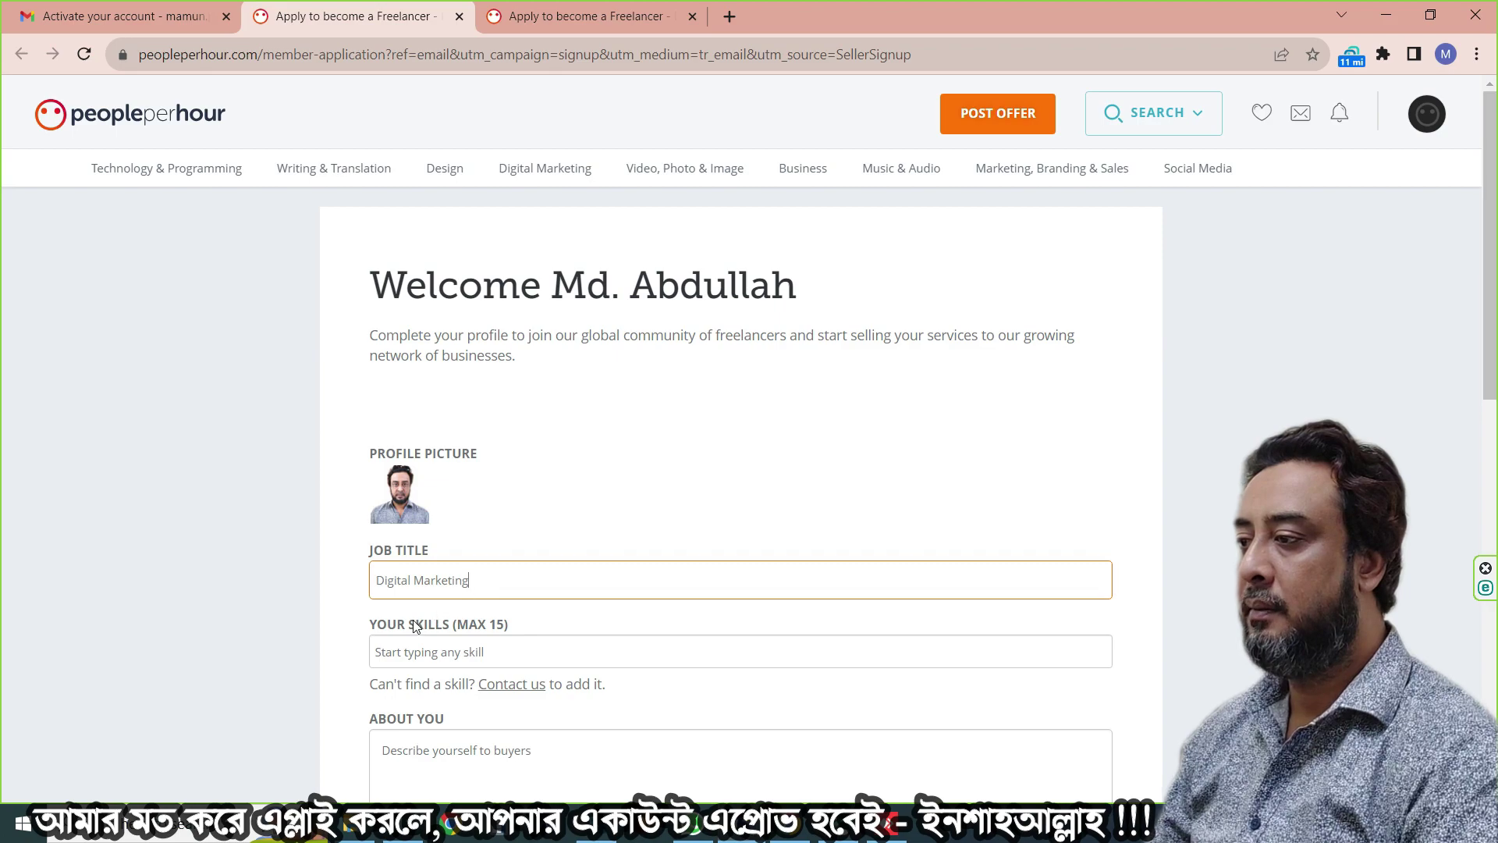
pyautogui.moveTo(476, 581); pyautogui.dragTo(375, 579)
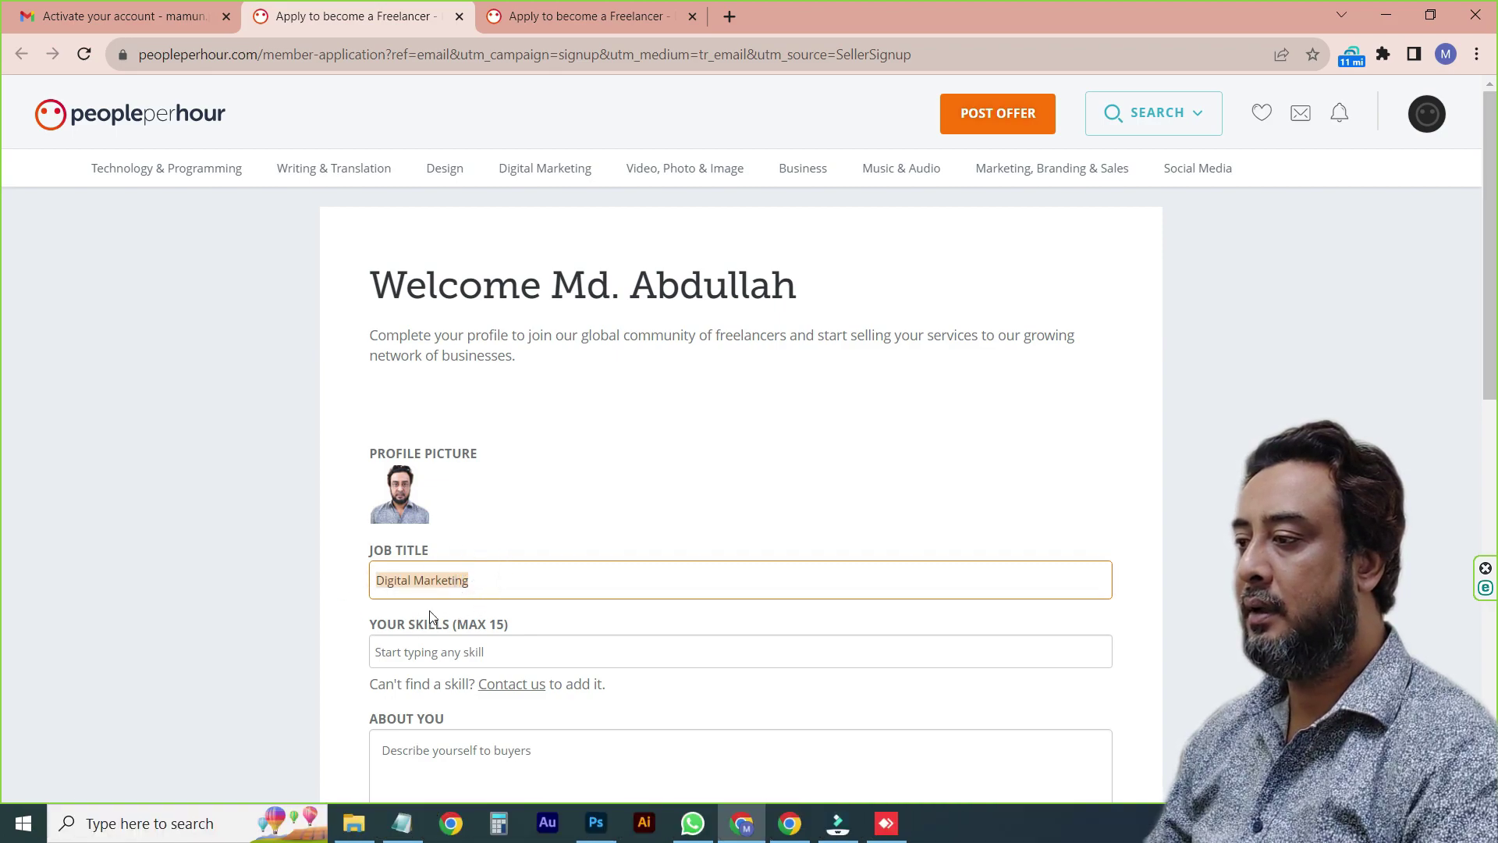
# Add social media, digital, email, Facebook, Instagram, YouTube and LinkedIn marketing skills.
pyautogui.click(441, 656)
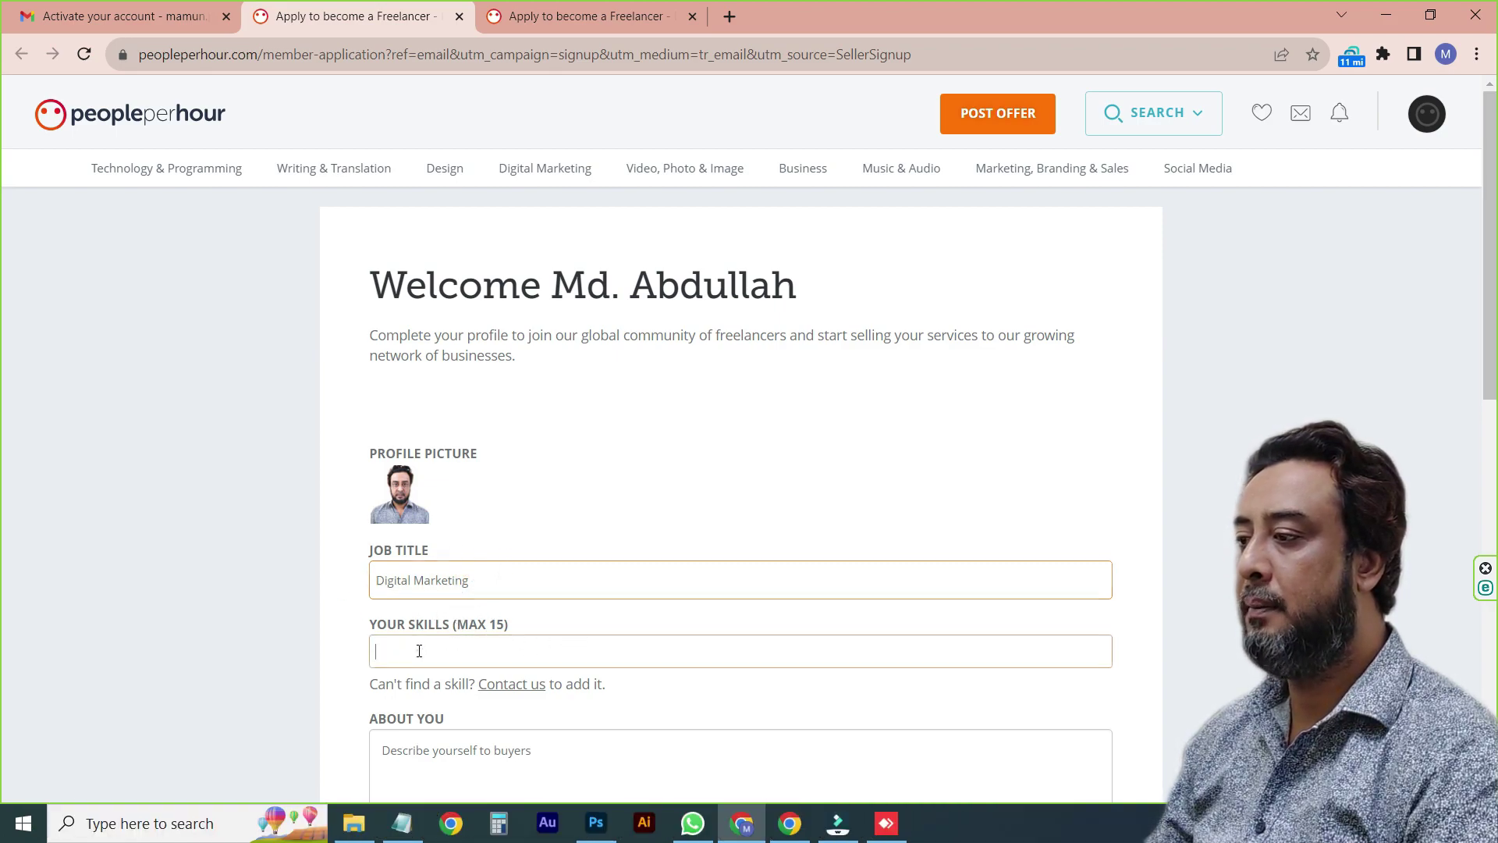
pyautogui.scroll(-3, 453, 640)
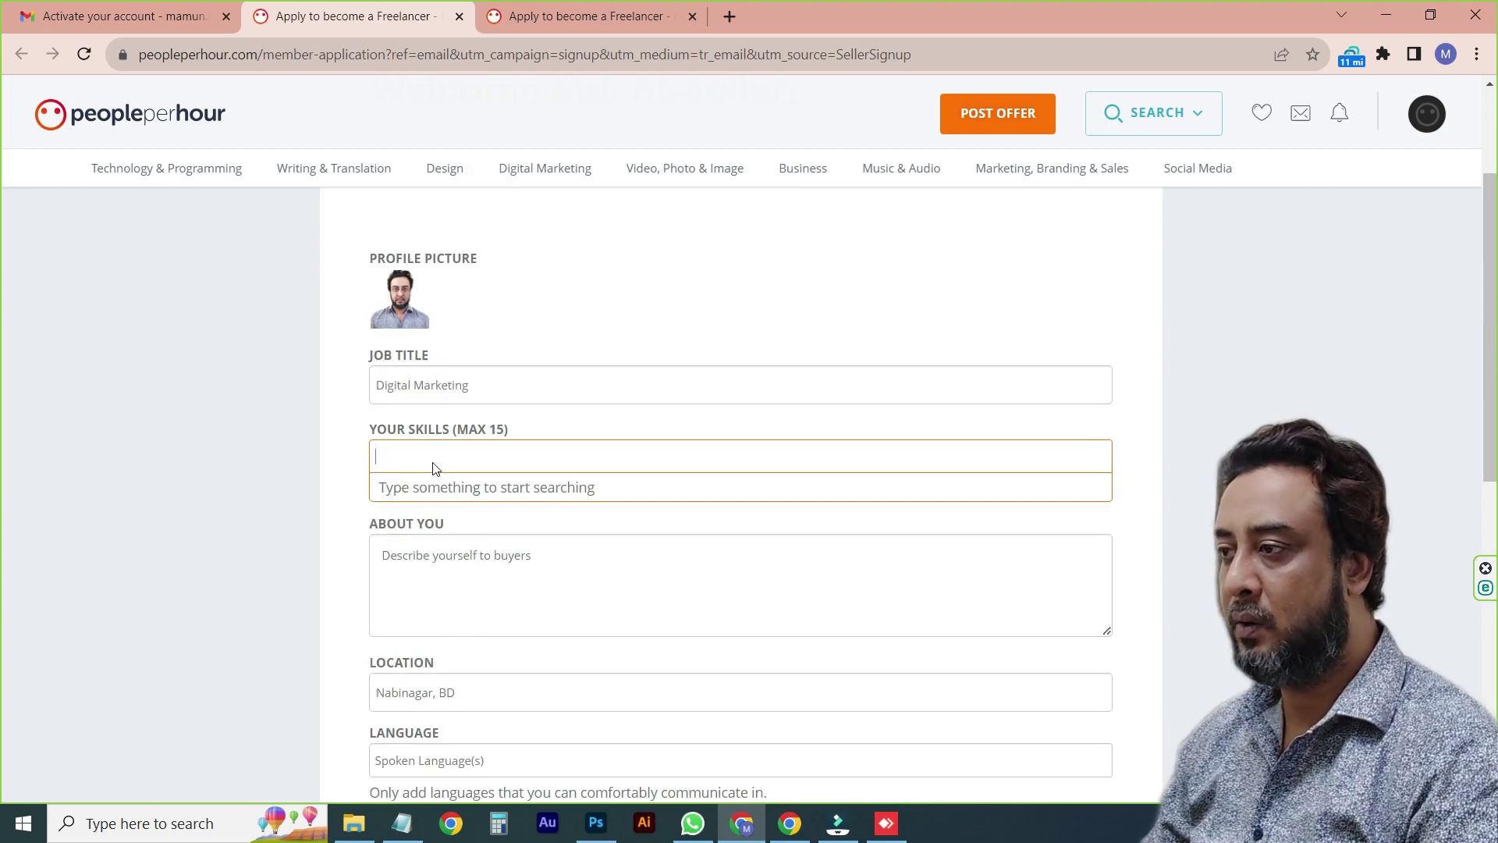
pyautogui.write('Marke')
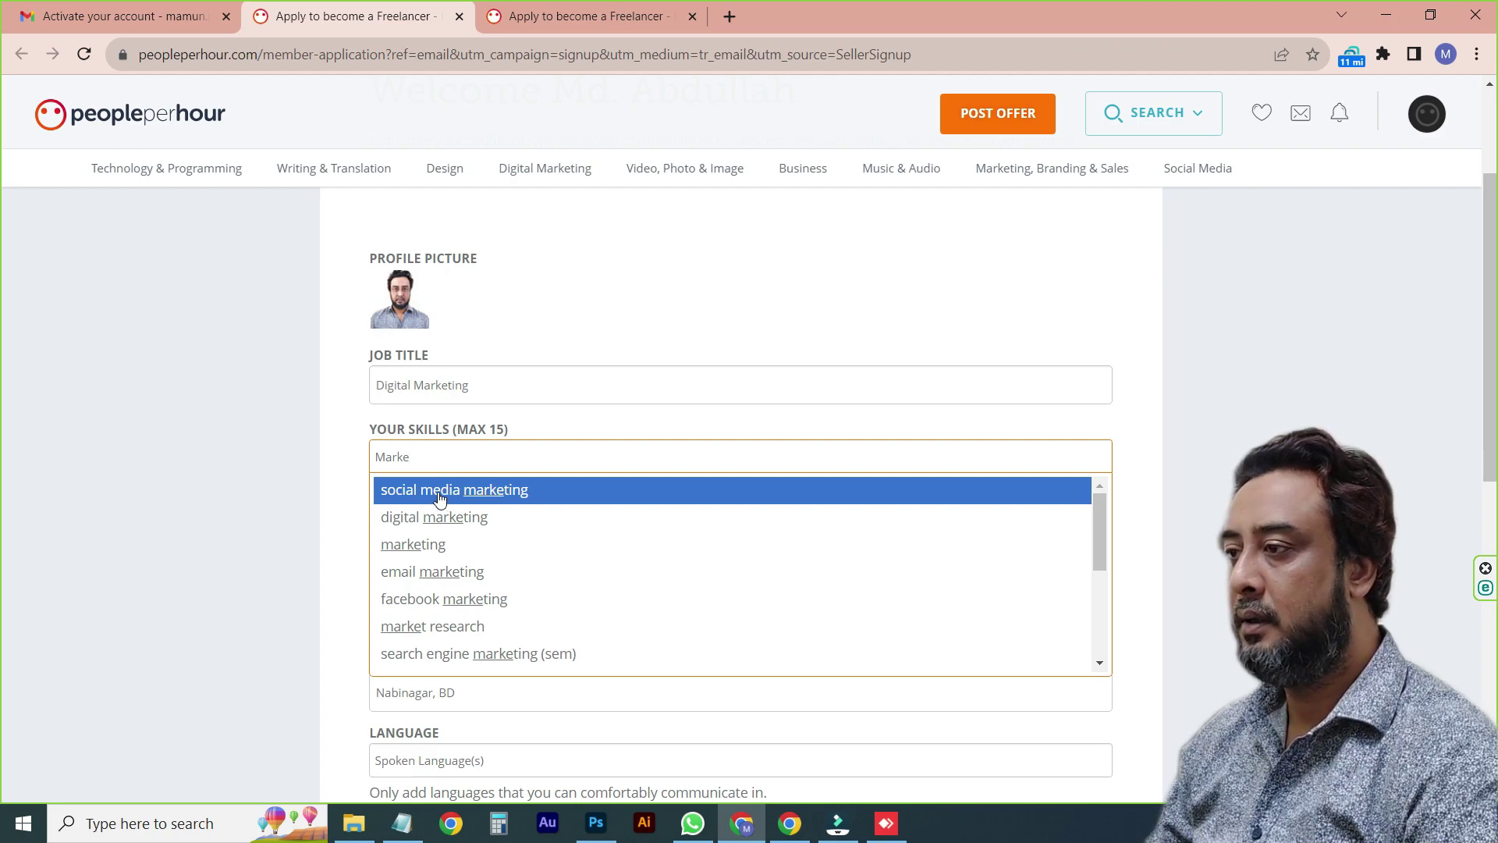
pyautogui.click(435, 494)
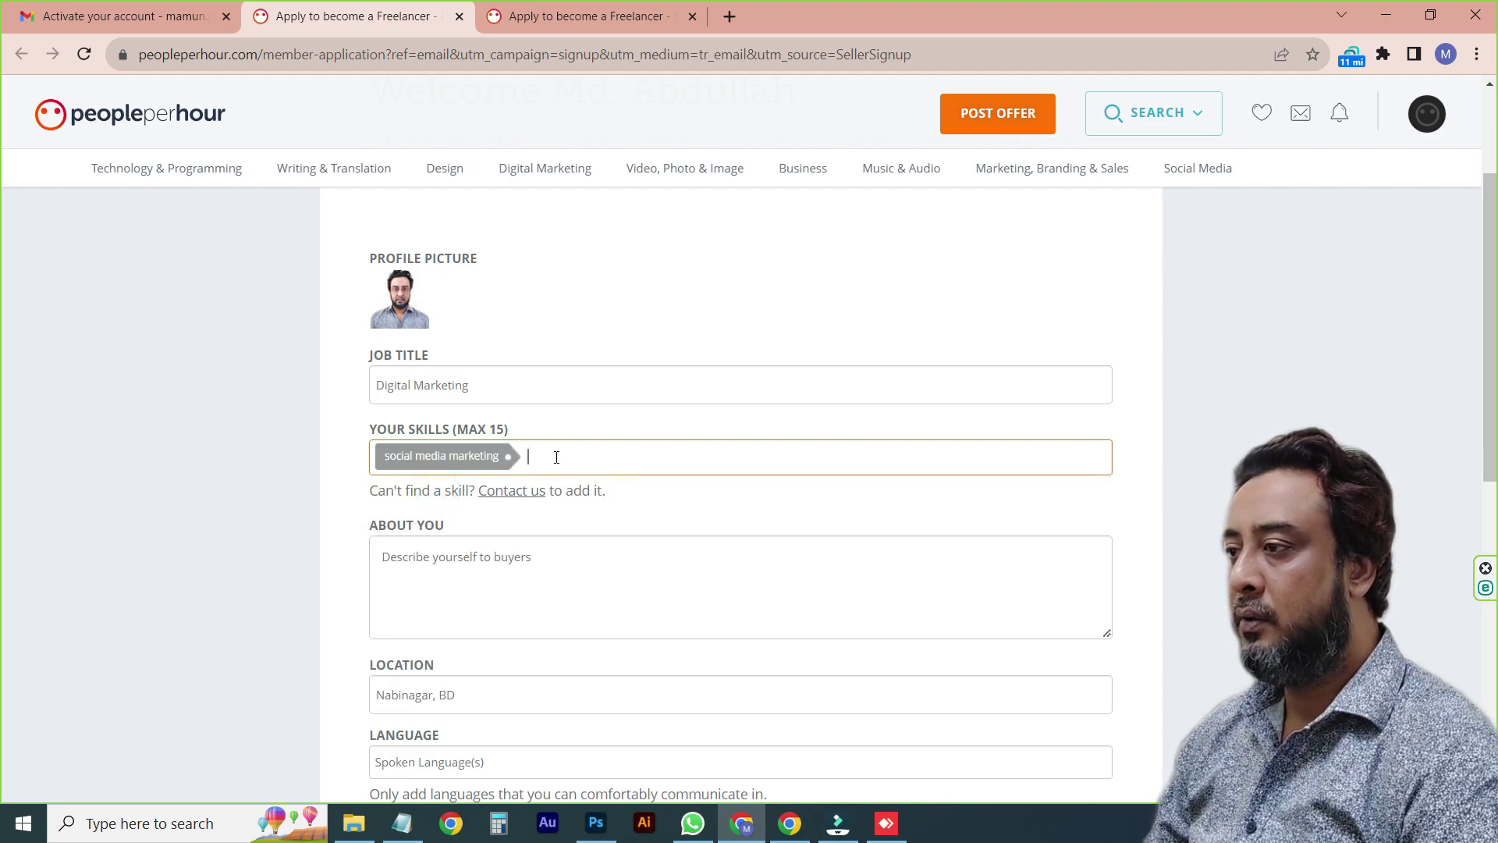
pyautogui.write('Marke')
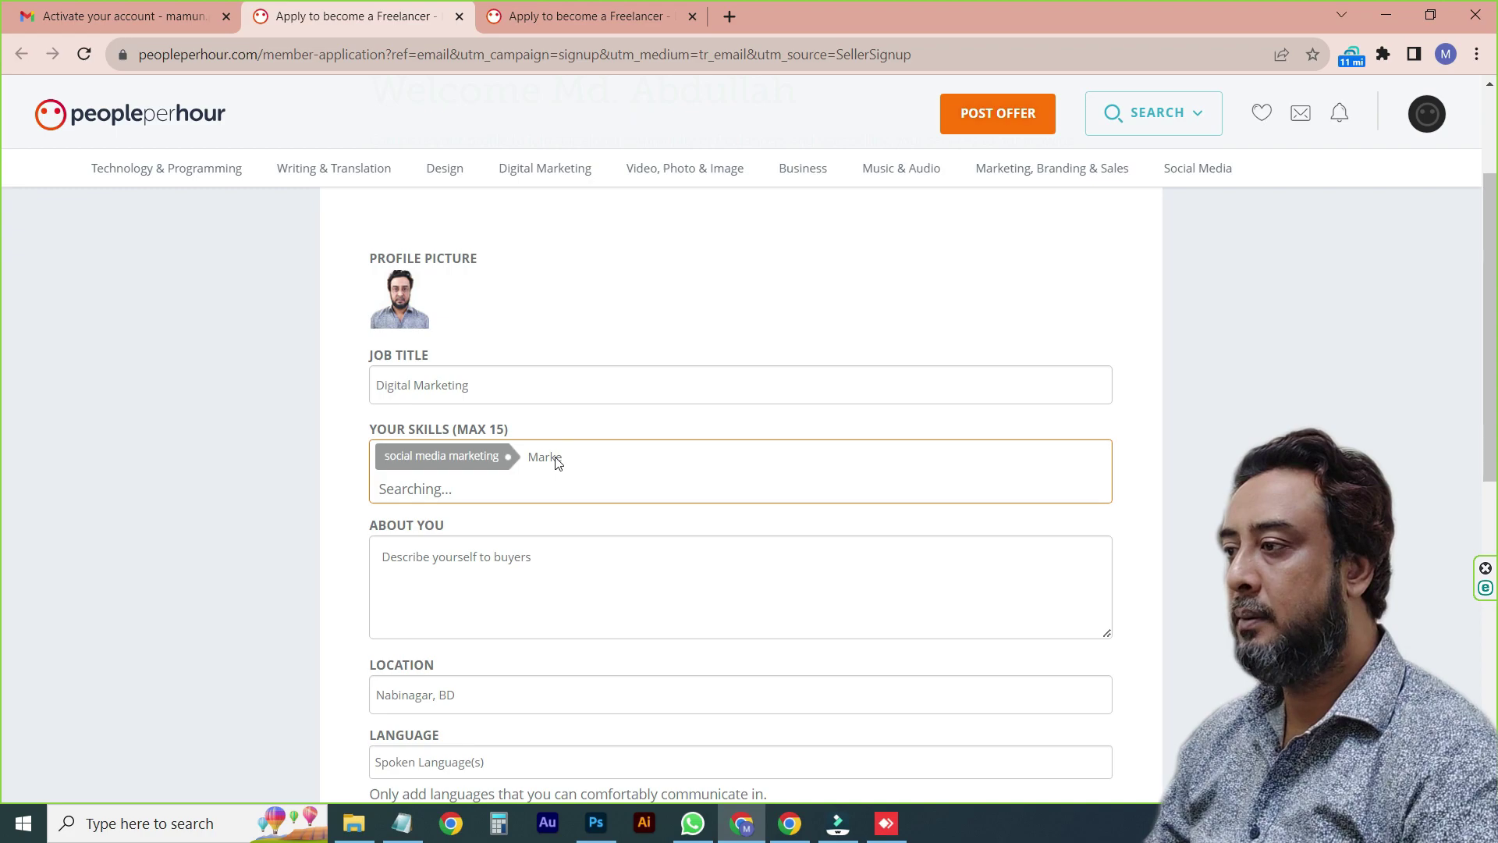
pyautogui.write('ting')
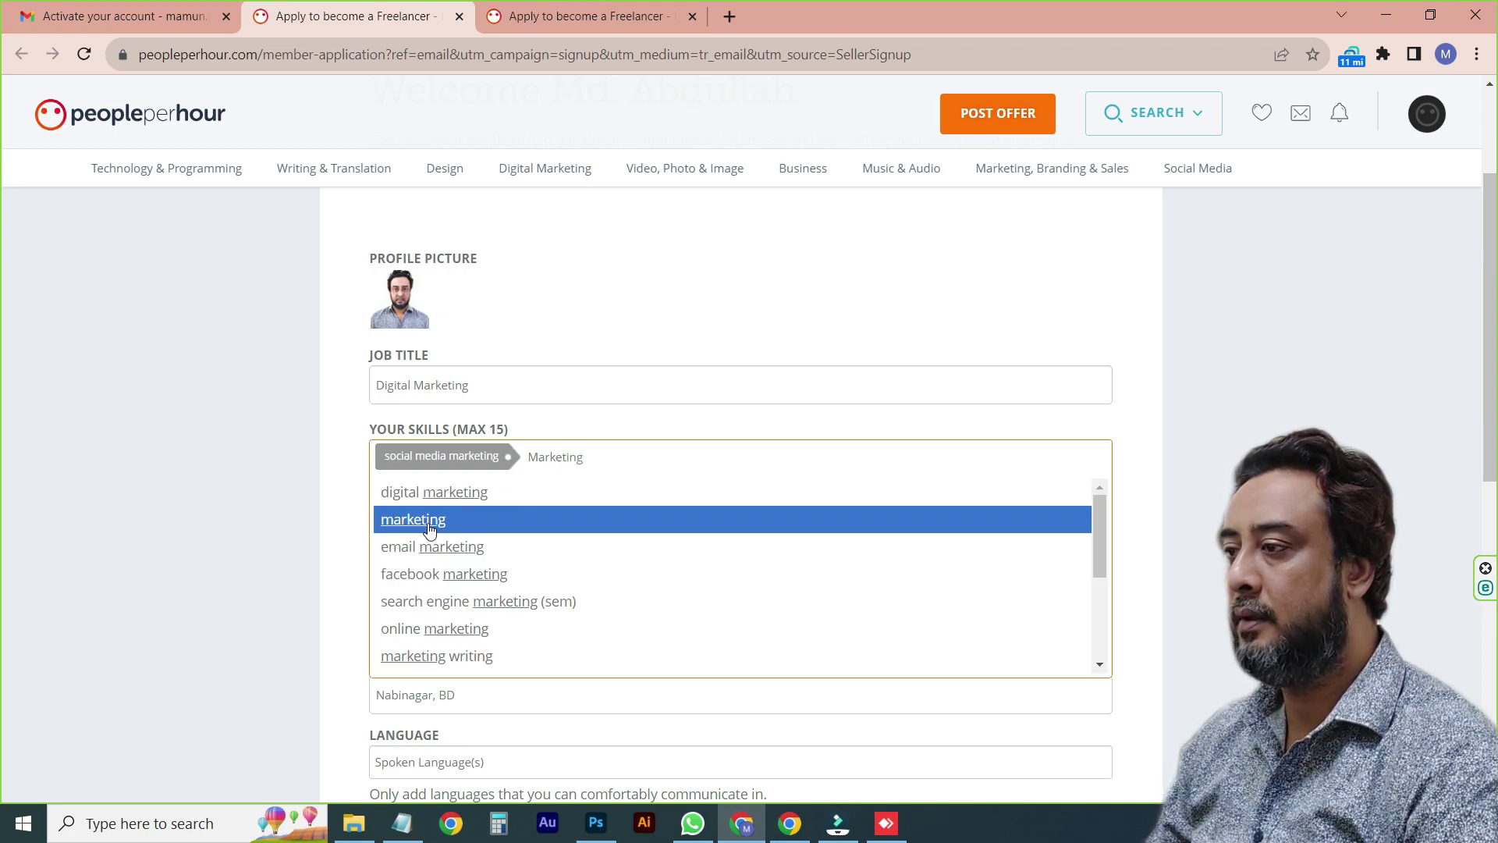
pyautogui.click(431, 491)
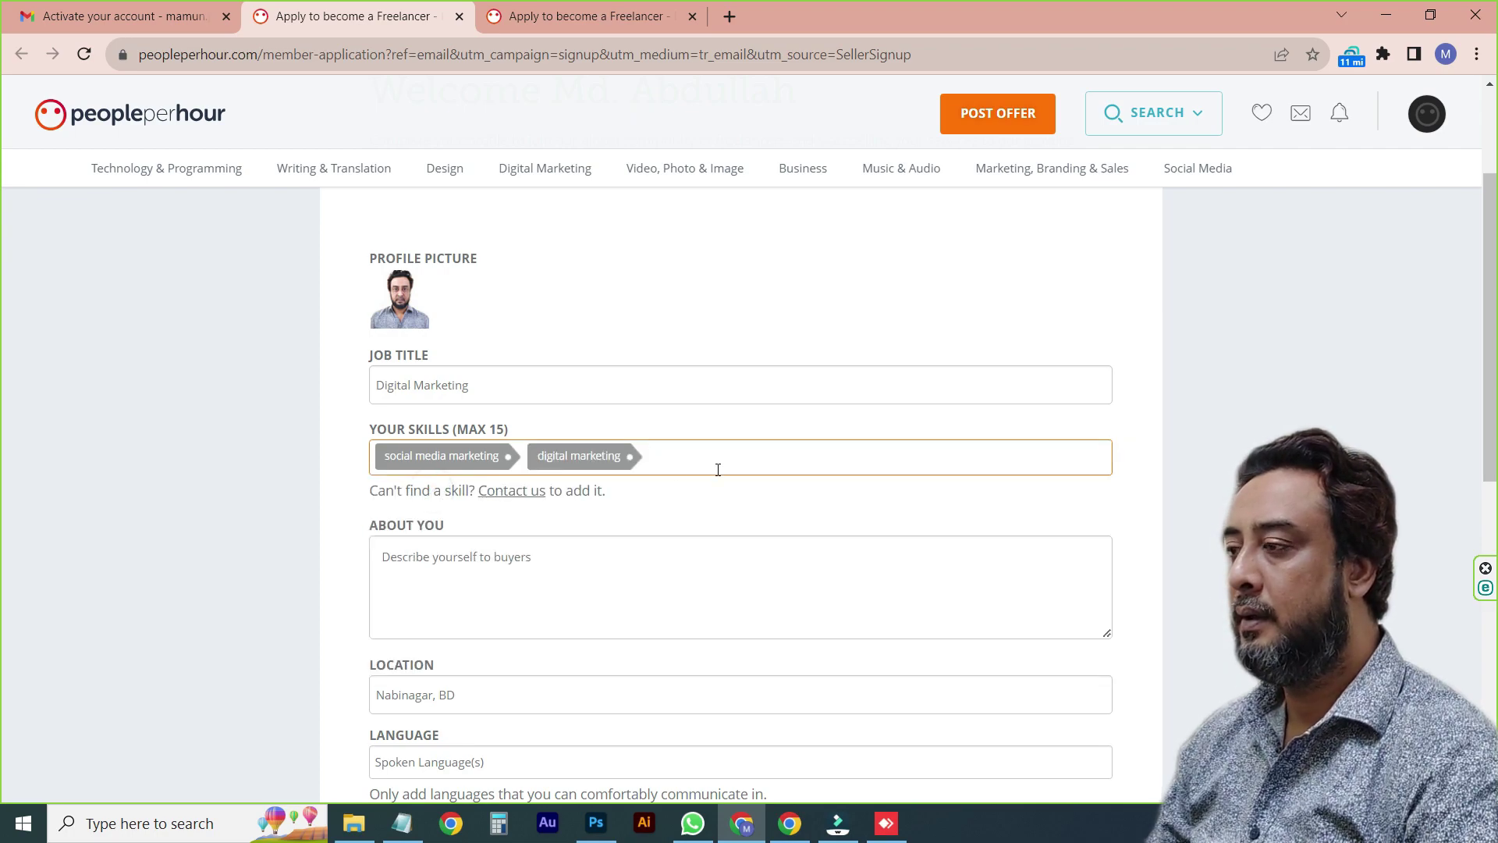
pyautogui.write('Mar')
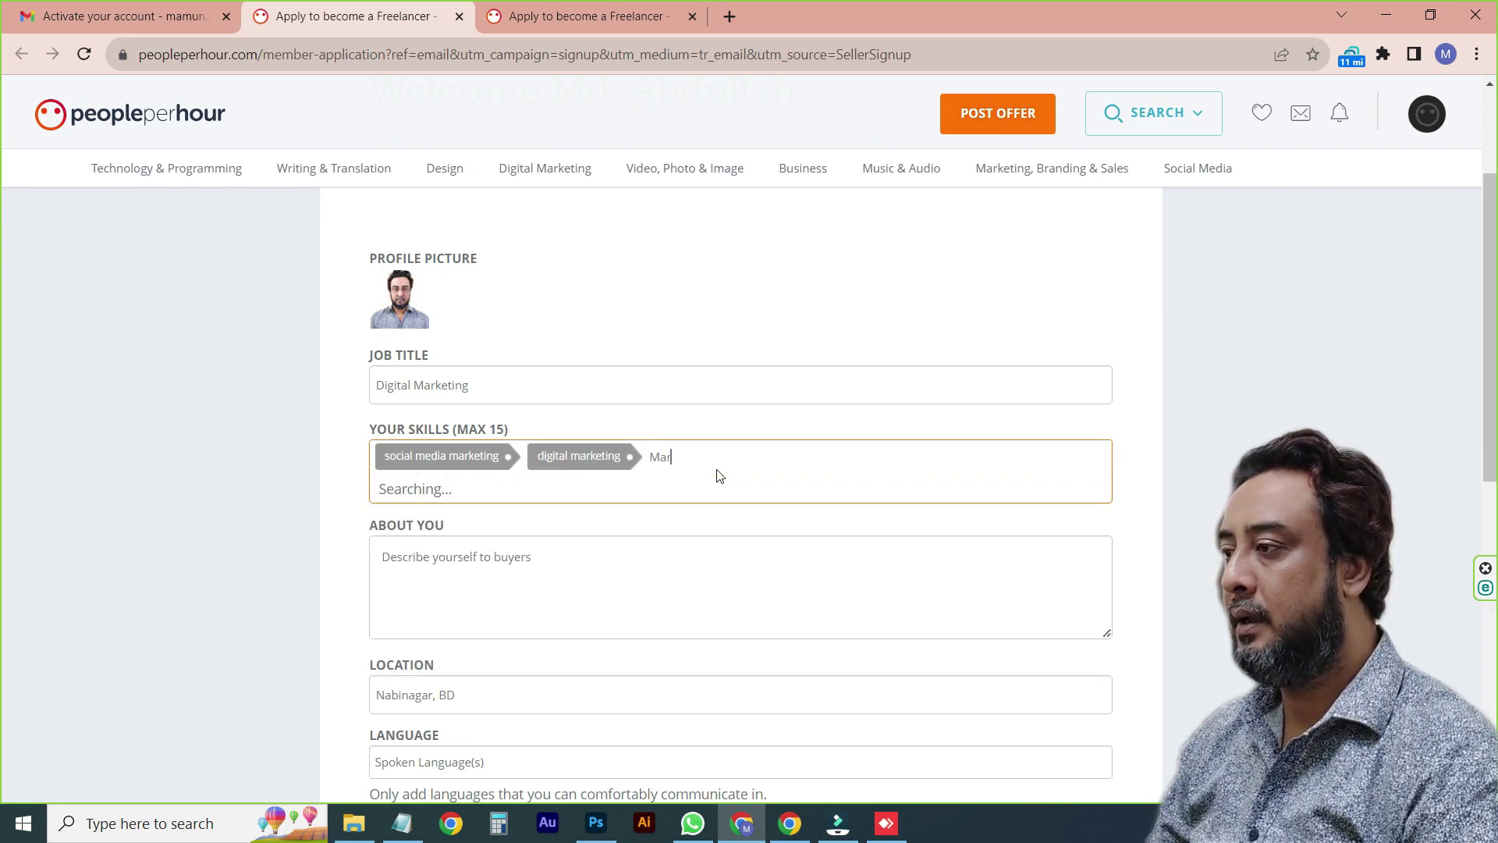
pyautogui.write('keting')
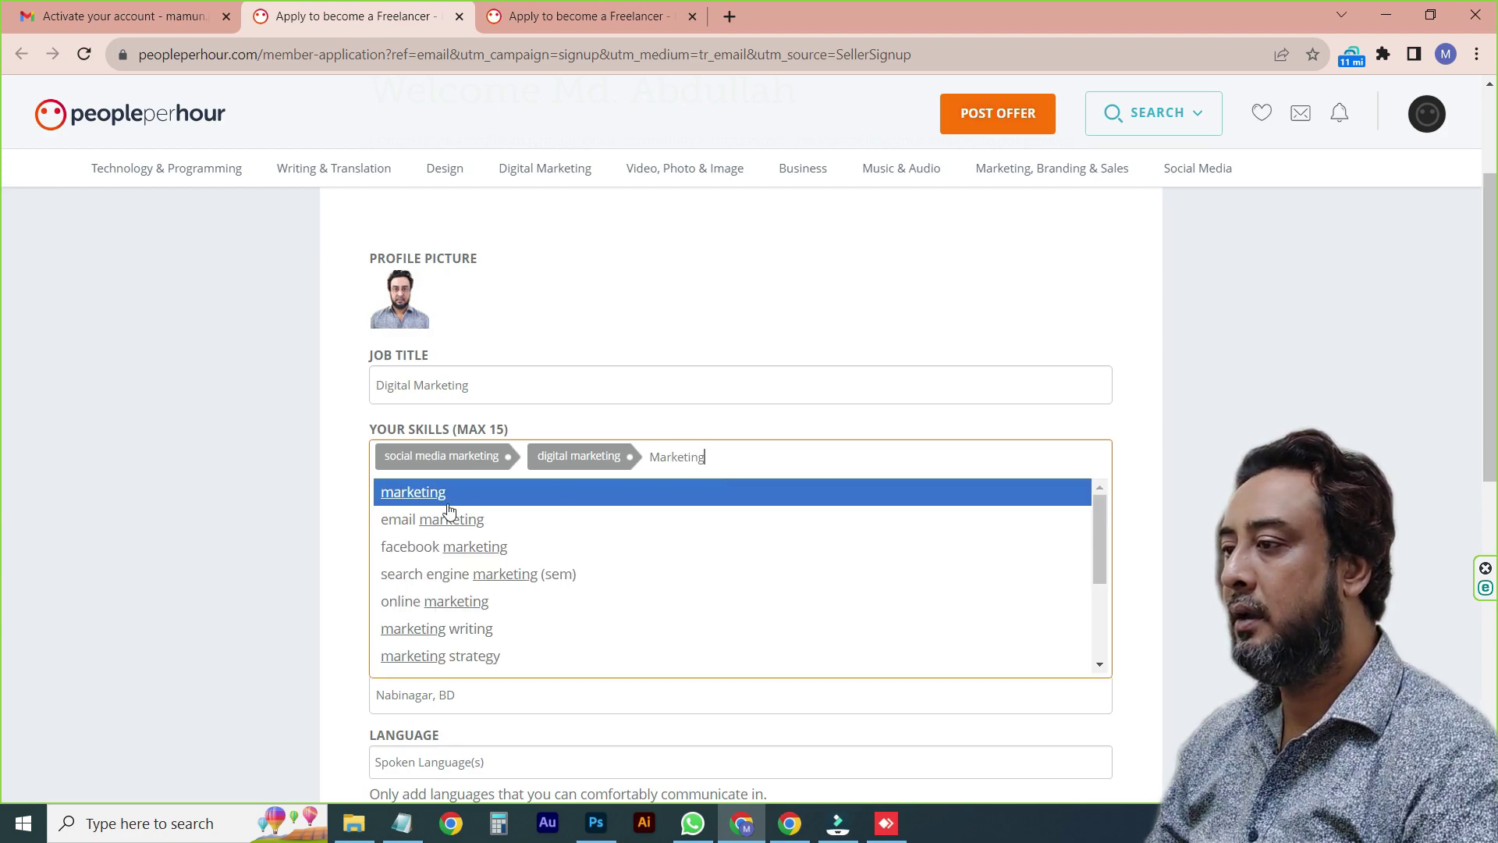
pyautogui.click(435, 520)
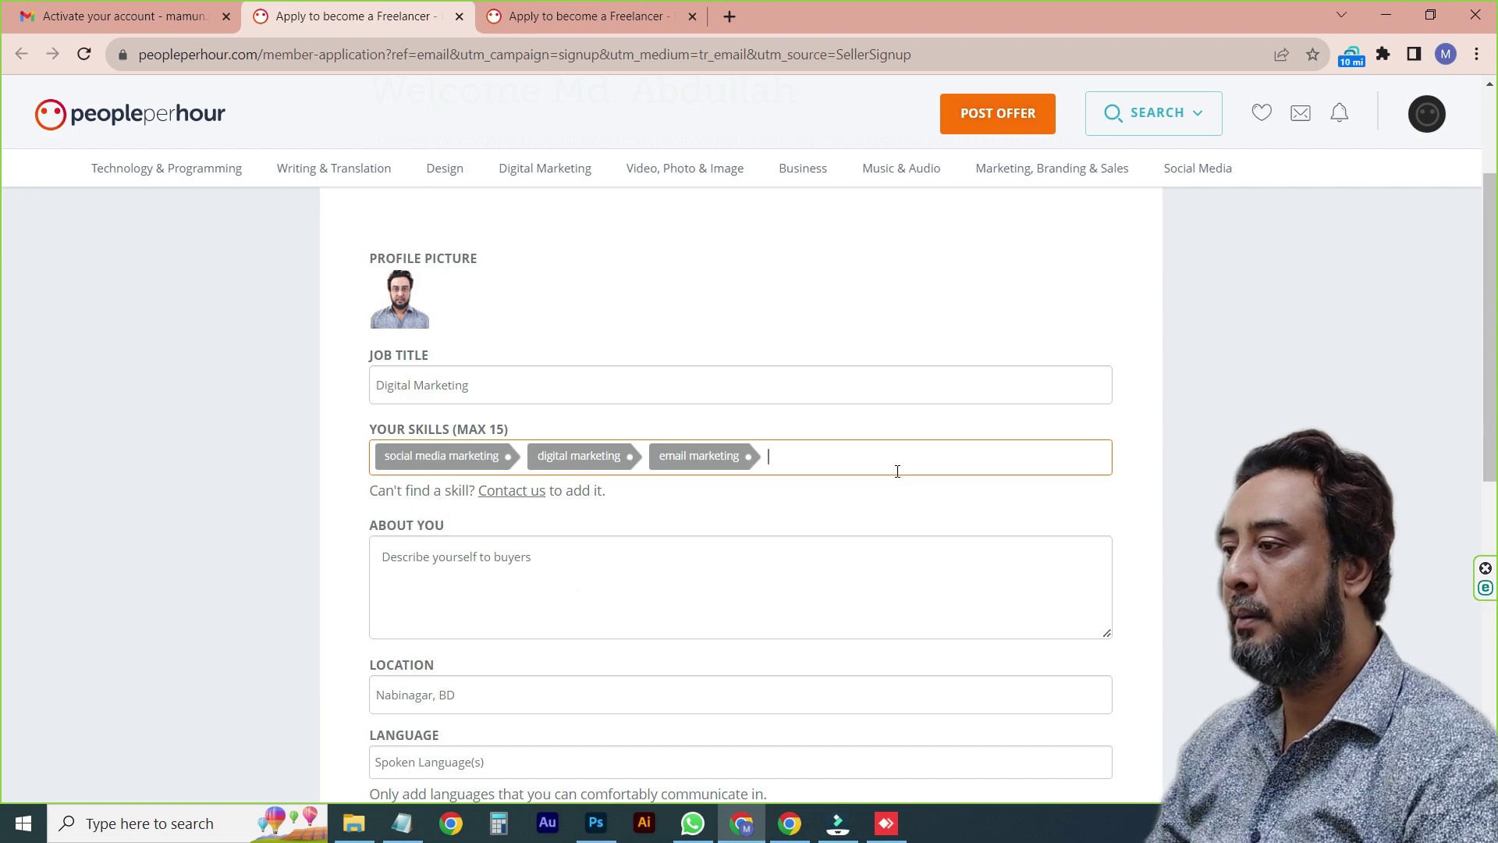
pyautogui.write('Mark')
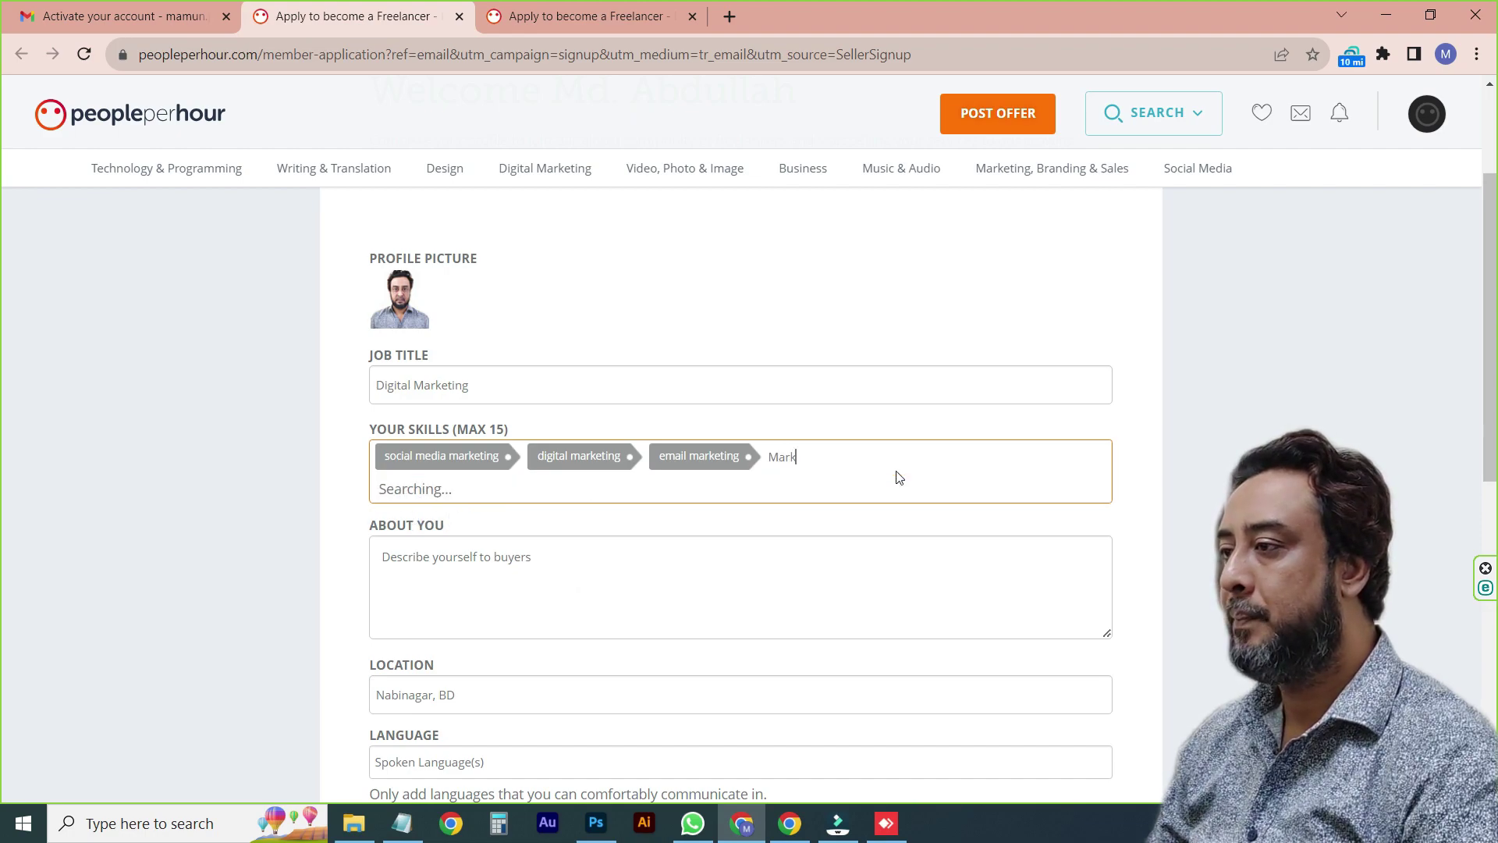
pyautogui.write('eting')
pyautogui.press('BackSpace')
pyautogui.write('ng')
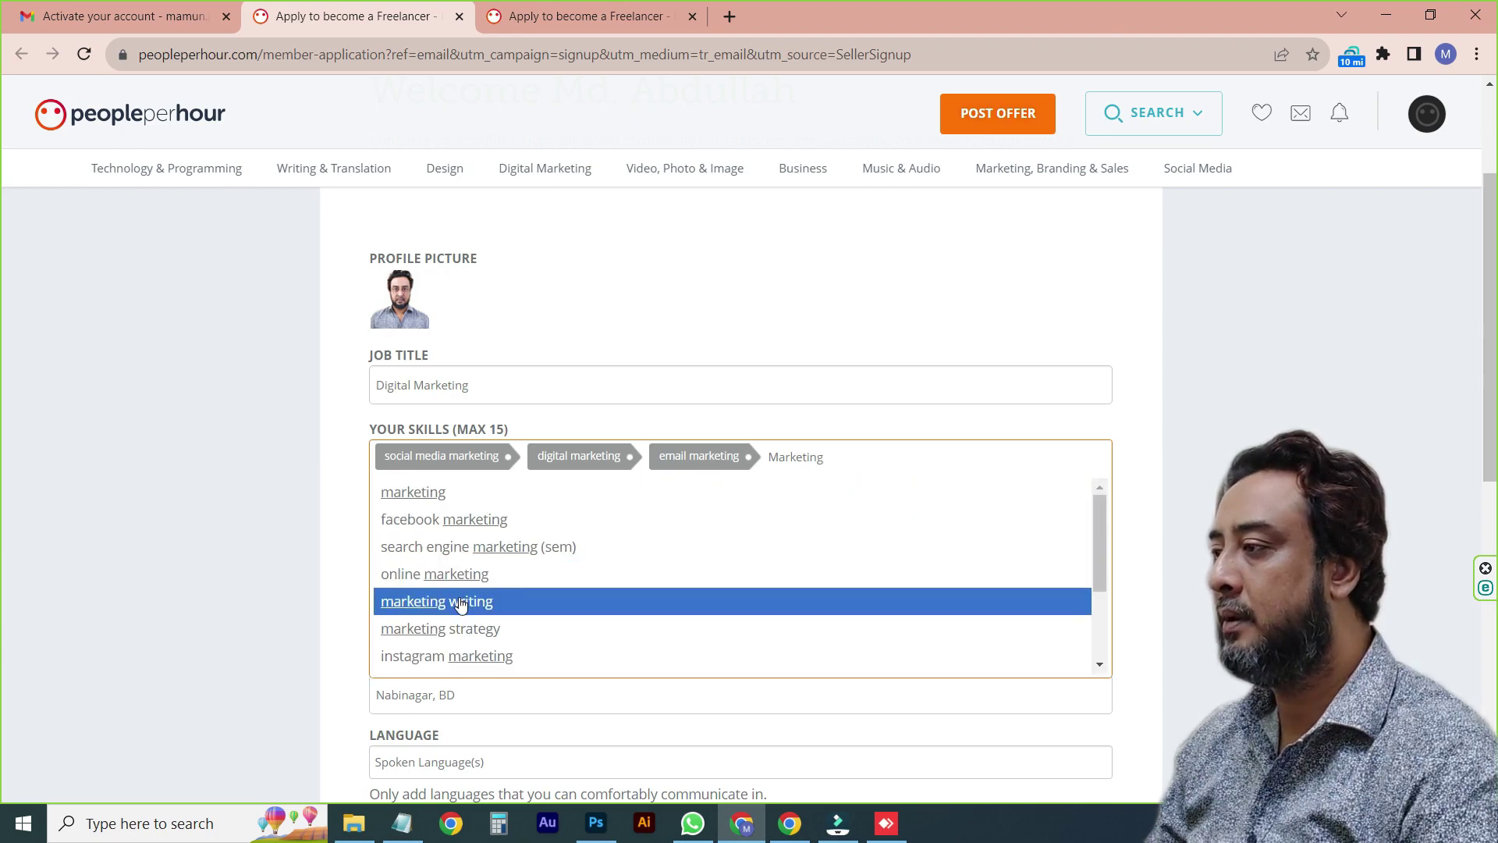
pyautogui.click(437, 522)
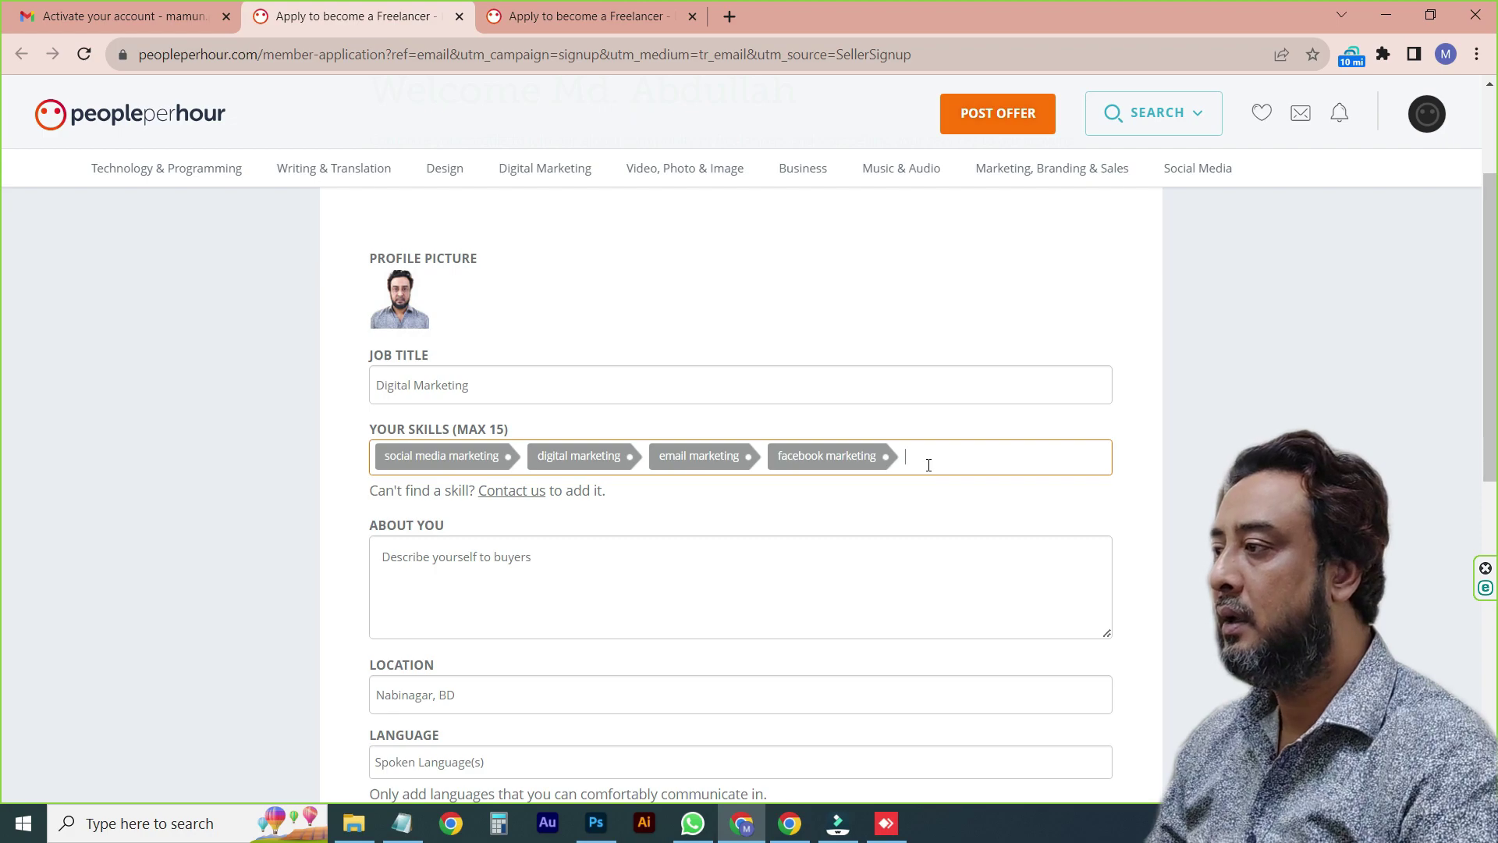
pyautogui.write('In')
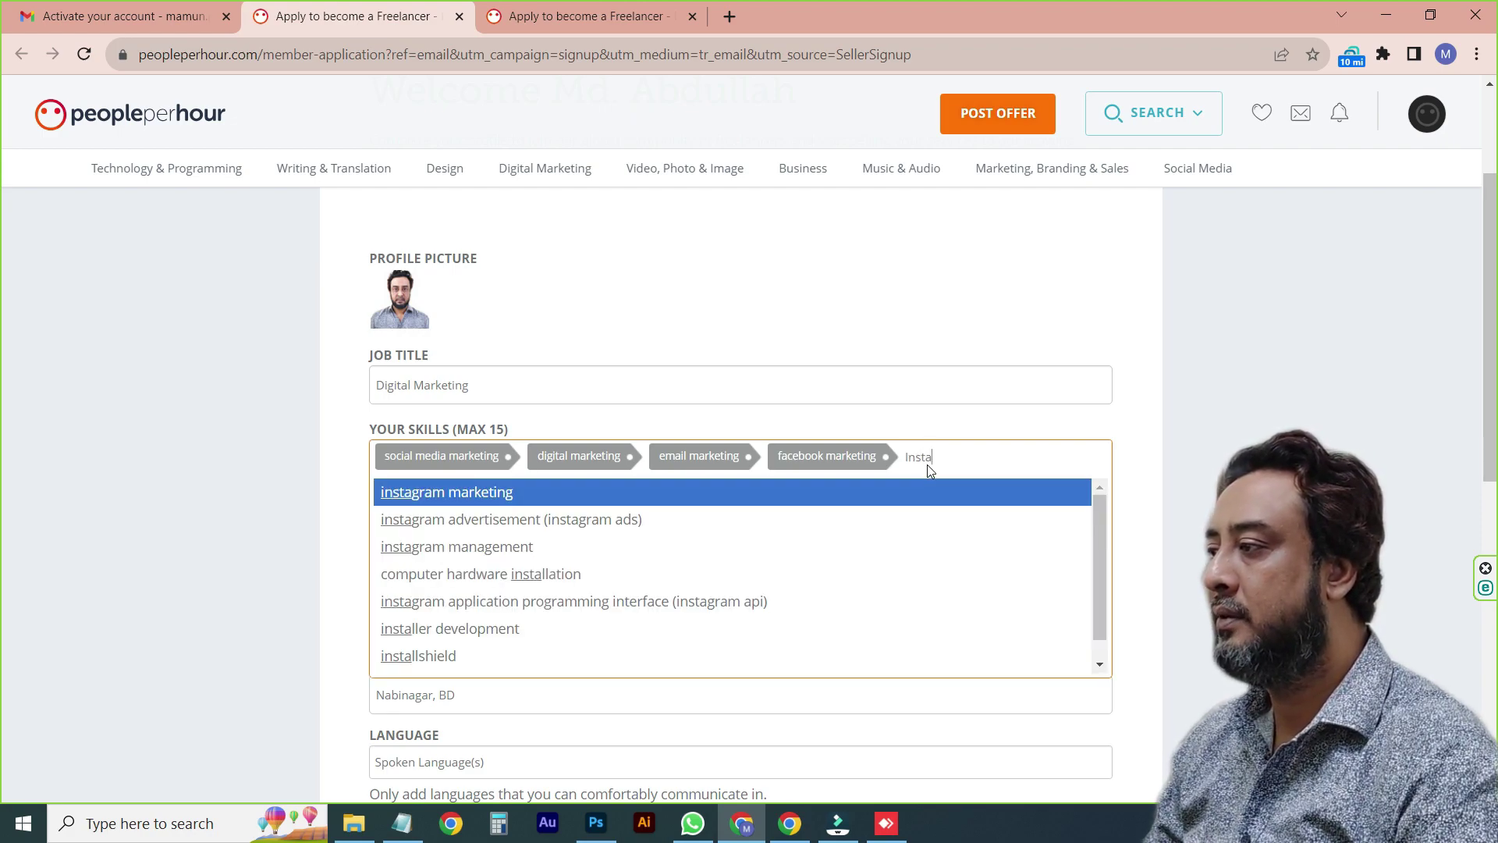
pyautogui.write('sta')
pyautogui.click(501, 491)
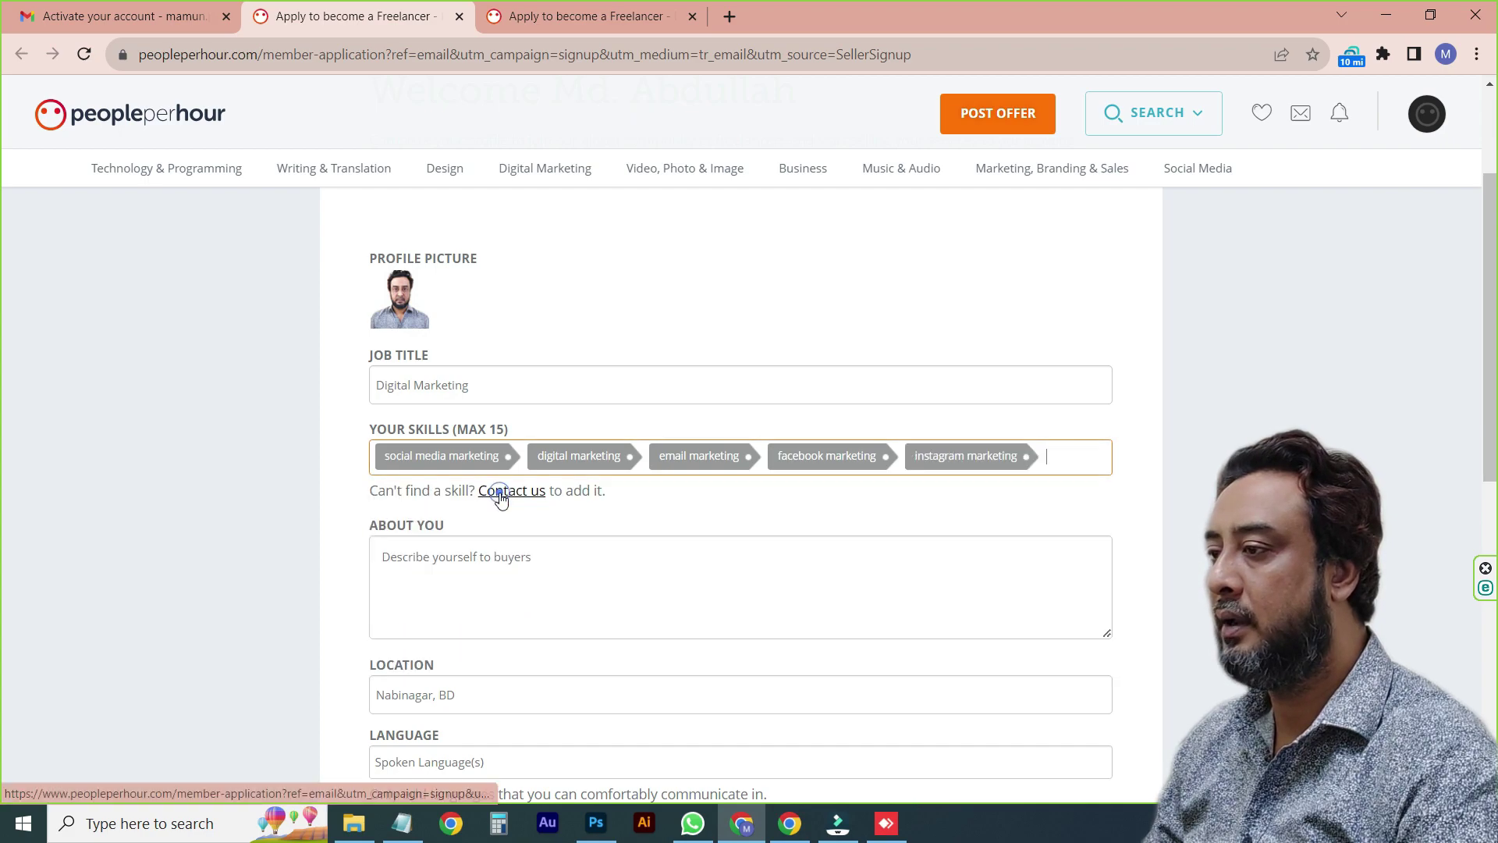
pyautogui.write('youtube')
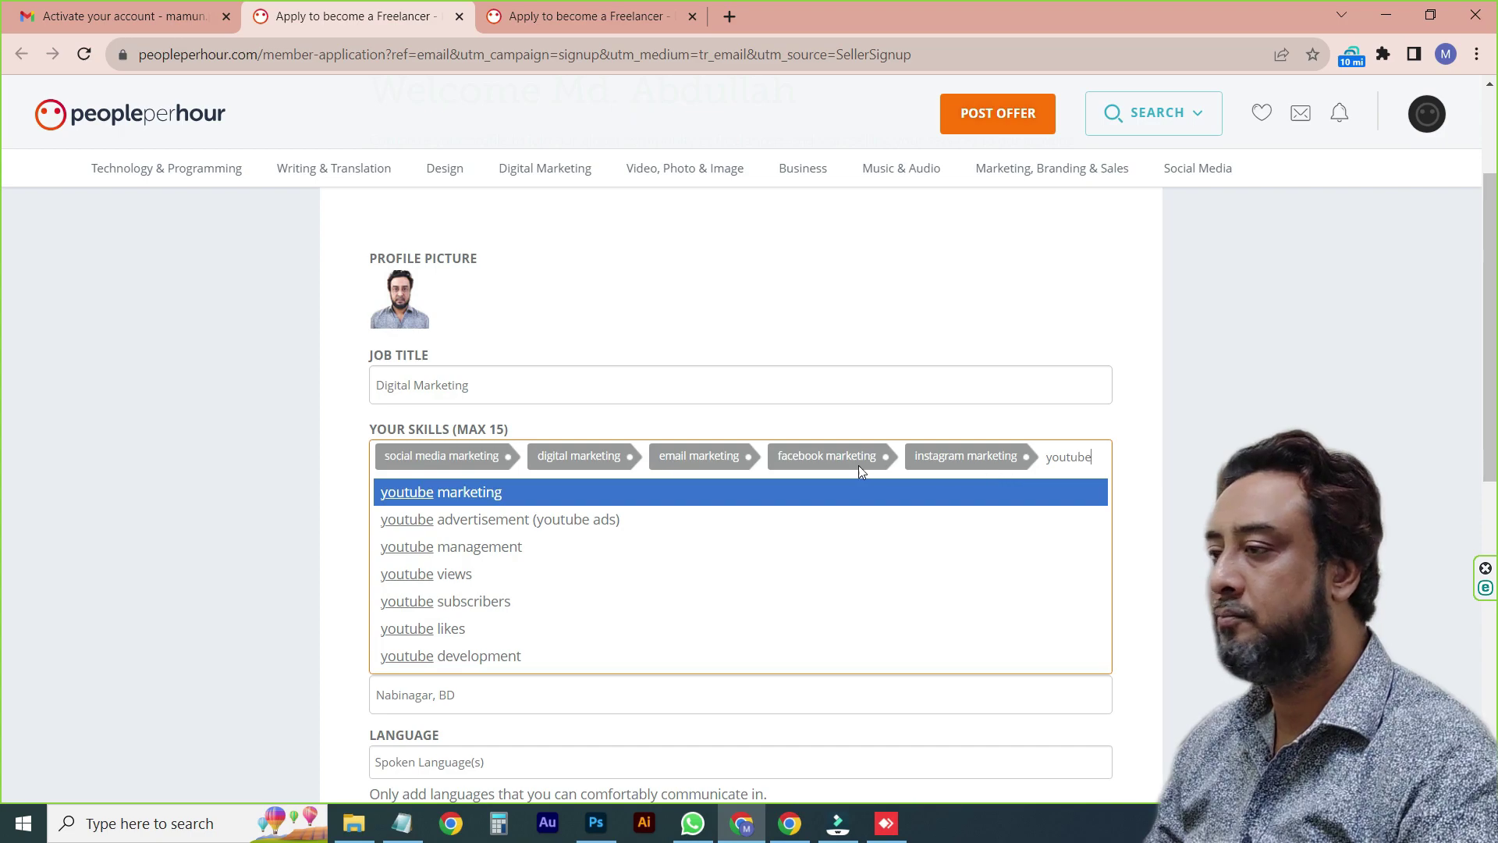
pyautogui.click(552, 498)
pyautogui.write('Linke')
pyautogui.press('BackSpace')
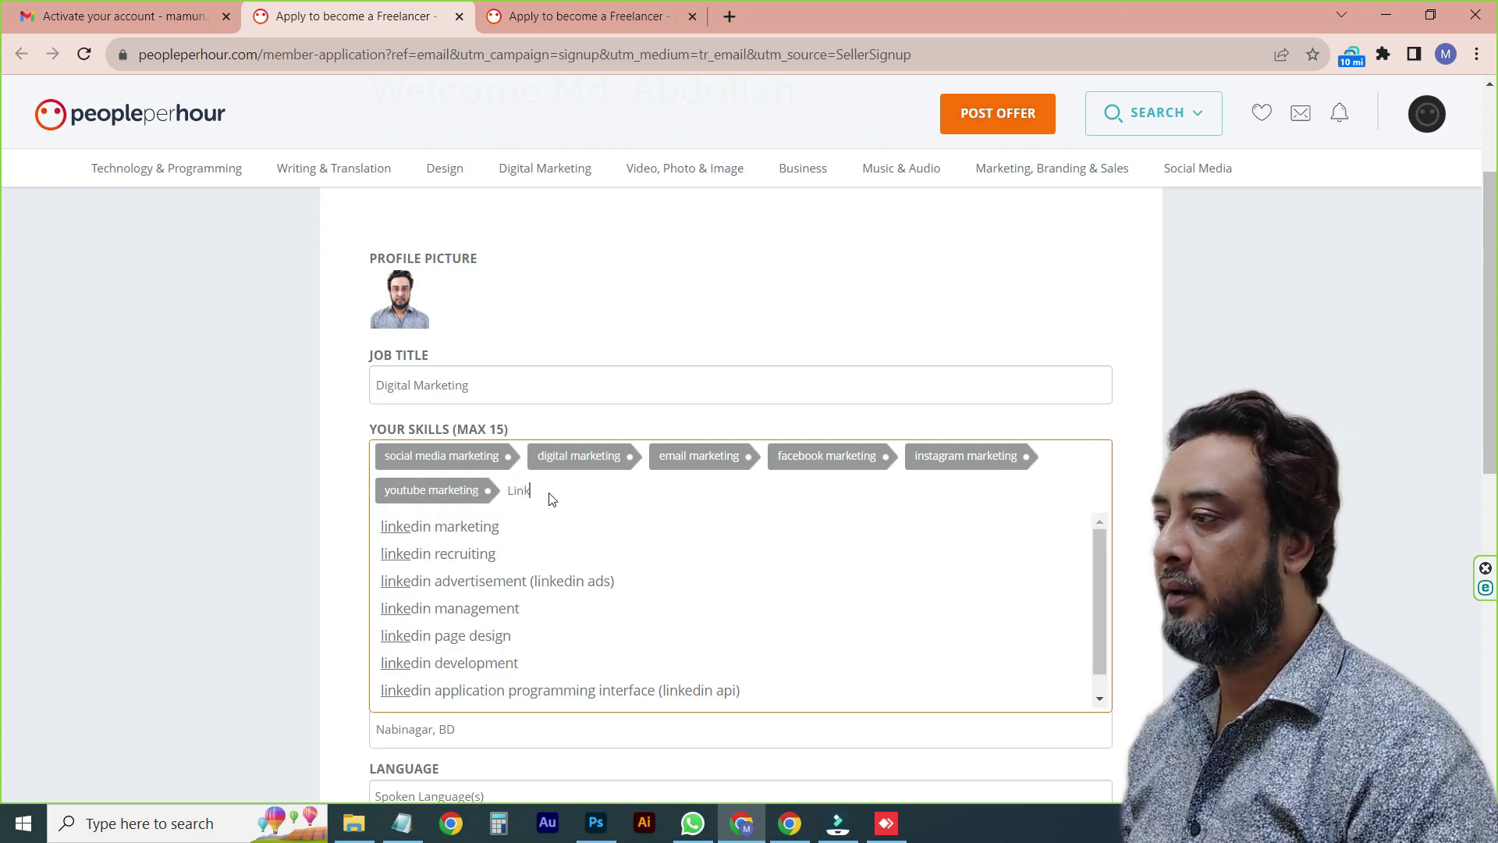
pyautogui.write('dli')
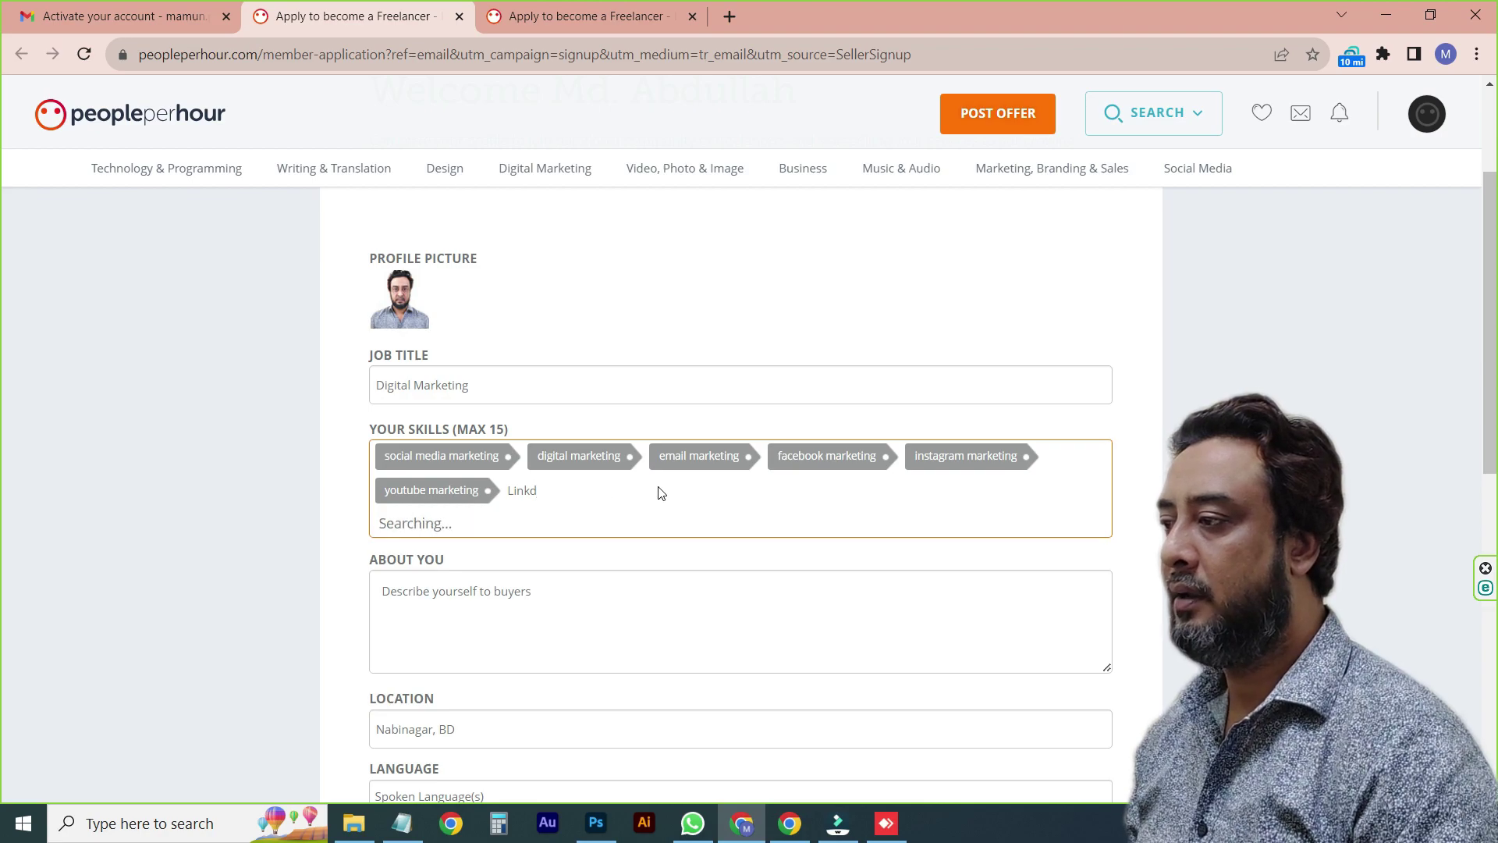
pyautogui.press('Return')
# Add data entry, online marketing, content marketing, Twitter marketing, Twitter management, Facebook page and Facebook design skills.
pyautogui.write('data')
pyautogui.click(476, 523)
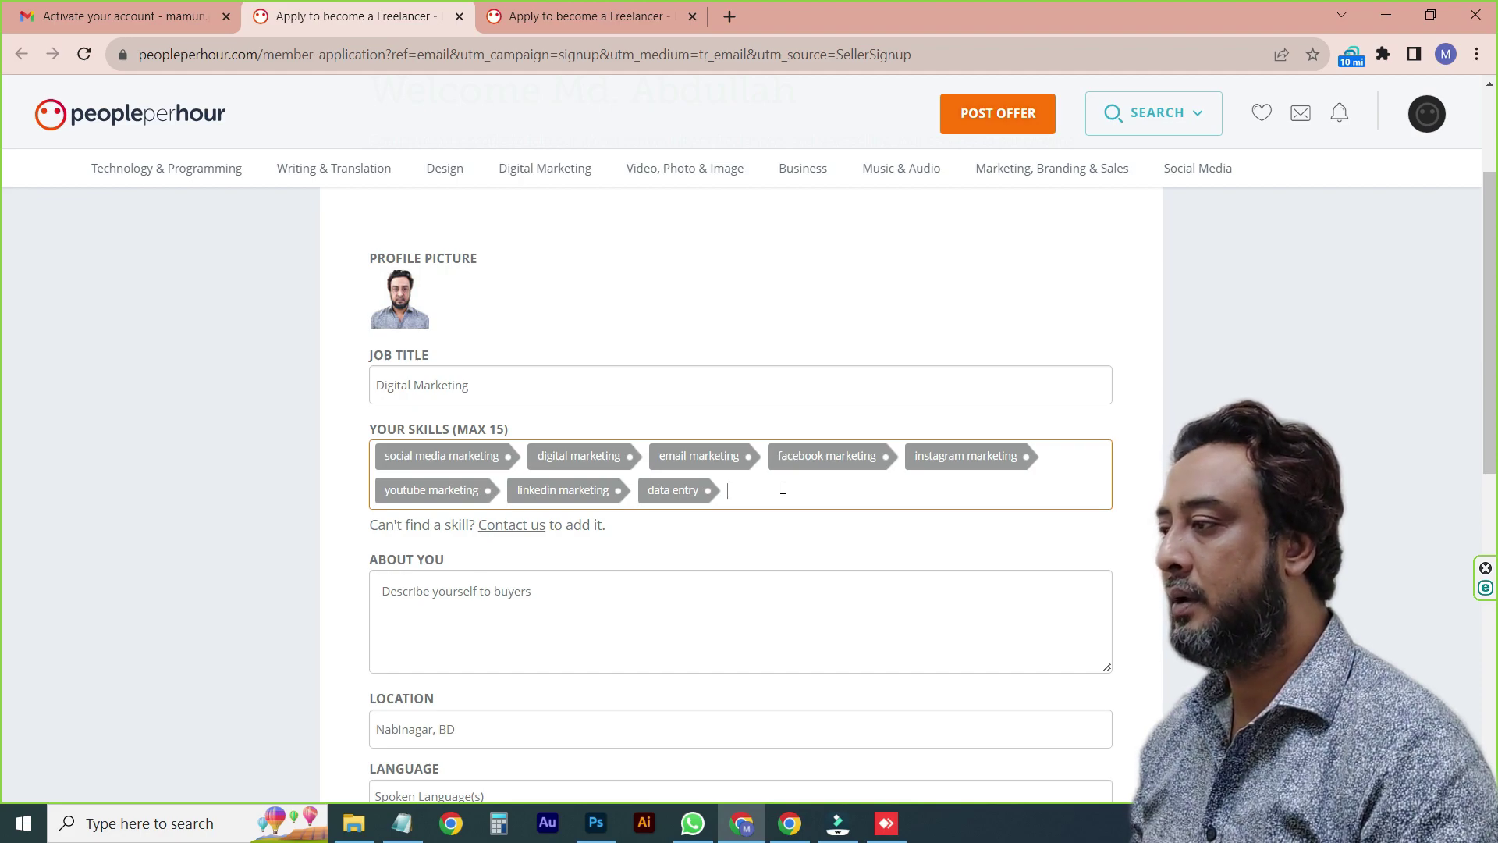
pyautogui.write('marketing')
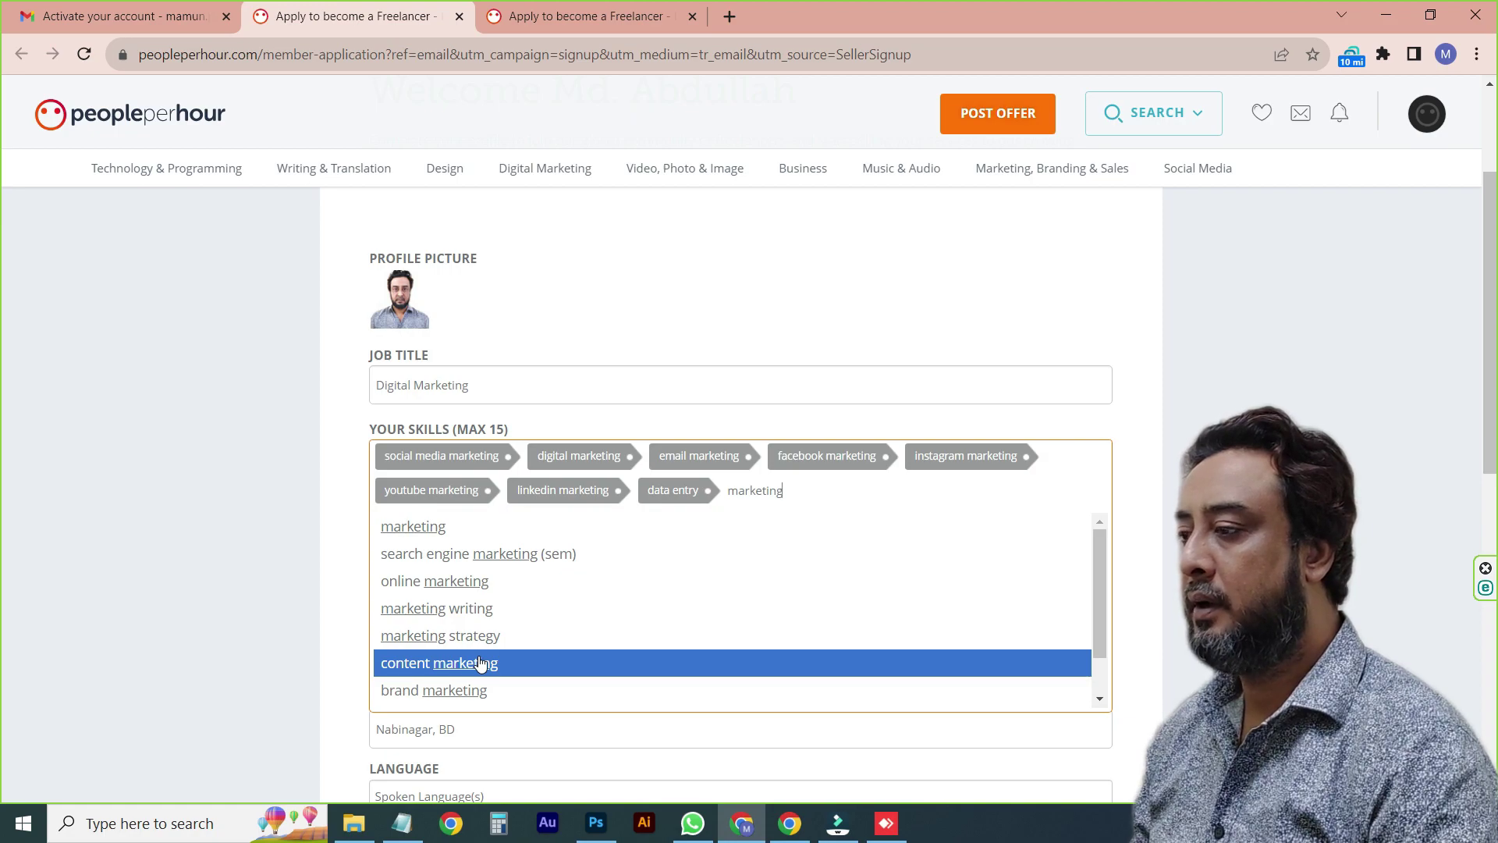
pyautogui.click(441, 581)
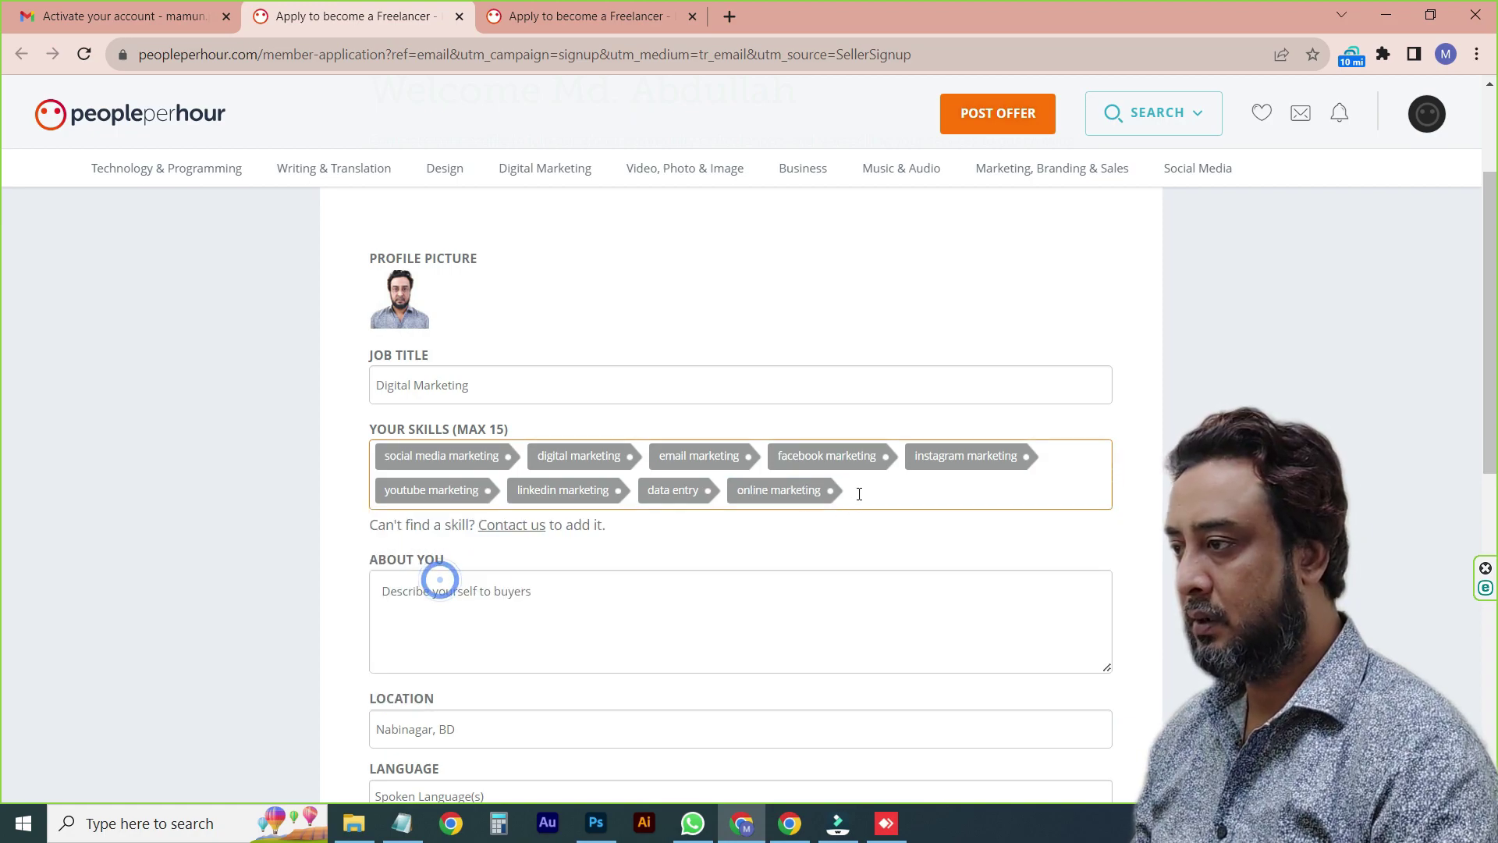
pyautogui.write('mar')
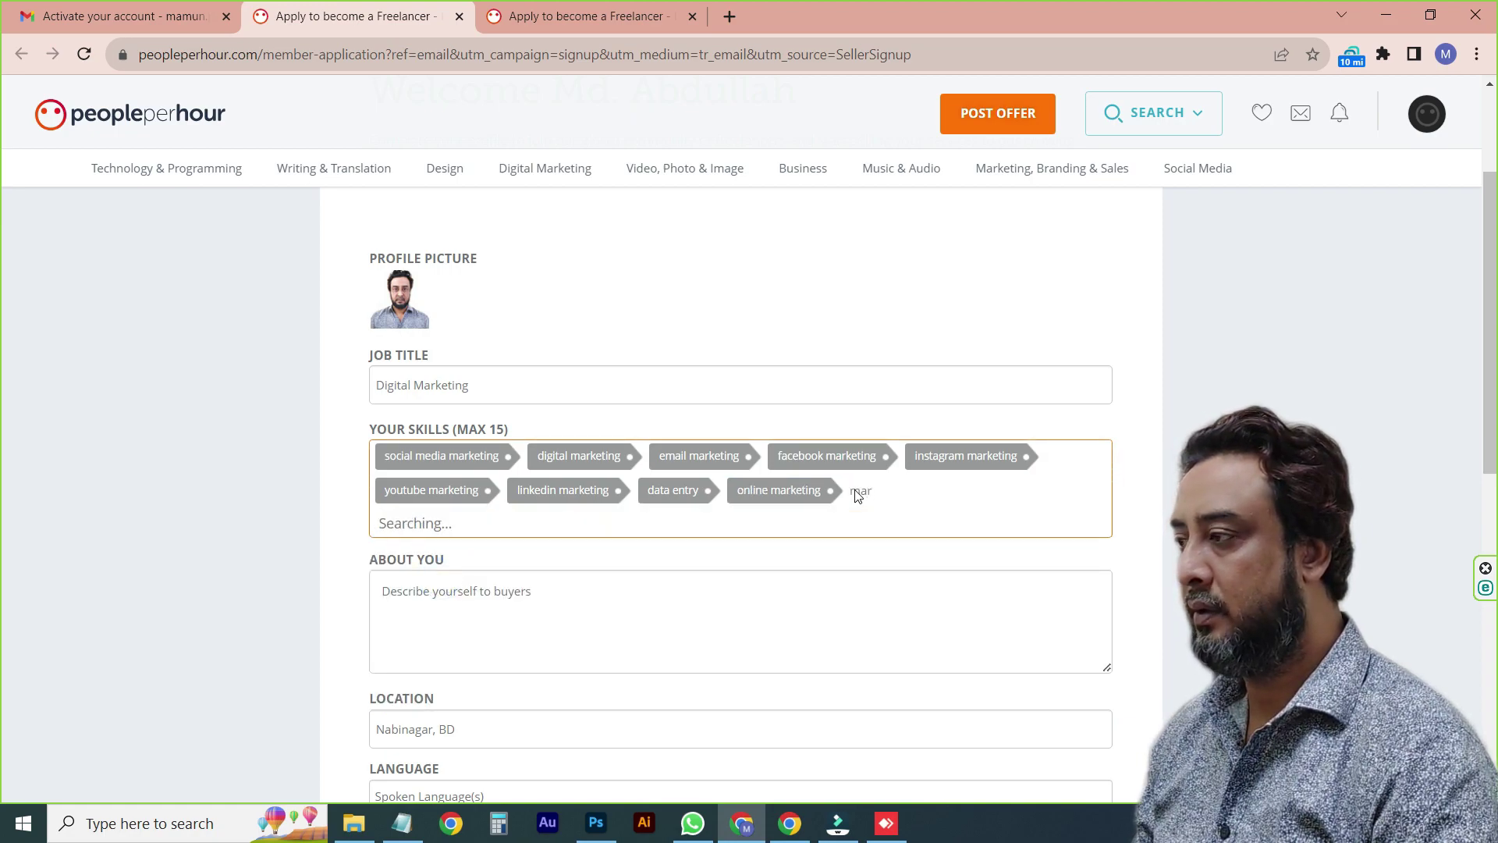
pyautogui.write('keting')
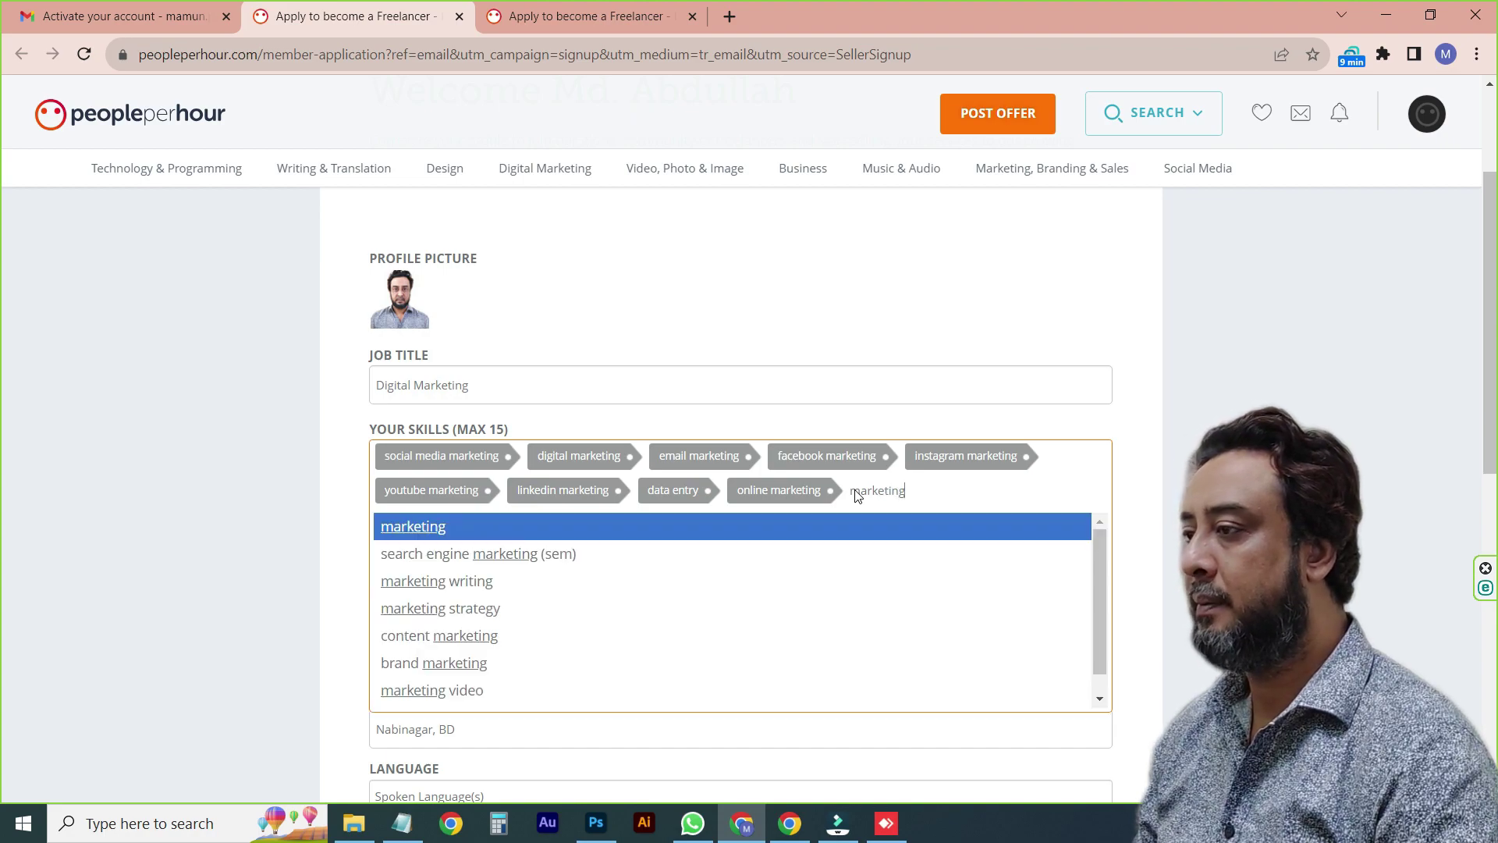
pyautogui.click(463, 636)
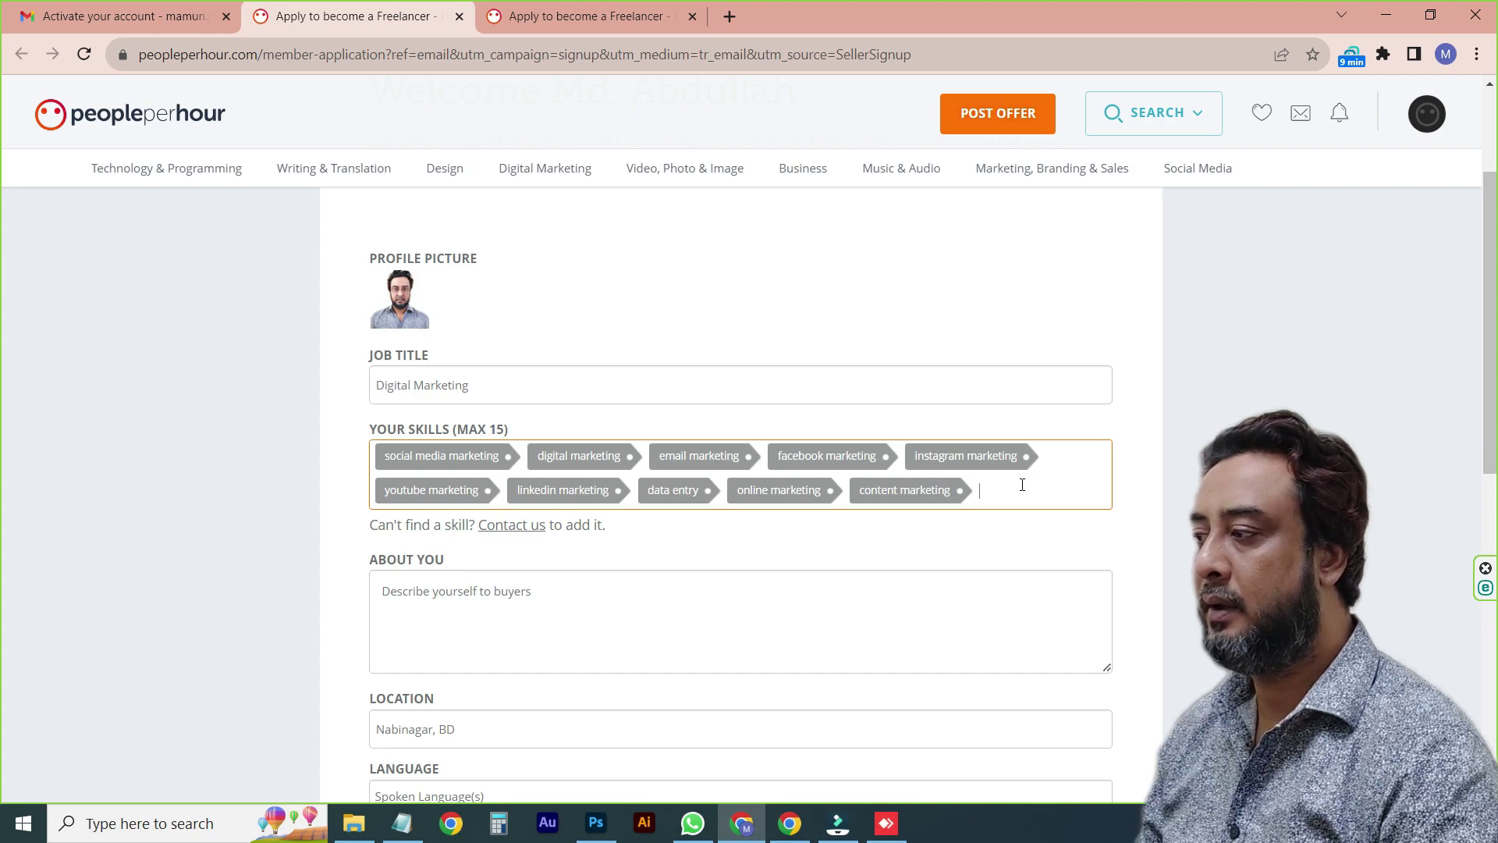
pyautogui.write('tw')
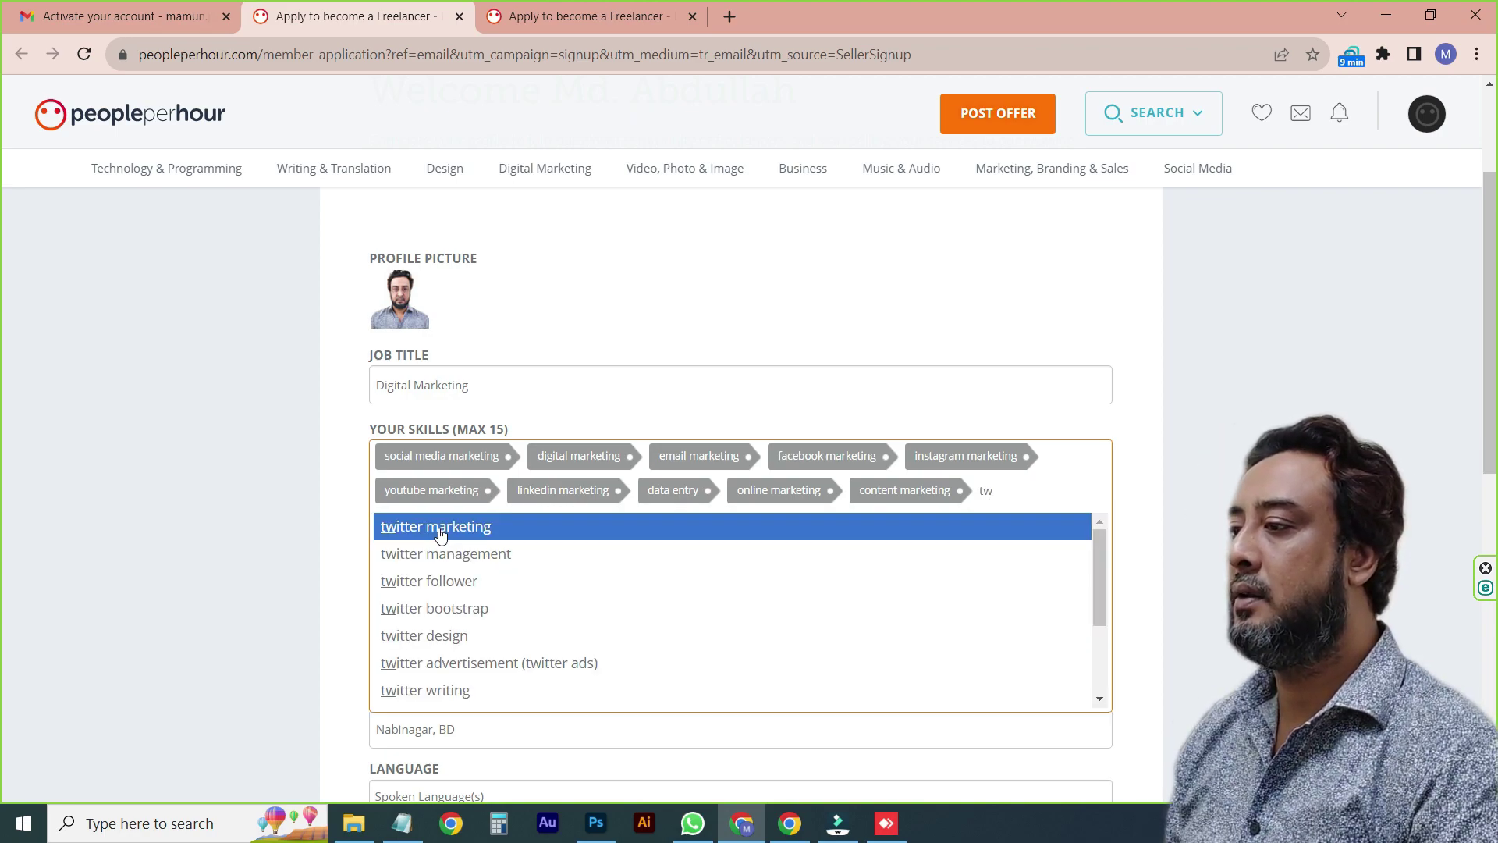
pyautogui.click(439, 535)
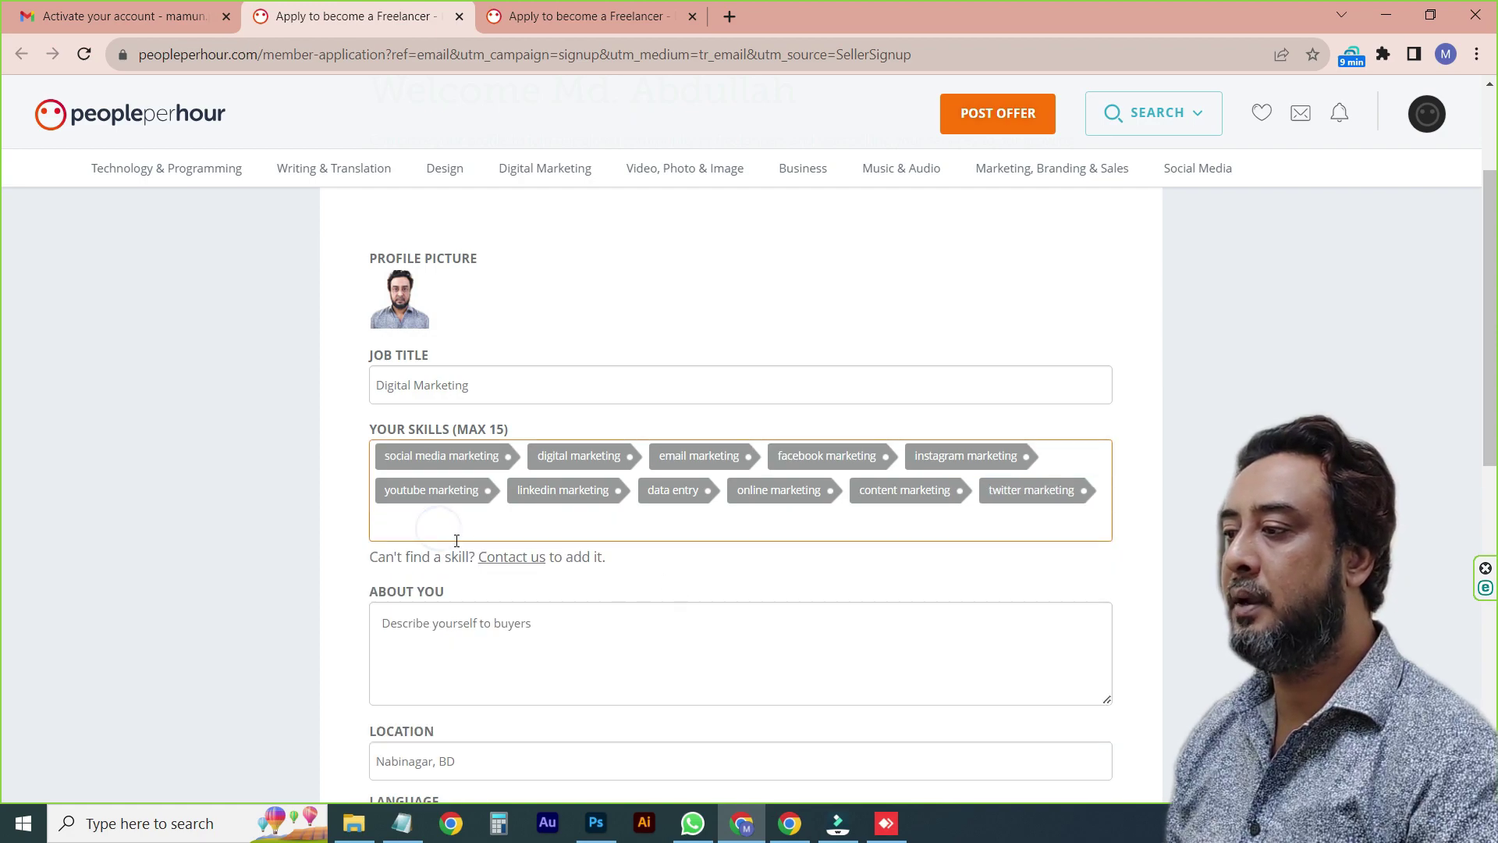
pyautogui.write('Twitter')
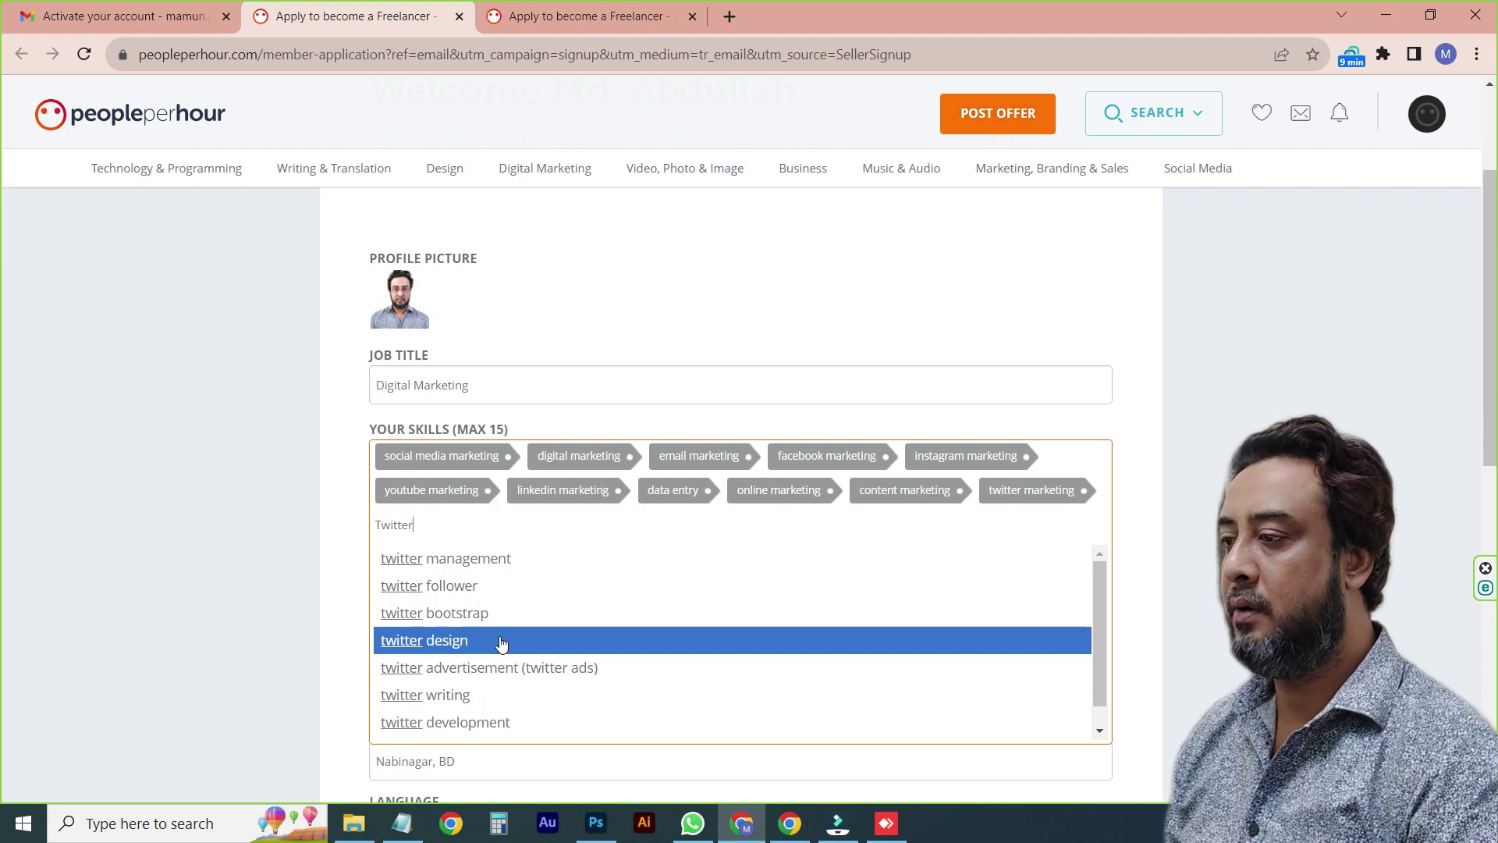
pyautogui.click(484, 559)
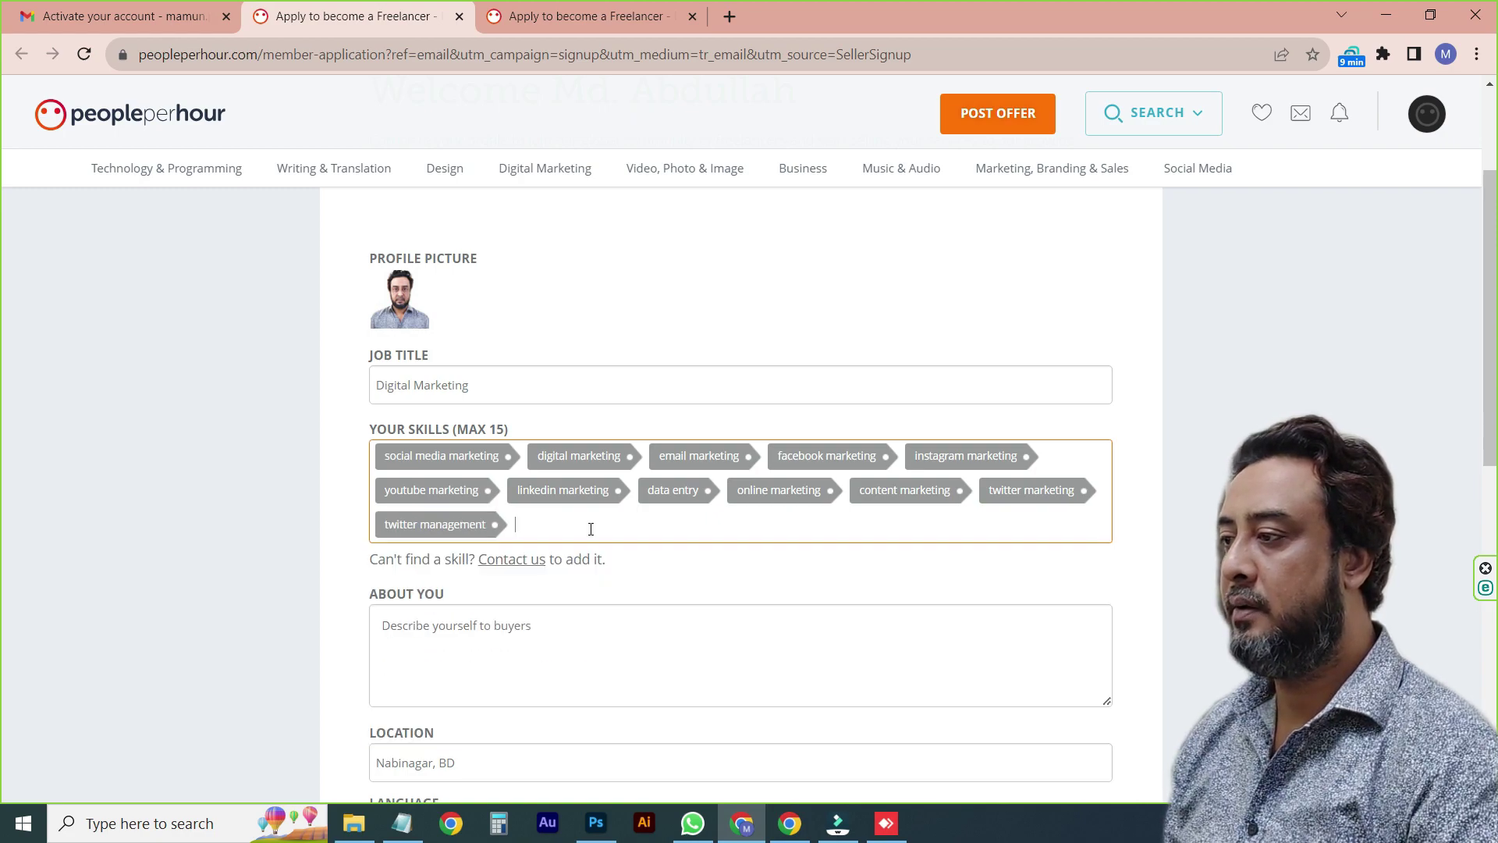
pyautogui.write('fac')
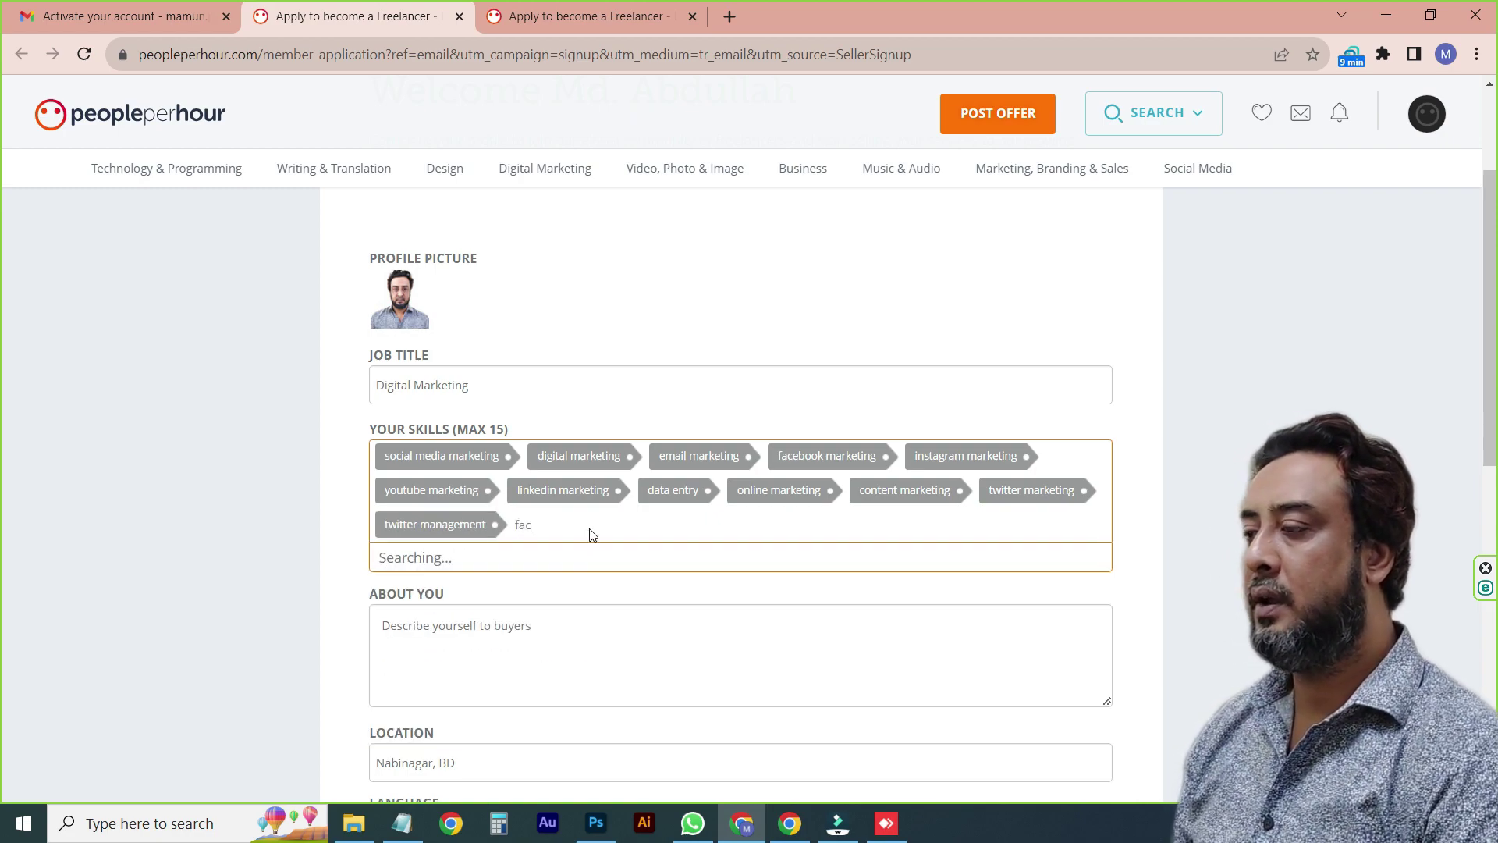
pyautogui.write('ebook')
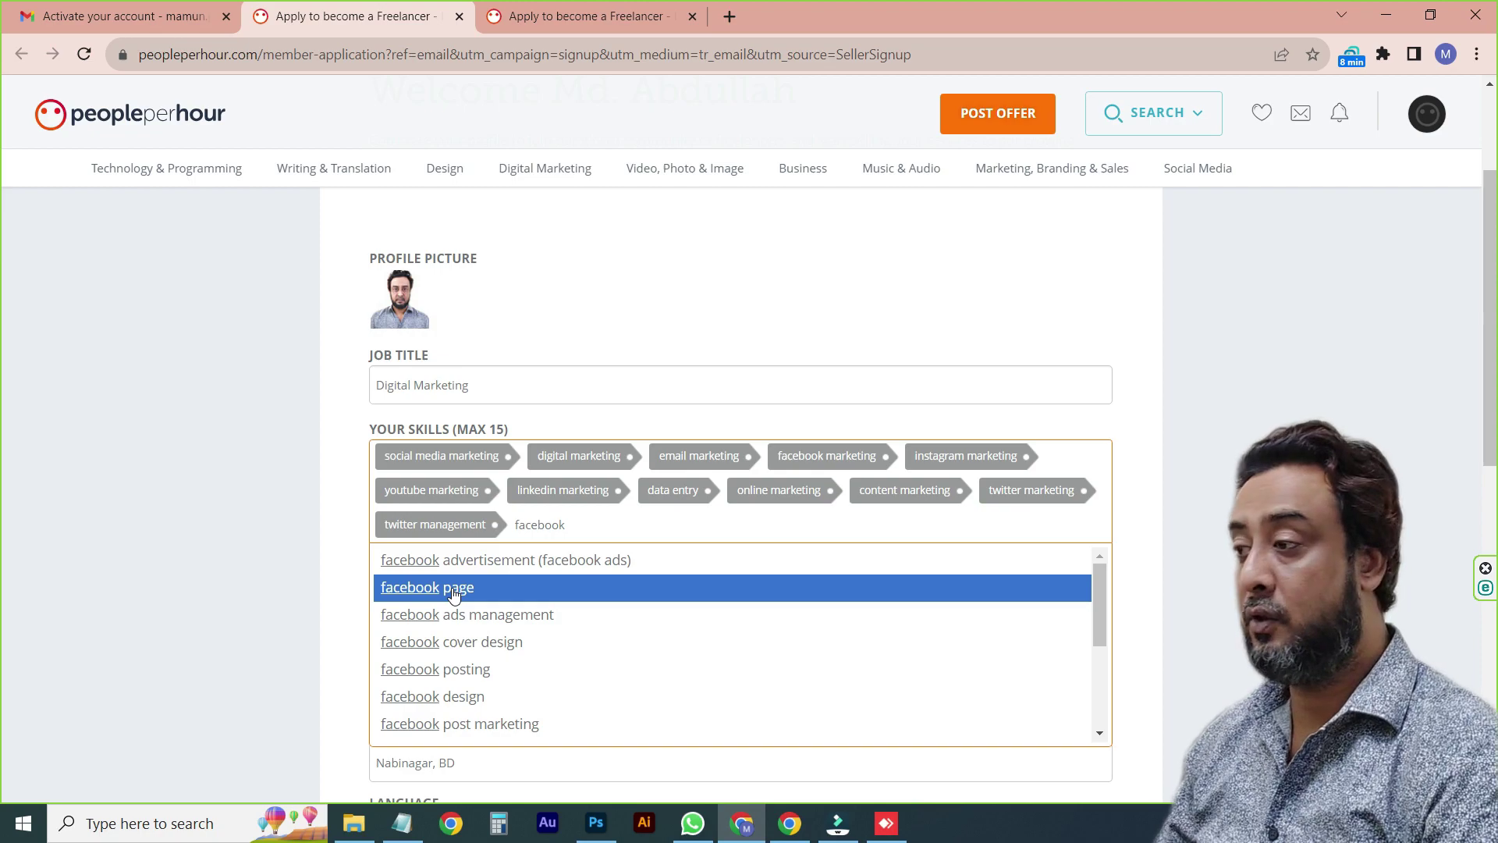
pyautogui.click(454, 590)
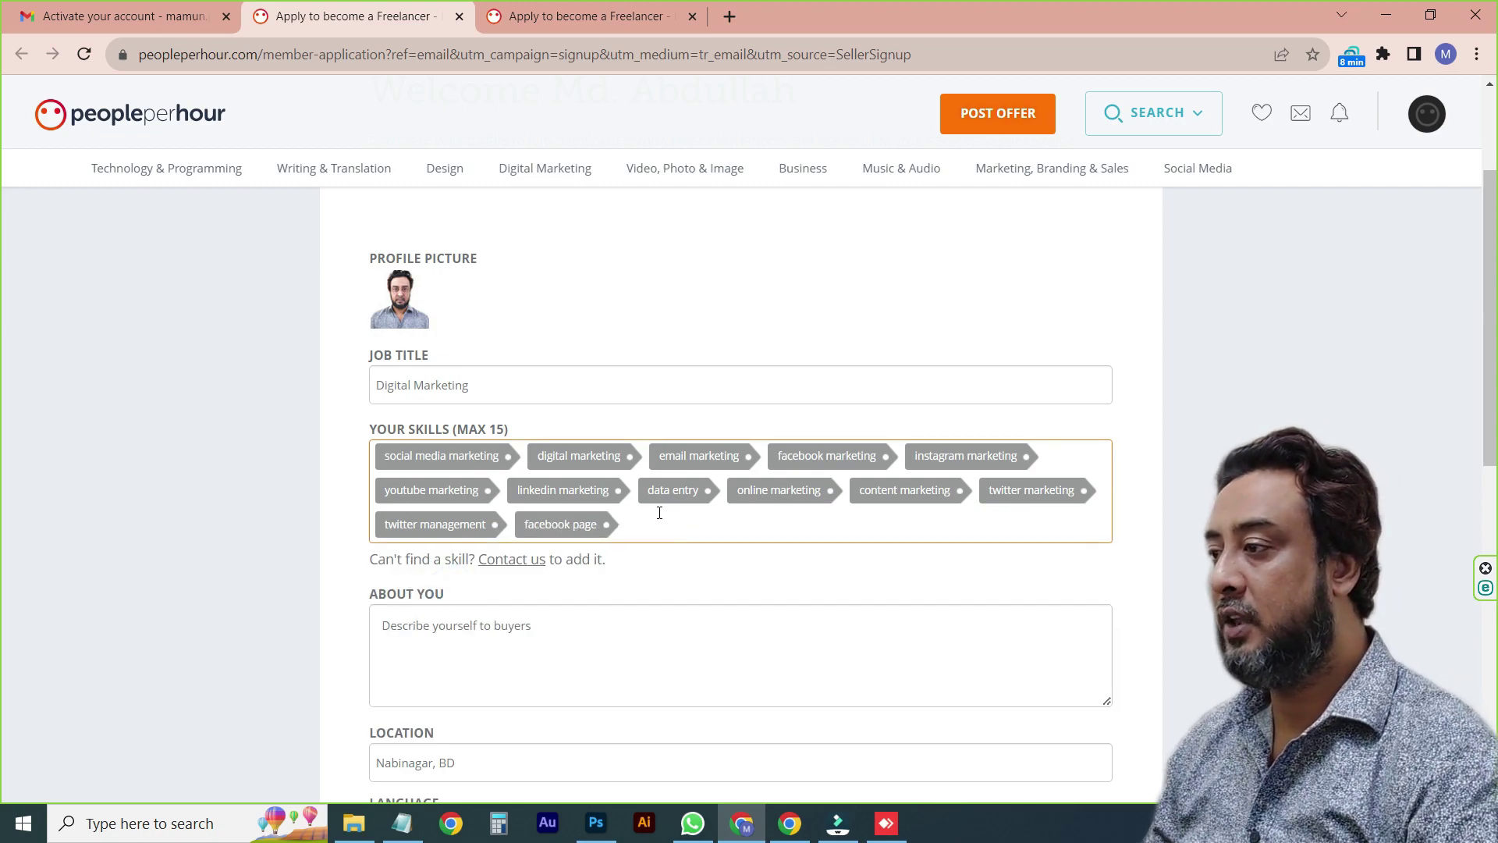
pyautogui.write('facebook')
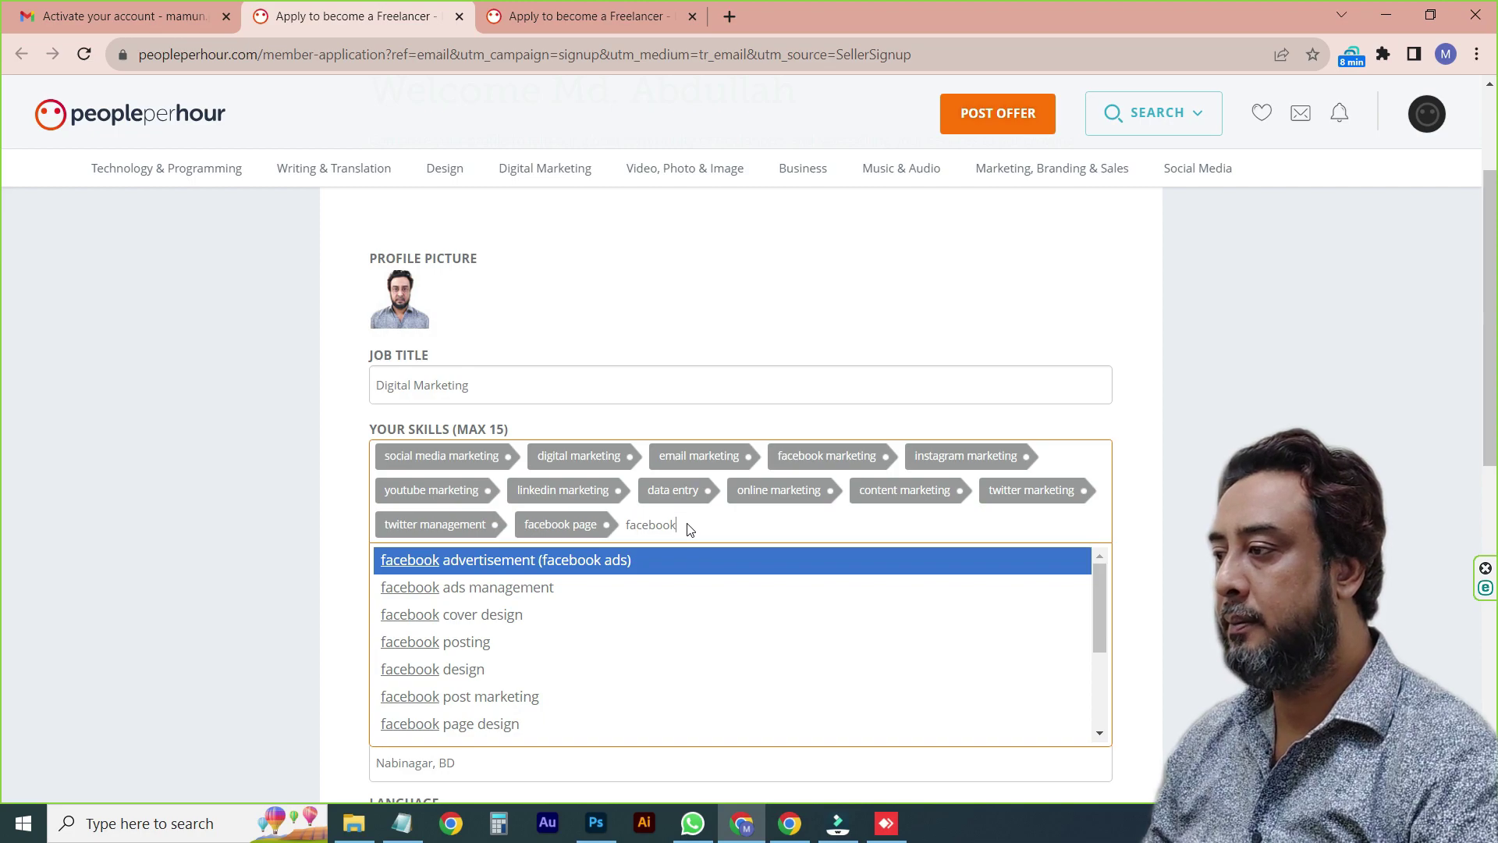
pyautogui.click(437, 668)
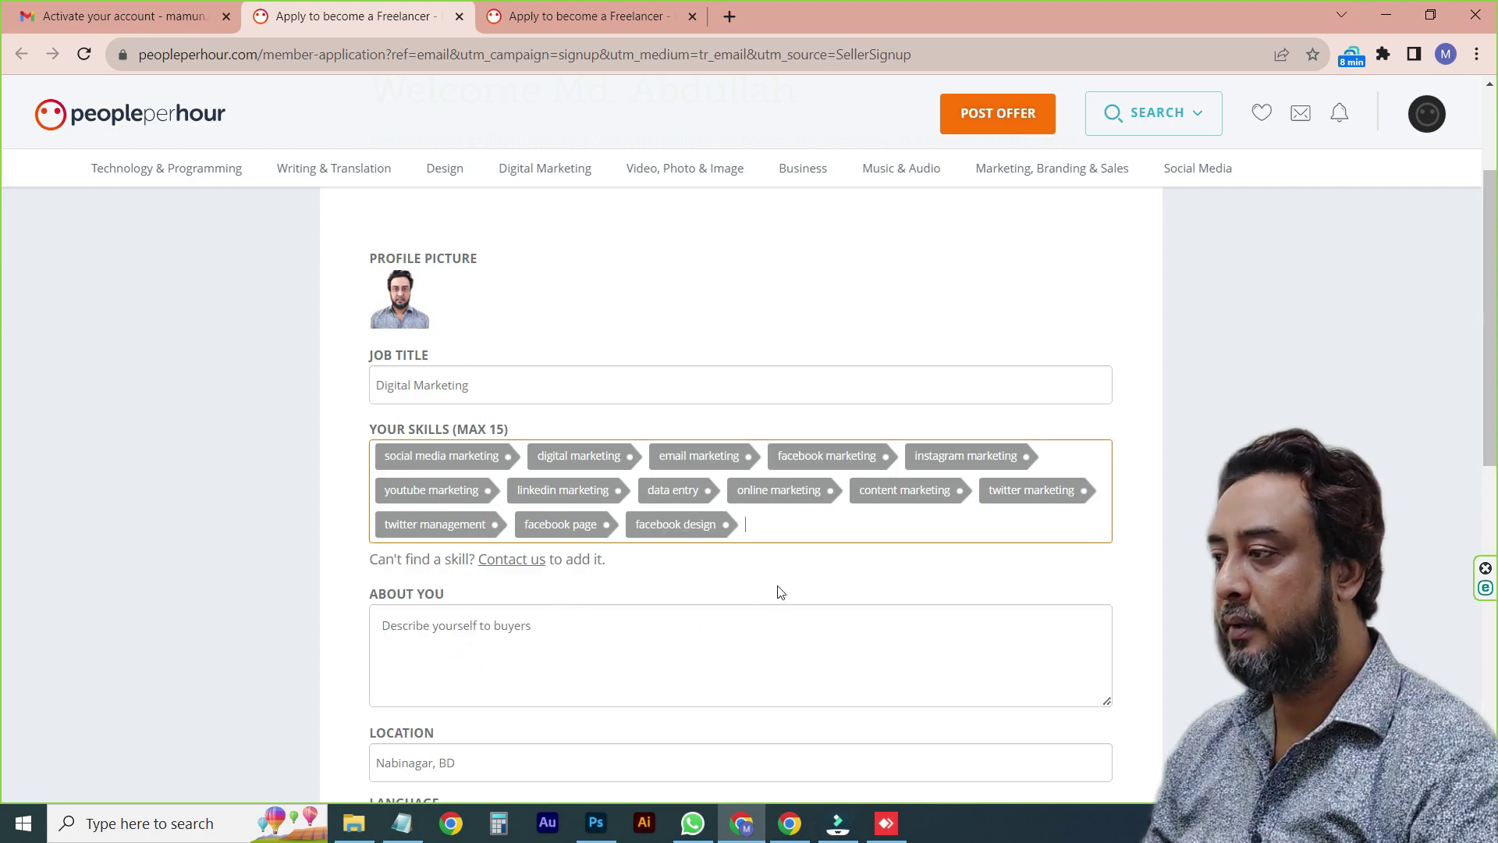
# Open the Description_About document from the desktop's PPH Requirement folder in Word.
pyautogui.scroll(-1, 629, 550)
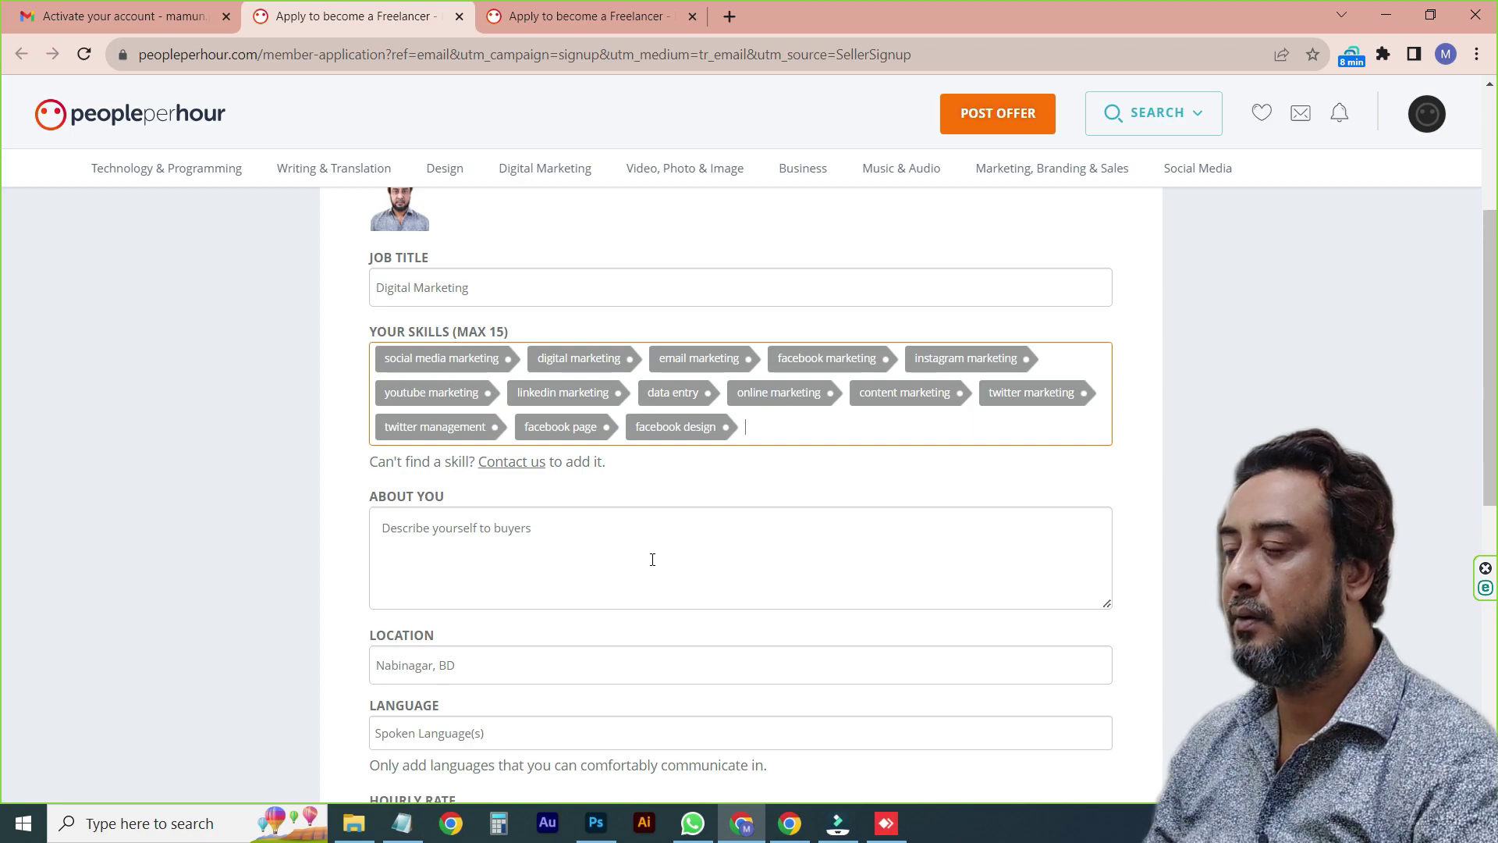
pyautogui.click(465, 539)
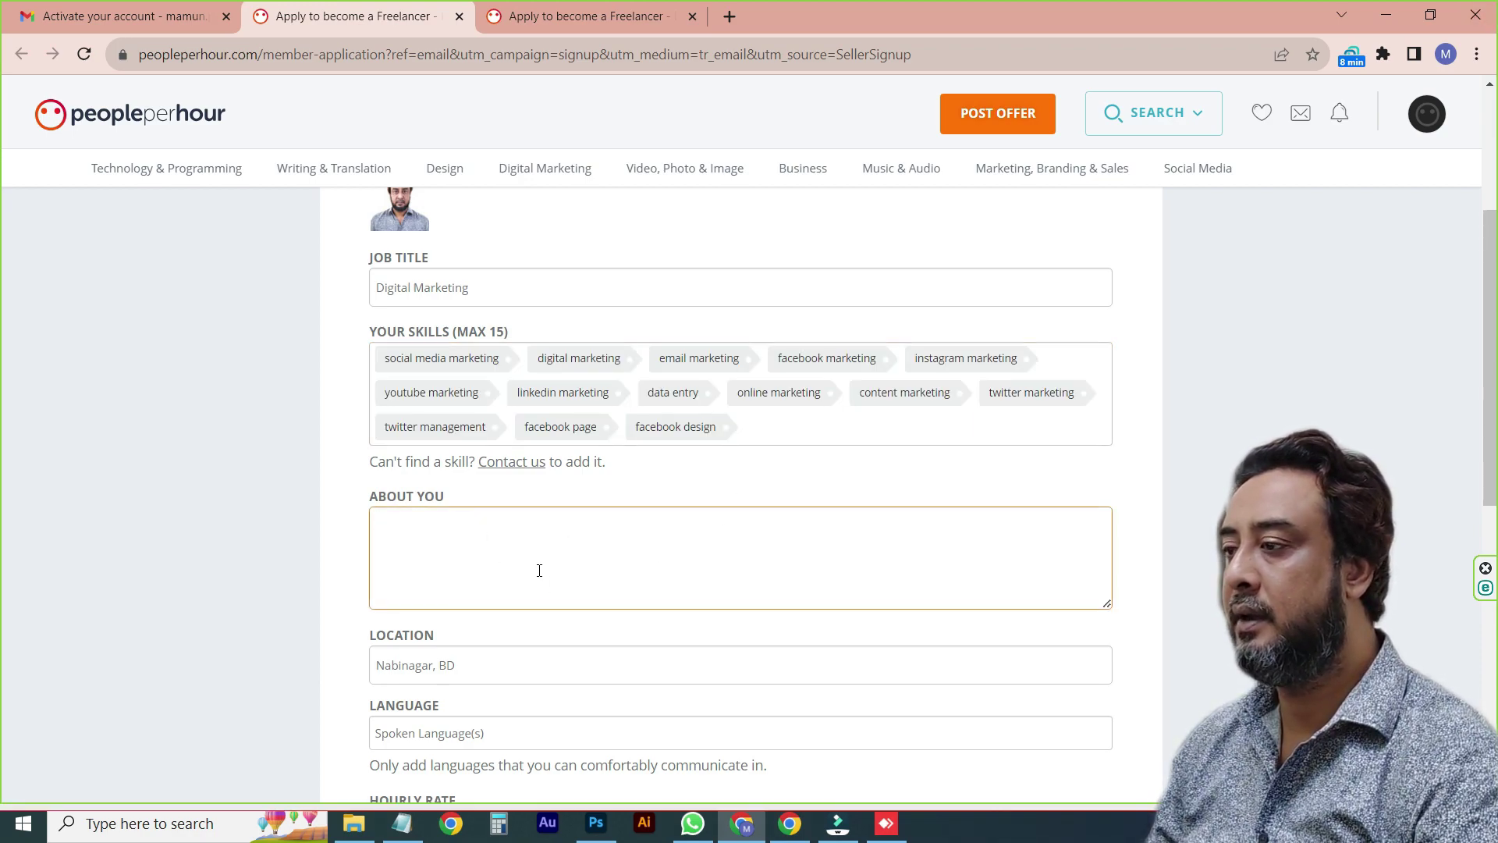
pyautogui.press('super+d')
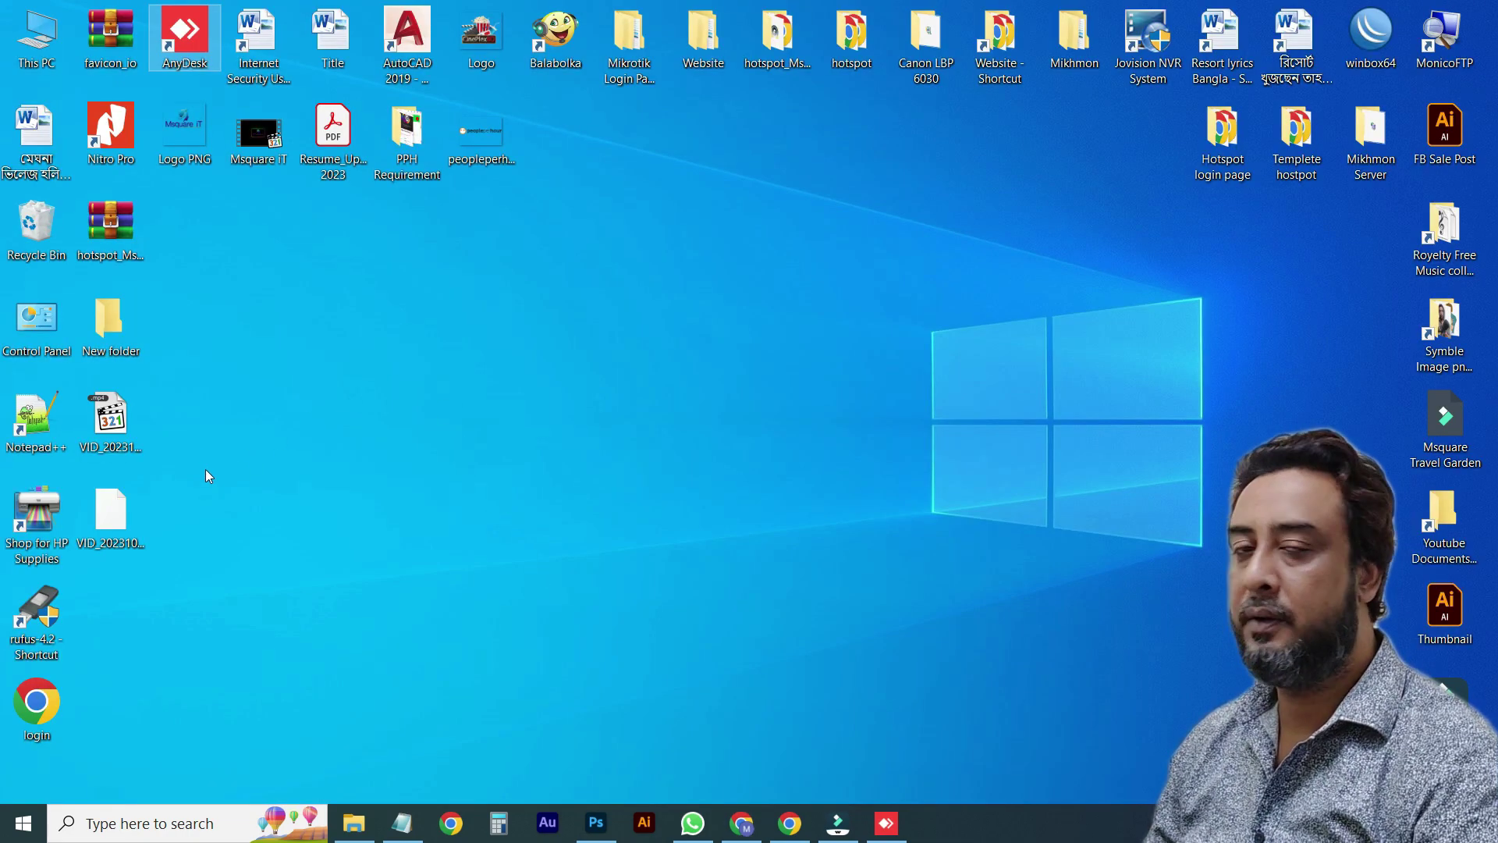
pyautogui.doubleClick(396, 147)
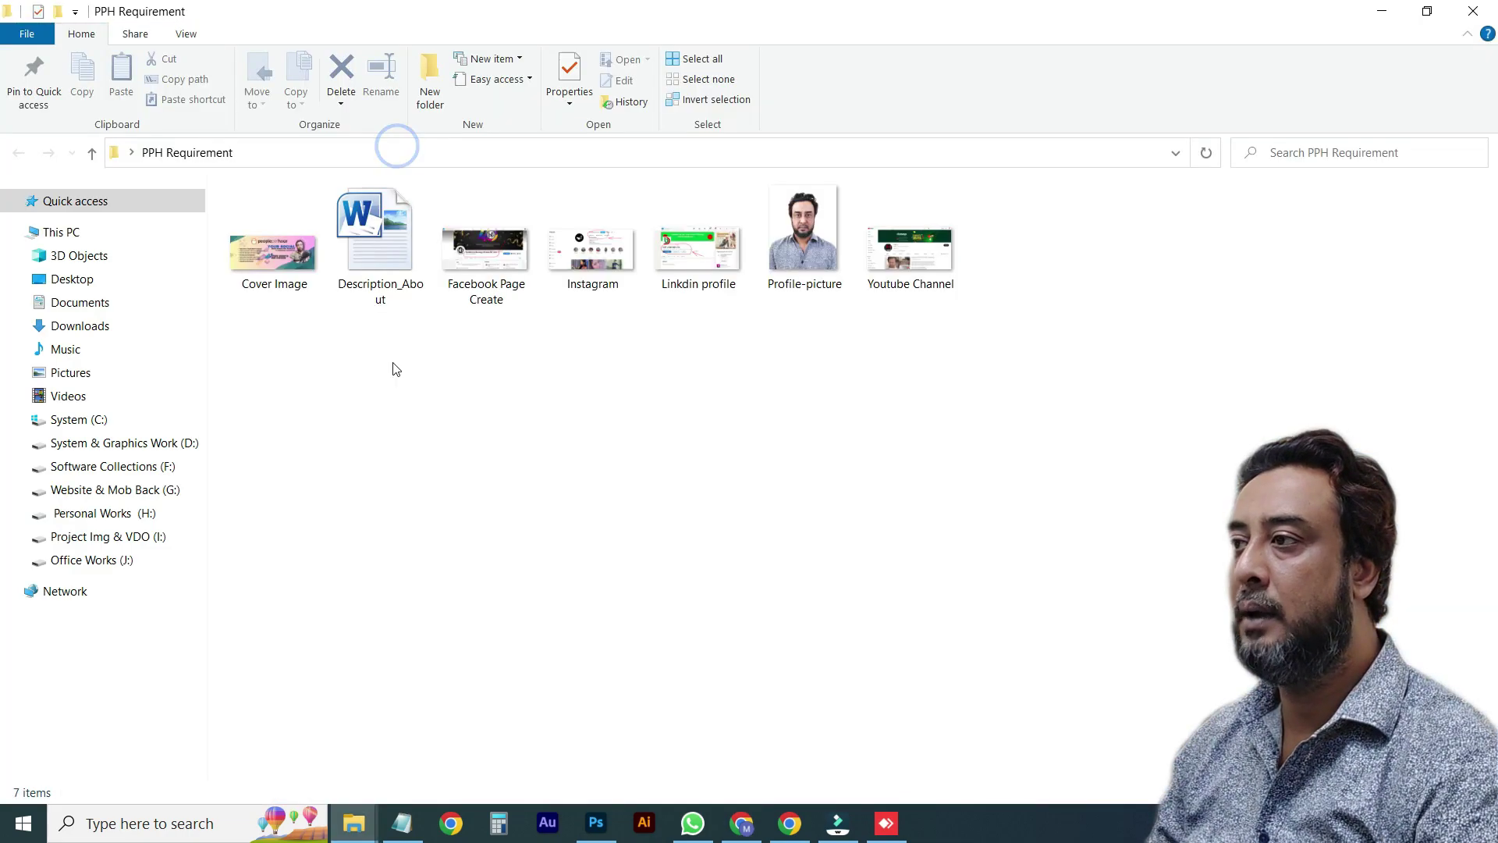
pyautogui.doubleClick(379, 261)
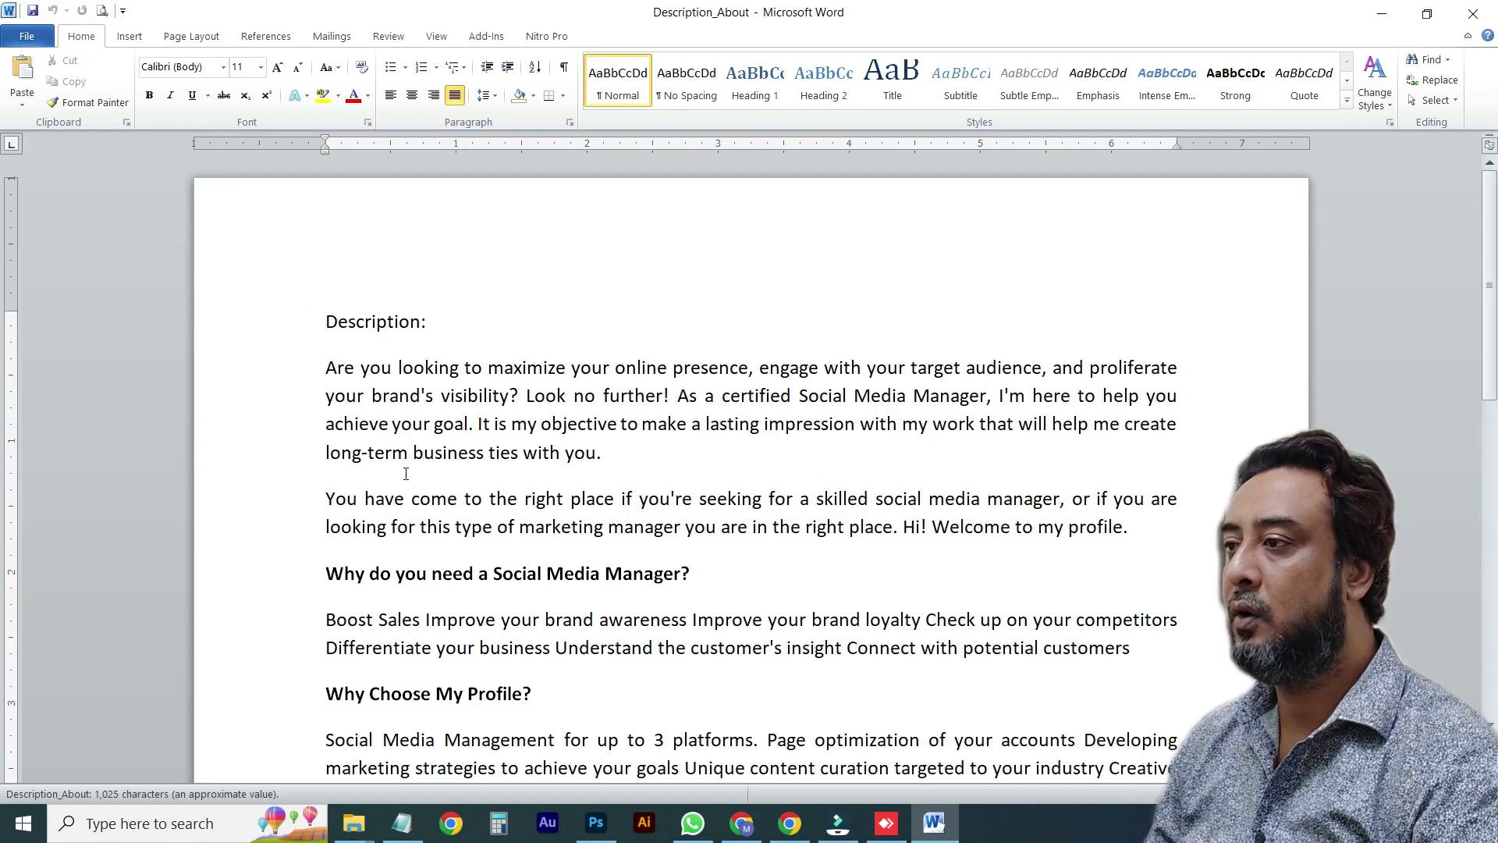
# Copy the full description from Description_About and return to the application form in Chrome.
pyautogui.click(327, 367)
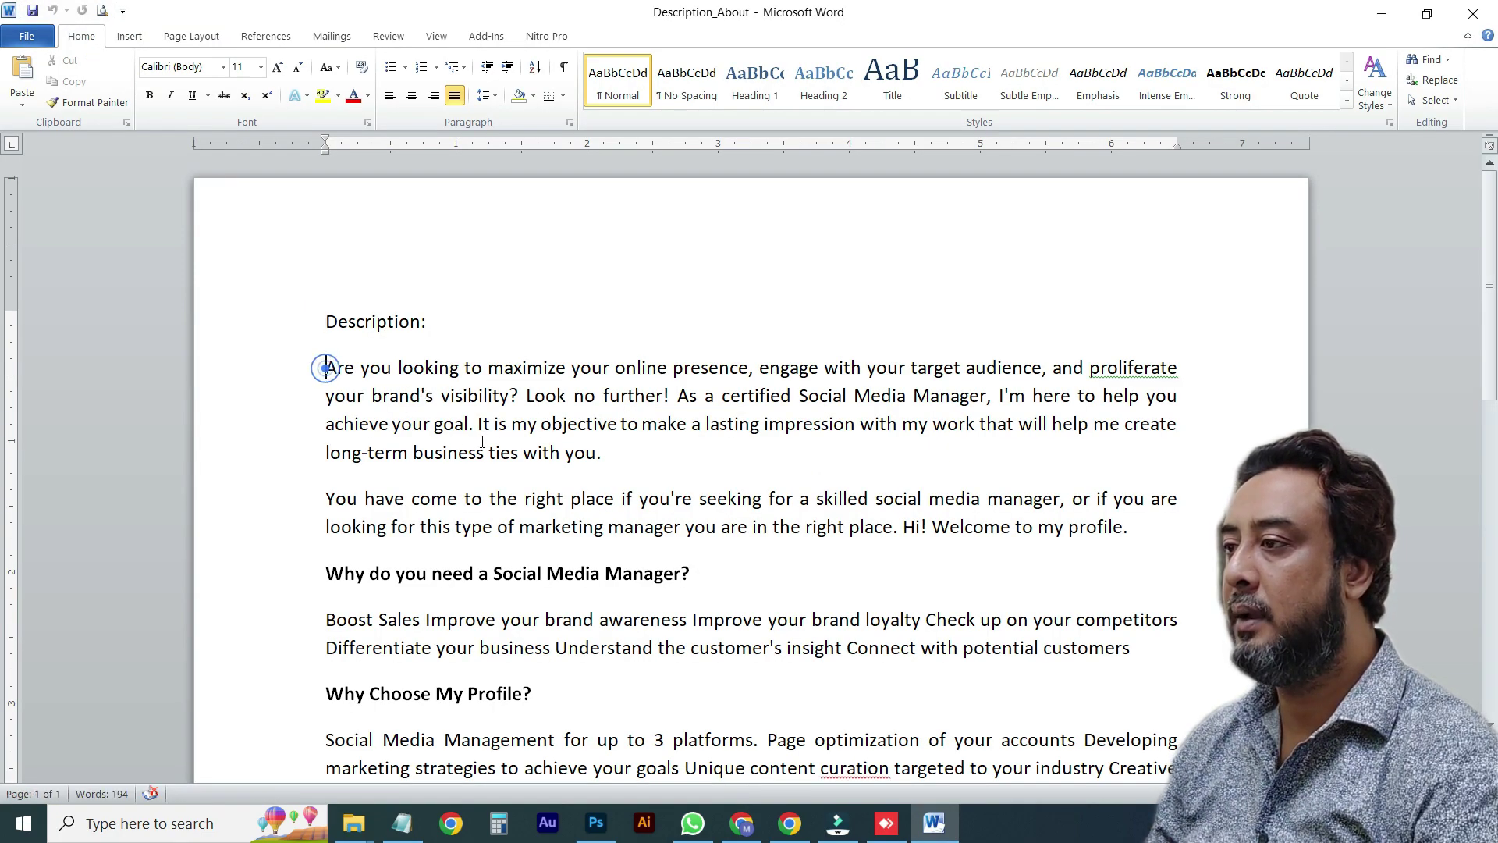
pyautogui.scroll(-3, 482, 441)
pyautogui.keyDown('shift'); pyautogui.click(669, 652); pyautogui.keyUp('shift')
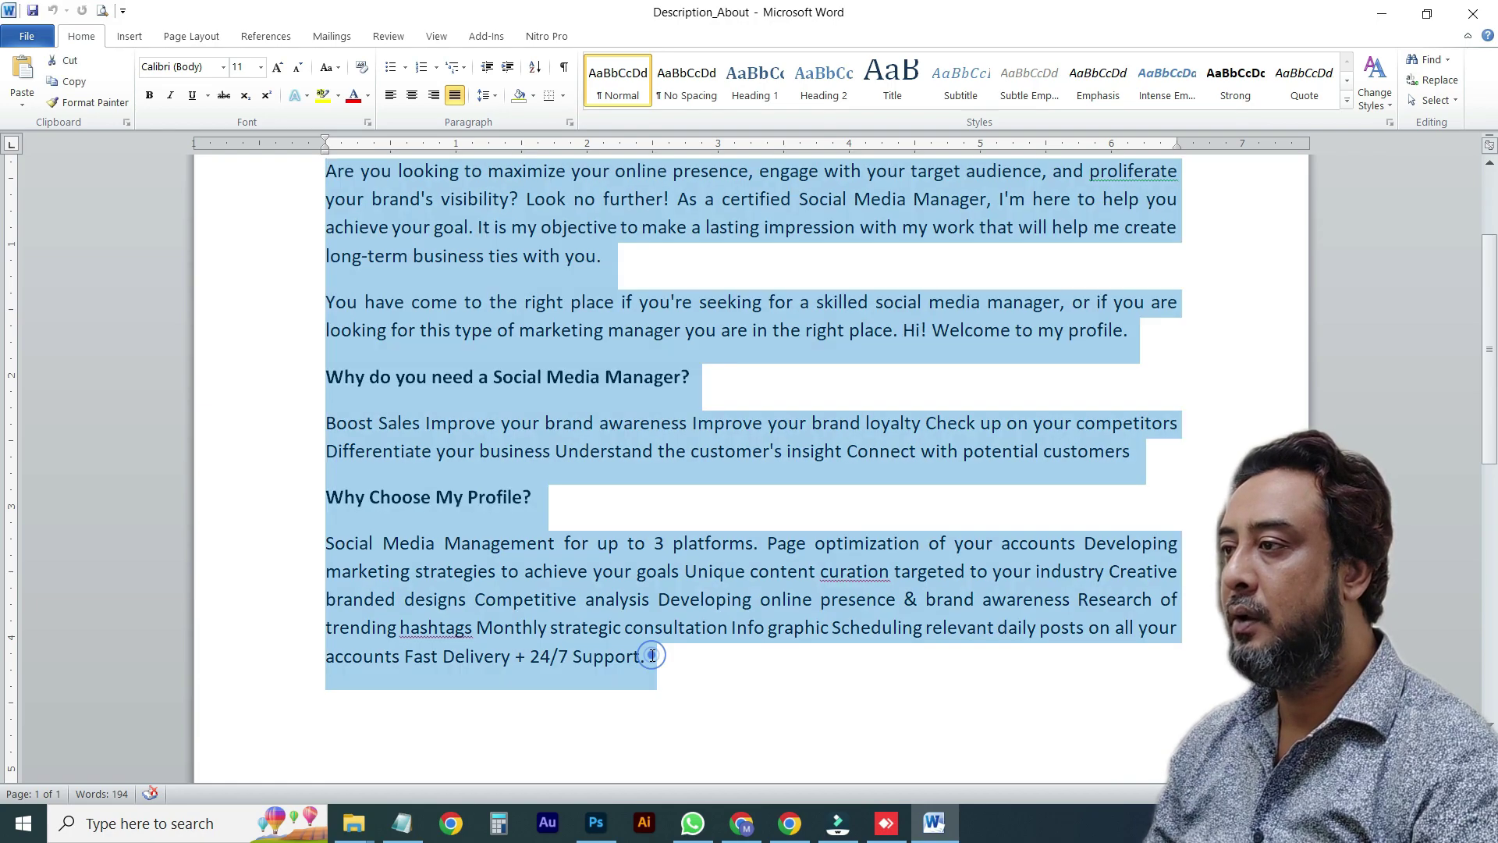
pyautogui.rightClick(457, 310)
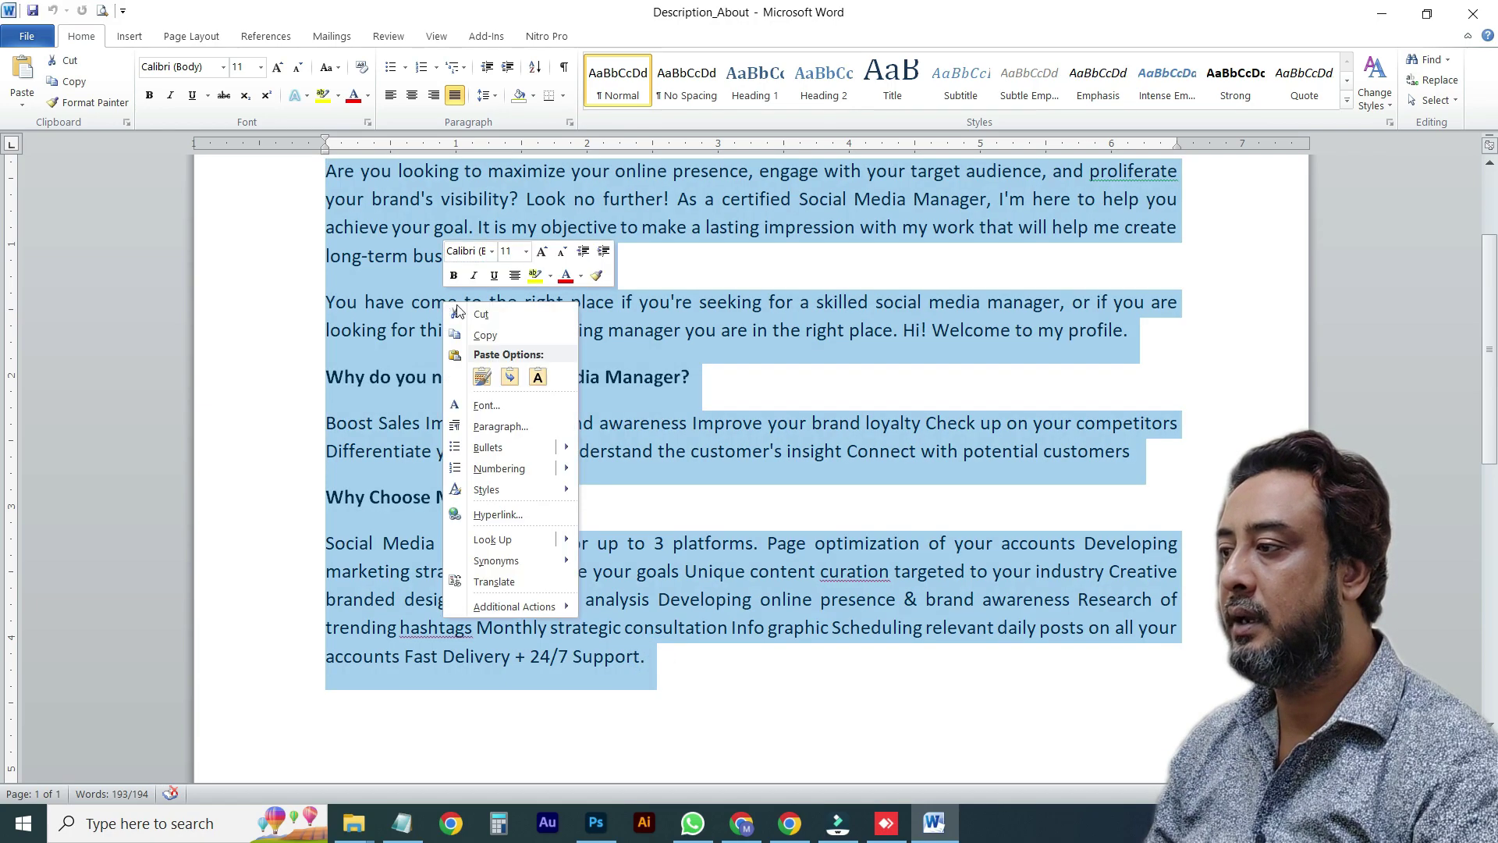
pyautogui.click(484, 335)
pyautogui.click(1381, 13)
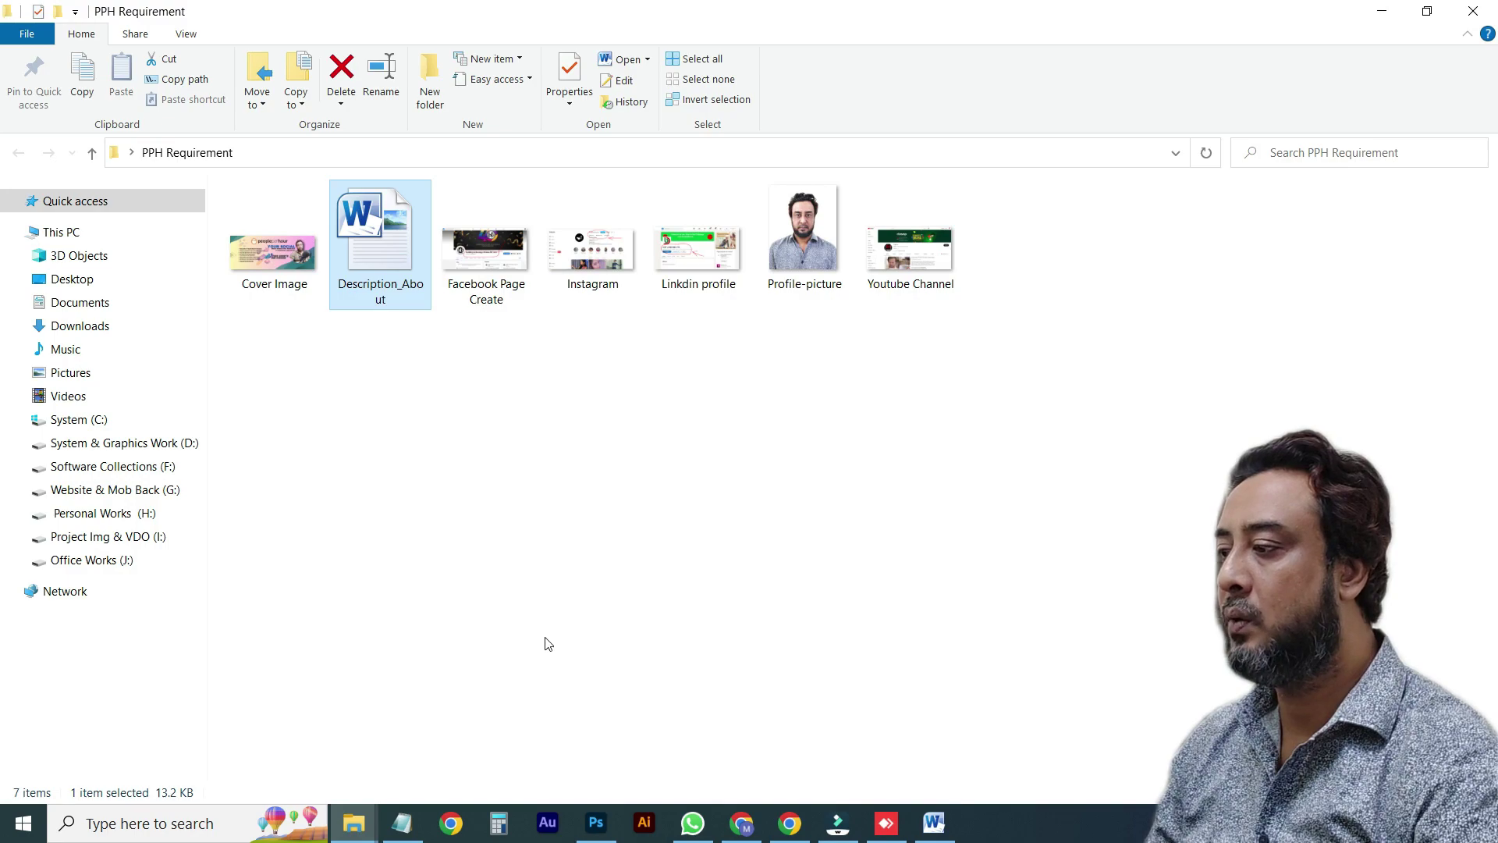
pyautogui.click(741, 823)
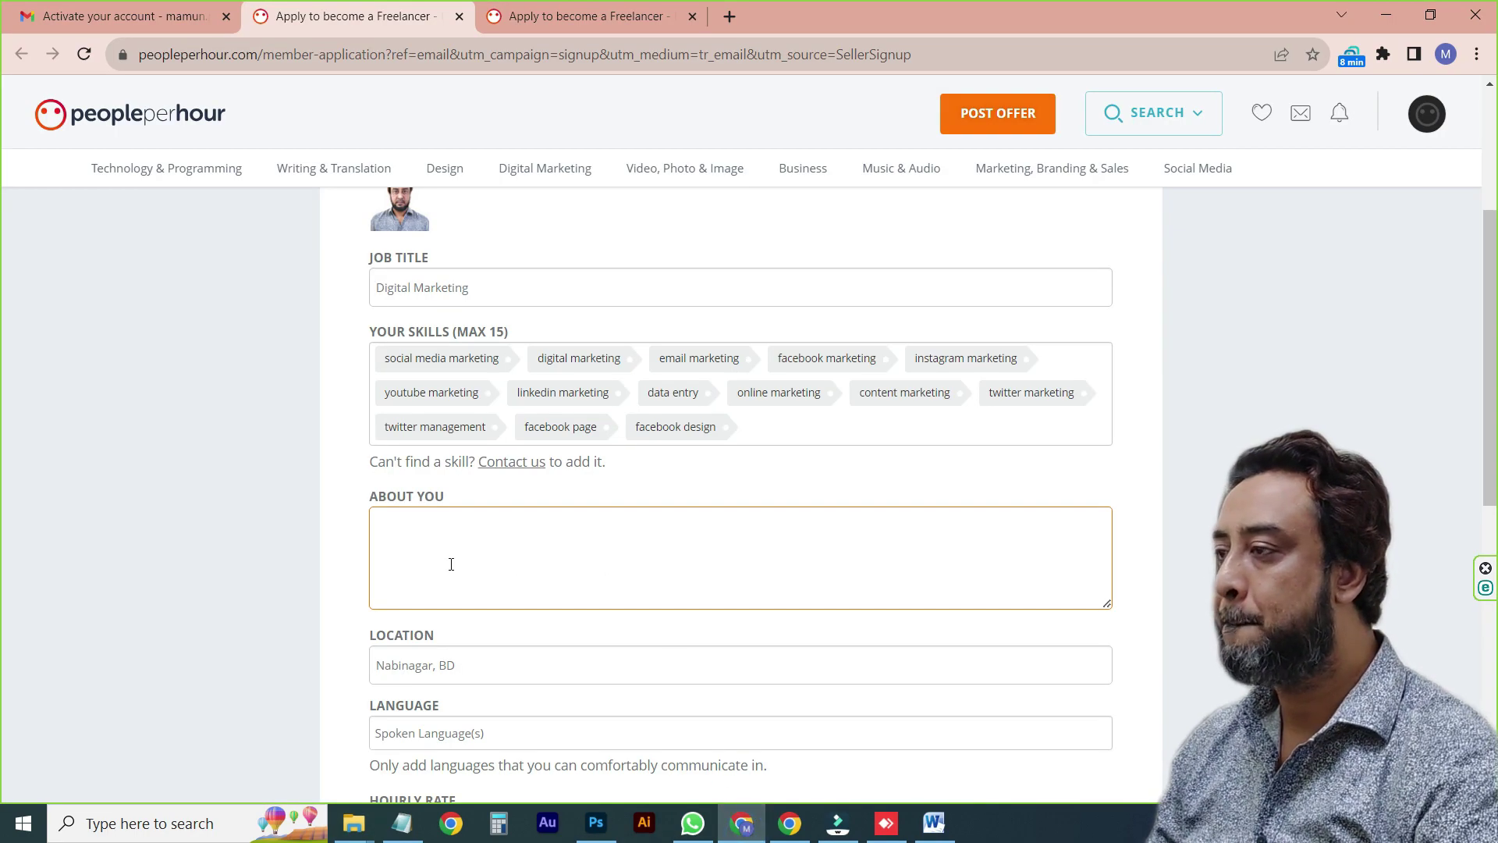
# Paste the profile description into About You and enlarge the box.
pyautogui.hotkey('ctrl', 'v')
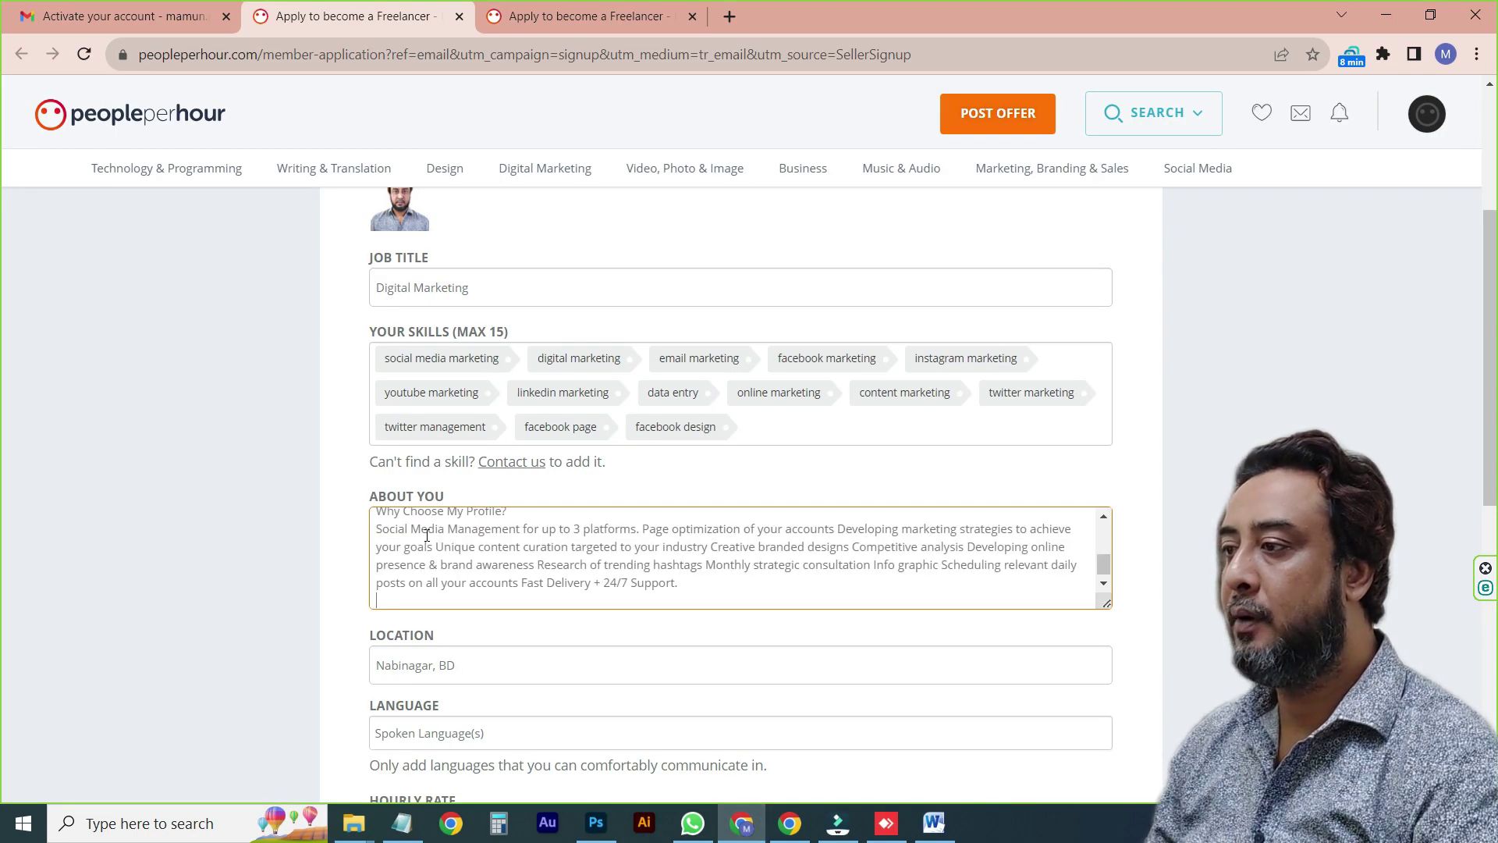
pyautogui.moveTo(1108, 605); pyautogui.dragTo(1130, 788)
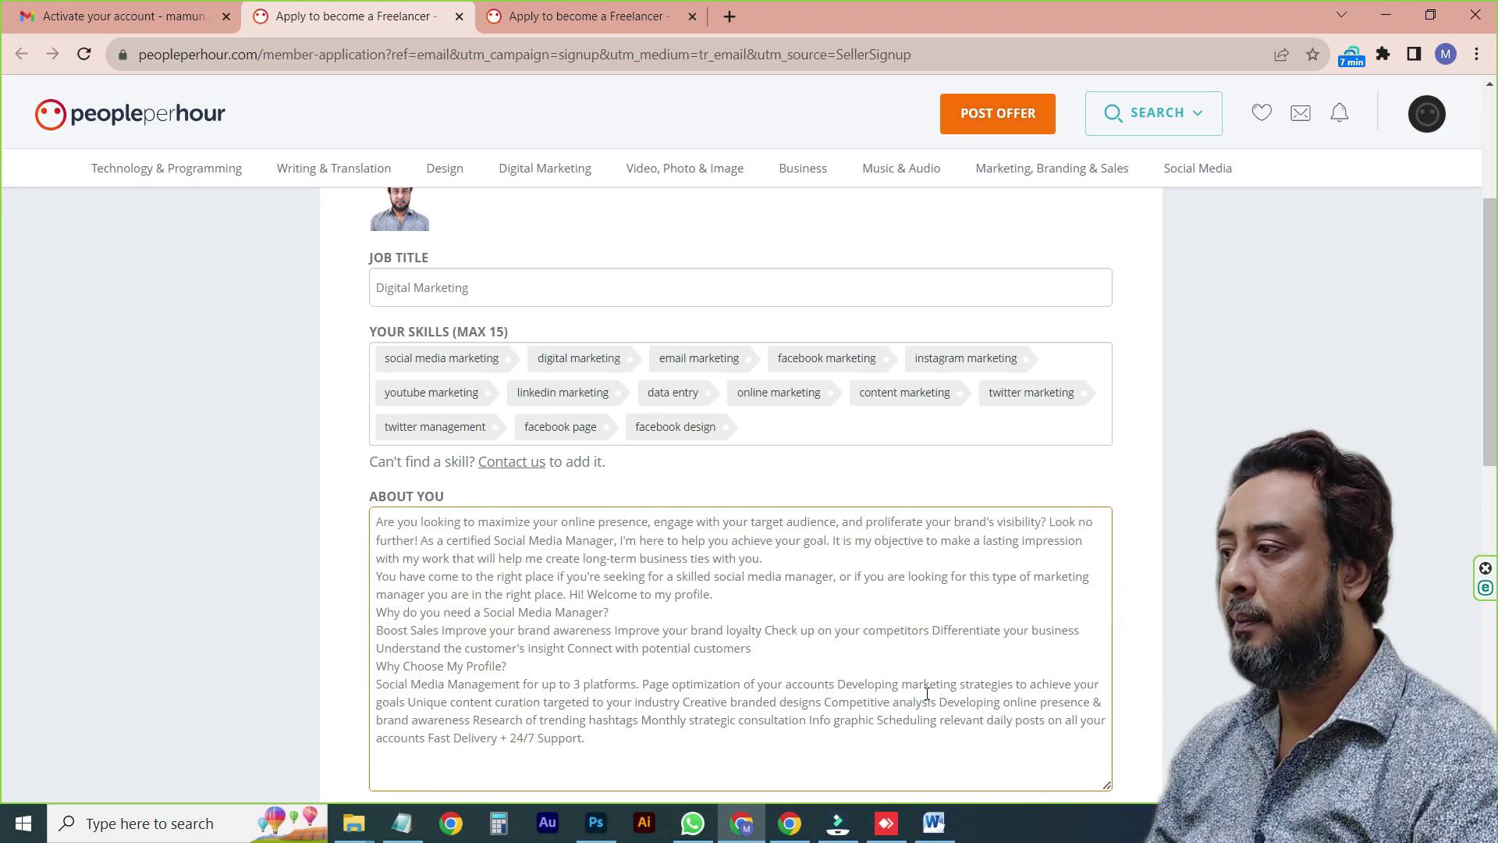
pyautogui.click(944, 827)
pyautogui.click(944, 827)
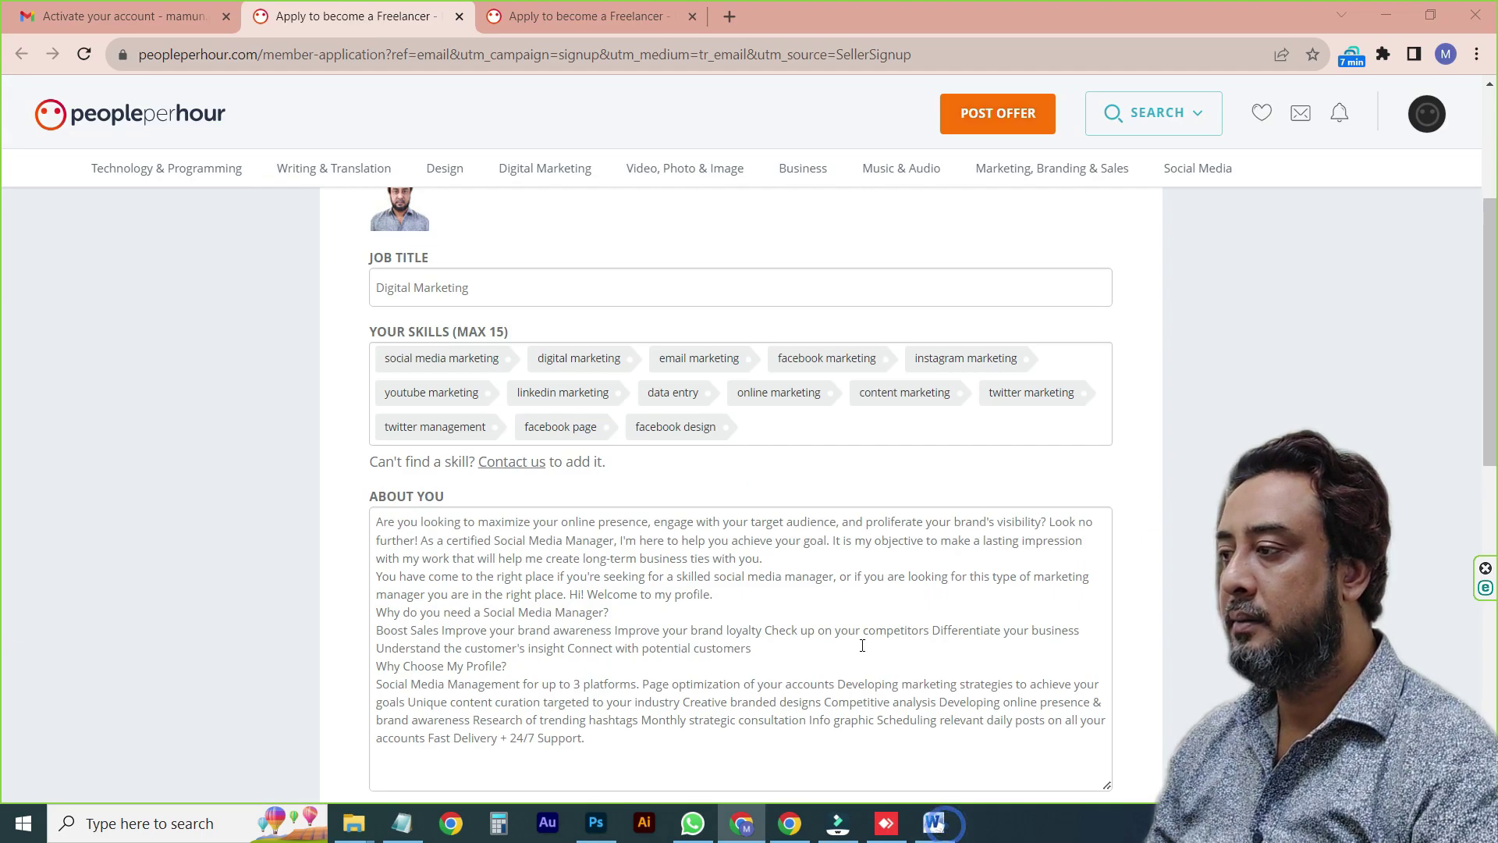
# Insert blank lines after the opening paragraphs and the benefits list in the description.
pyautogui.click(737, 599)
pyautogui.click(769, 556)
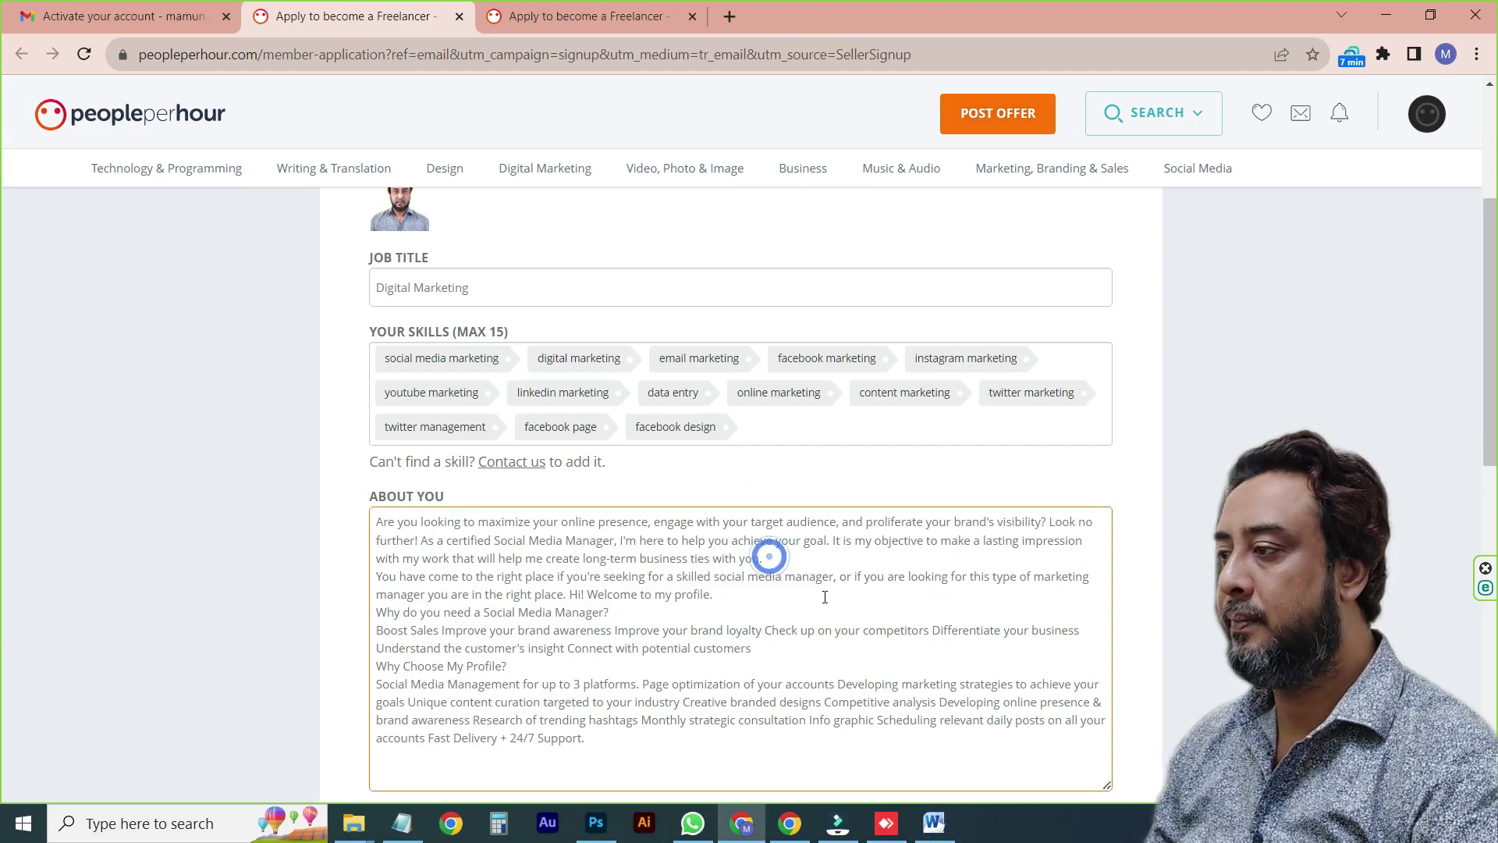
pyautogui.press('Return')
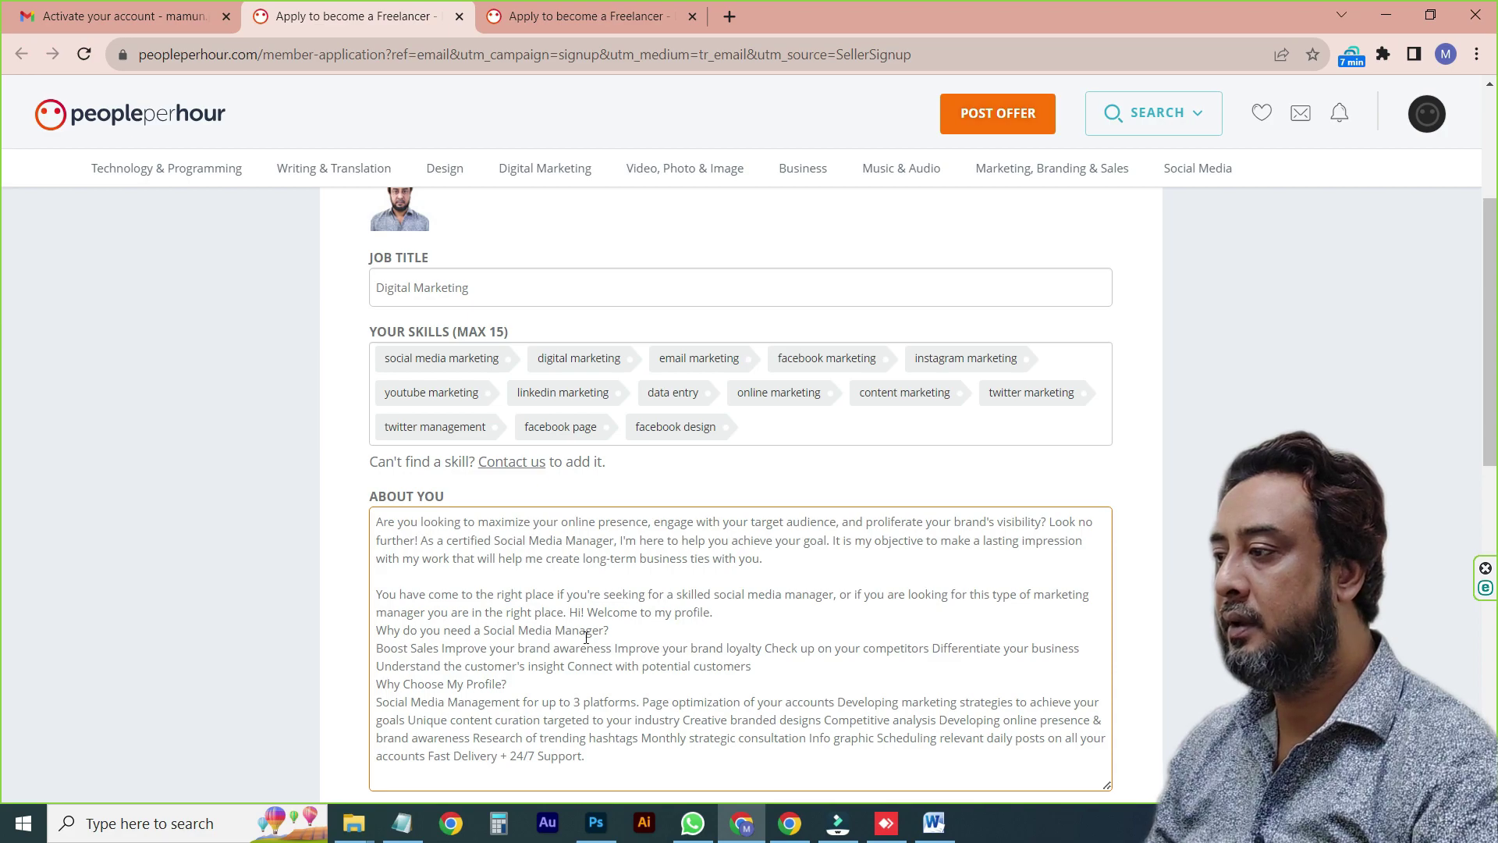
pyautogui.click(743, 616)
pyautogui.press('Return')
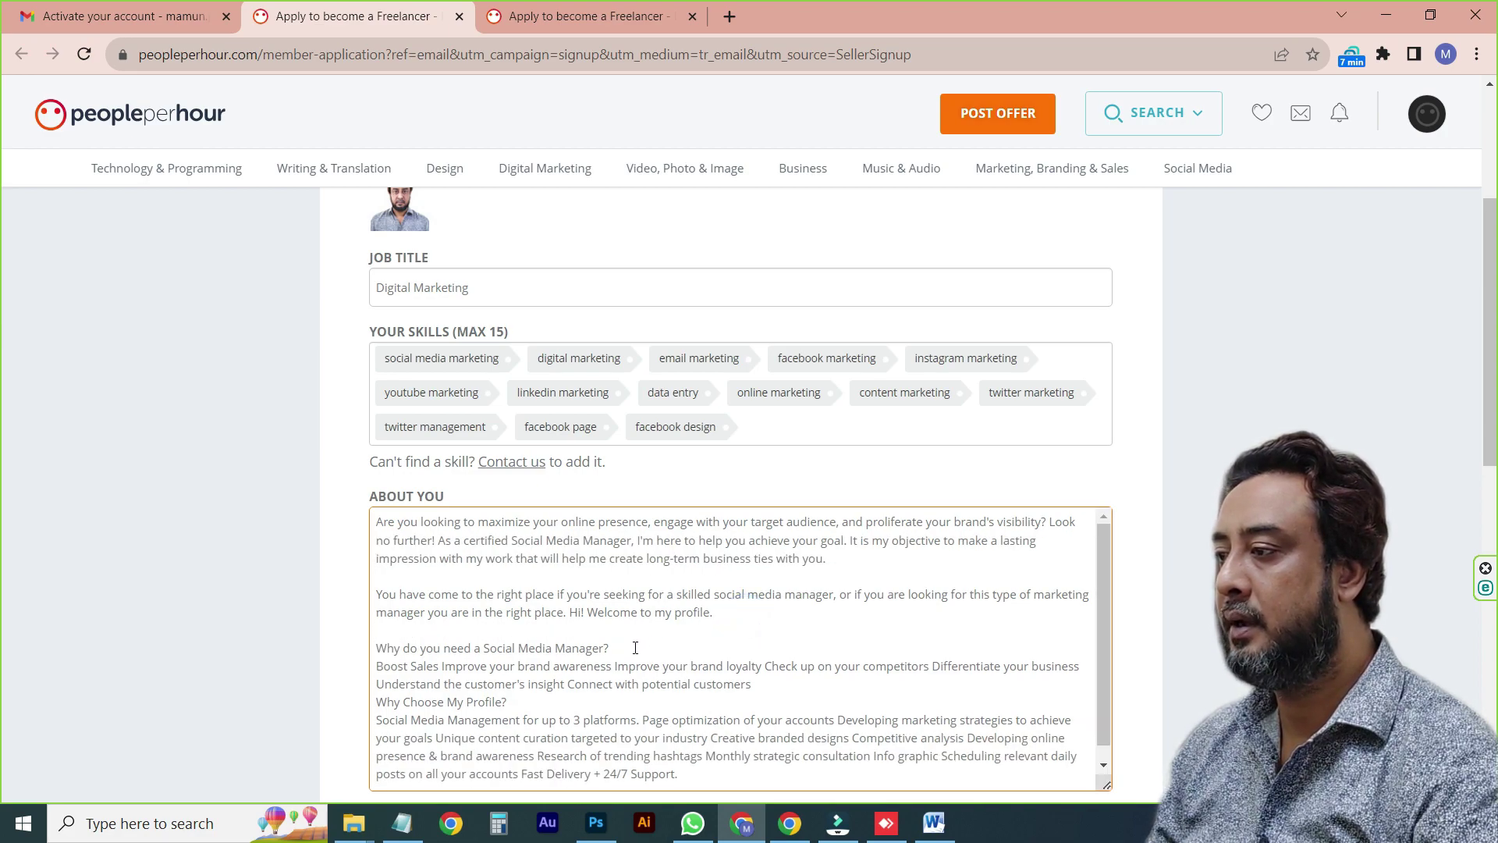
pyautogui.click(793, 692)
pyautogui.press('Return')
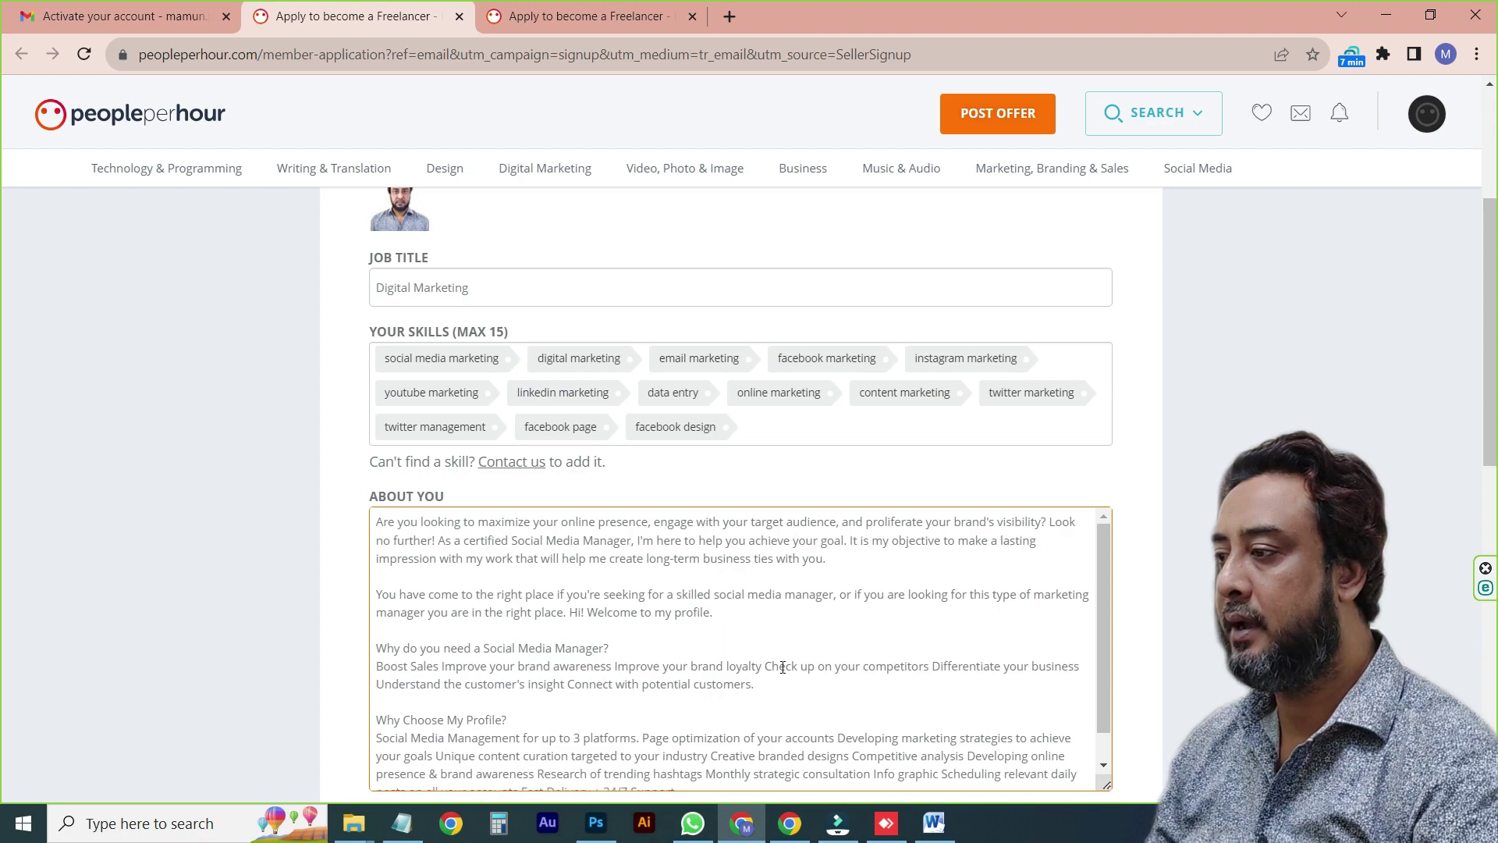
pyautogui.scroll(-1, 744, 624)
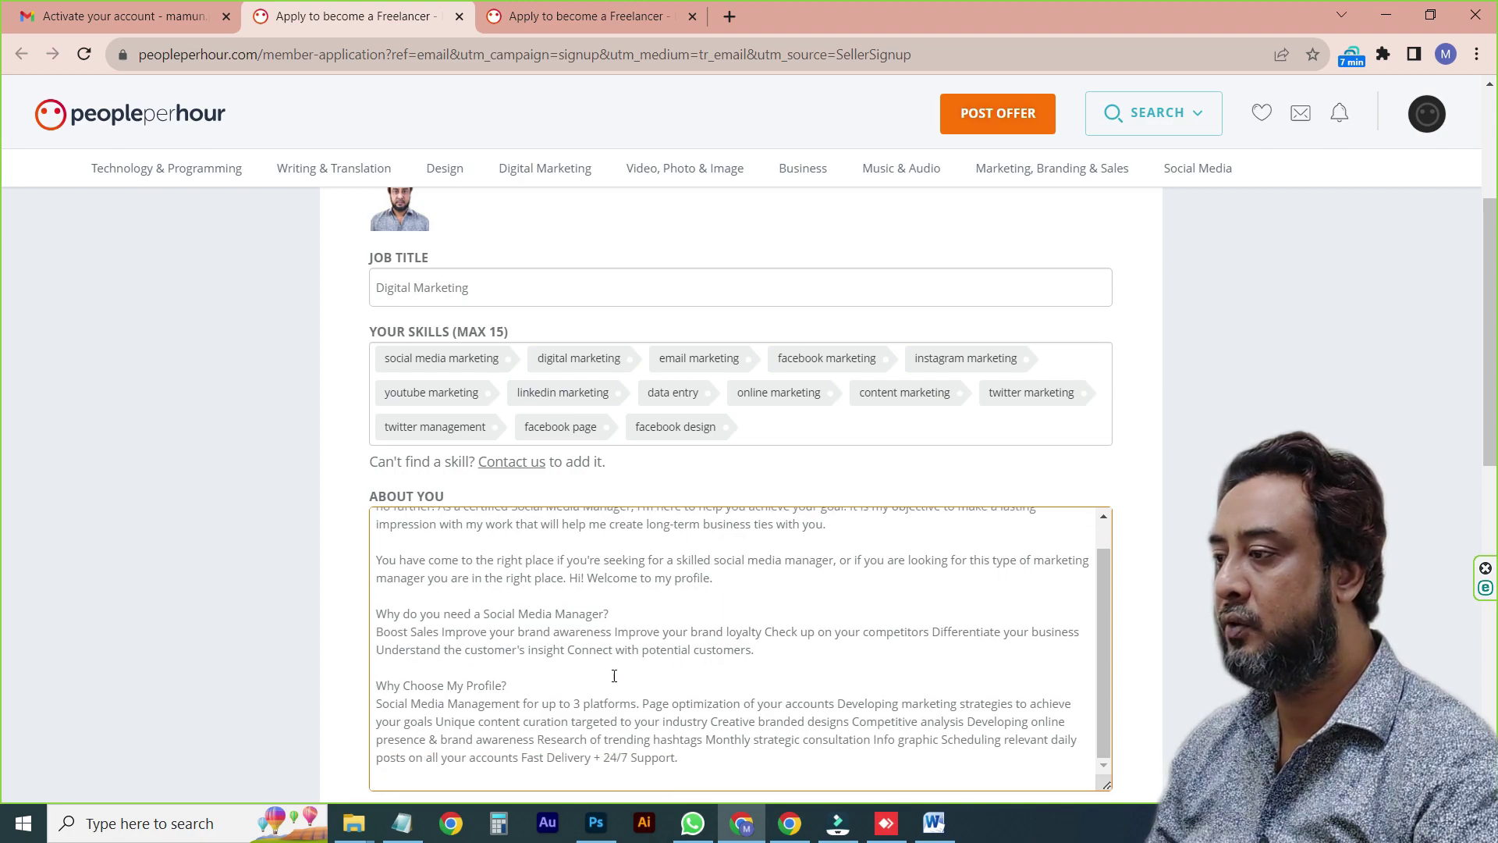
pyautogui.press('Return')
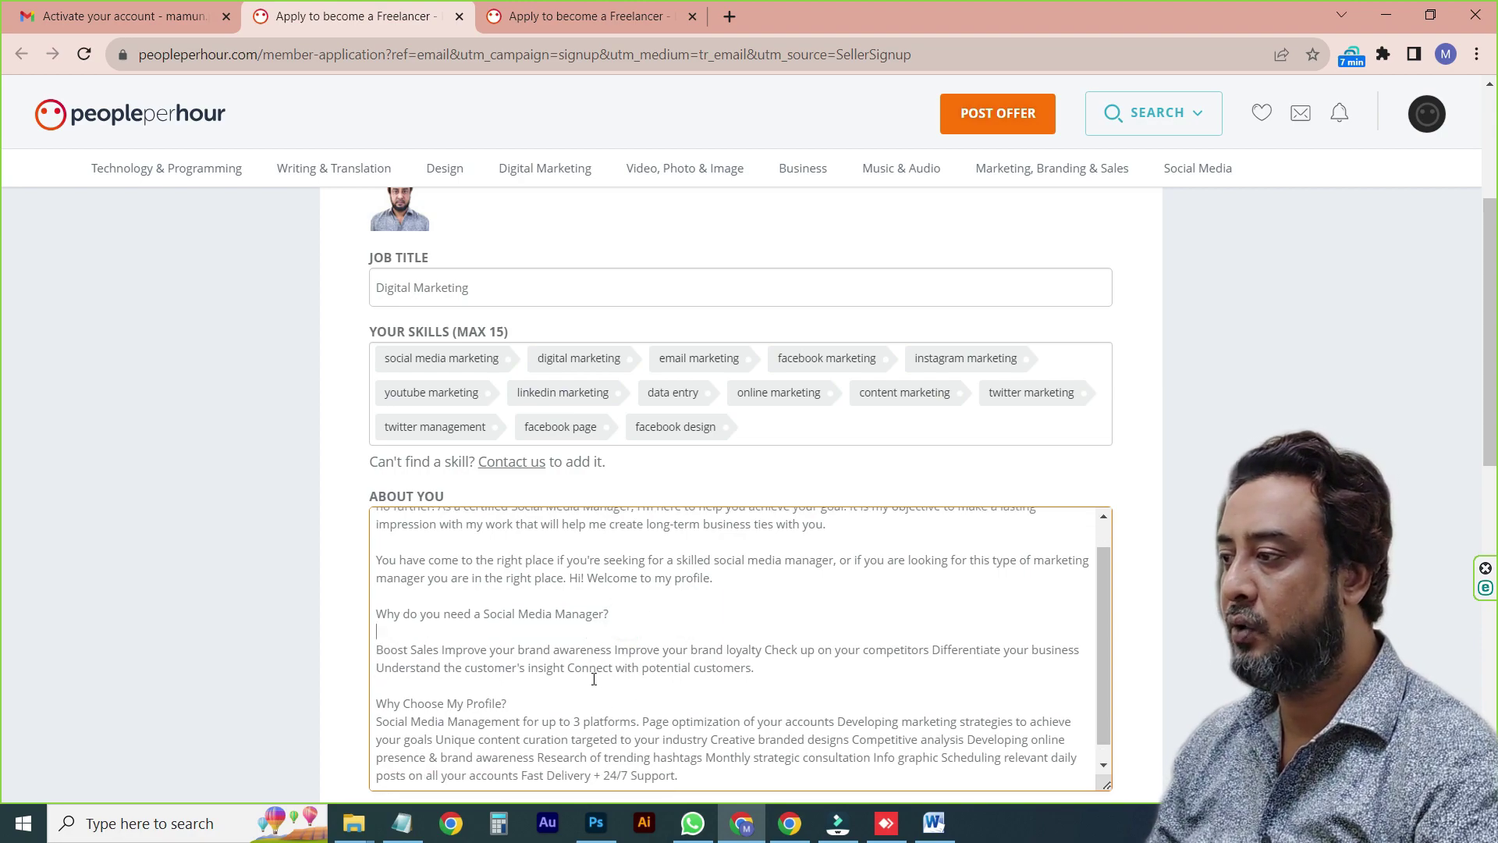
pyautogui.press('BackSpace')
# Select the current location 'Nabinagar, BD' for replacement.
pyautogui.scroll(-1, 649, 660)
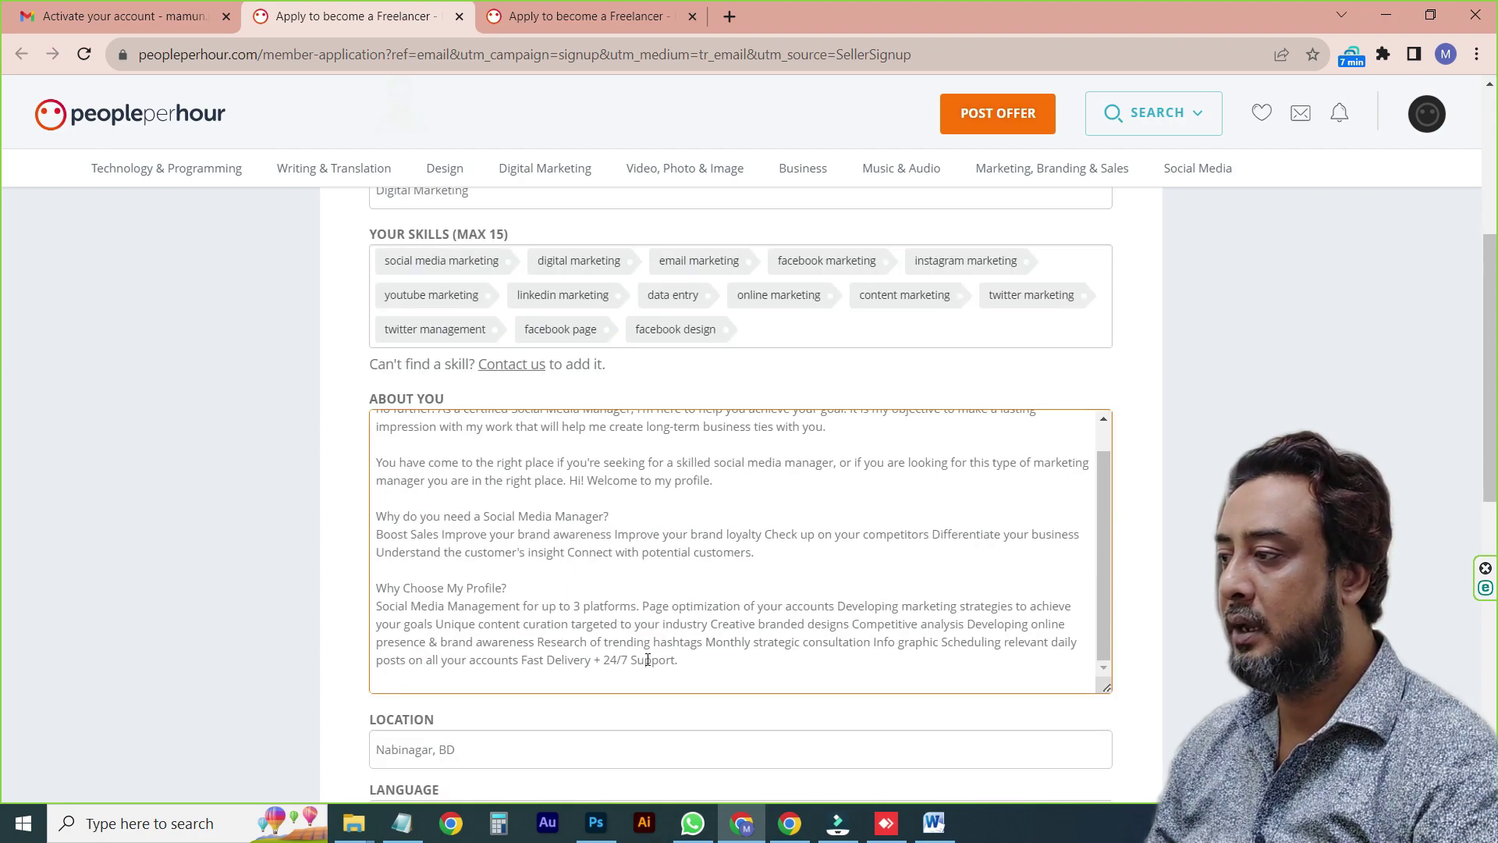
pyautogui.moveTo(1104, 521); pyautogui.dragTo(1114, 568)
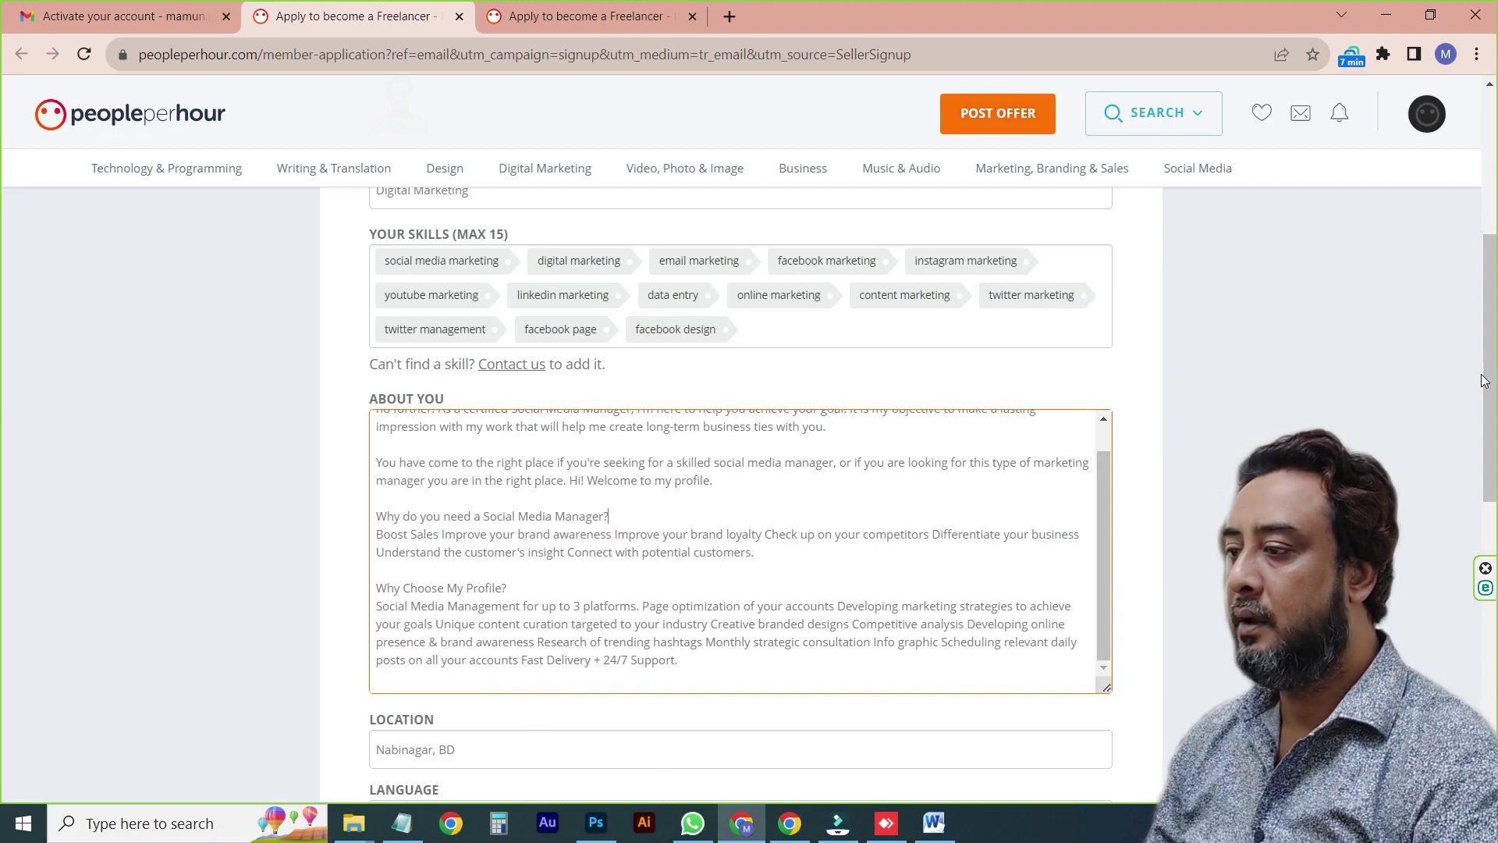
pyautogui.scroll(-4, 1491, 369)
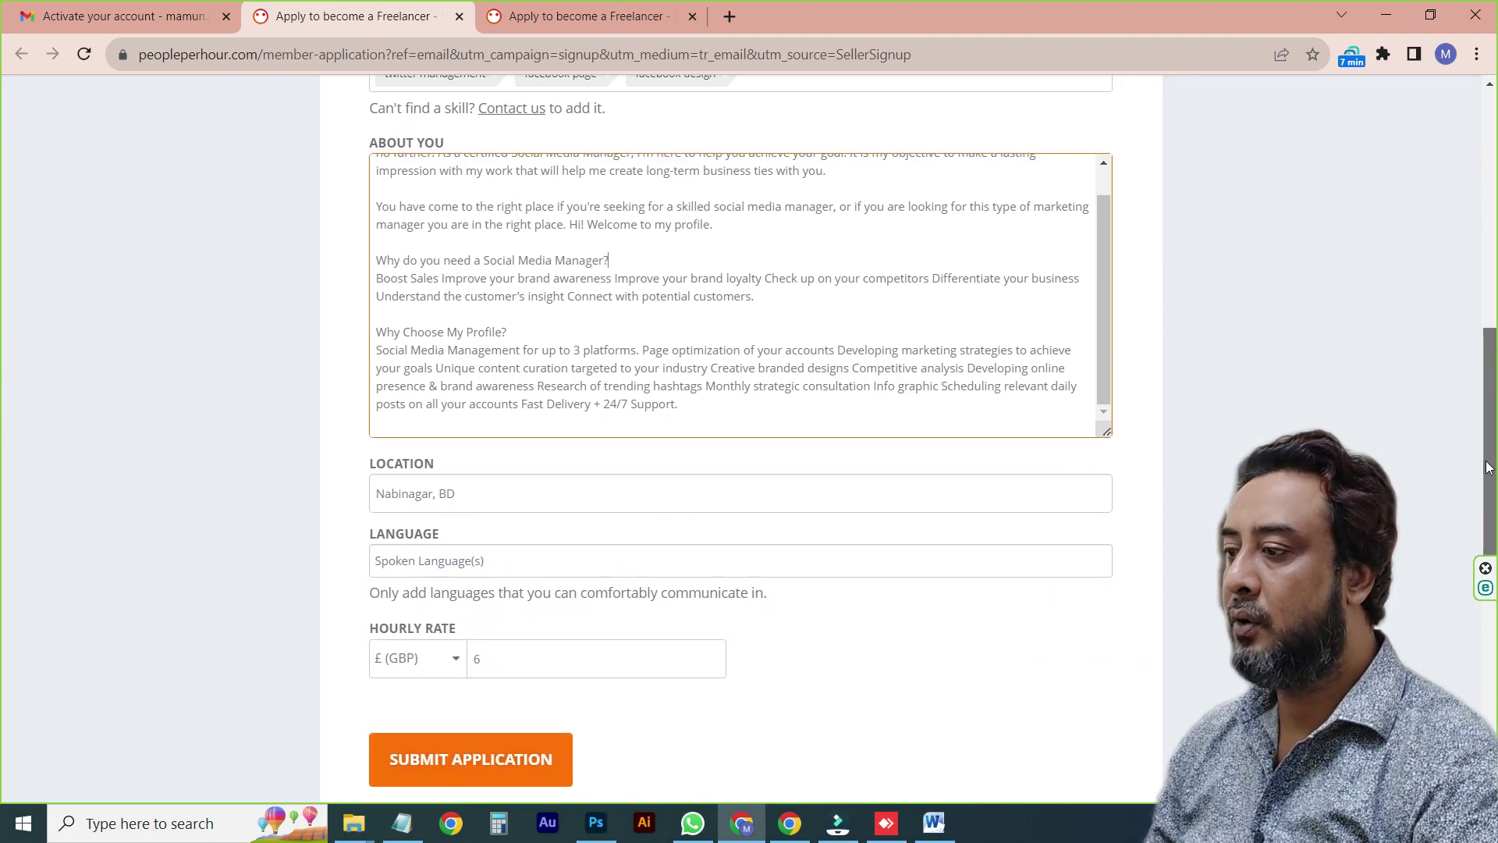
pyautogui.click(417, 473)
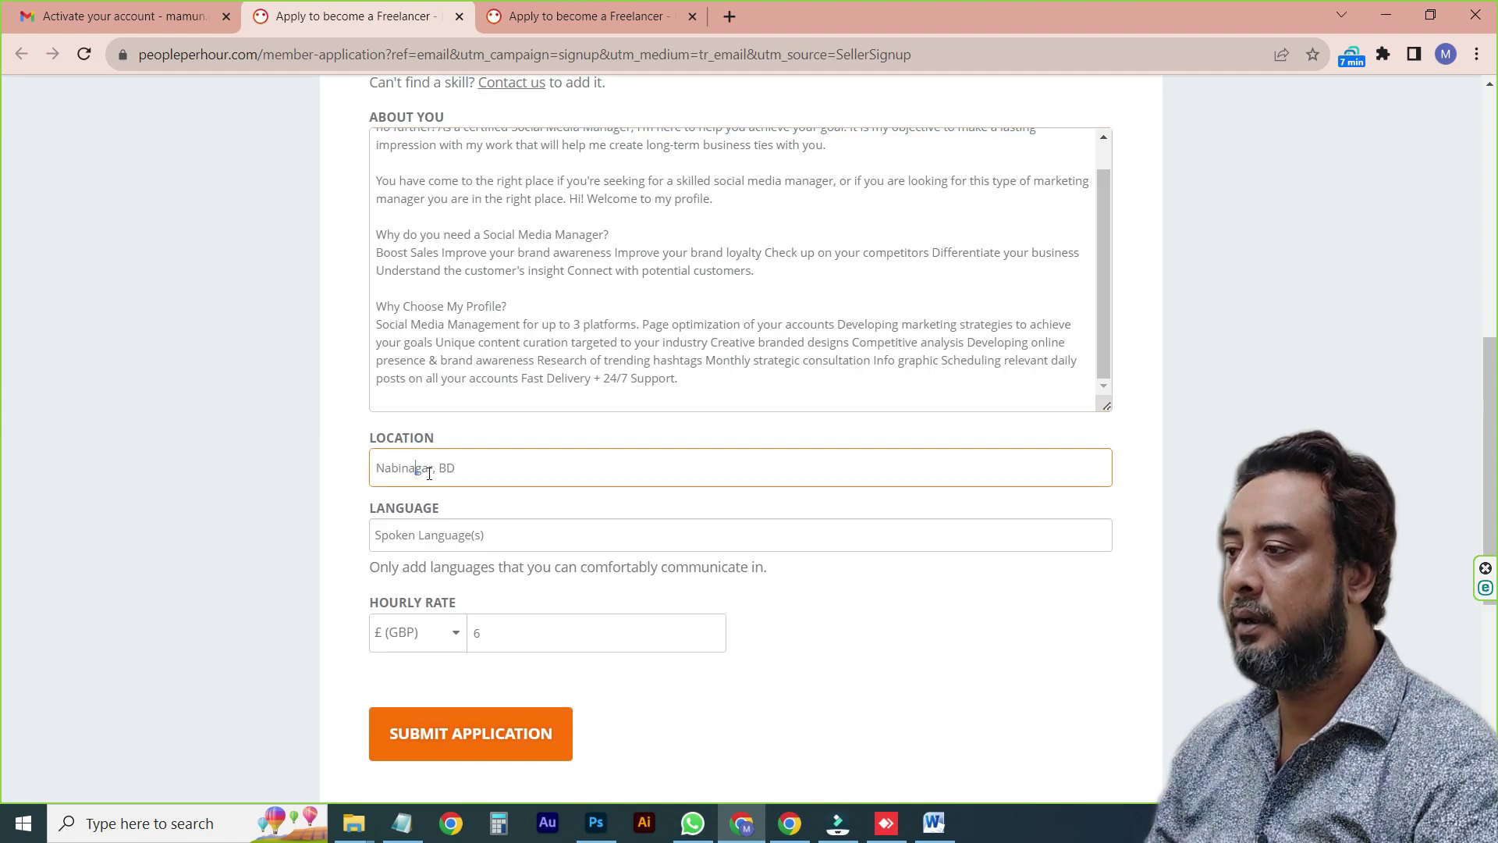
pyautogui.moveTo(496, 479); pyautogui.dragTo(341, 479)
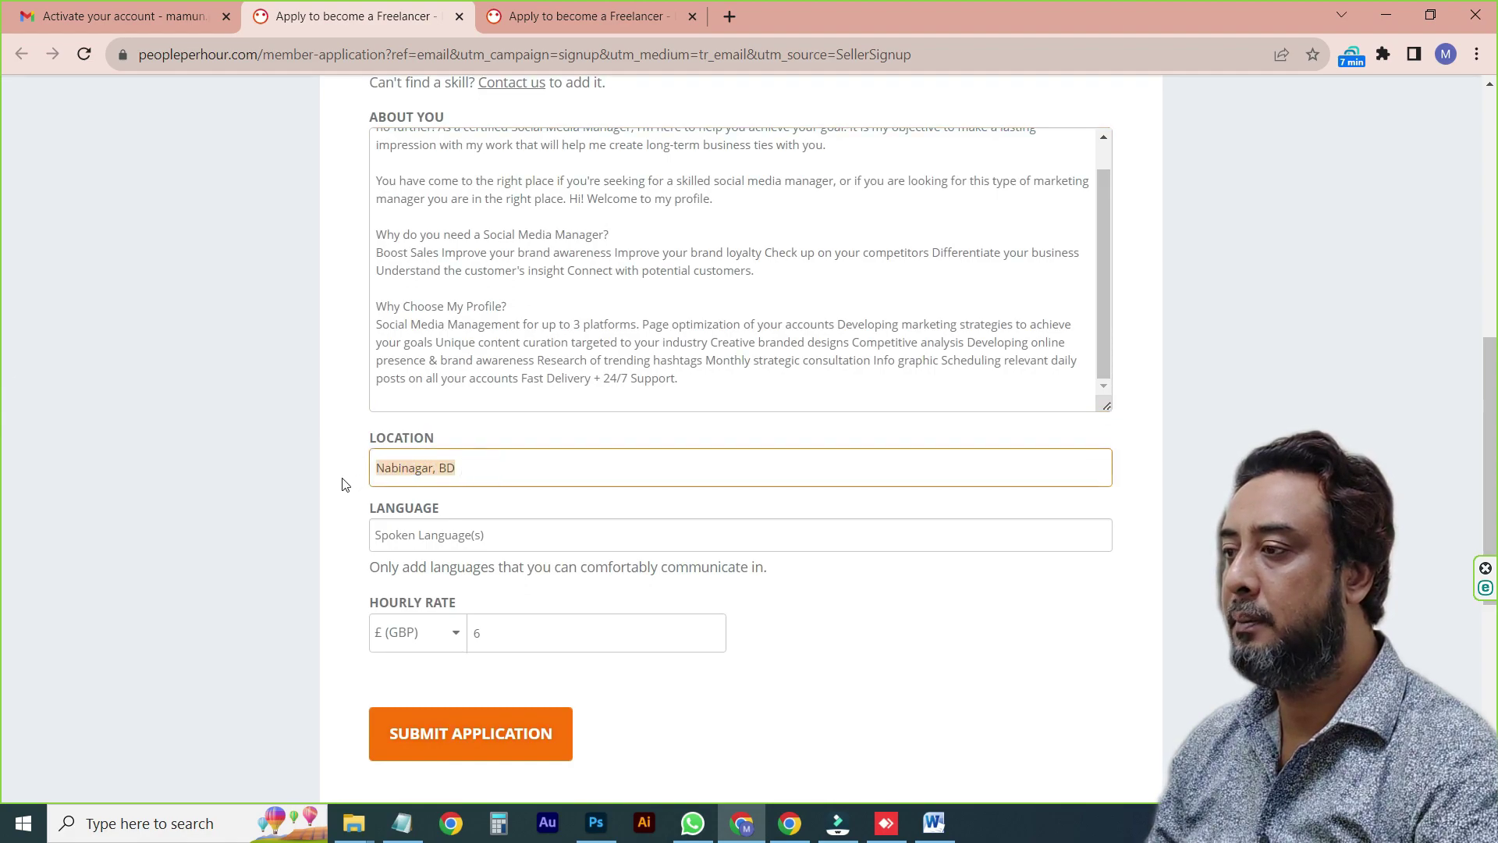
# Replace the location with Dhaka, BD and add English, Bengali and Hindi languages.
pyautogui.write('D')
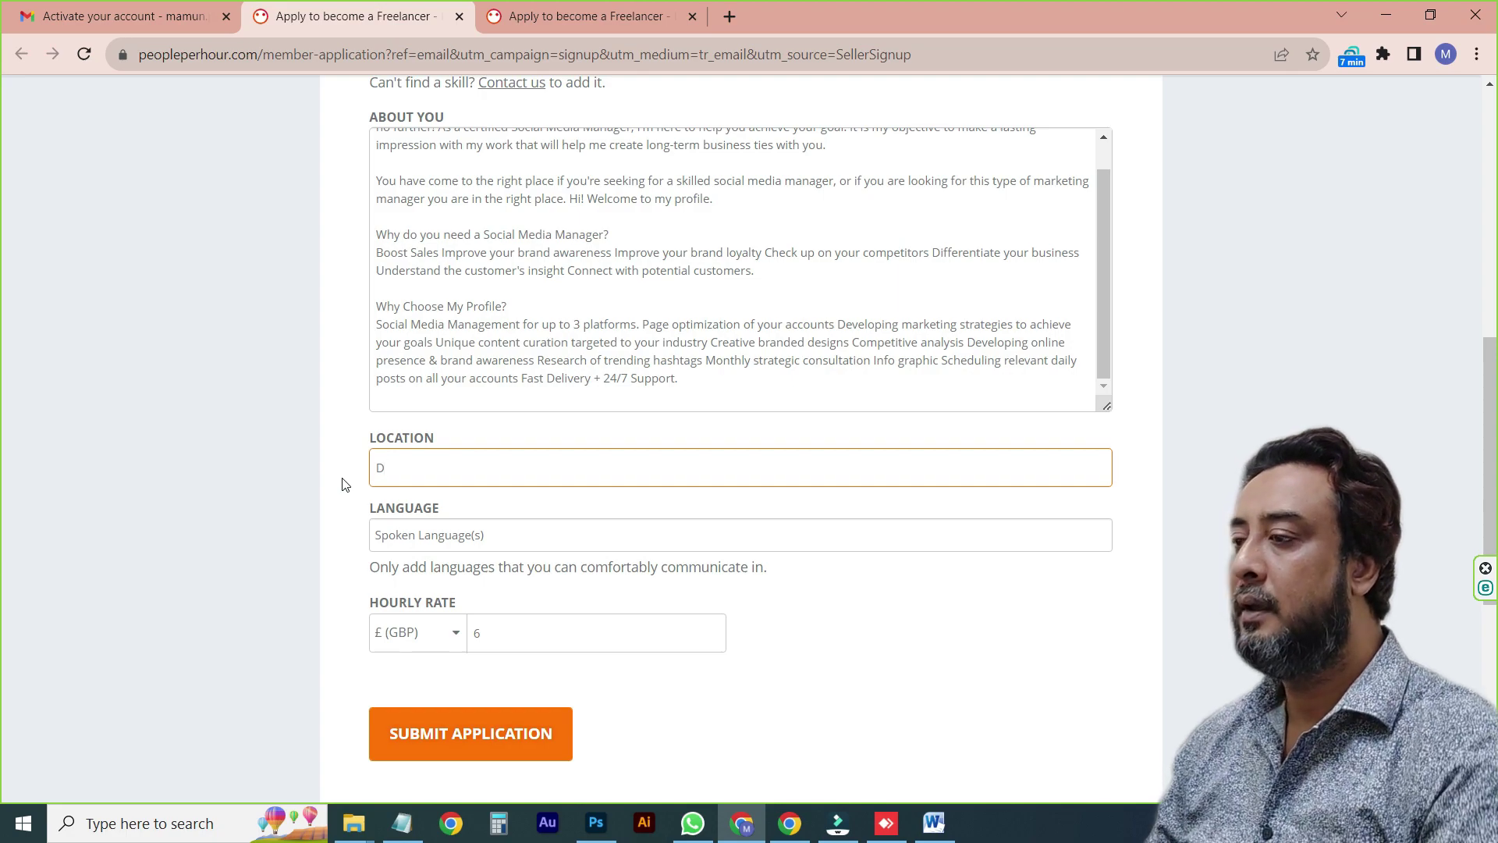
pyautogui.write('haka, BD')
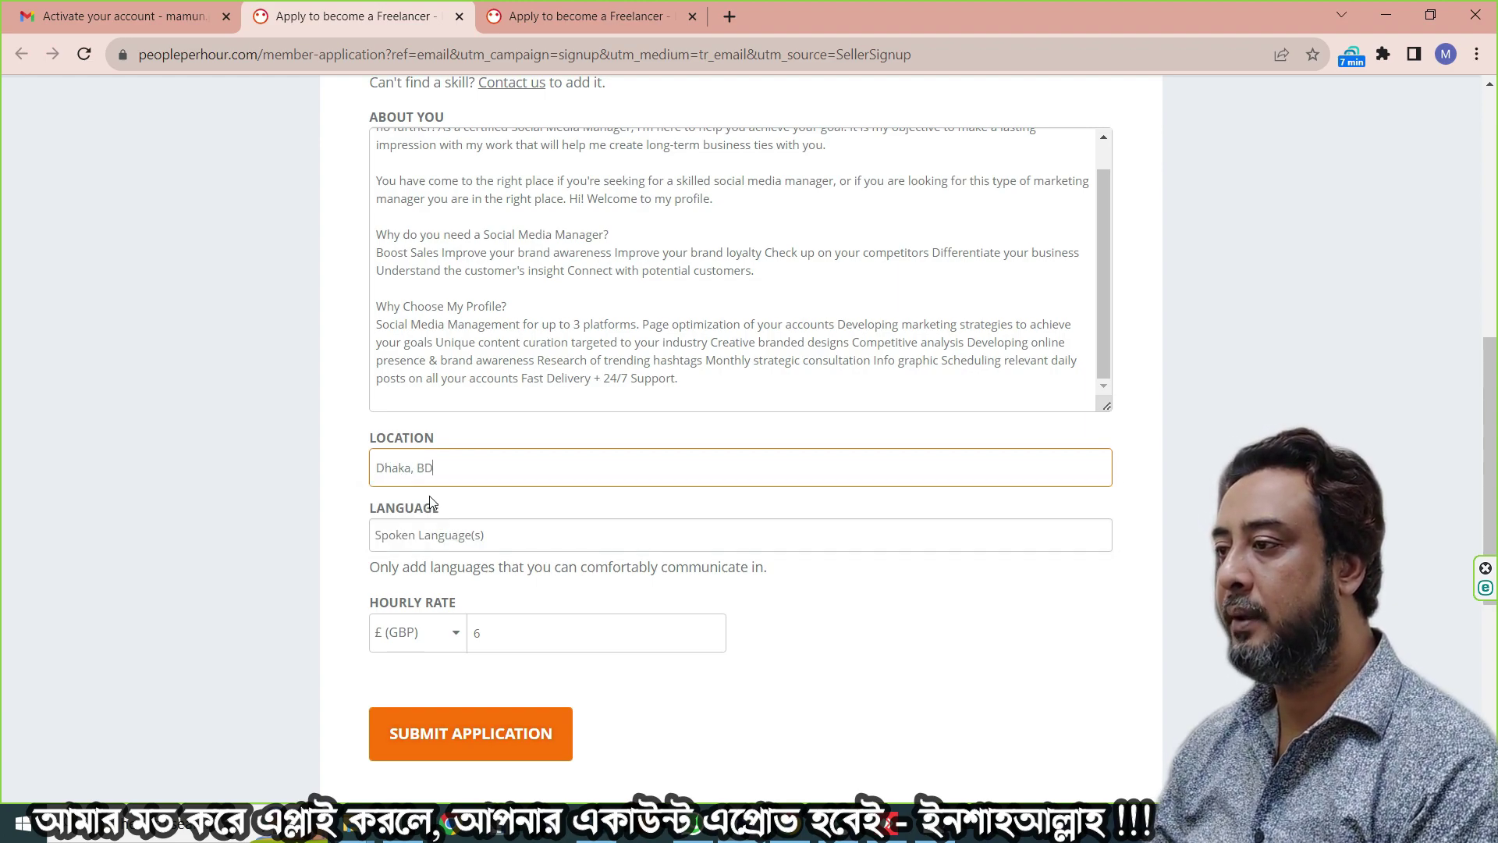
pyautogui.click(430, 496)
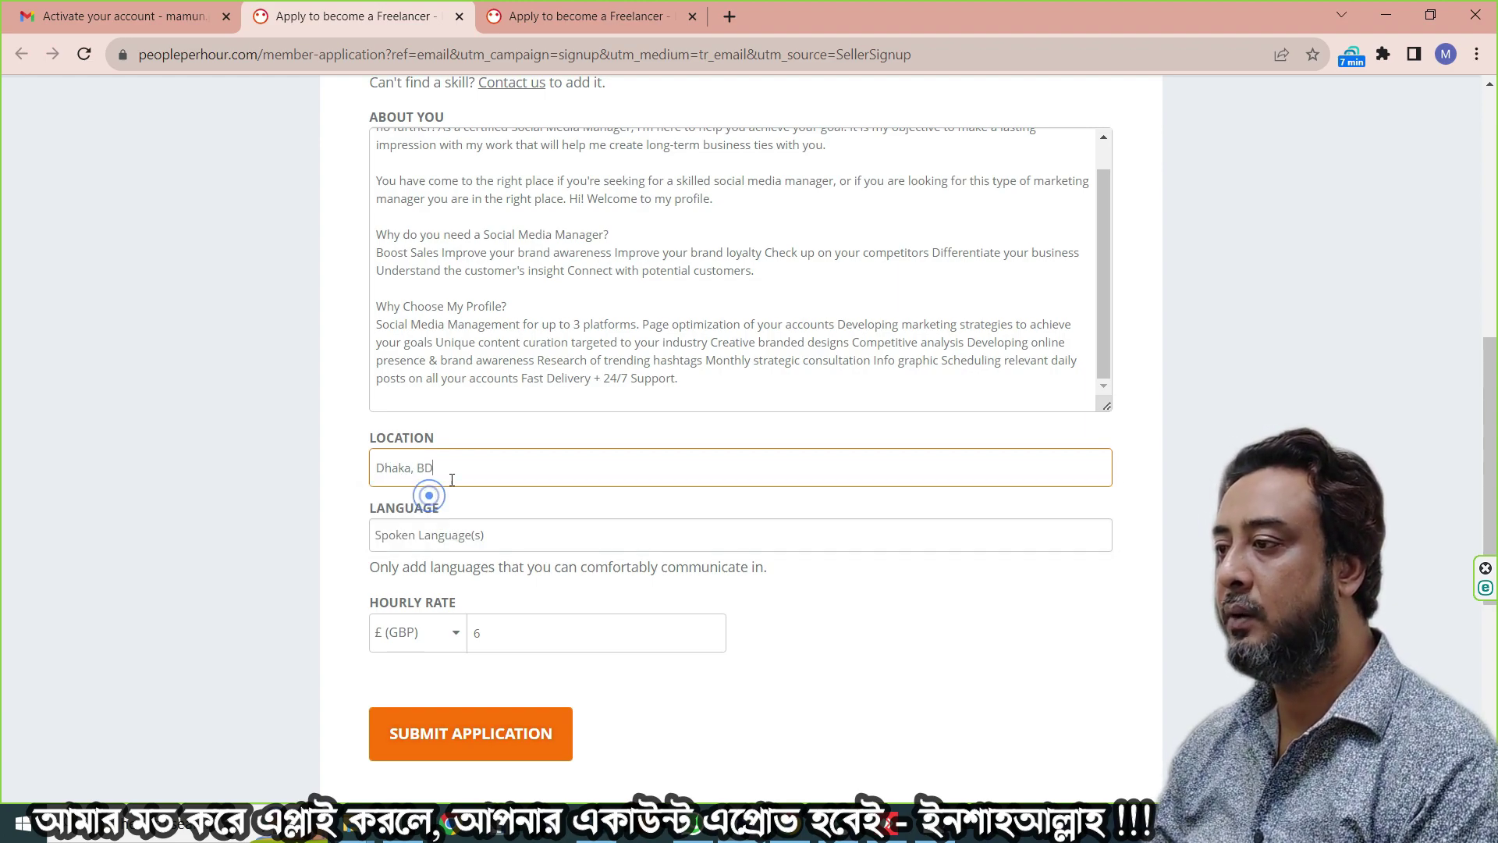
pyautogui.click(504, 540)
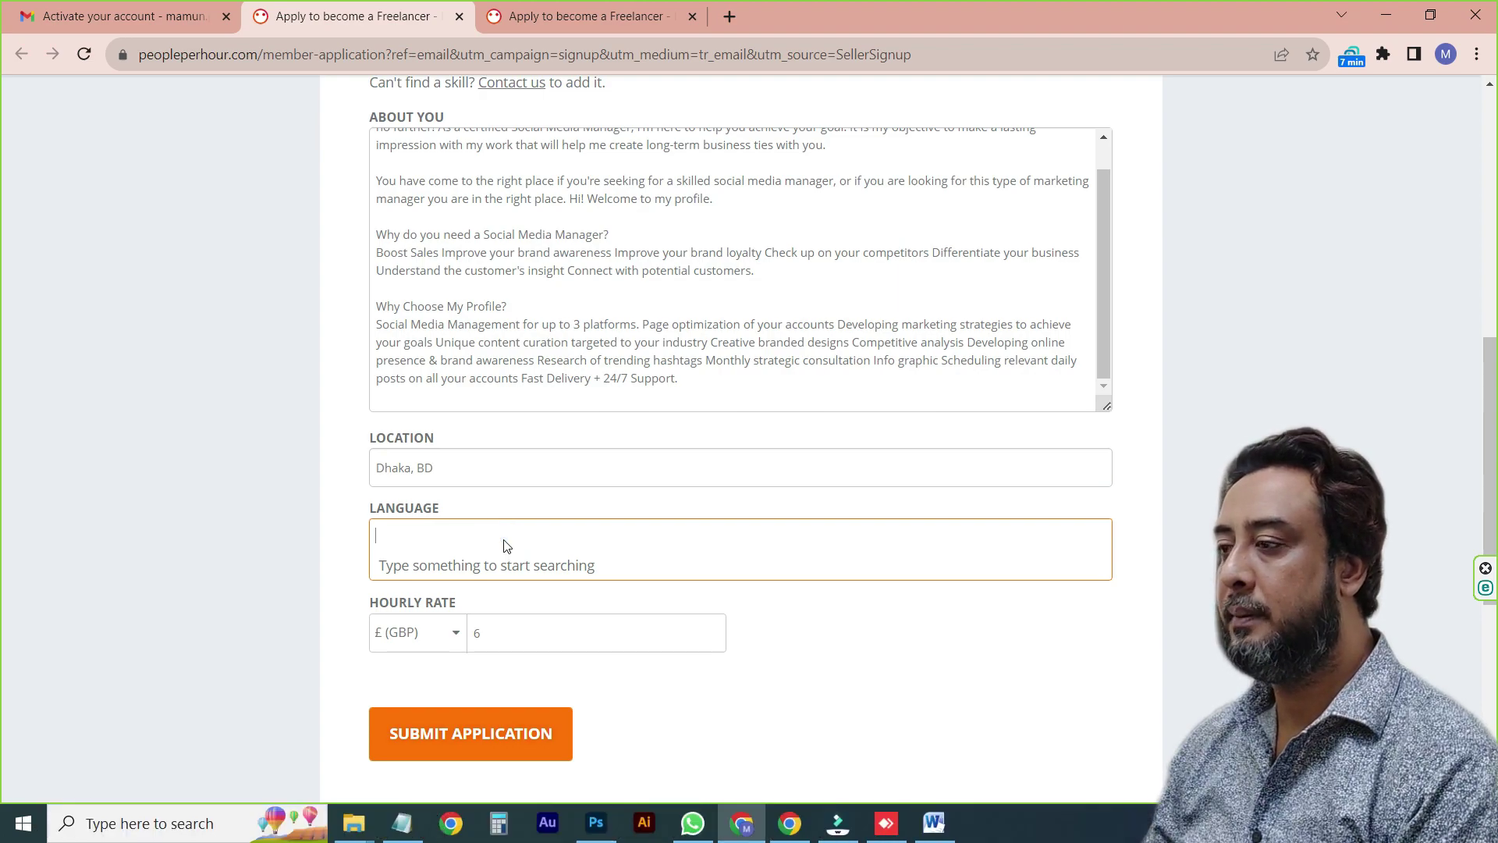
pyautogui.write('English')
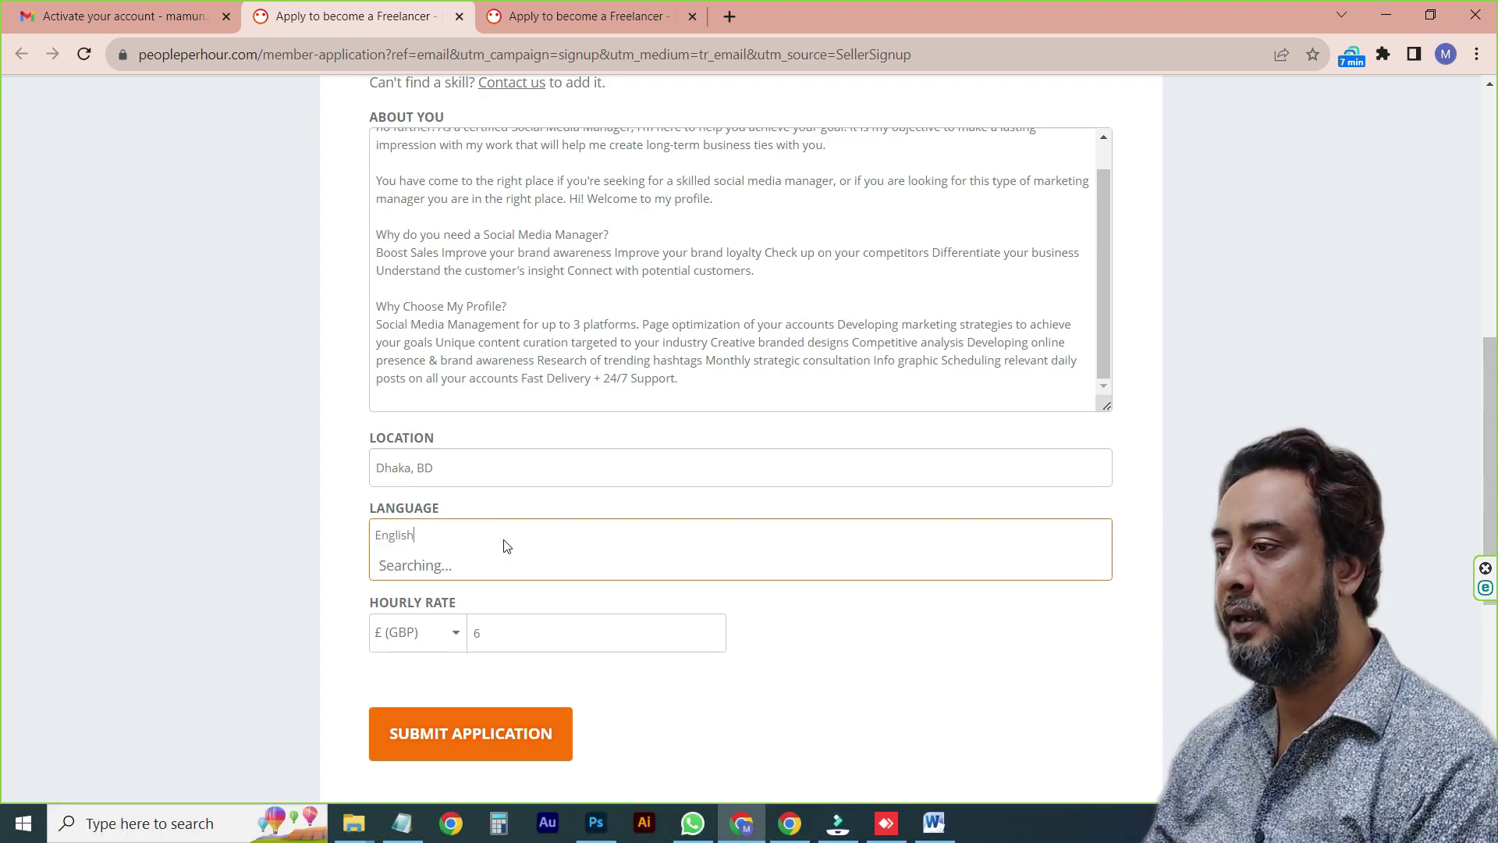
pyautogui.click(401, 570)
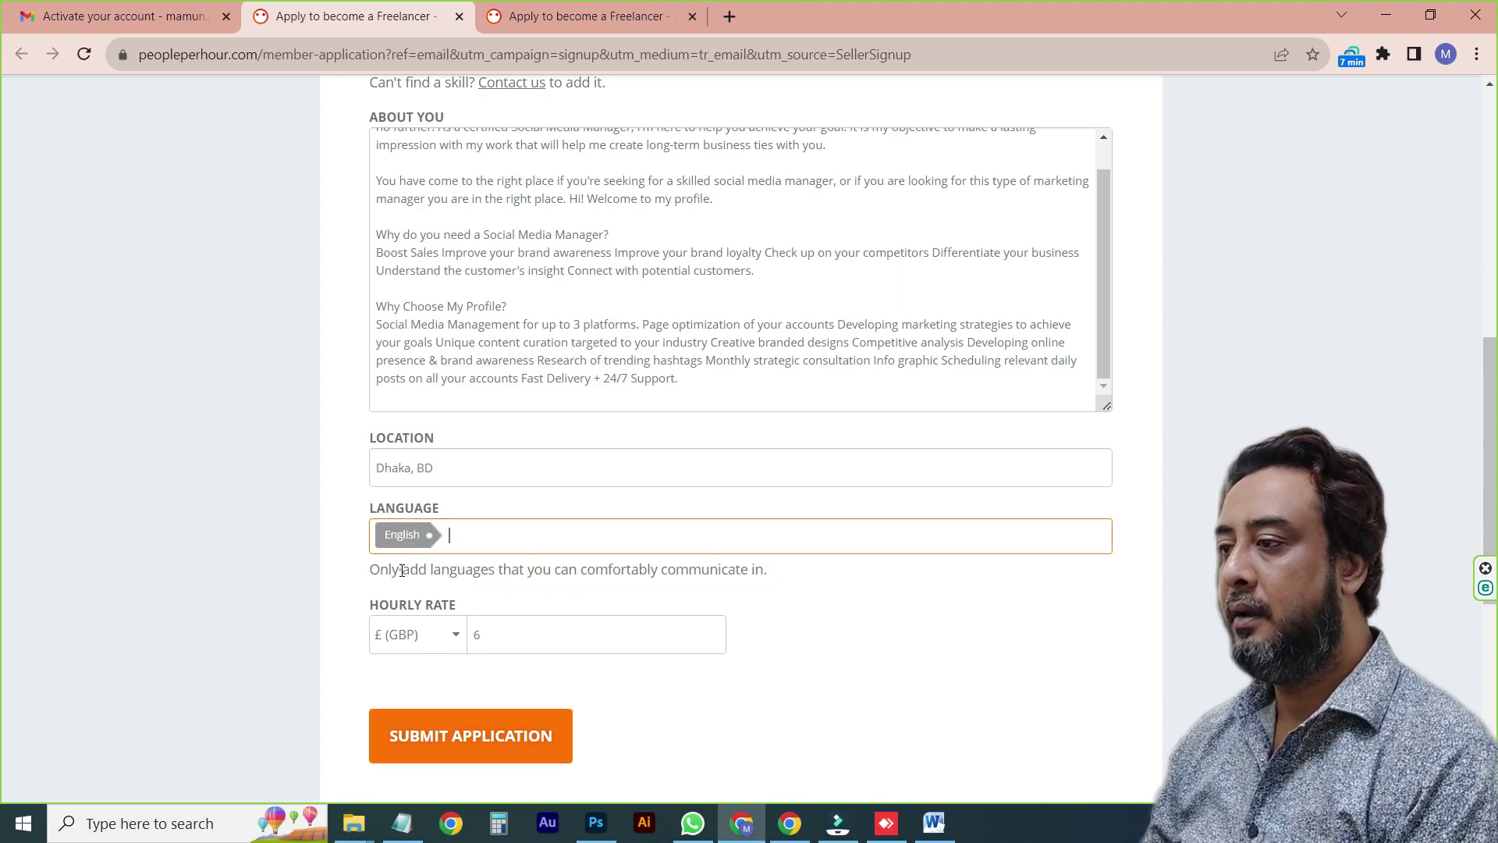
pyautogui.write('Bengali')
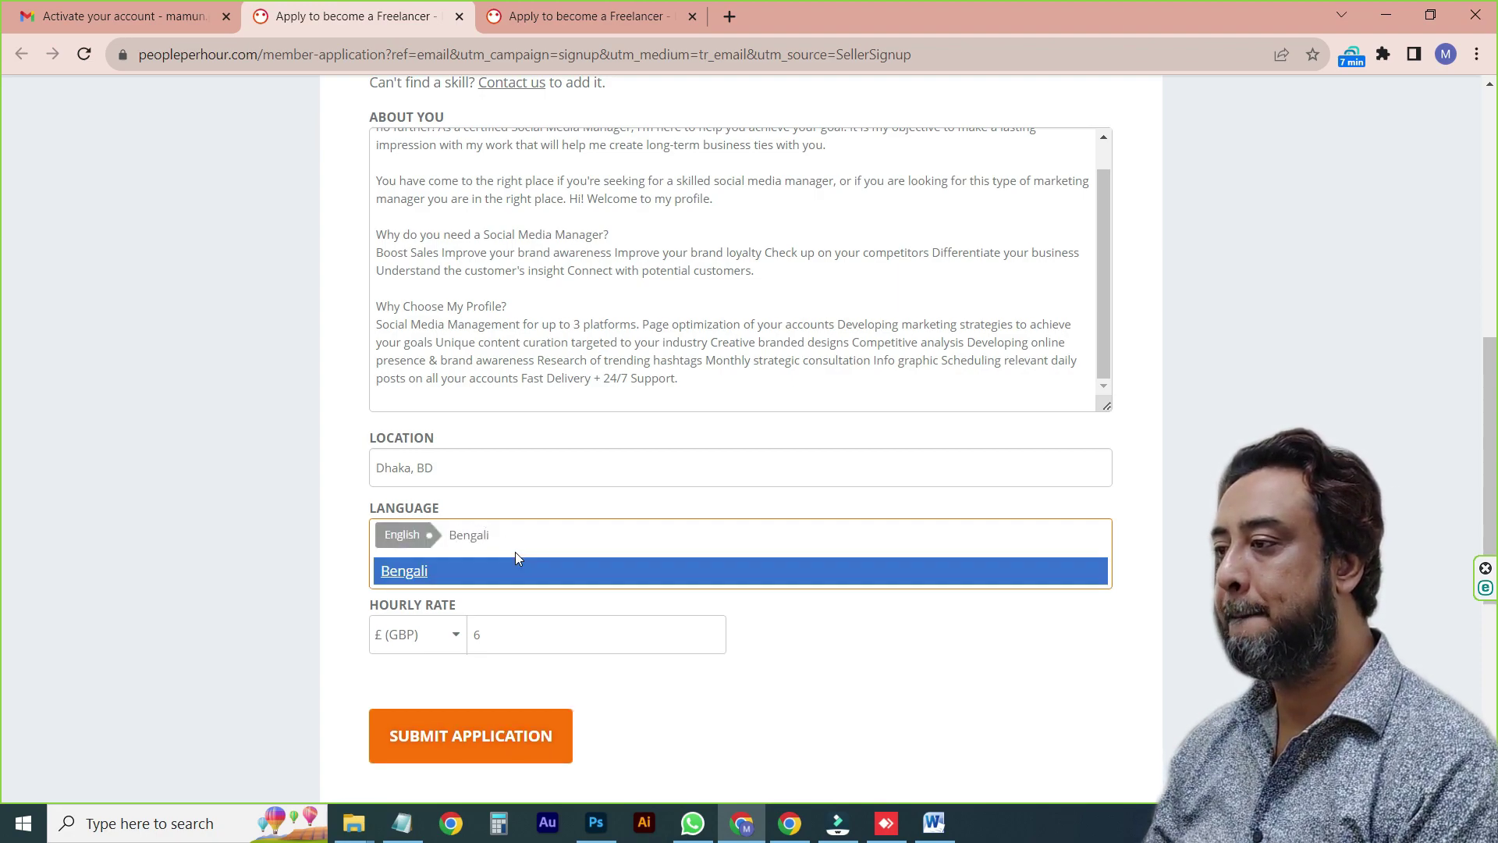
pyautogui.click(548, 577)
pyautogui.write('Hindi')
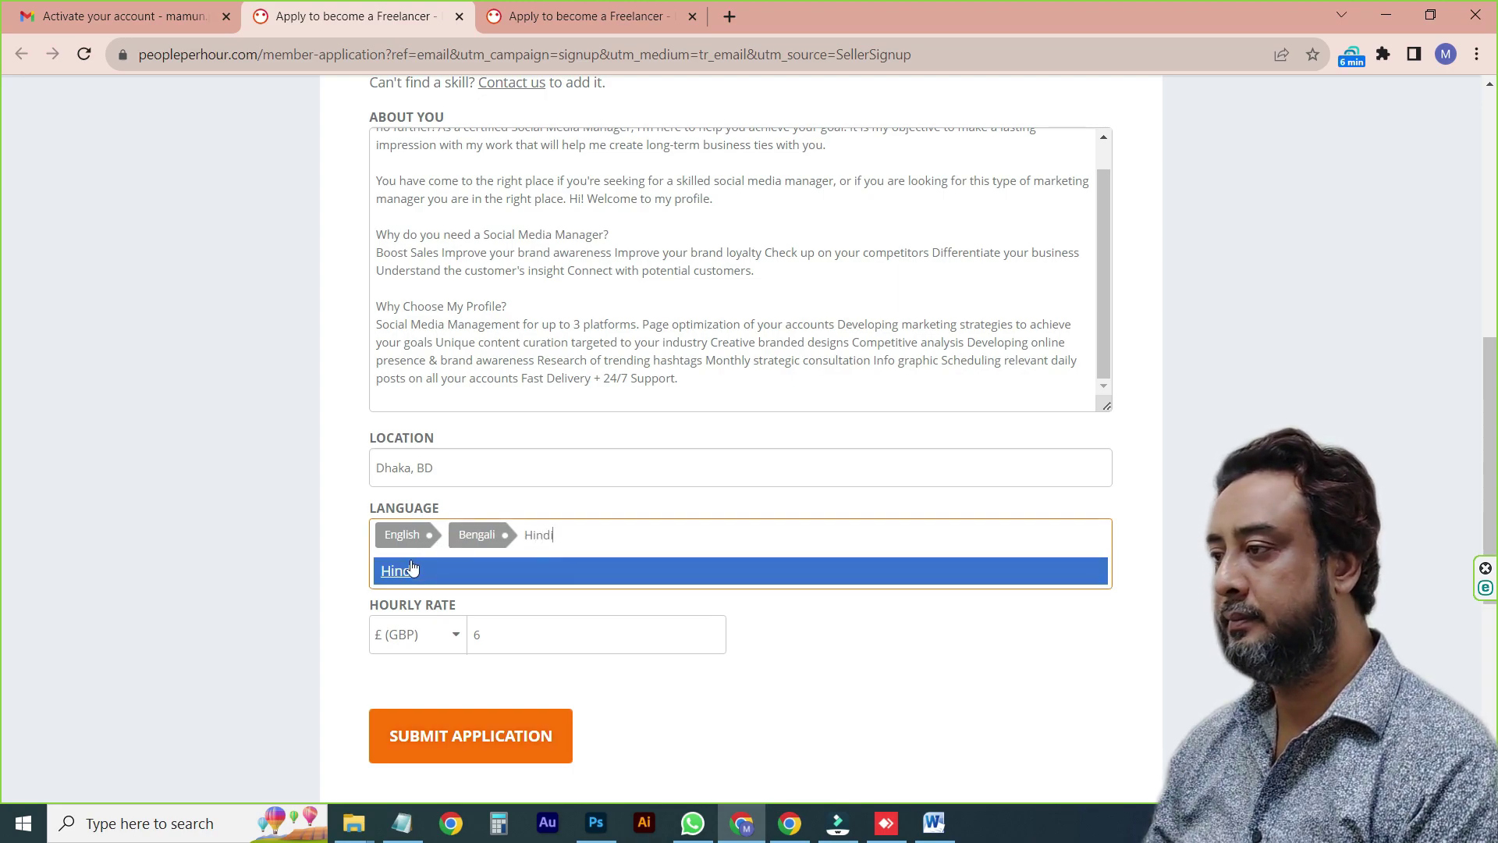
pyautogui.click(406, 568)
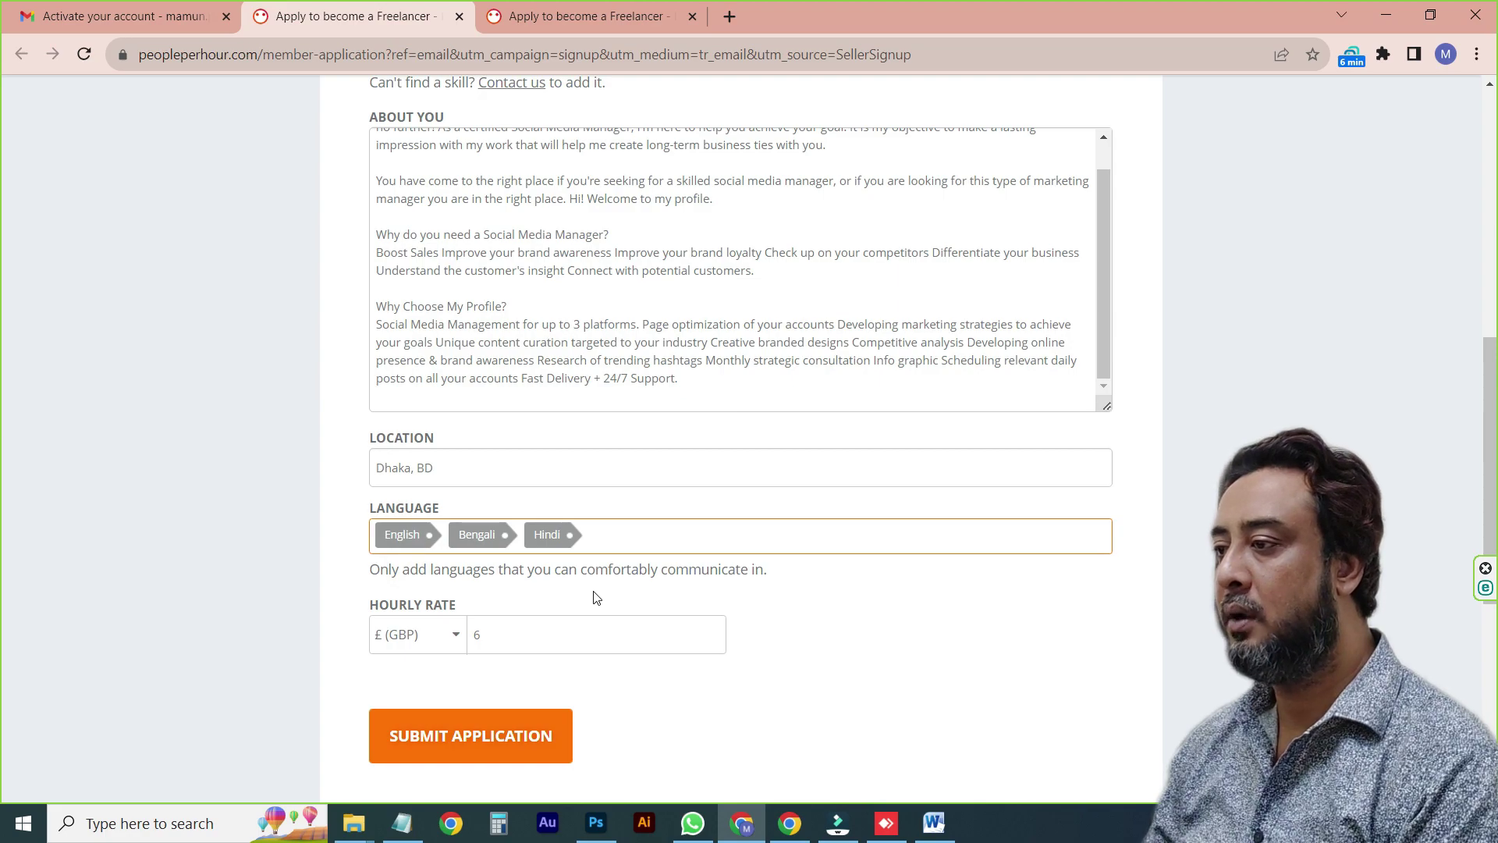
pyautogui.scroll(-1, 528, 596)
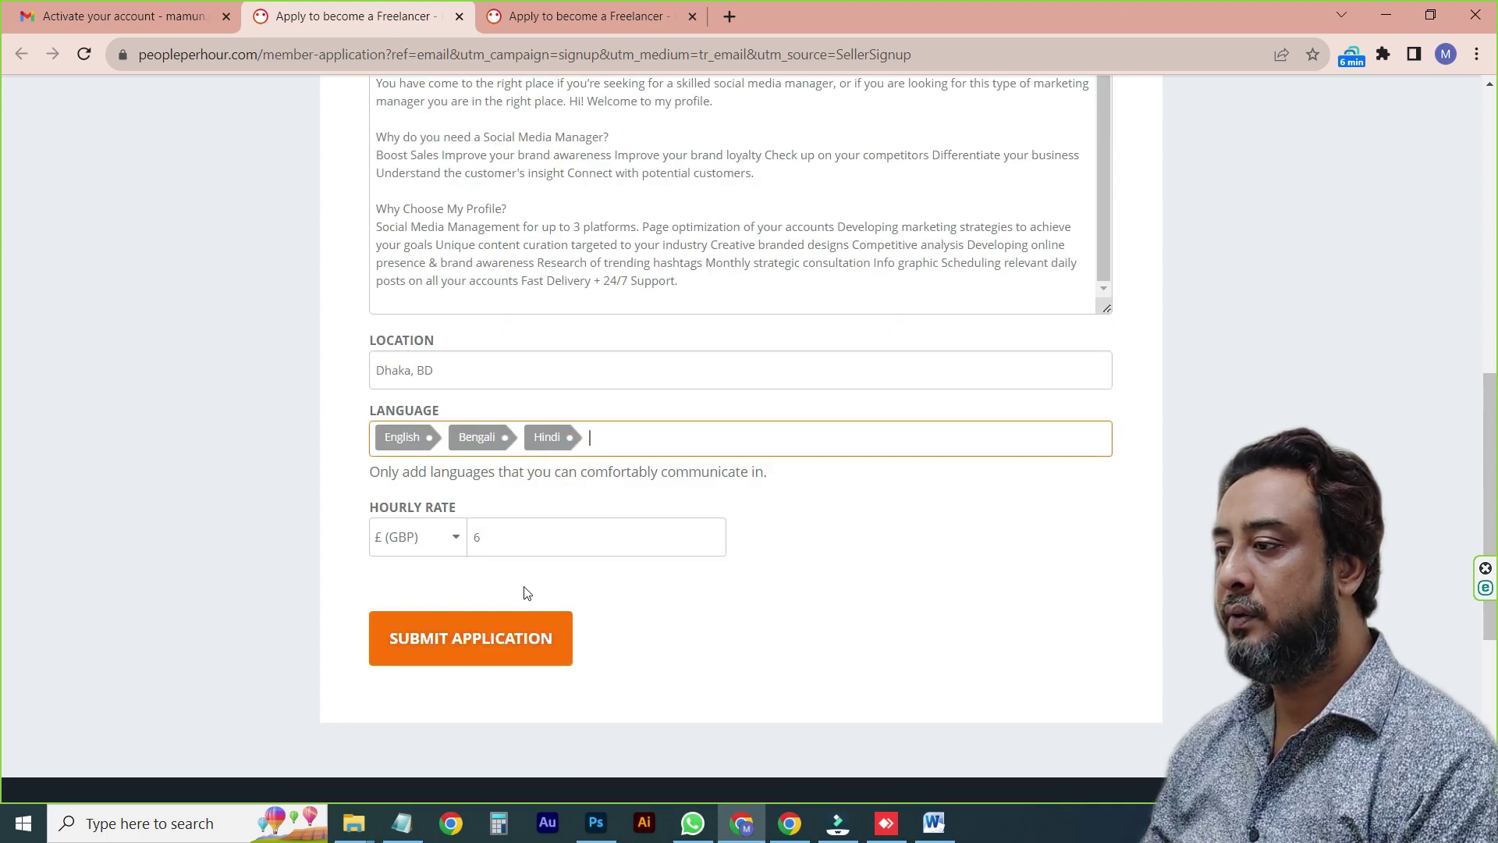
pyautogui.click(456, 538)
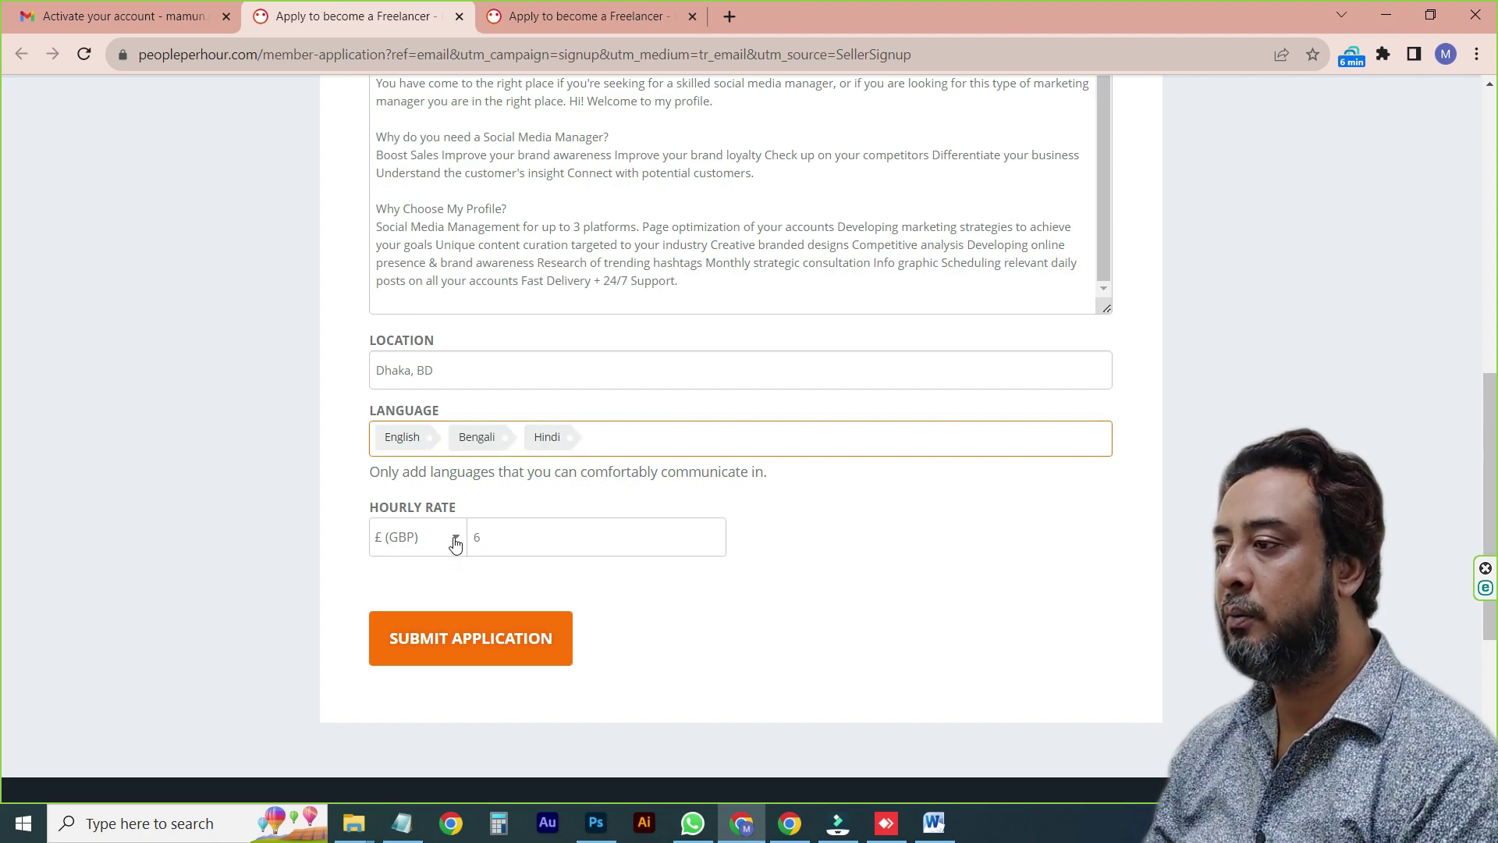
pyautogui.click(420, 572)
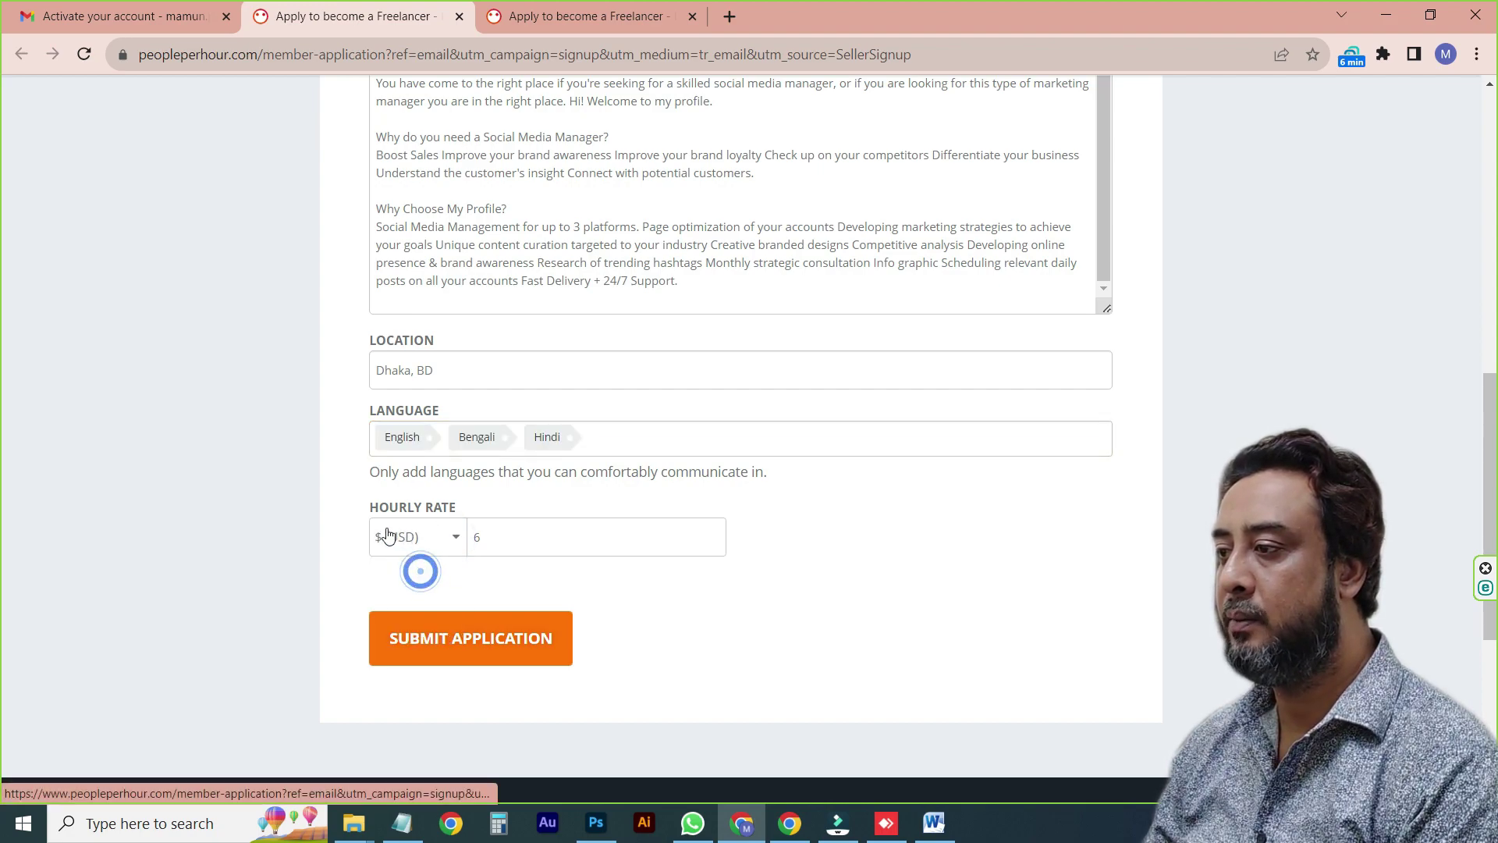
pyautogui.click(498, 538)
pyautogui.write('15')
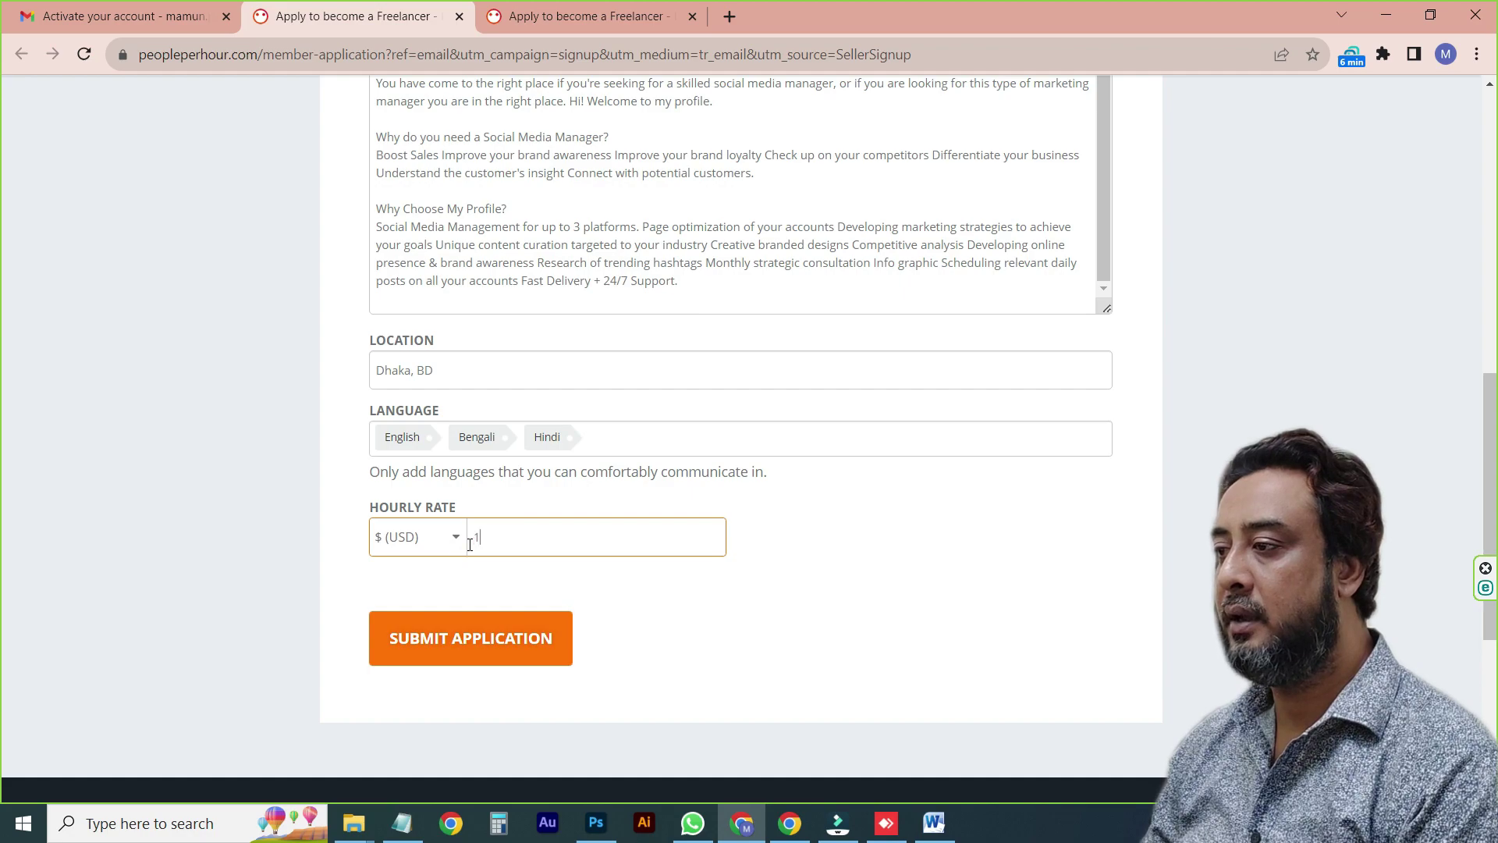
pyautogui.click(624, 573)
pyautogui.scroll(3, 733, 451)
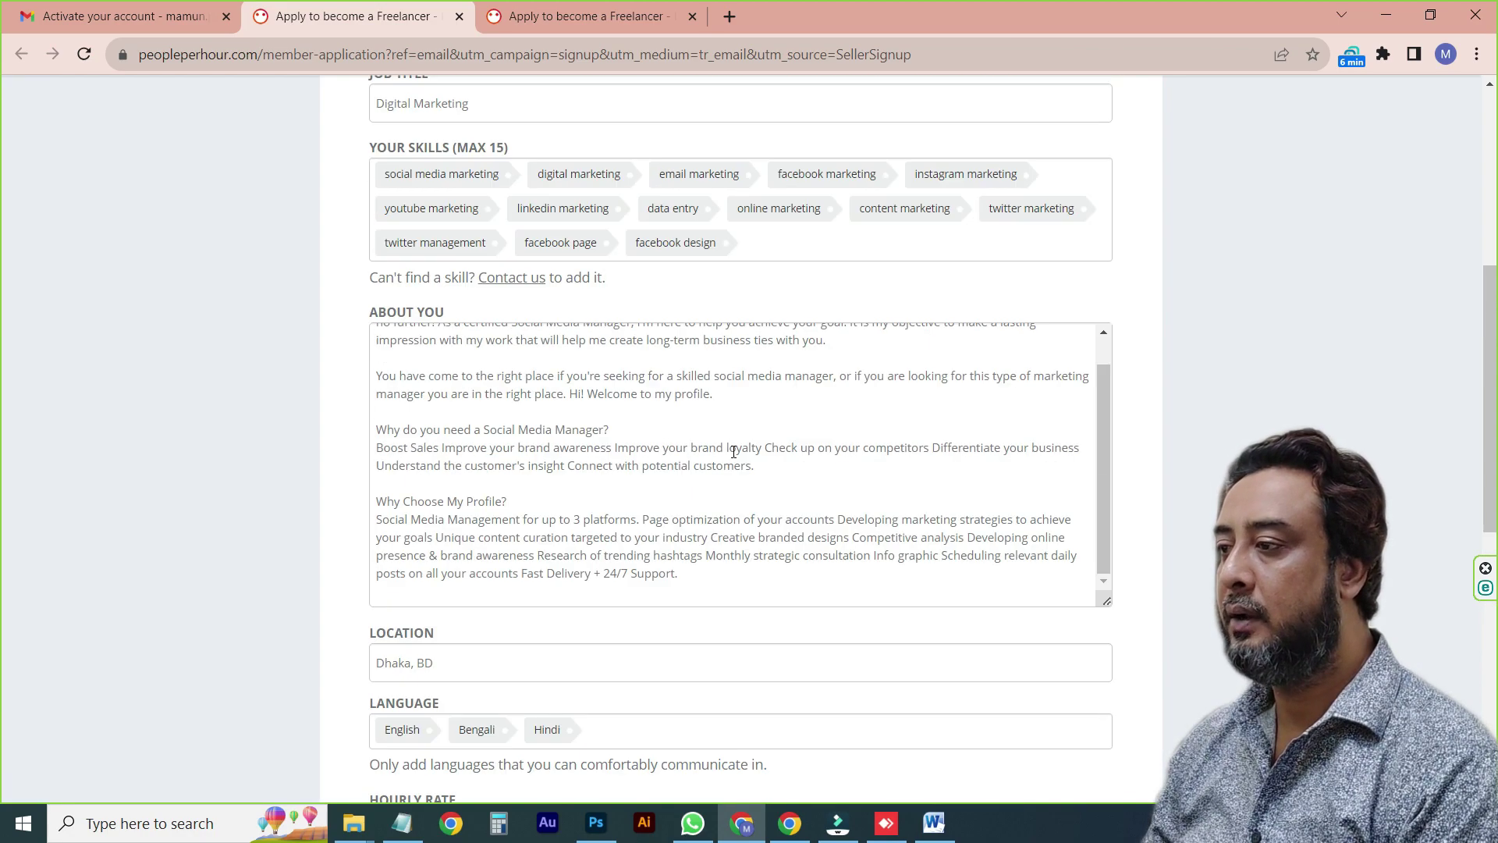
pyautogui.scroll(6, 734, 451)
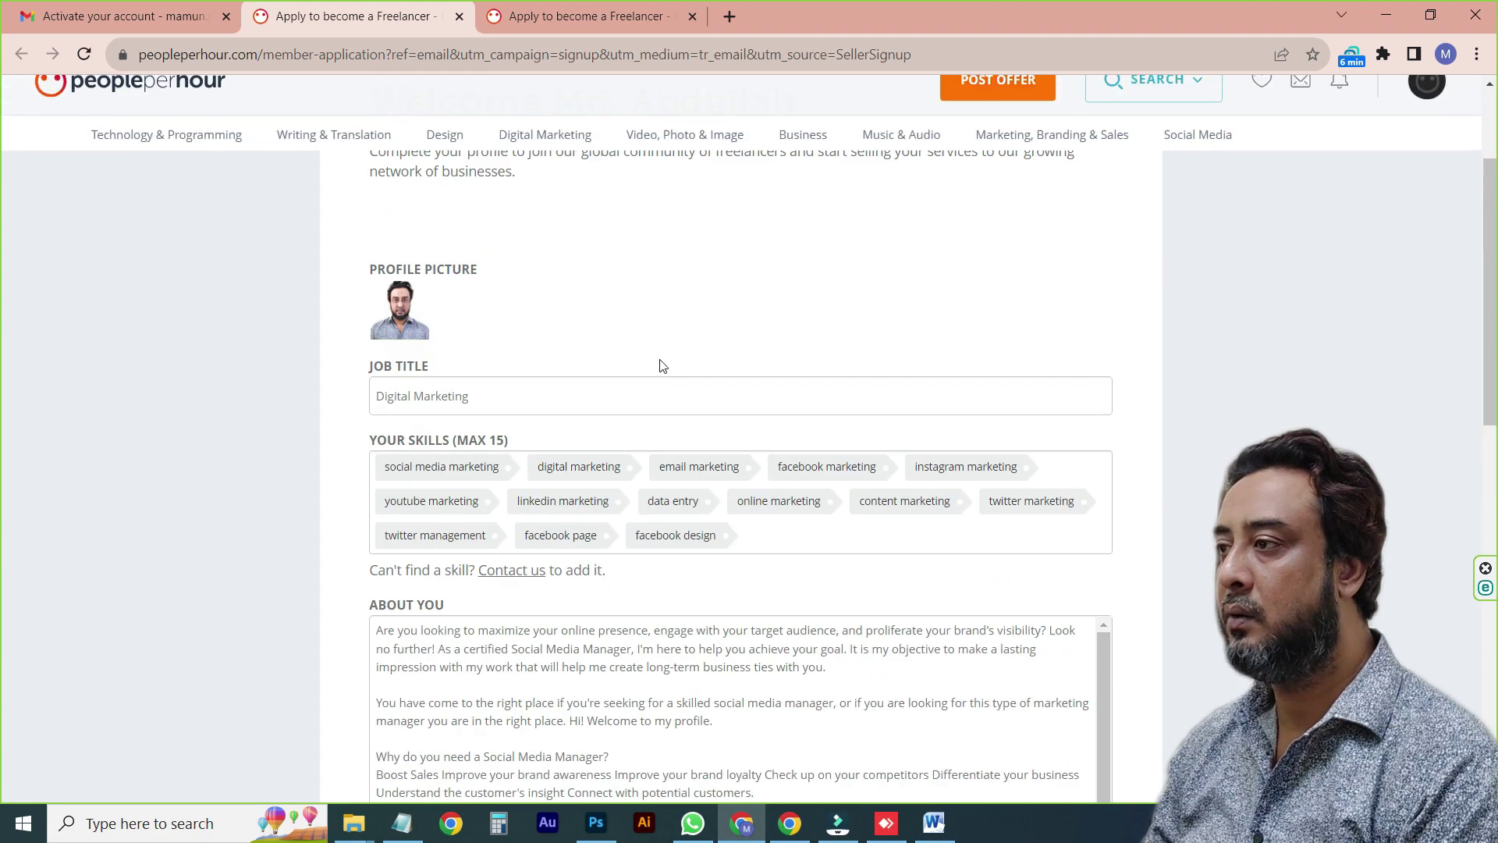
pyautogui.scroll(-2, 602, 491)
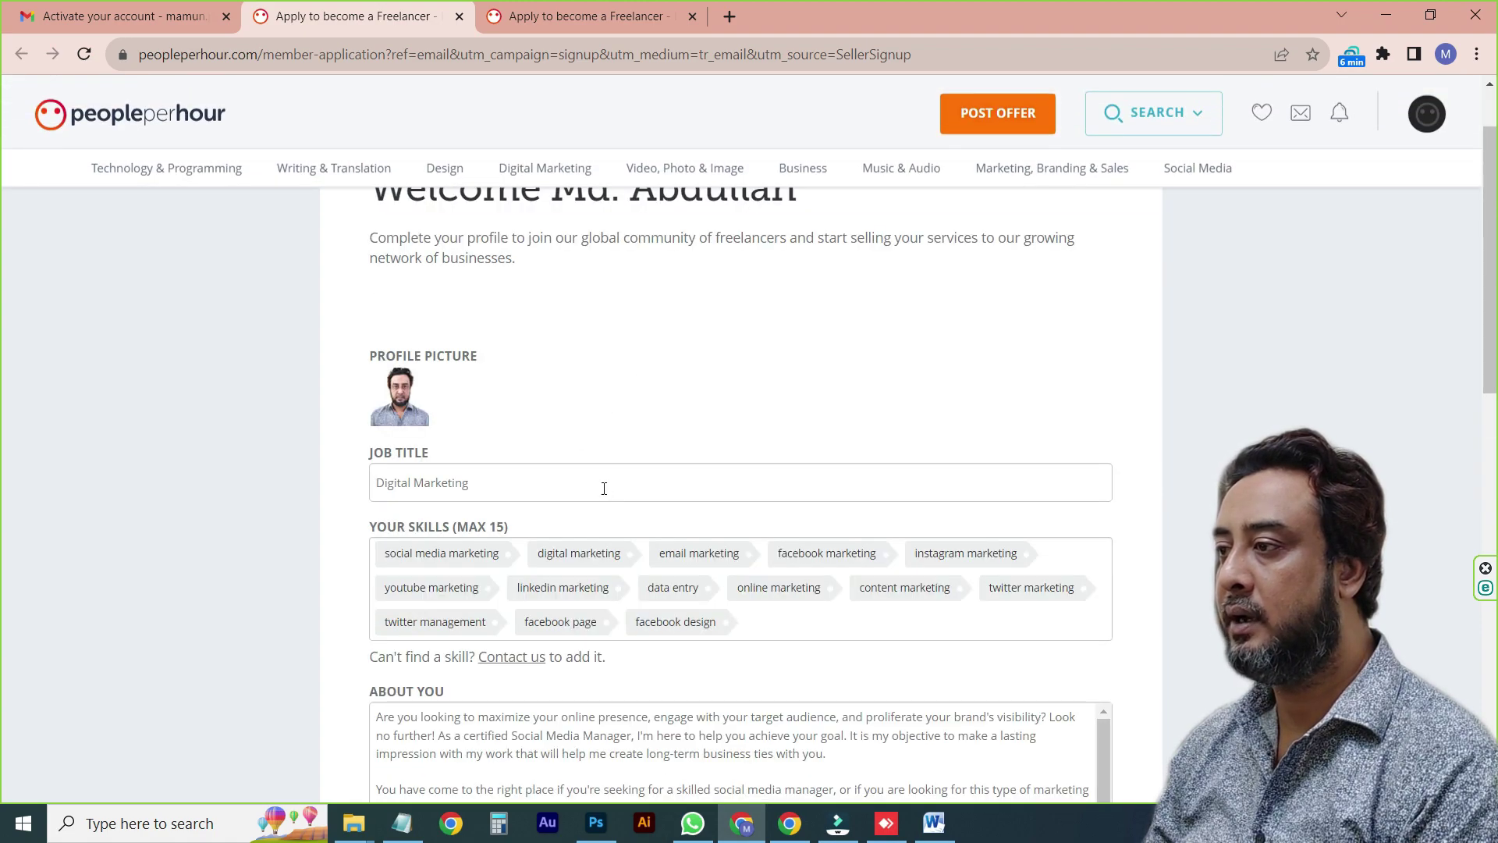
pyautogui.moveTo(1490, 297); pyautogui.dragTo(1481, 525)
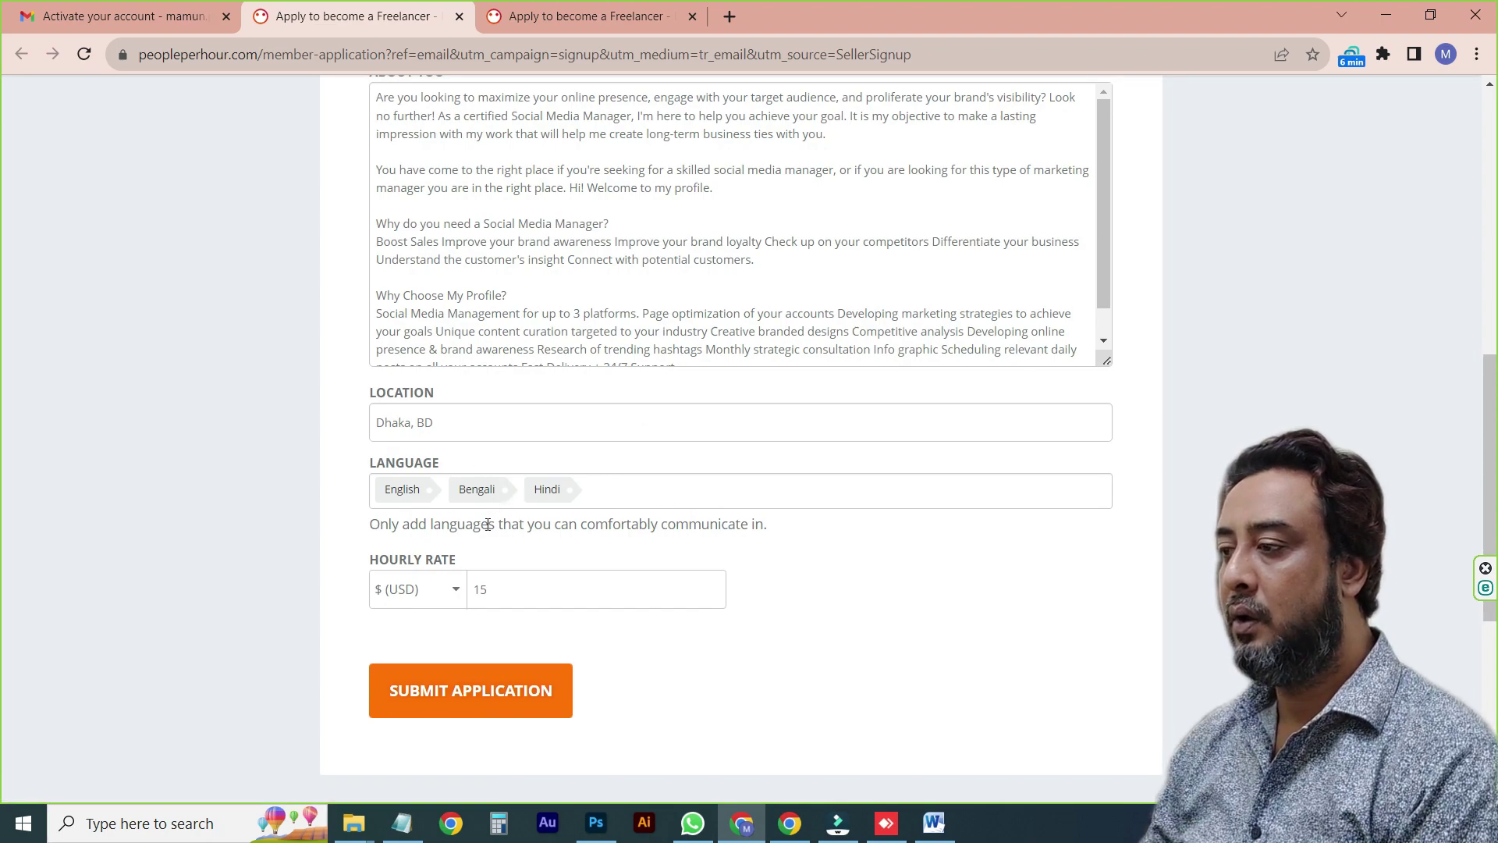
# Submit the application with the free Basic (up to 7 working days) approval option.
pyautogui.click(425, 696)
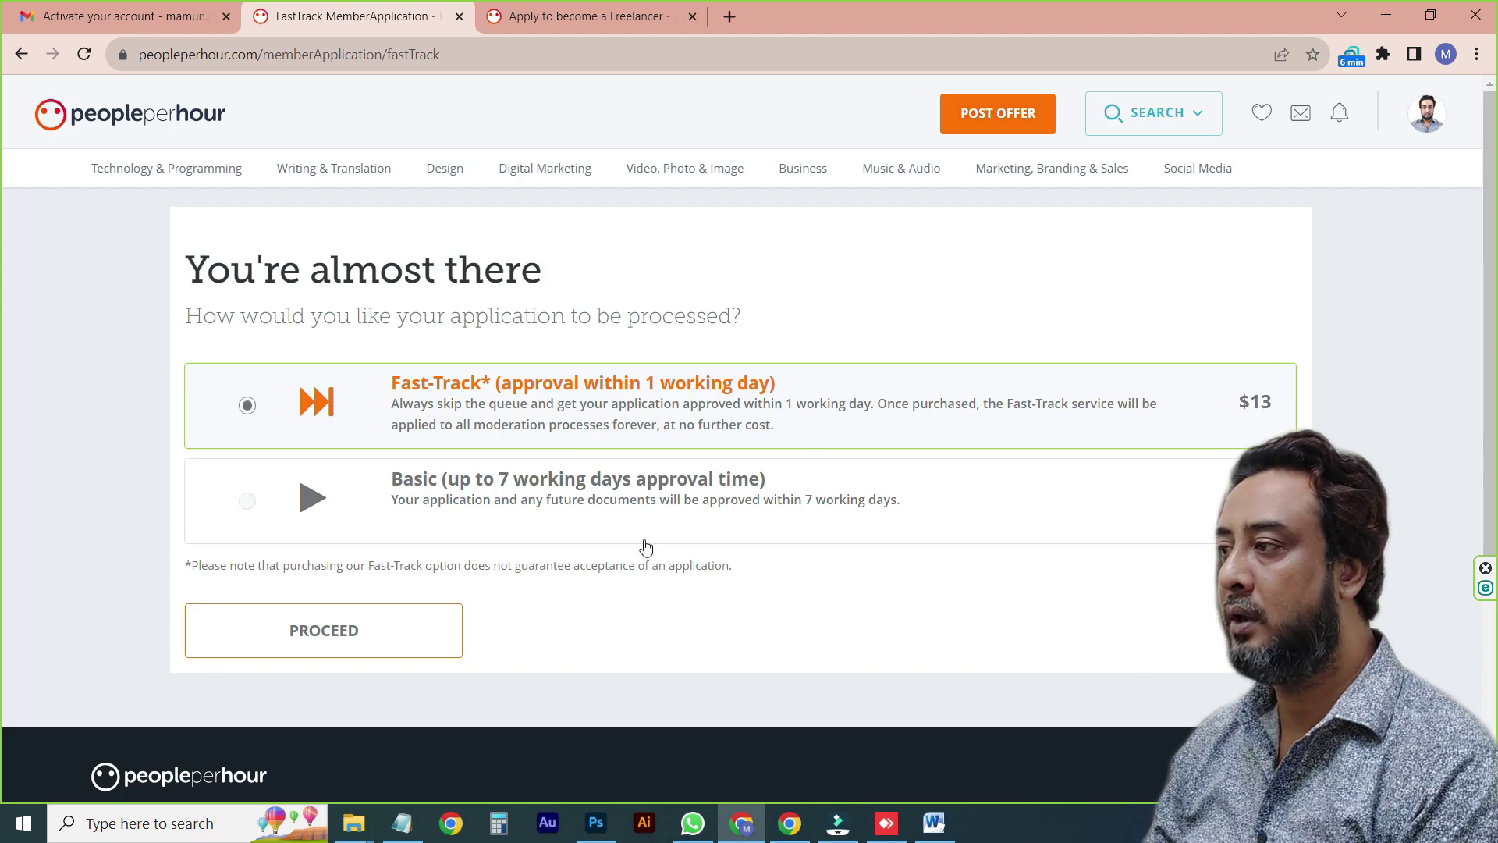
pyautogui.click(525, 506)
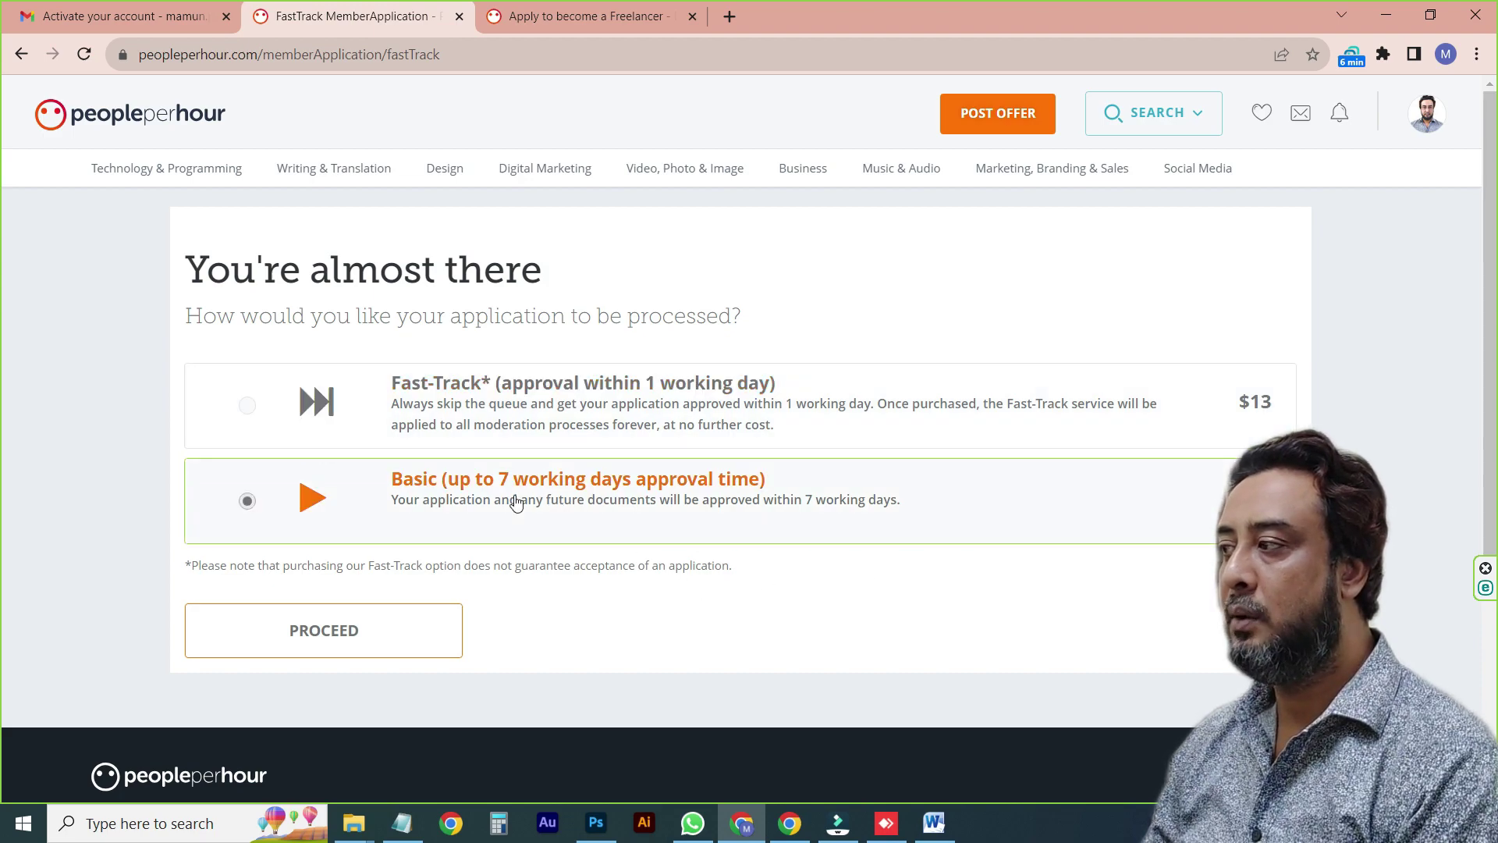
pyautogui.click(333, 636)
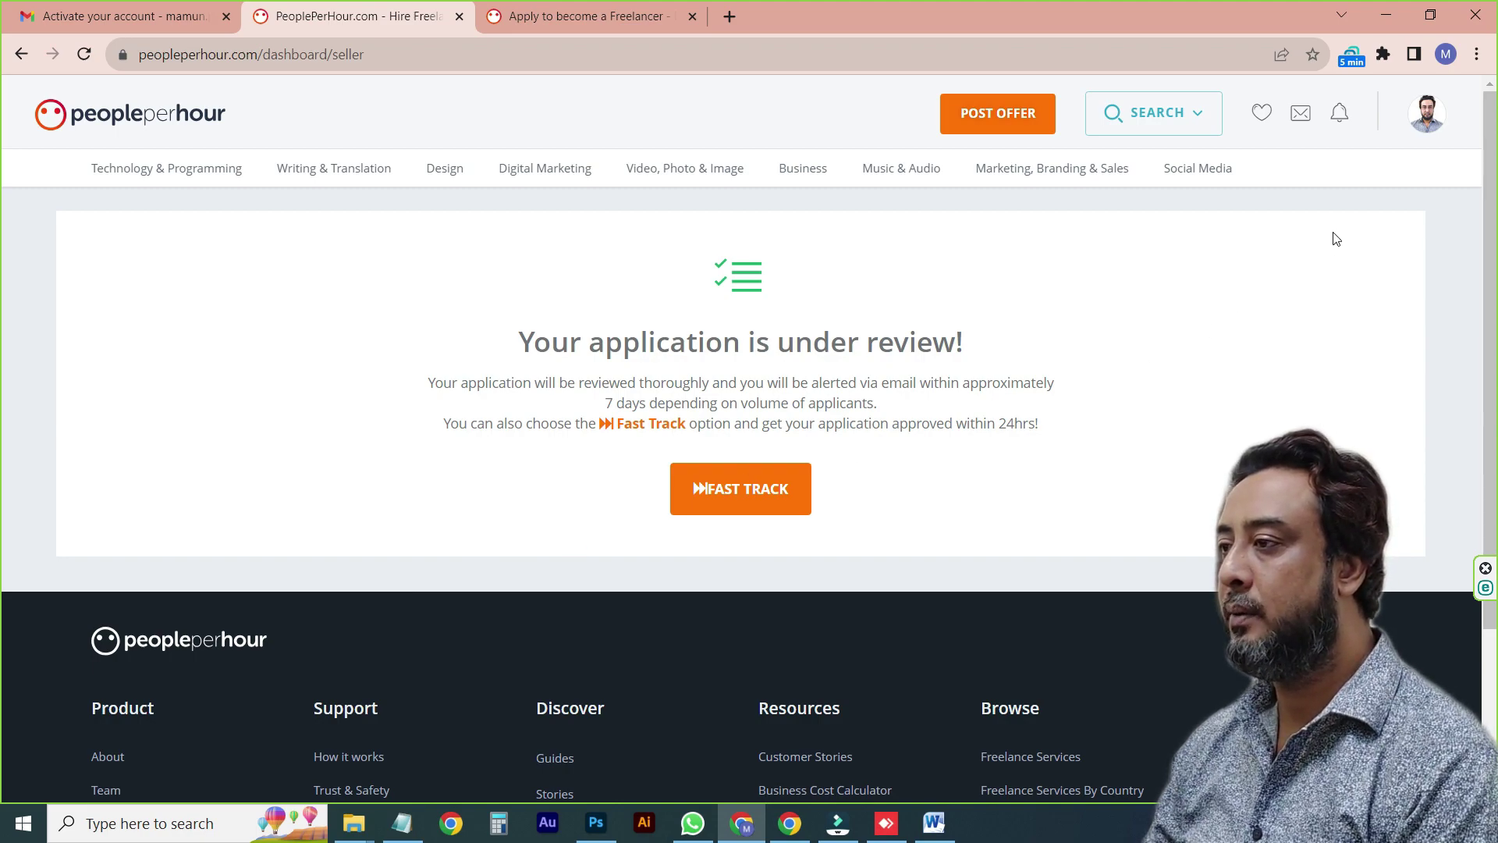
# Open the 'Good news - we've got your application!' email in Gmail and read its text.
pyautogui.click(142, 24)
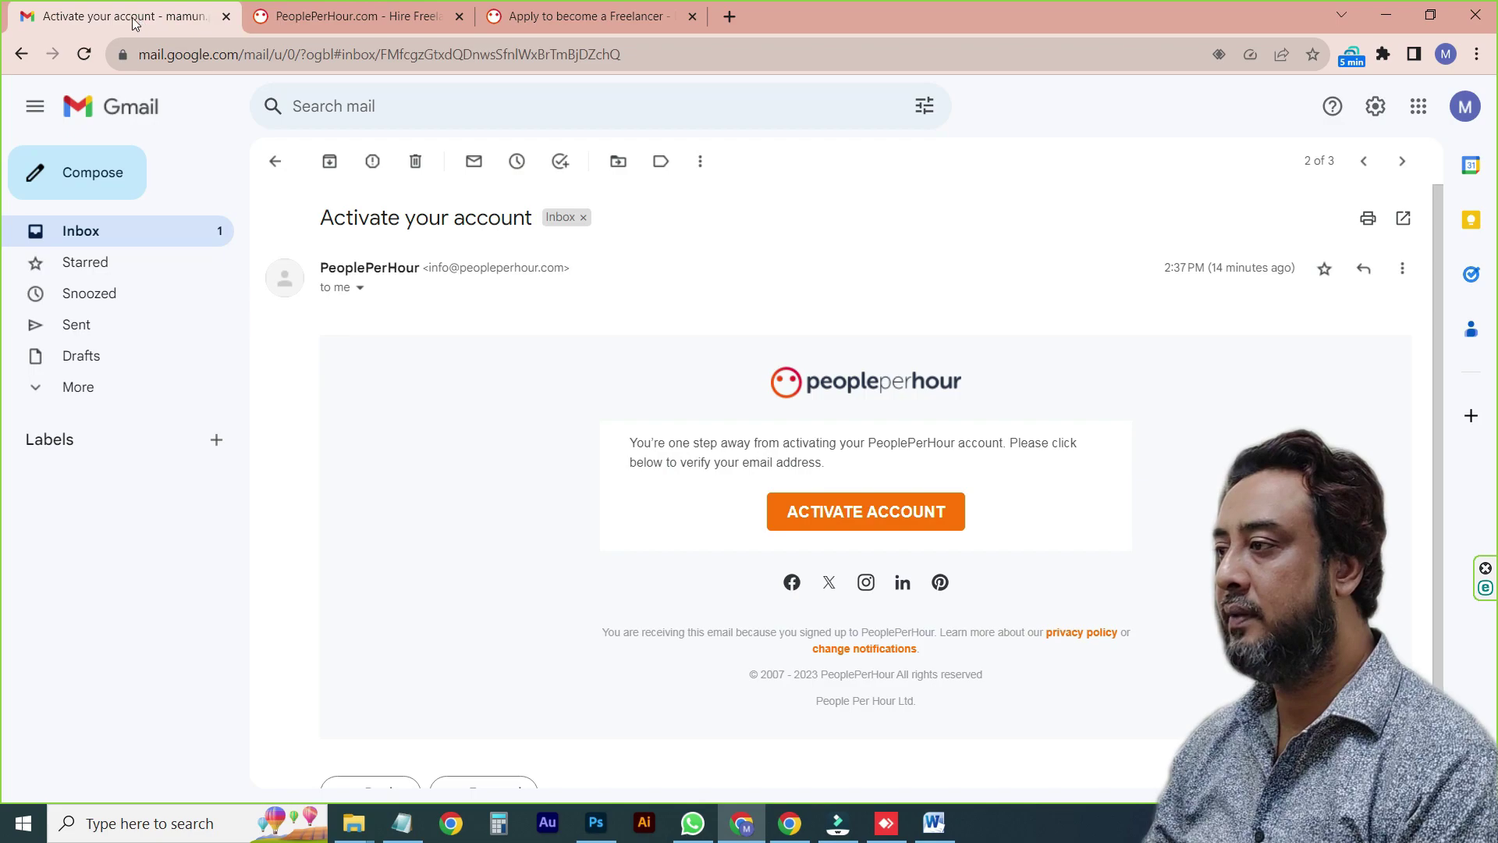
pyautogui.click(119, 237)
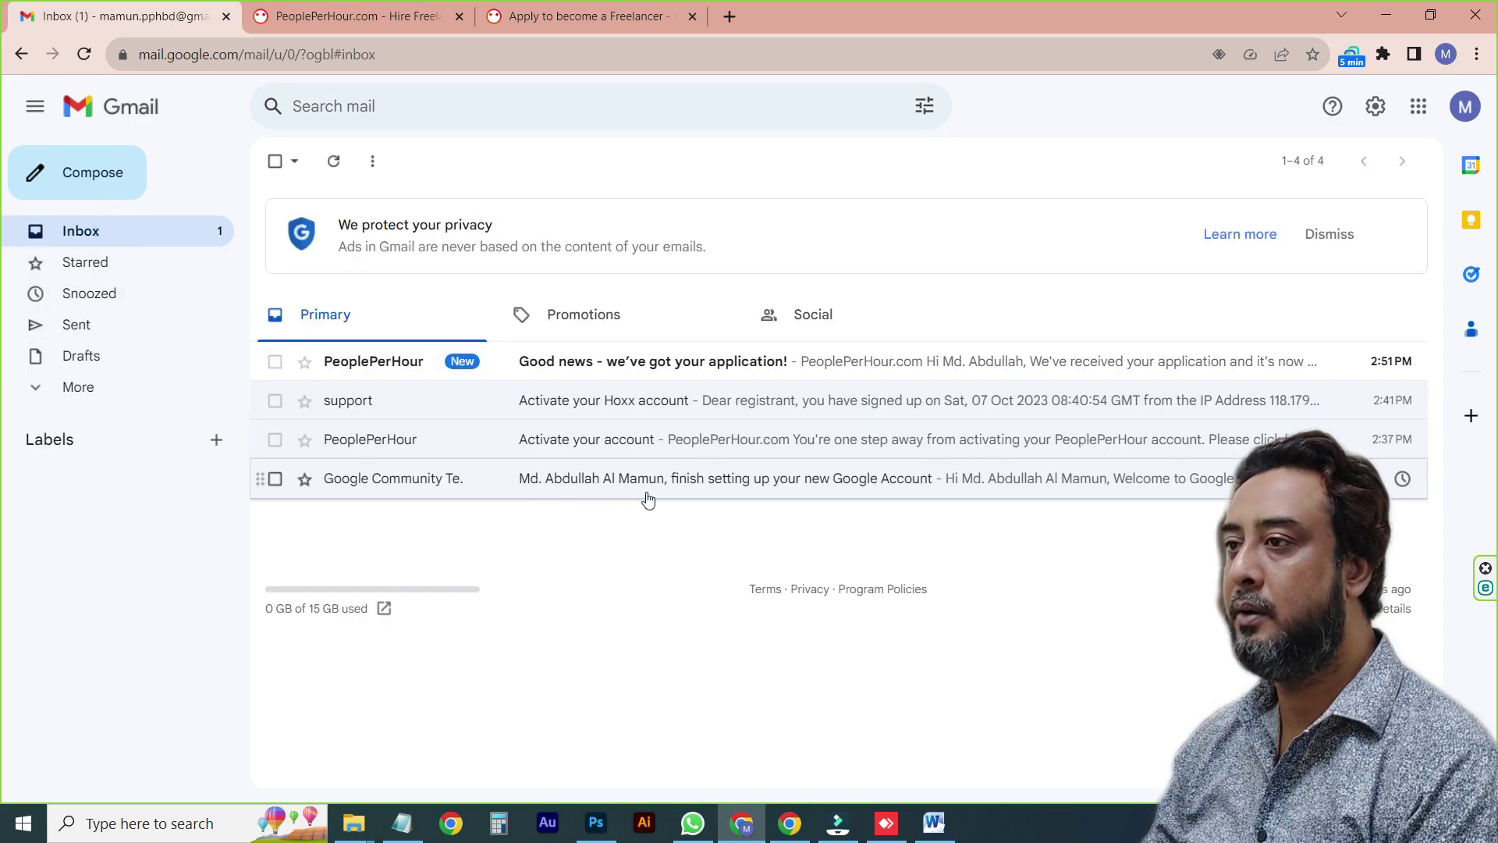
pyautogui.click(716, 363)
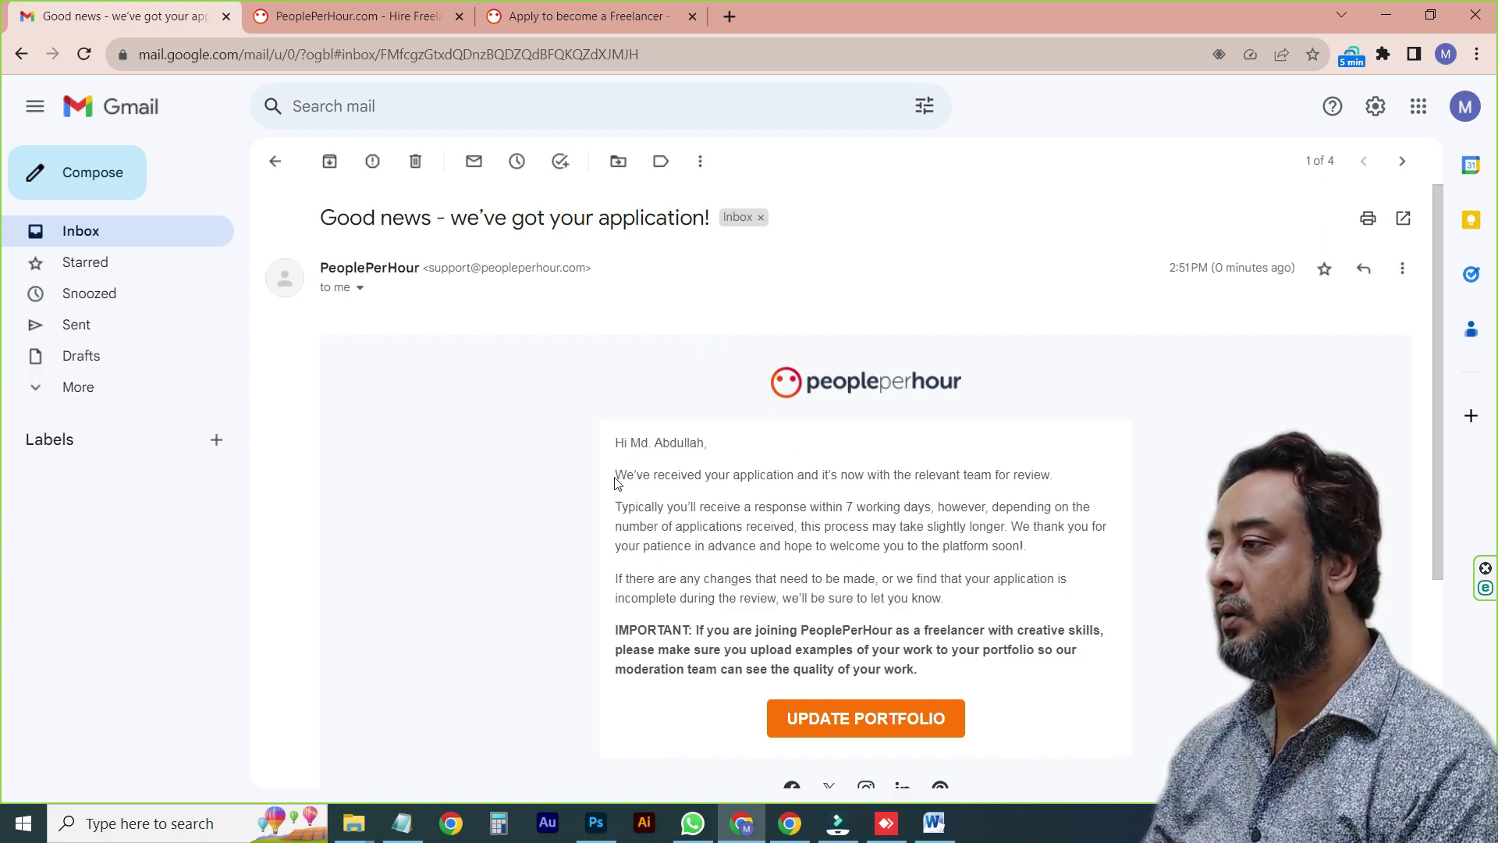
pyautogui.moveTo(616, 481); pyautogui.dragTo(1071, 483)
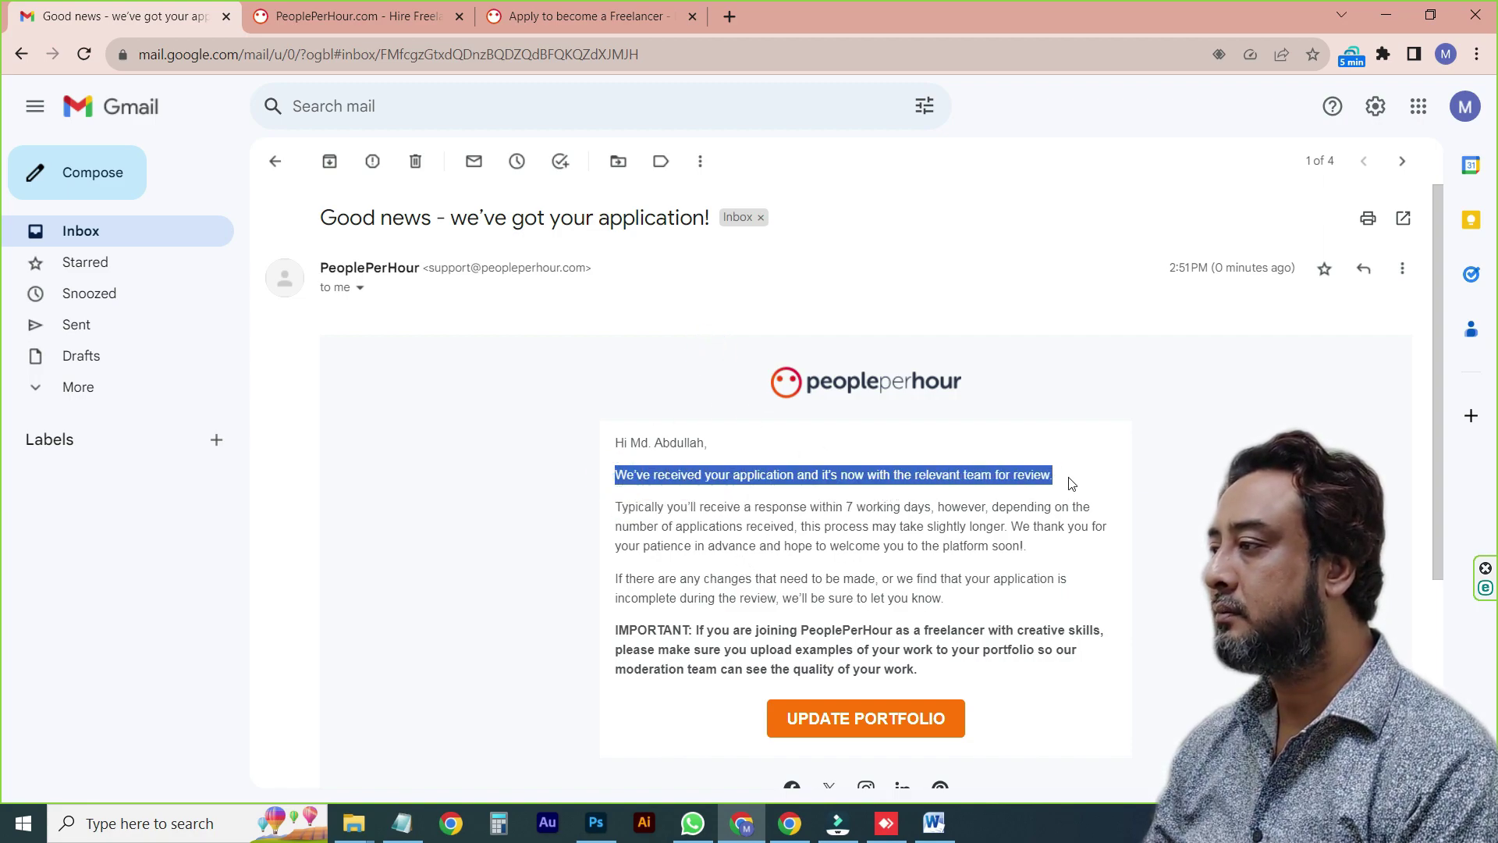
pyautogui.moveTo(617, 505); pyautogui.dragTo(945, 719)
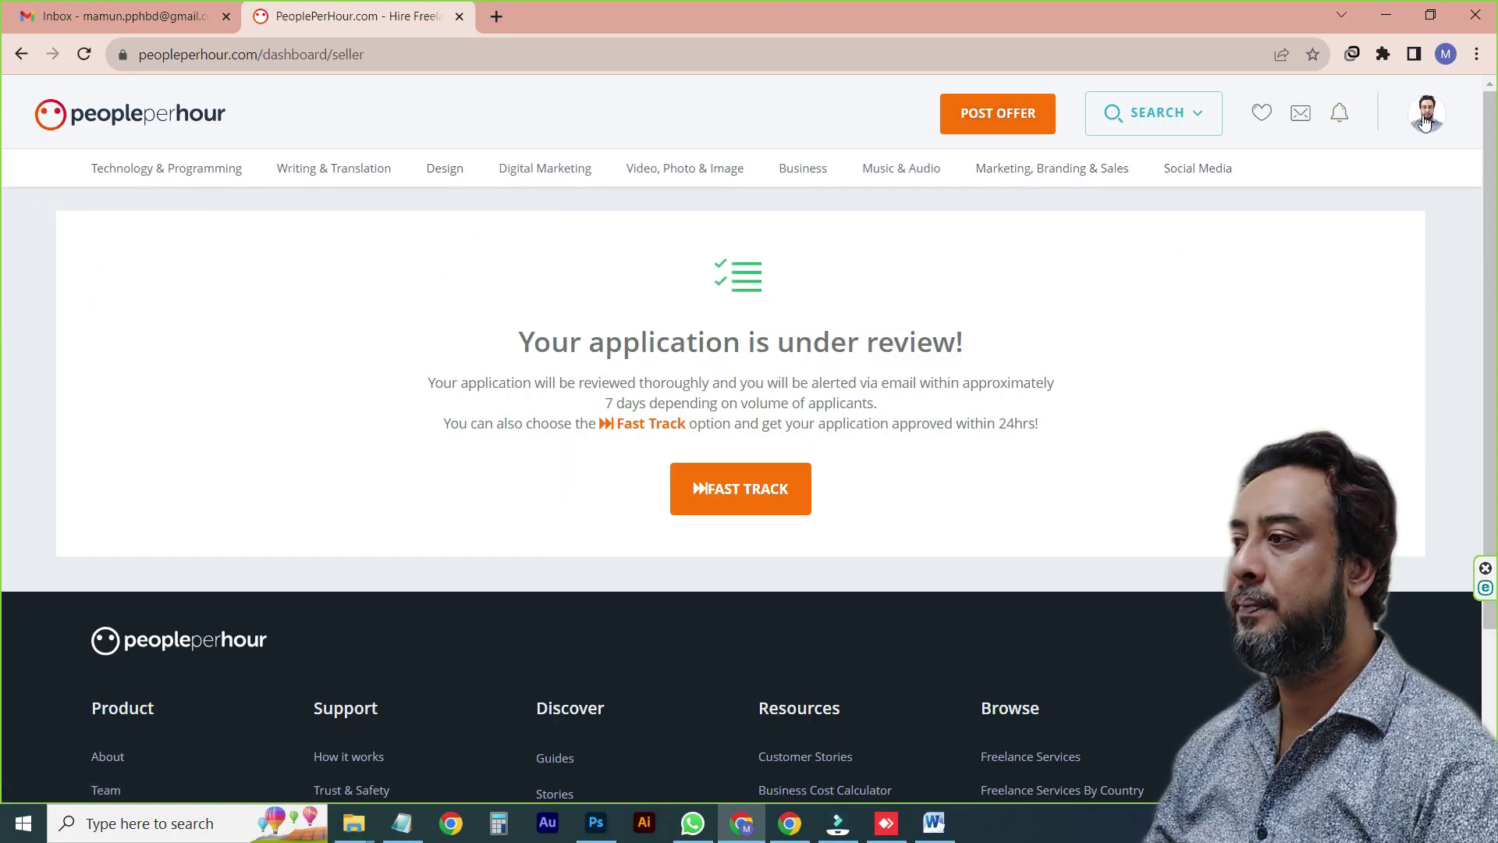
# Go to the freelancer profile from the avatar menu and open its cover image section.
pyautogui.click(1427, 116)
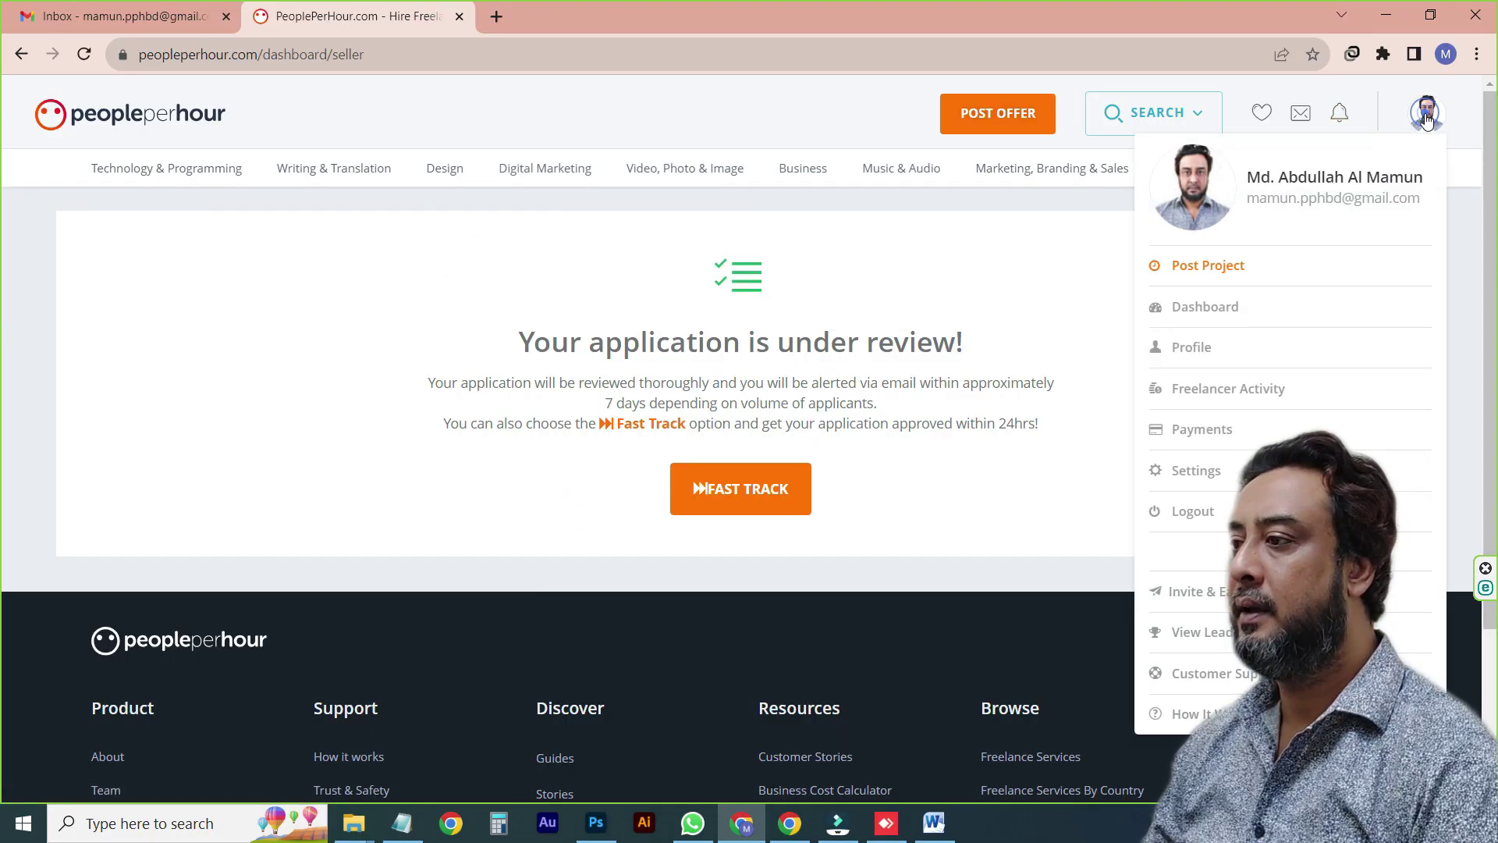
pyautogui.click(1192, 350)
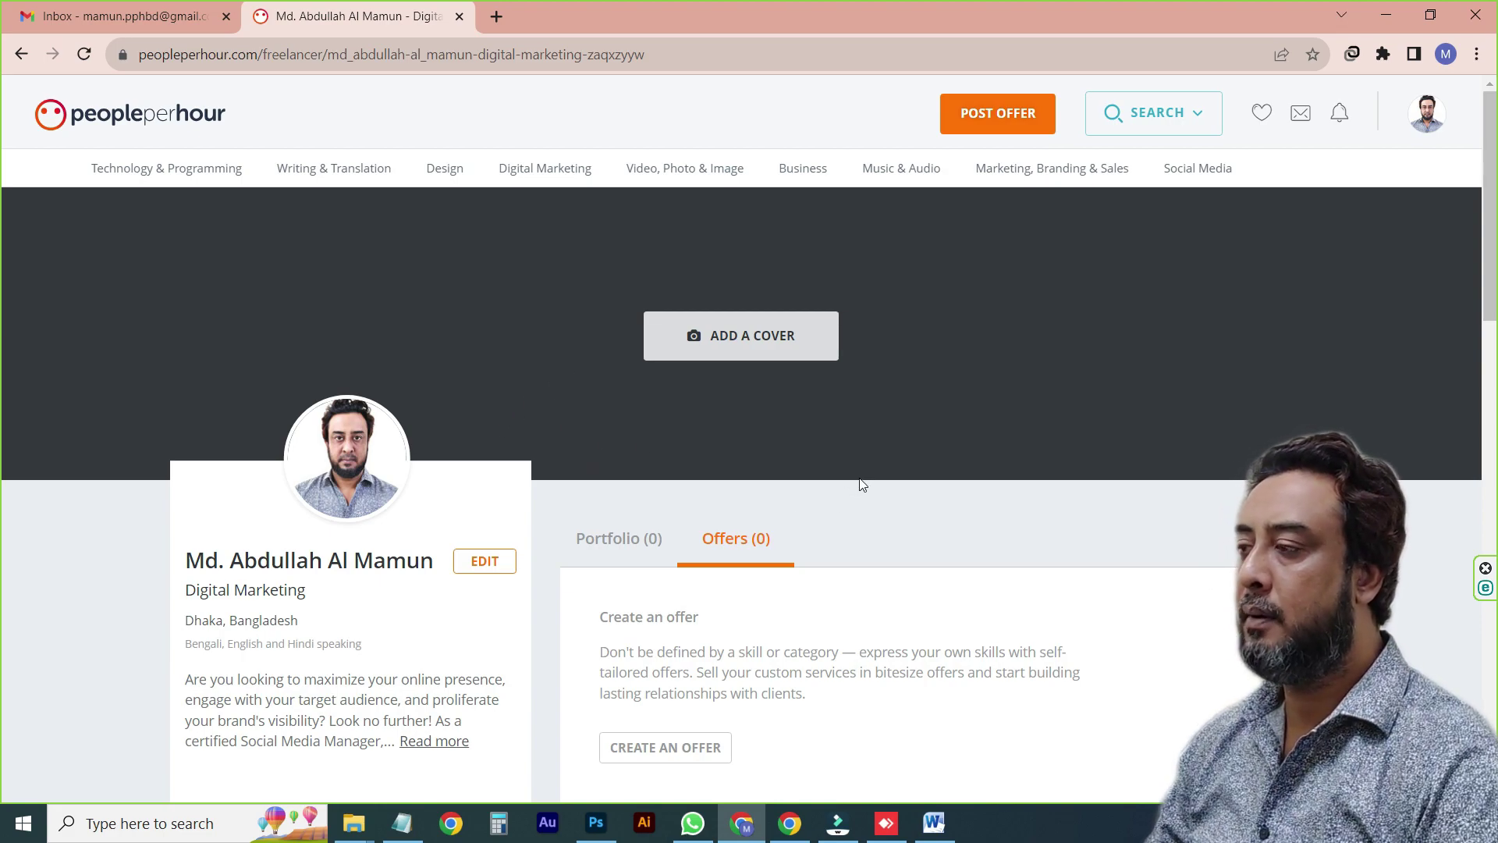
pyautogui.click(753, 344)
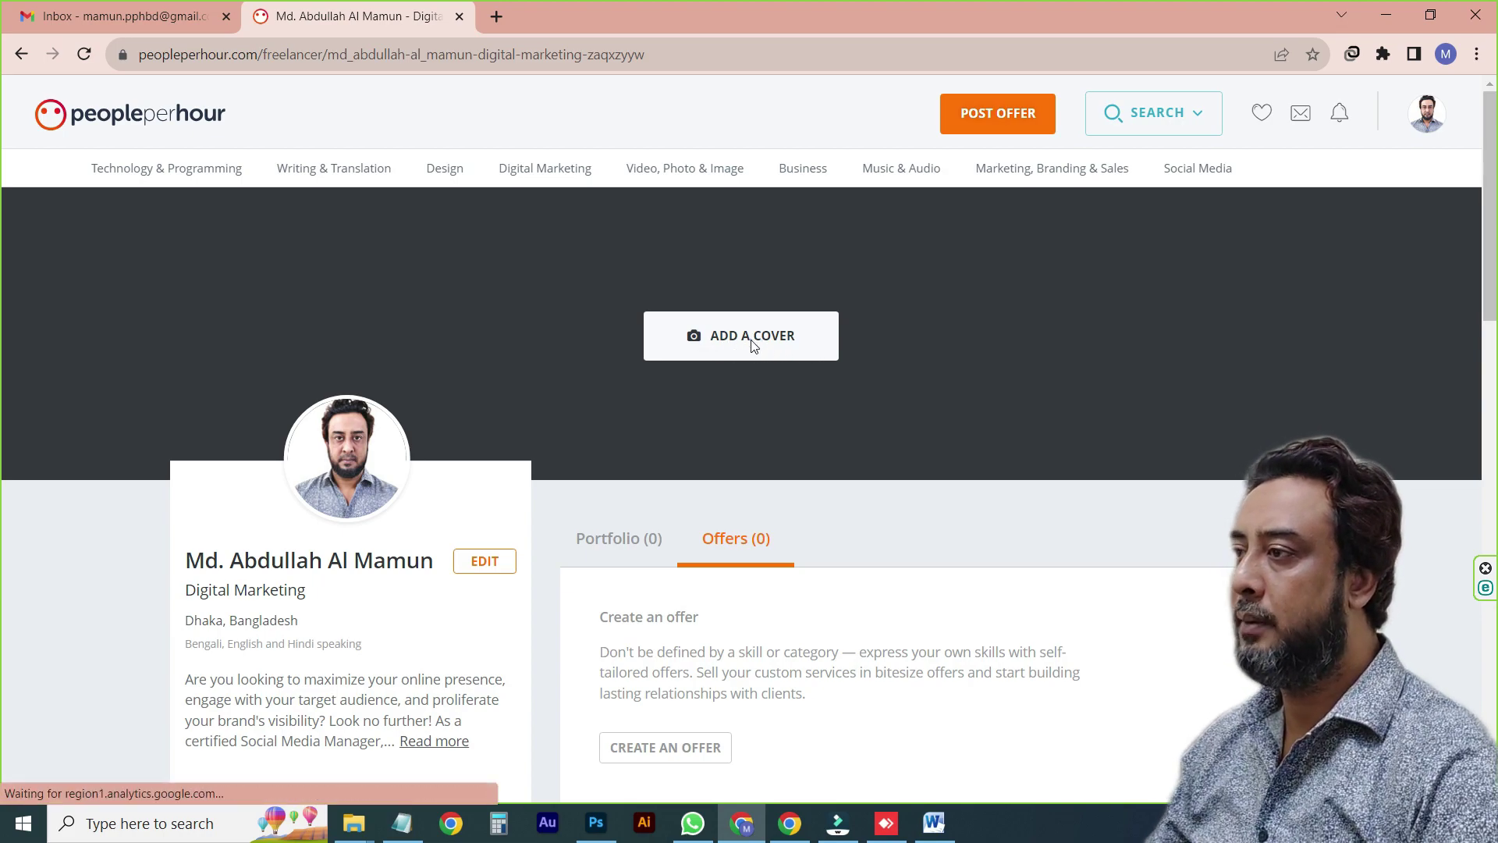
pyautogui.click(753, 343)
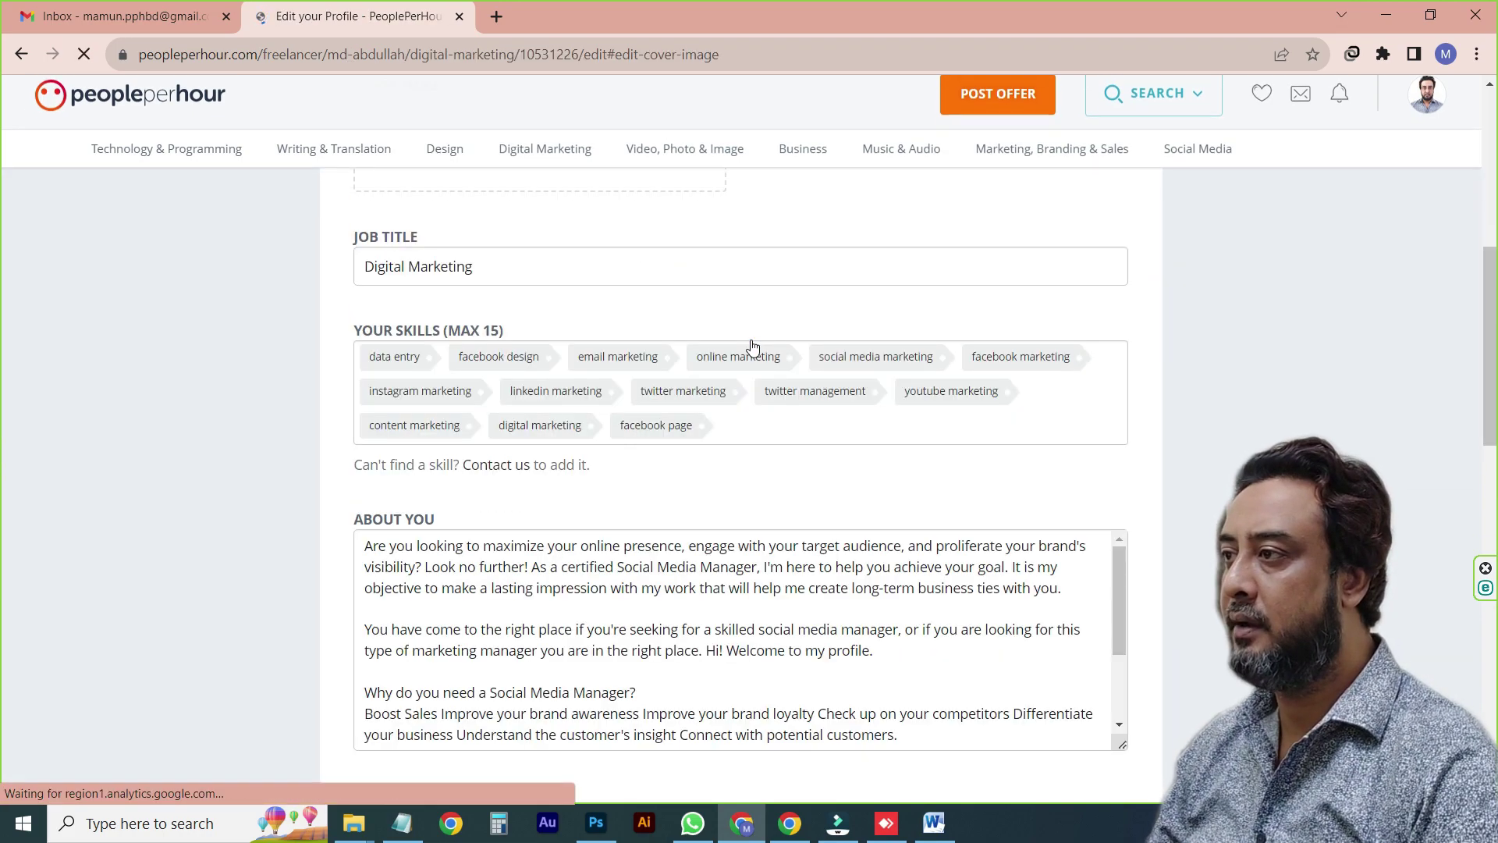
pyautogui.scroll(1, 653, 328)
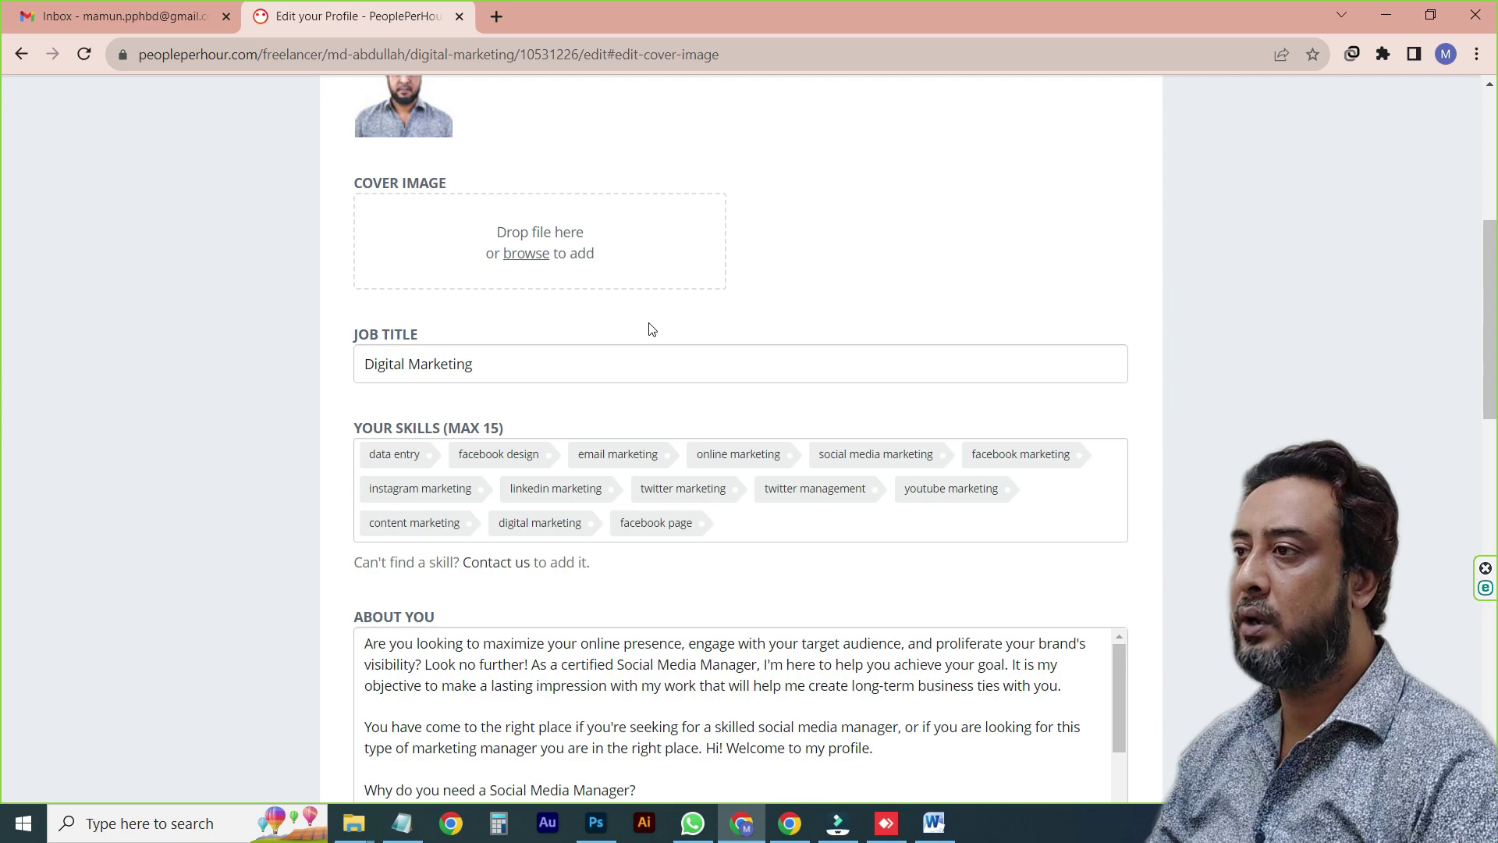
# Upload the Cover Image file as the banner, shift the crop slightly up, and save it.
pyautogui.click(537, 248)
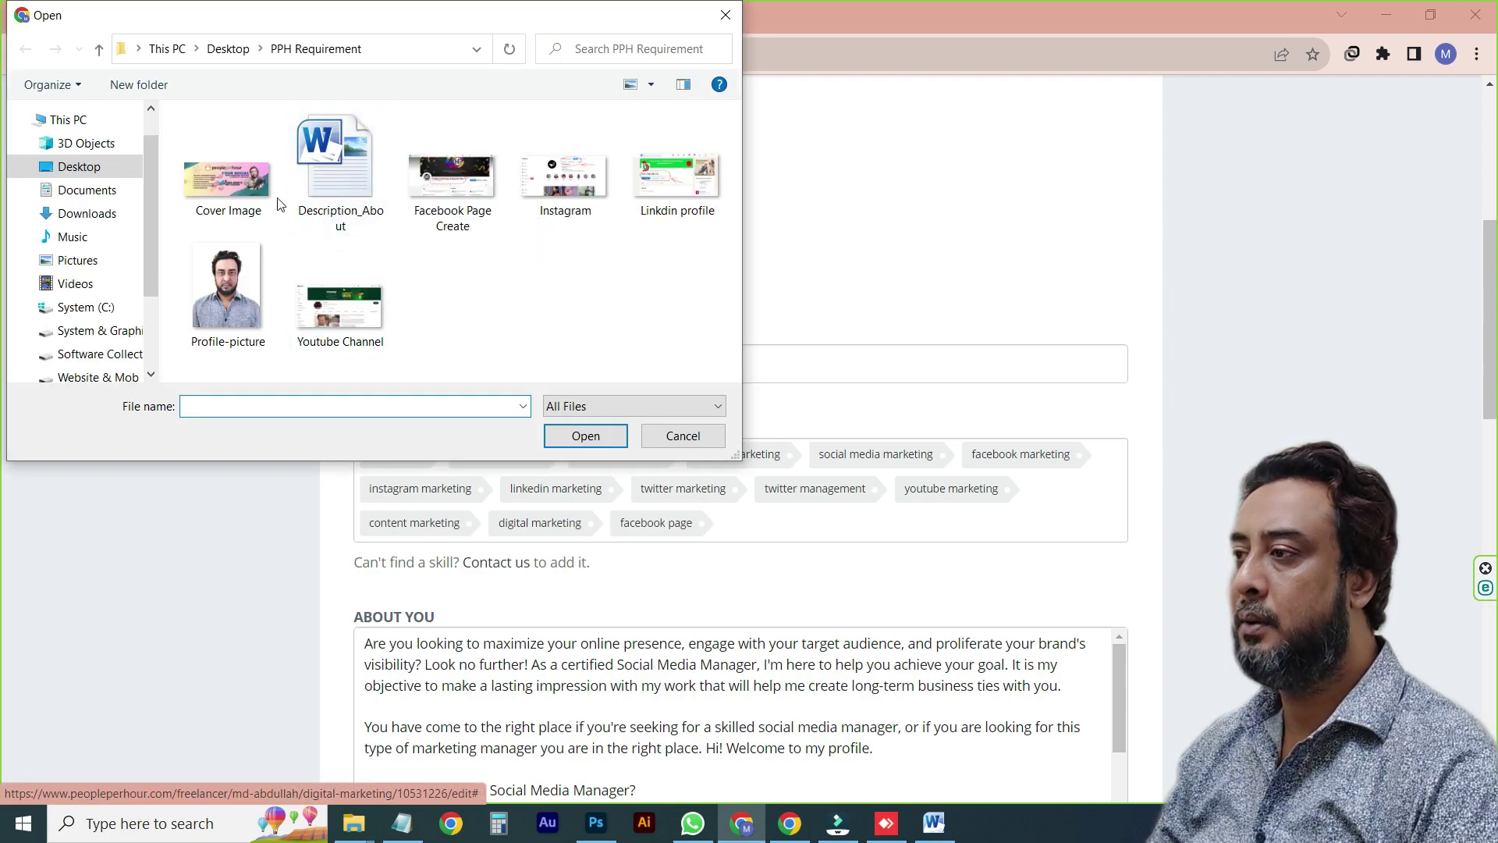
pyautogui.click(226, 178)
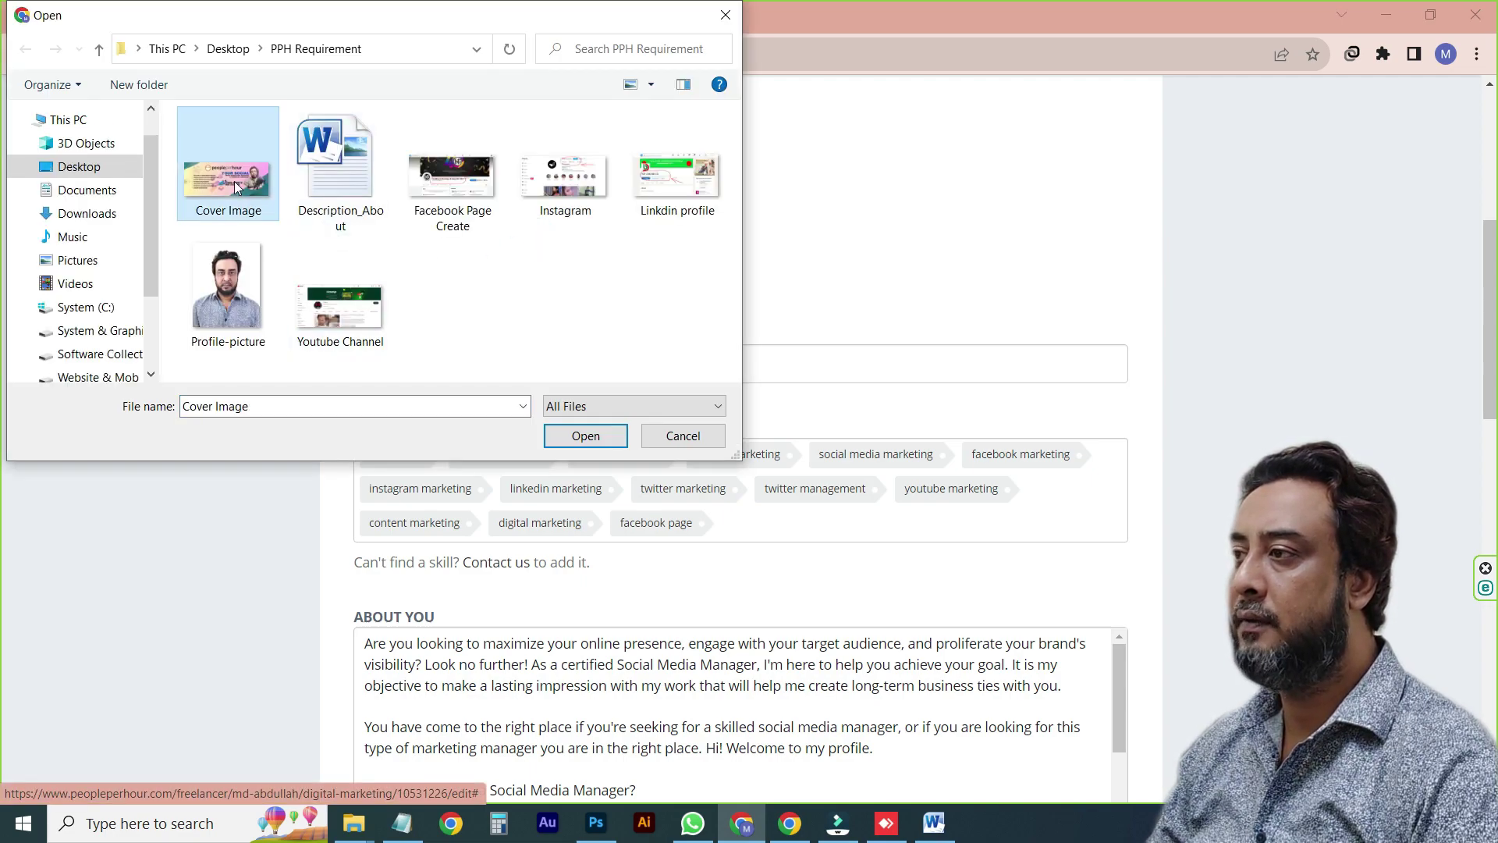
pyautogui.click(592, 437)
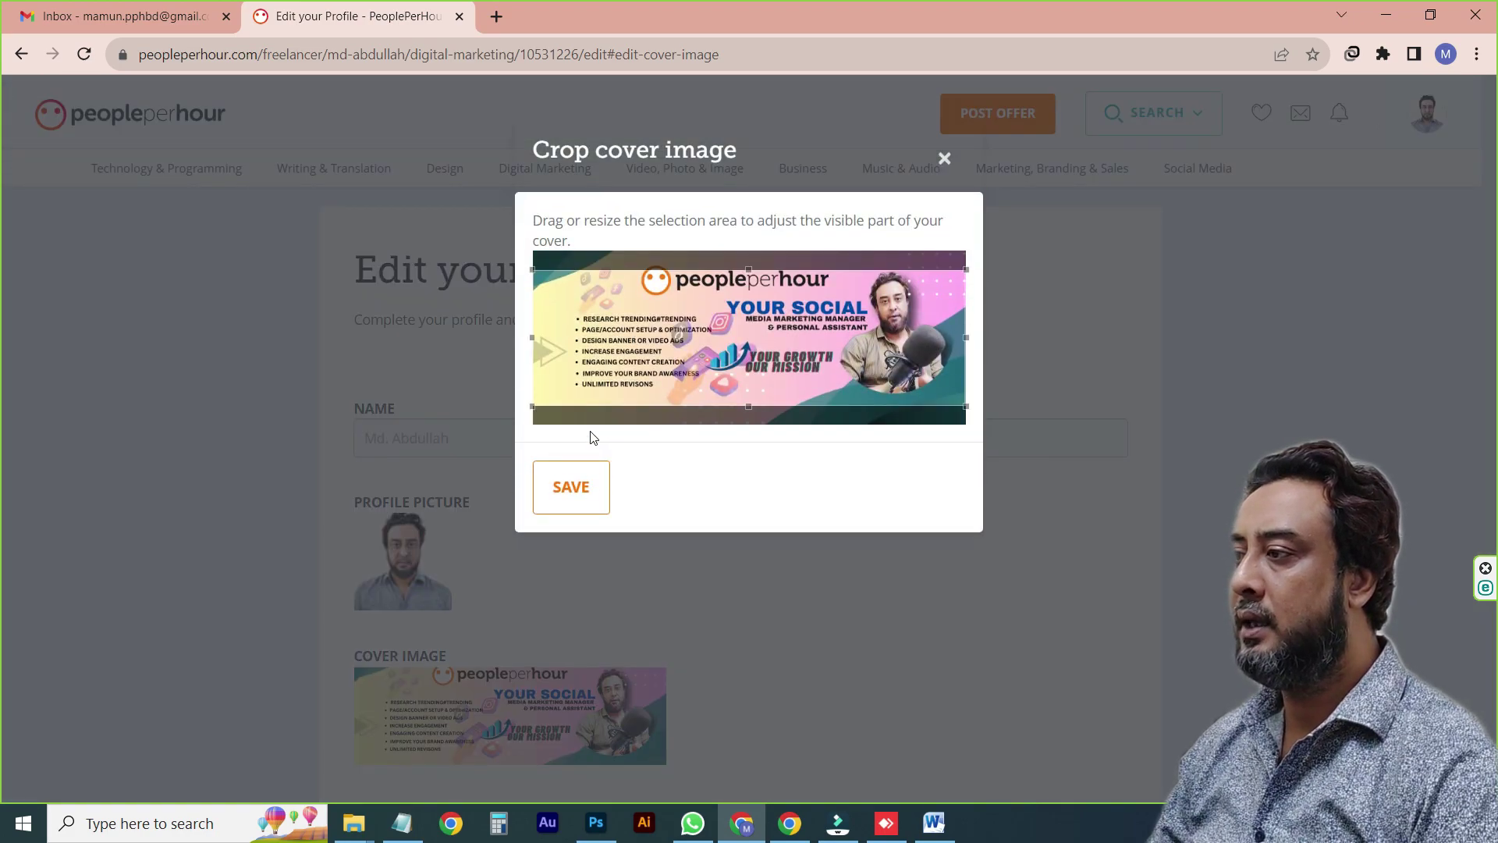
pyautogui.moveTo(702, 364); pyautogui.dragTo(703, 355)
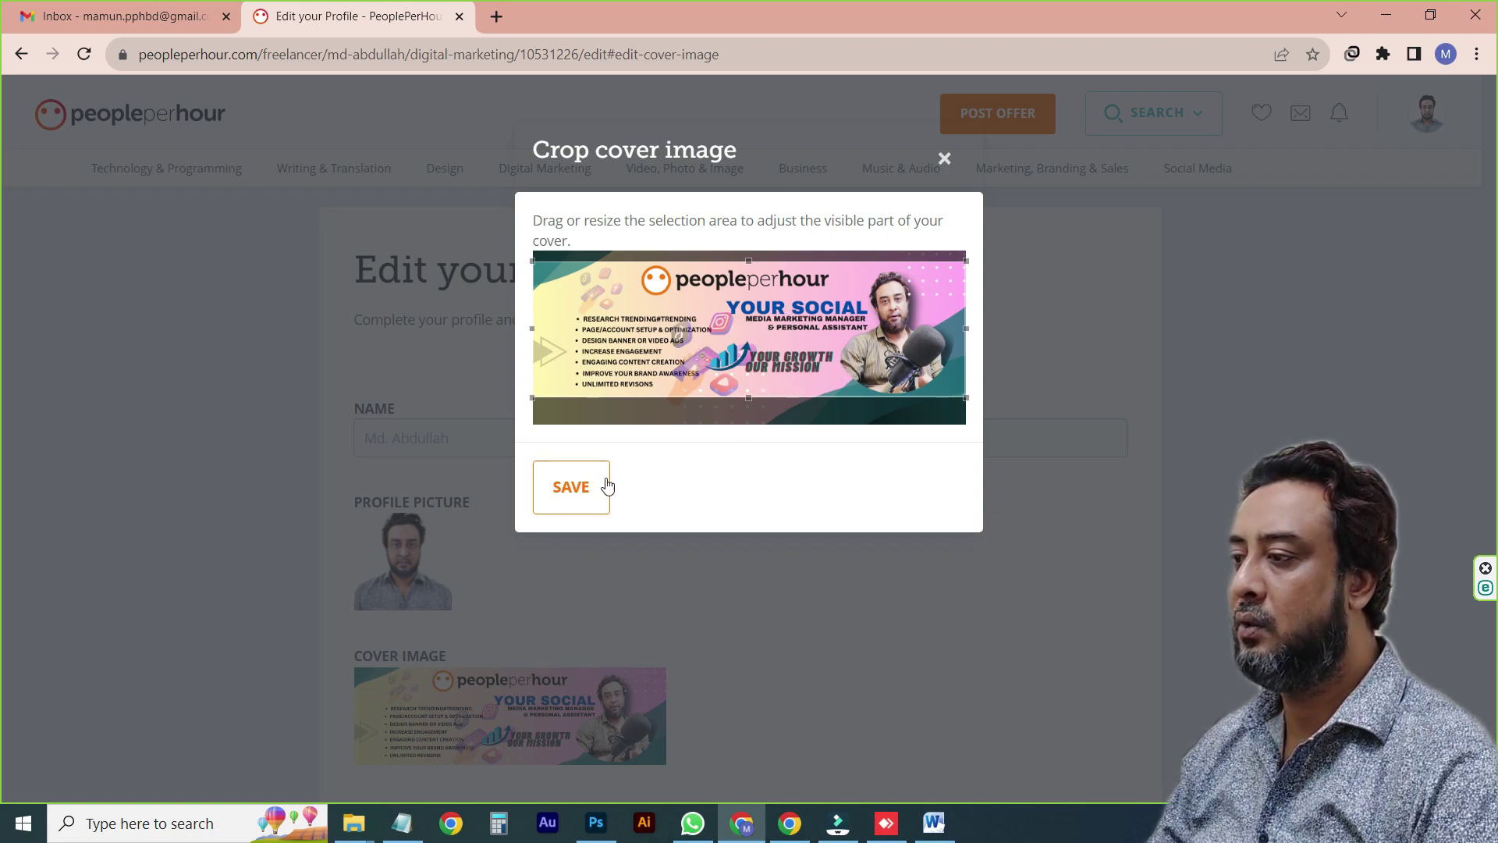
pyautogui.click(584, 483)
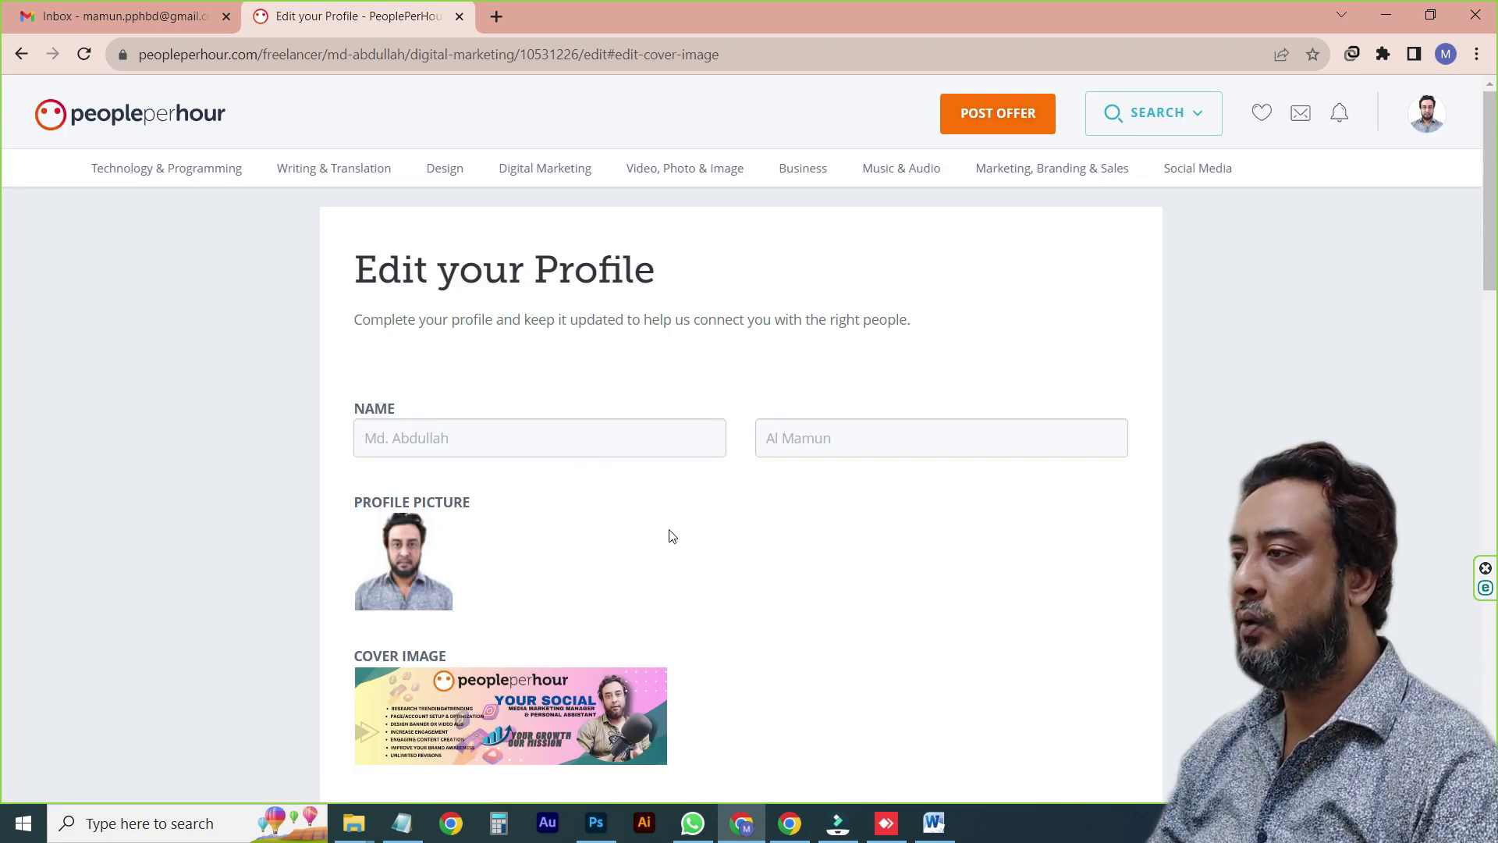
pyautogui.scroll(-5, 664, 541)
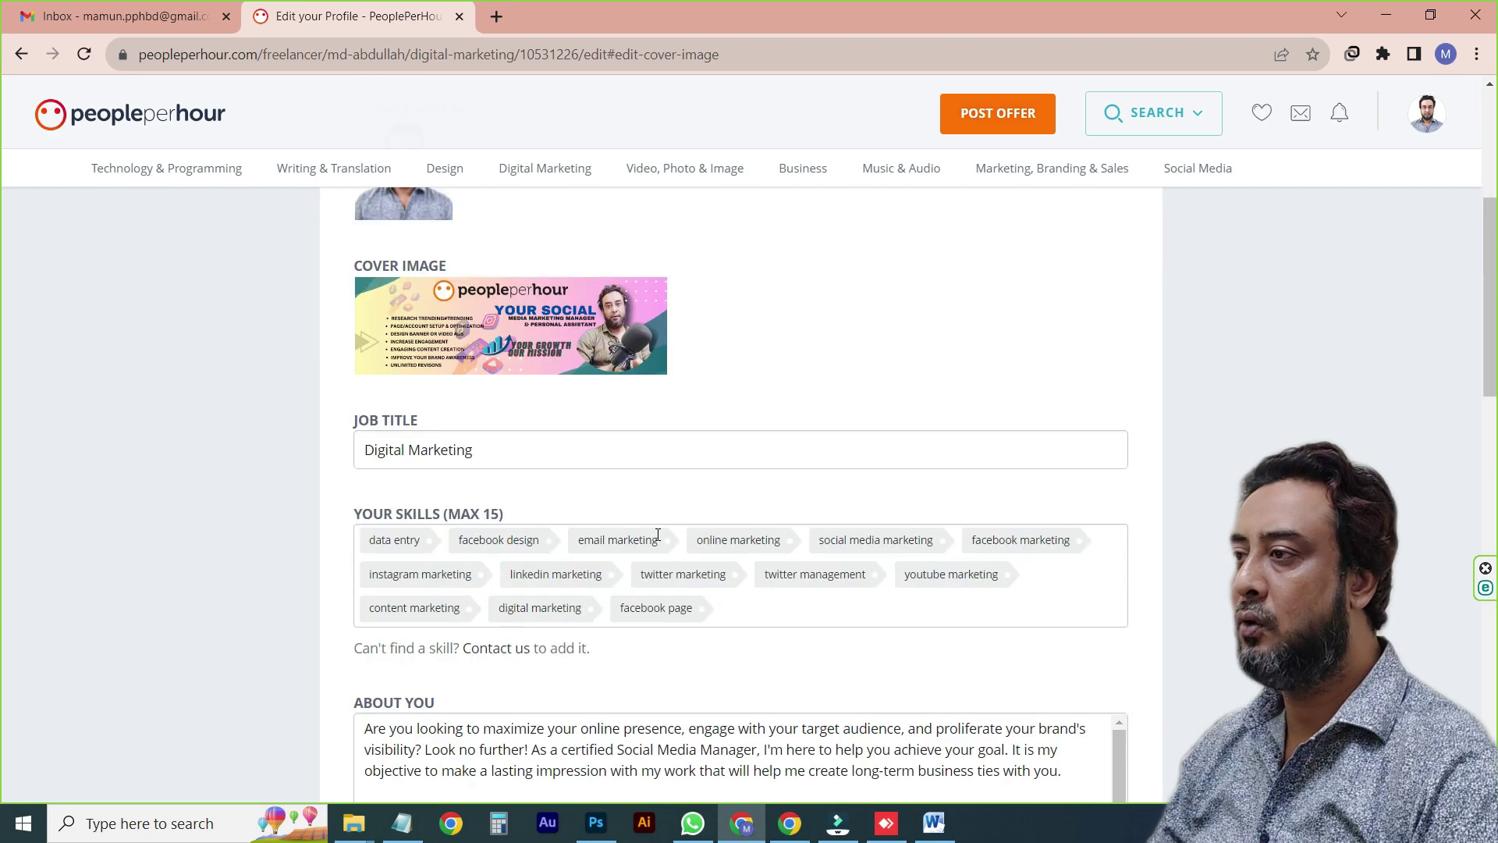
# Scroll down to Portfolio and upload the Linkdin profile screenshot, noting the upload limit.
pyautogui.scroll(-5, 653, 538)
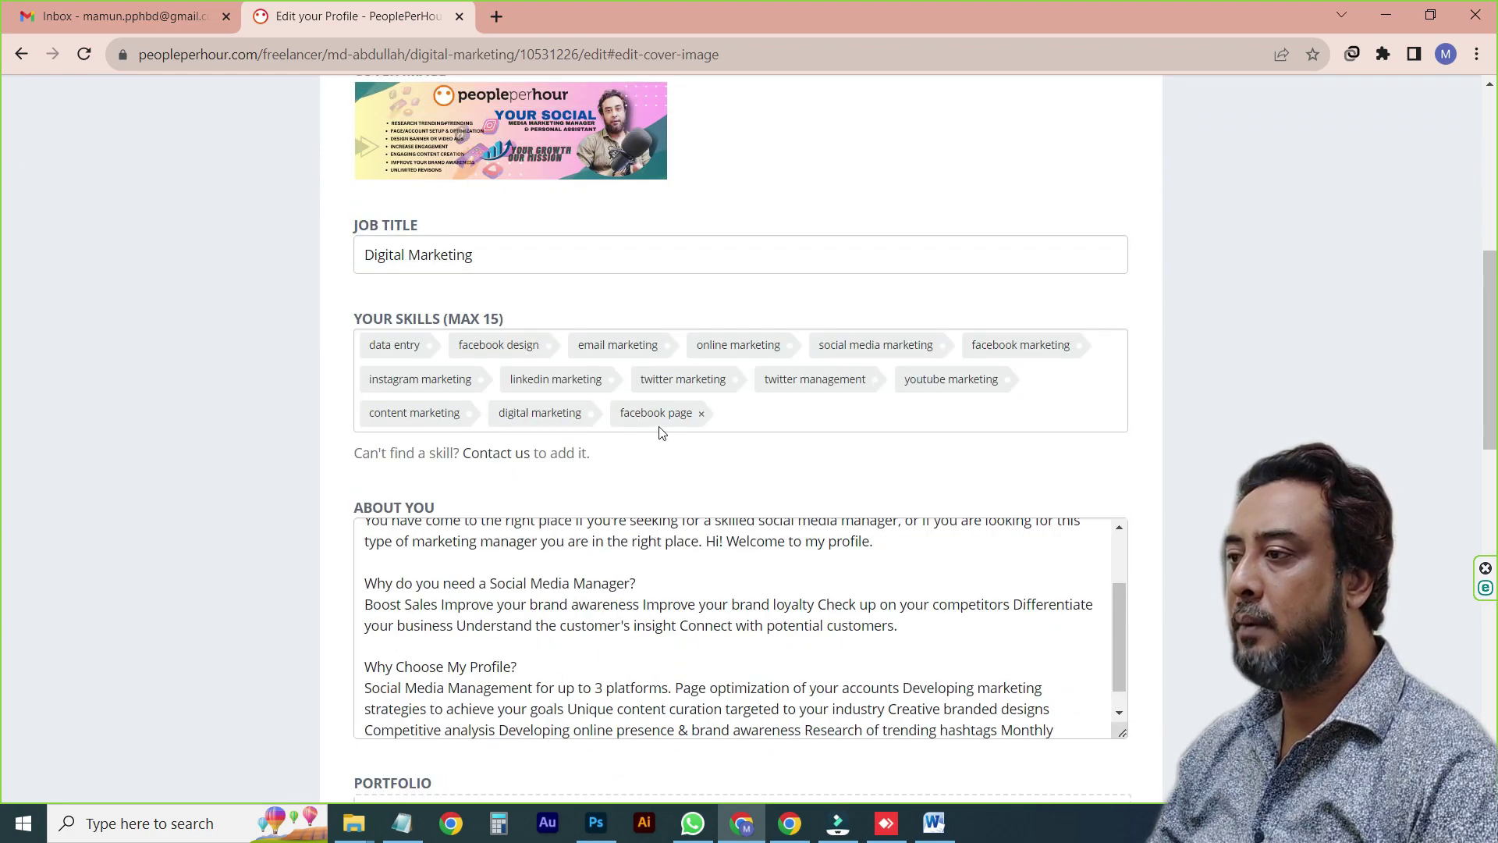
pyautogui.scroll(4, 662, 434)
pyautogui.scroll(-1, 619, 413)
pyautogui.moveTo(888, 821)
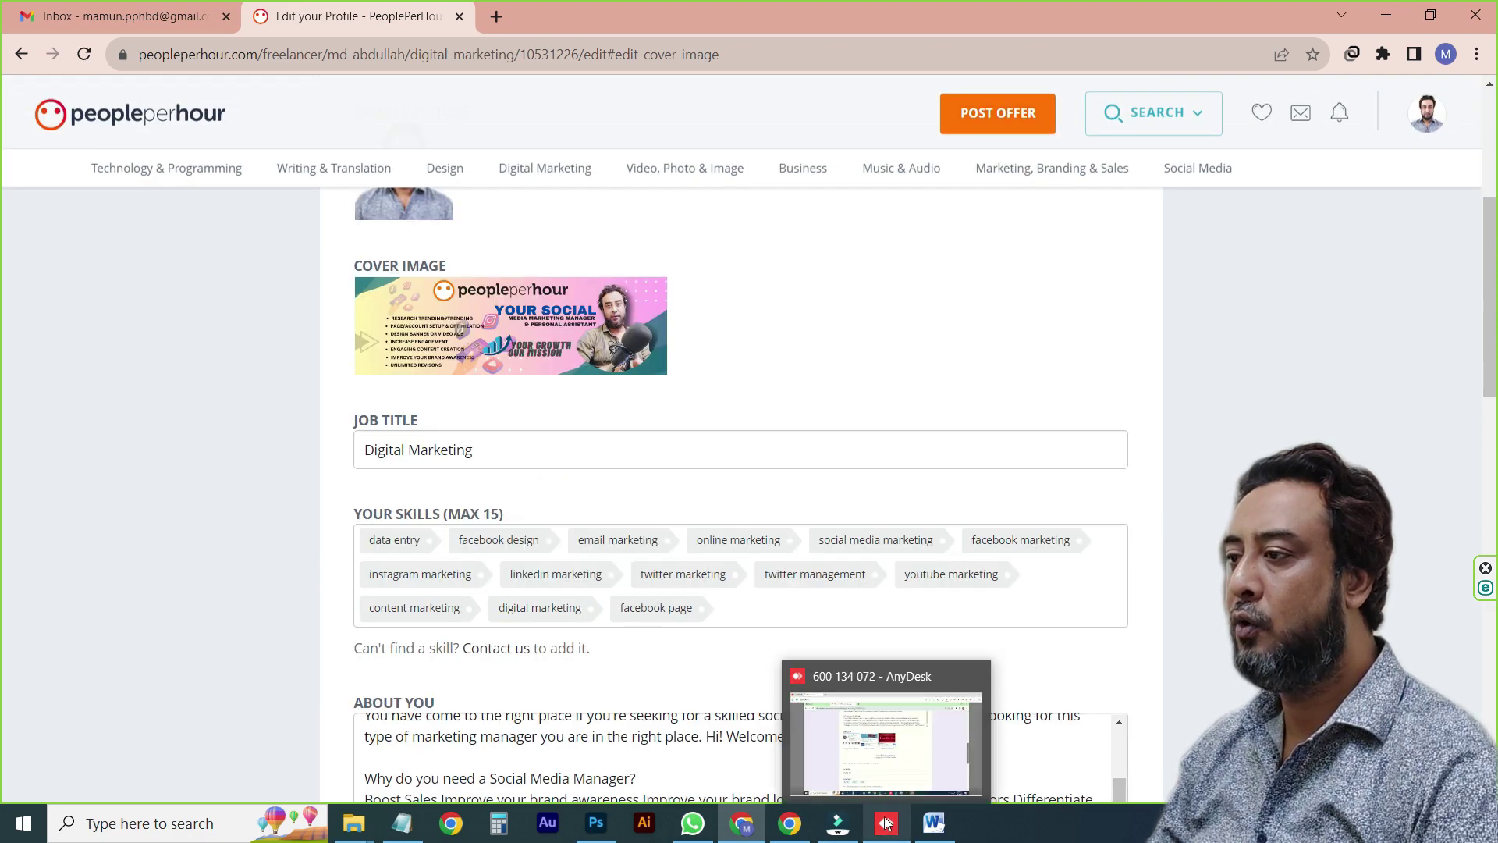
pyautogui.scroll(-4, 747, 581)
pyautogui.scroll(-1, 690, 553)
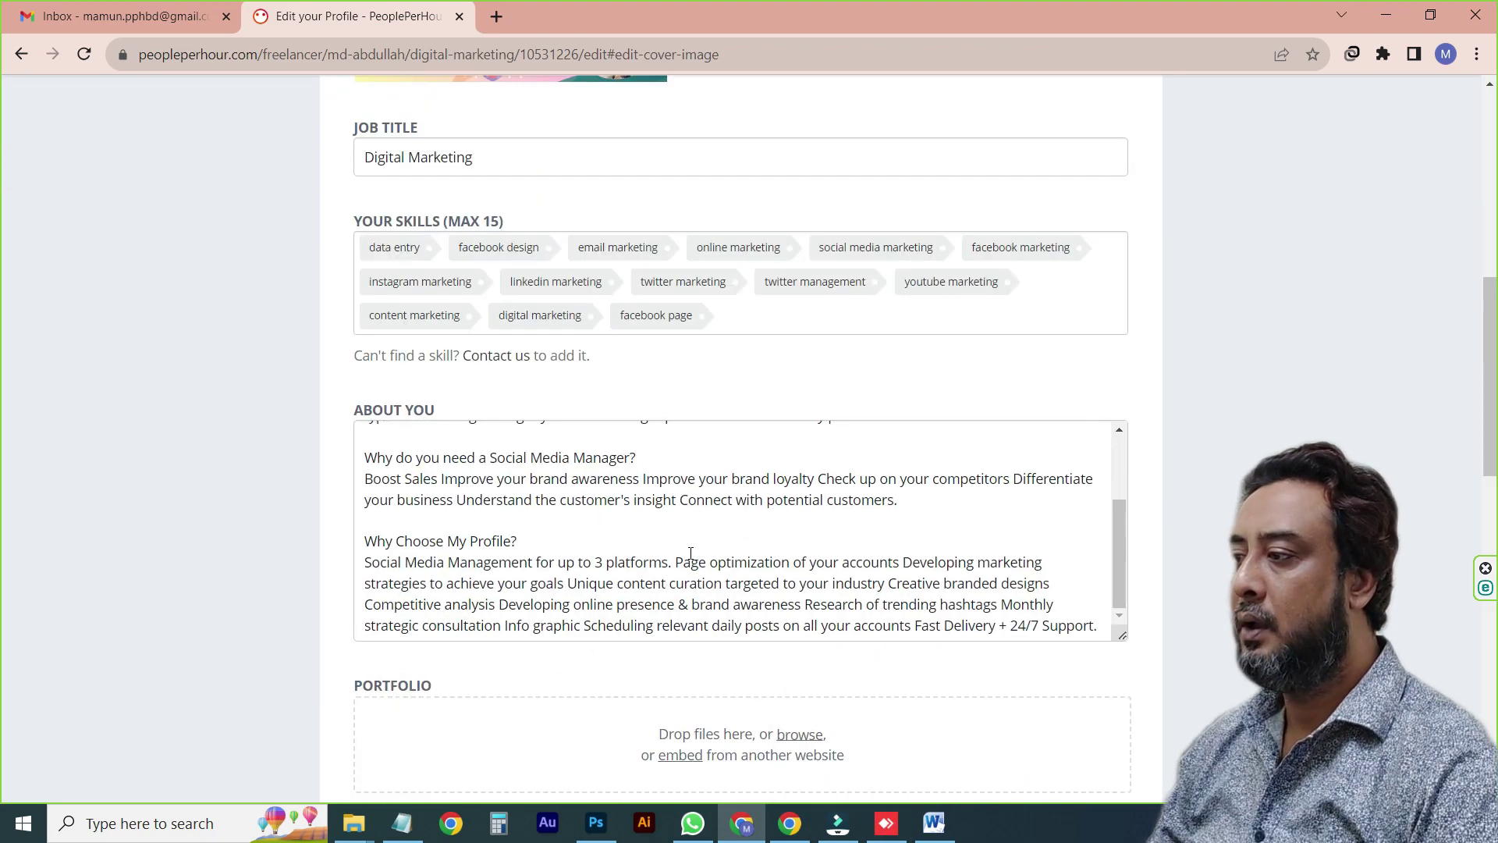
pyautogui.scroll(-3, 690, 552)
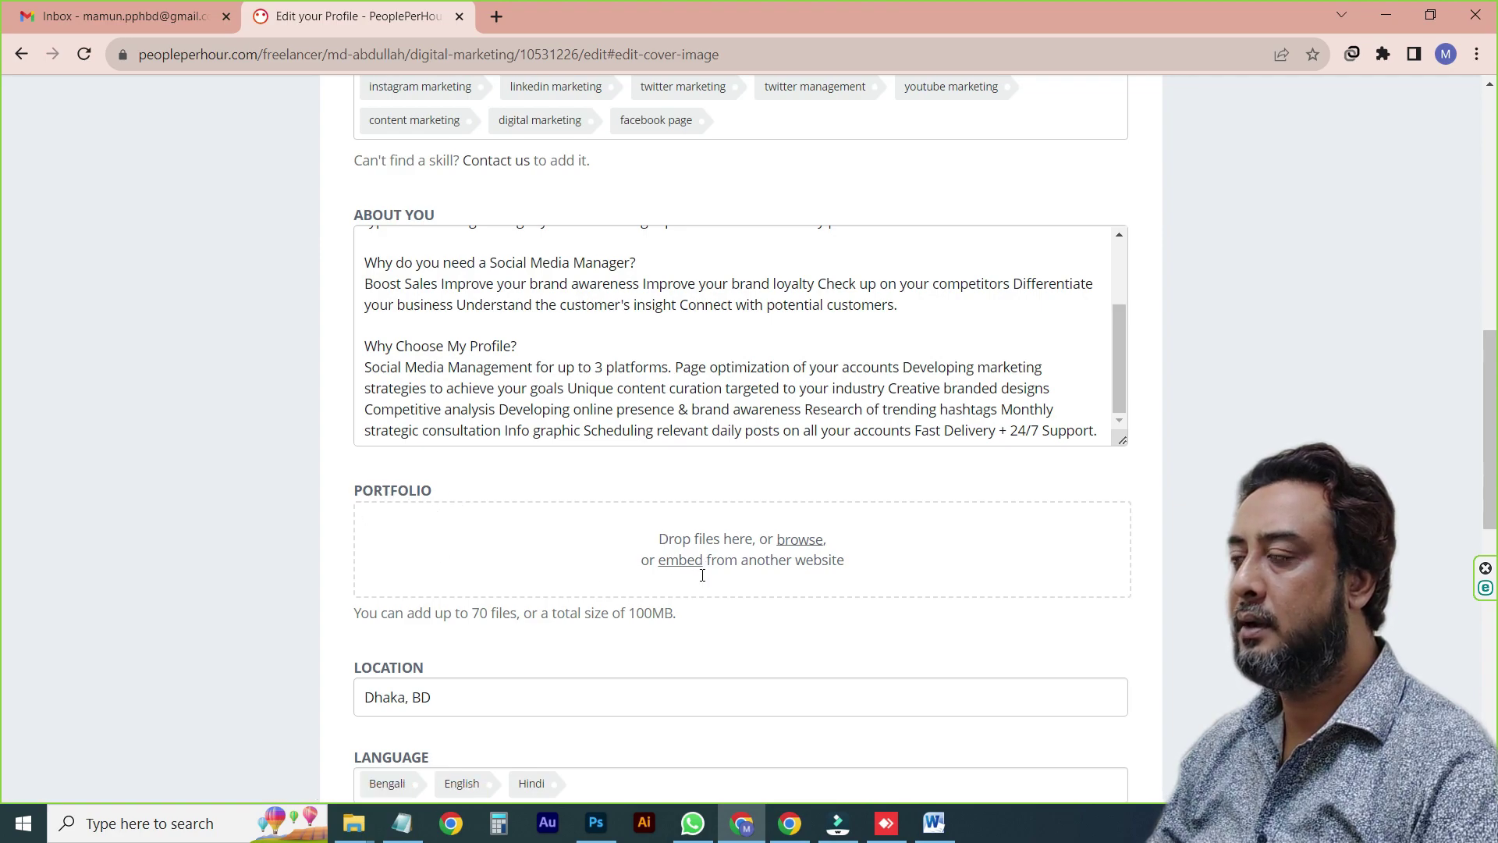
pyautogui.scroll(-1, 703, 575)
pyautogui.click(797, 442)
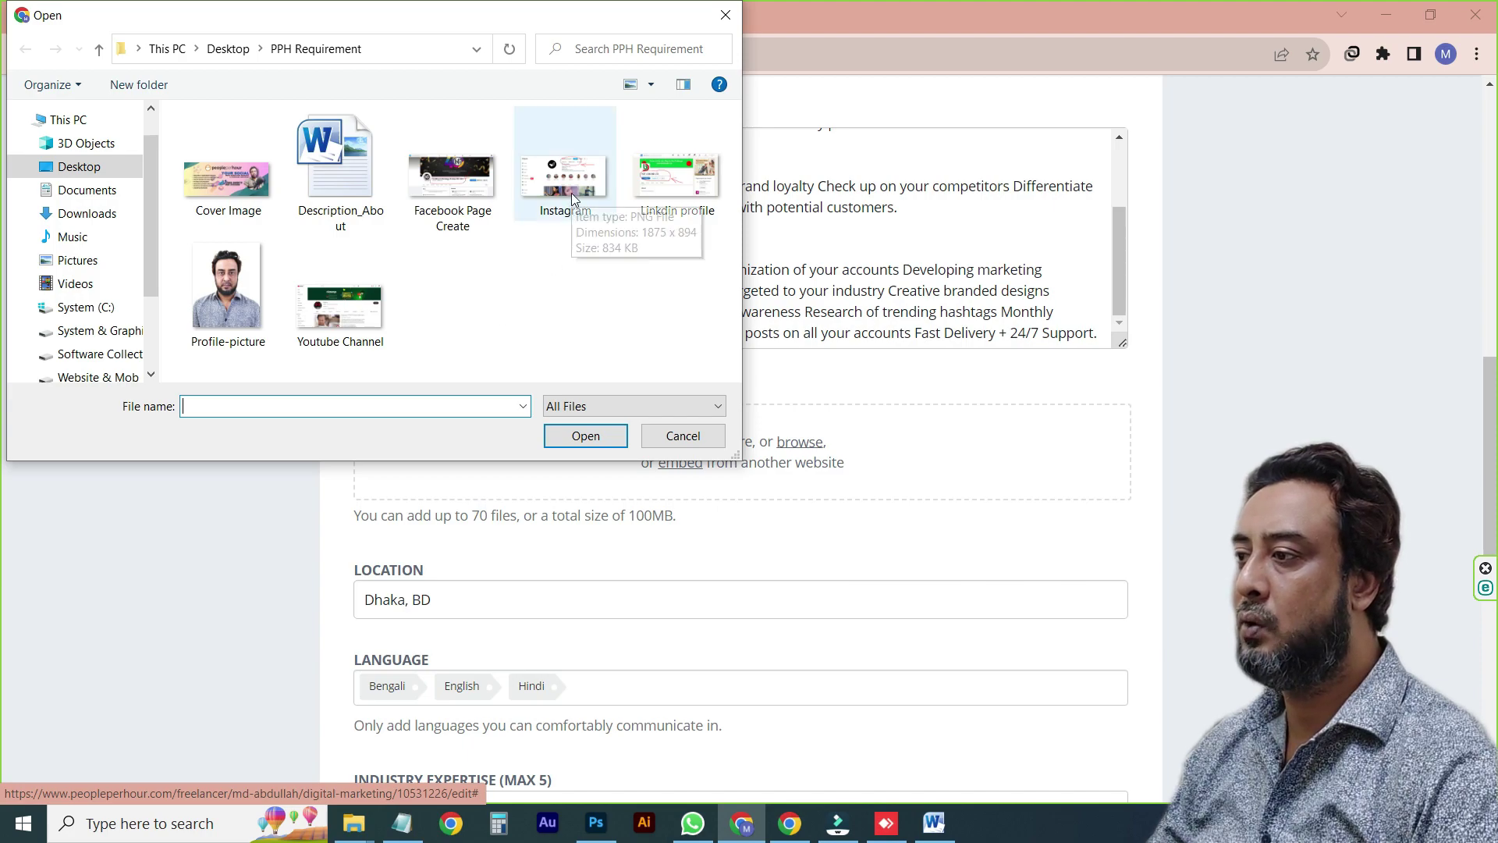
pyautogui.click(662, 189)
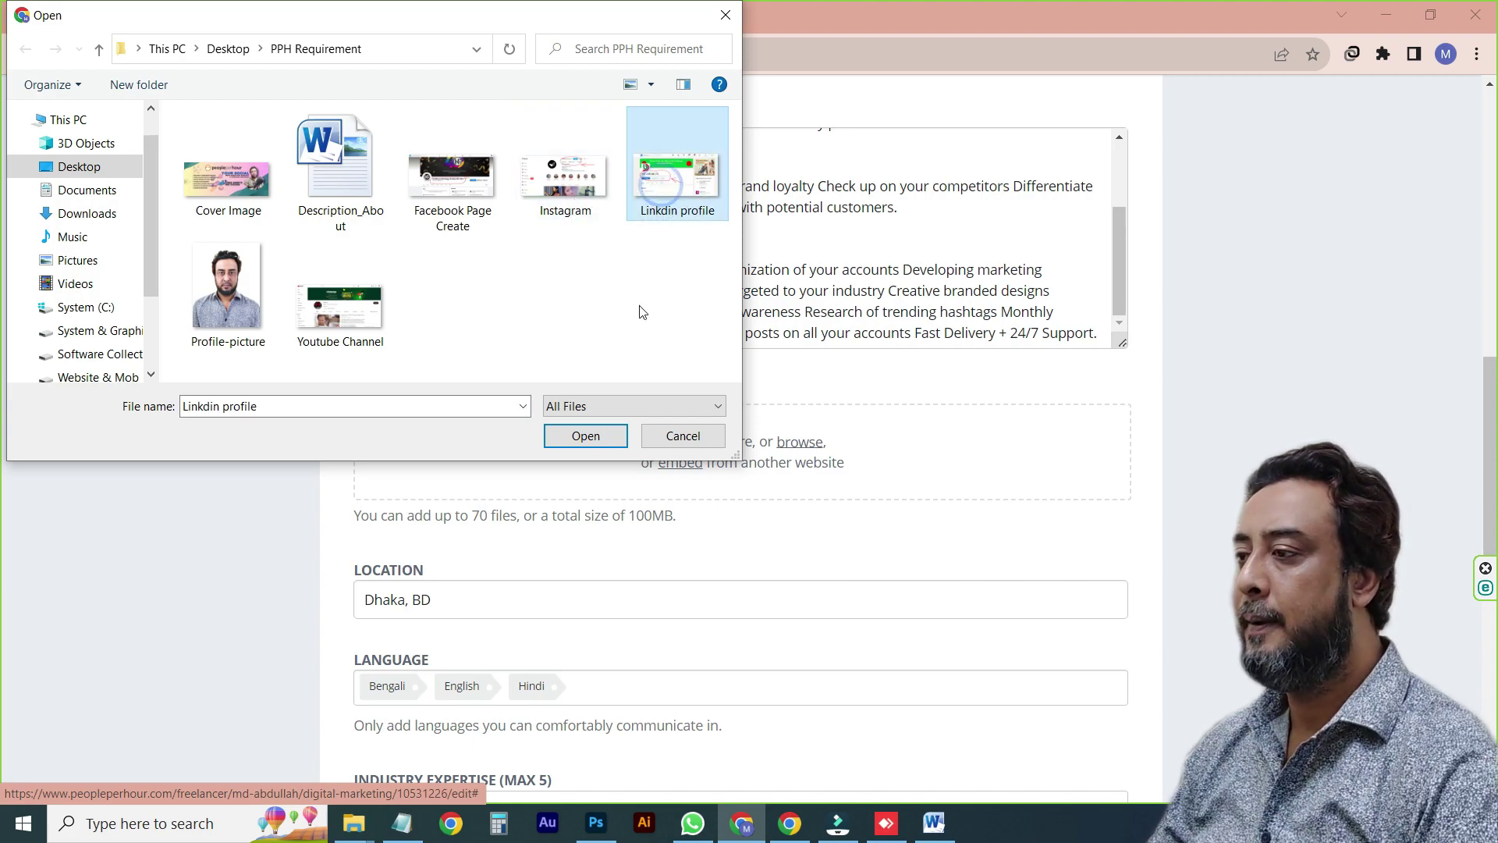
pyautogui.click(582, 435)
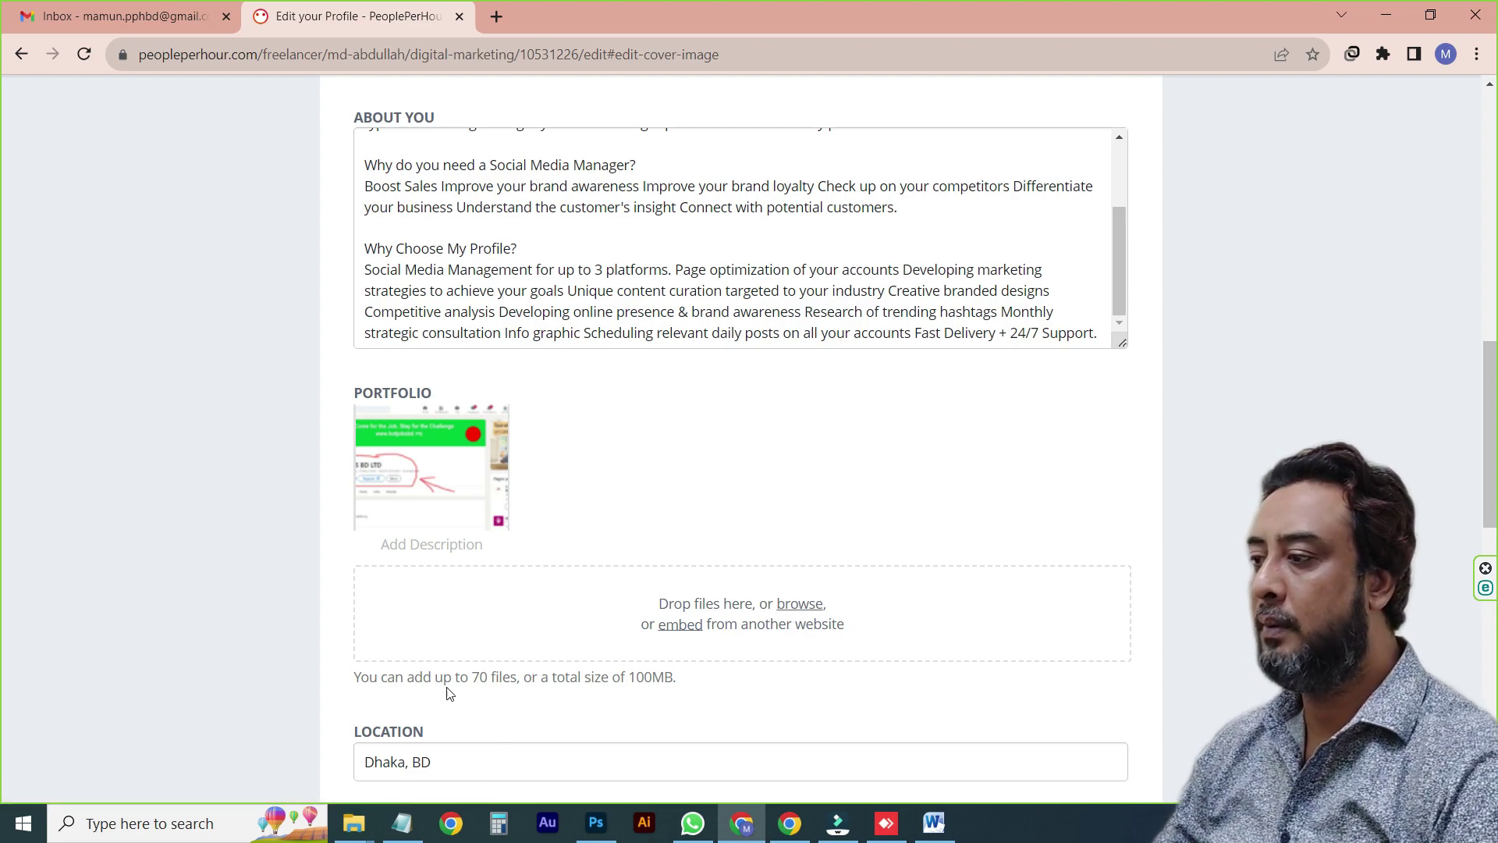
pyautogui.moveTo(359, 681); pyautogui.dragTo(652, 673)
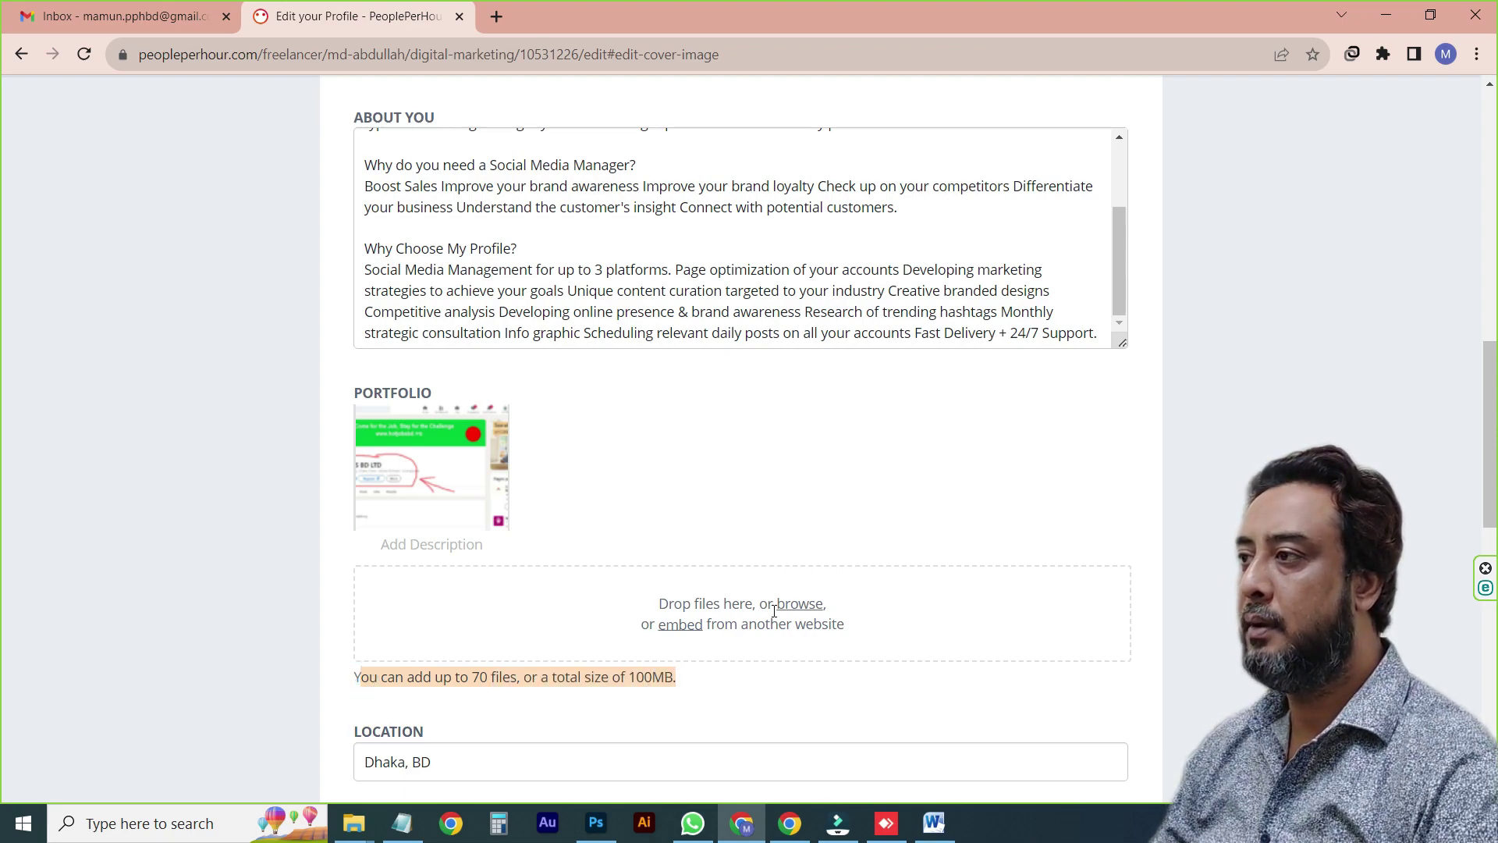
# Upload the Instagram, Facebook Page Create and Youtube Channel screenshots to the portfolio.
pyautogui.click(808, 604)
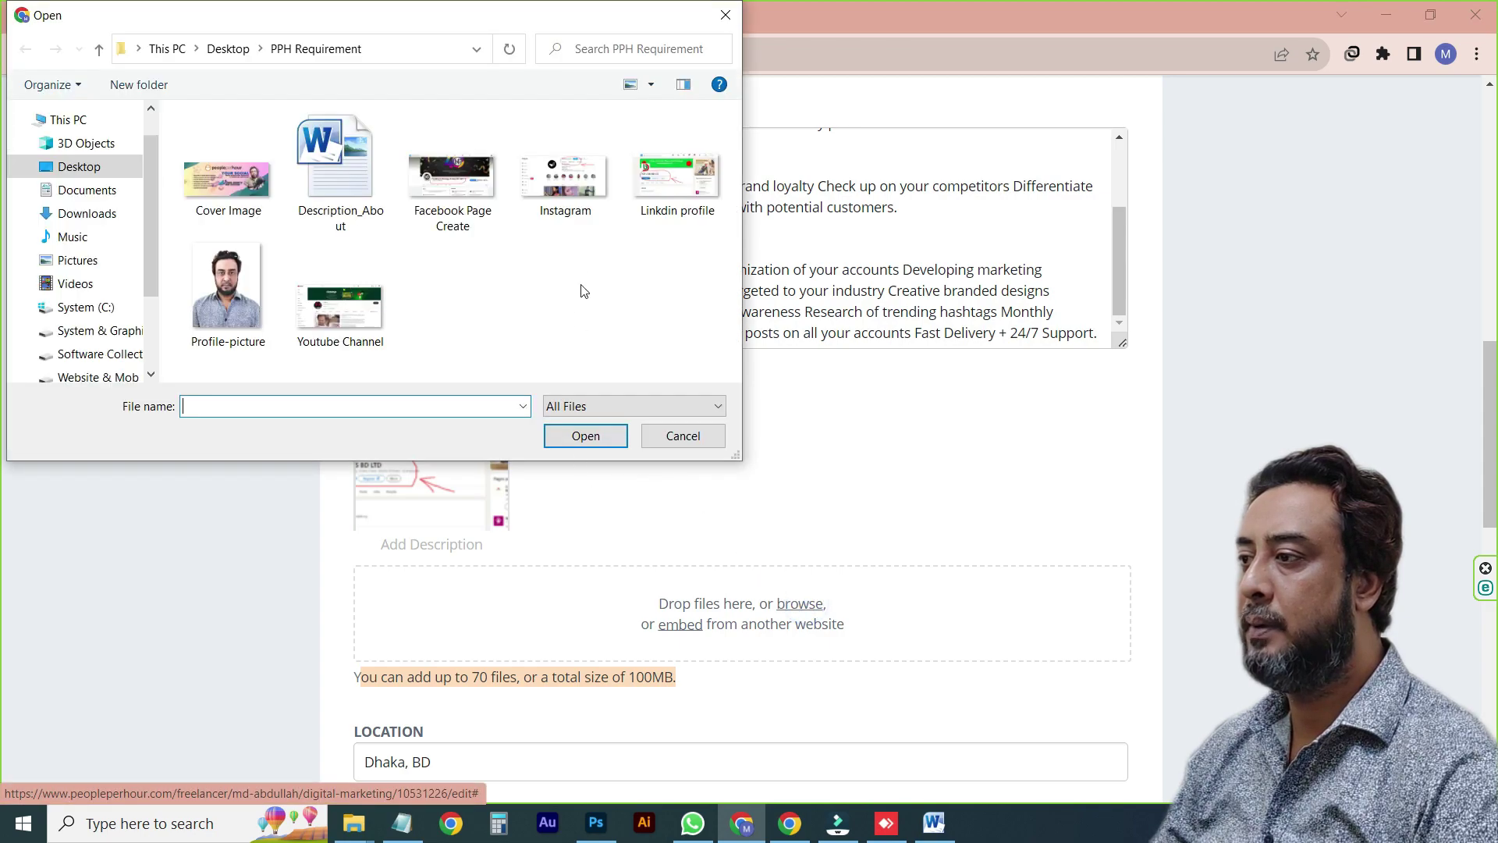
pyautogui.click(566, 189)
pyautogui.click(585, 435)
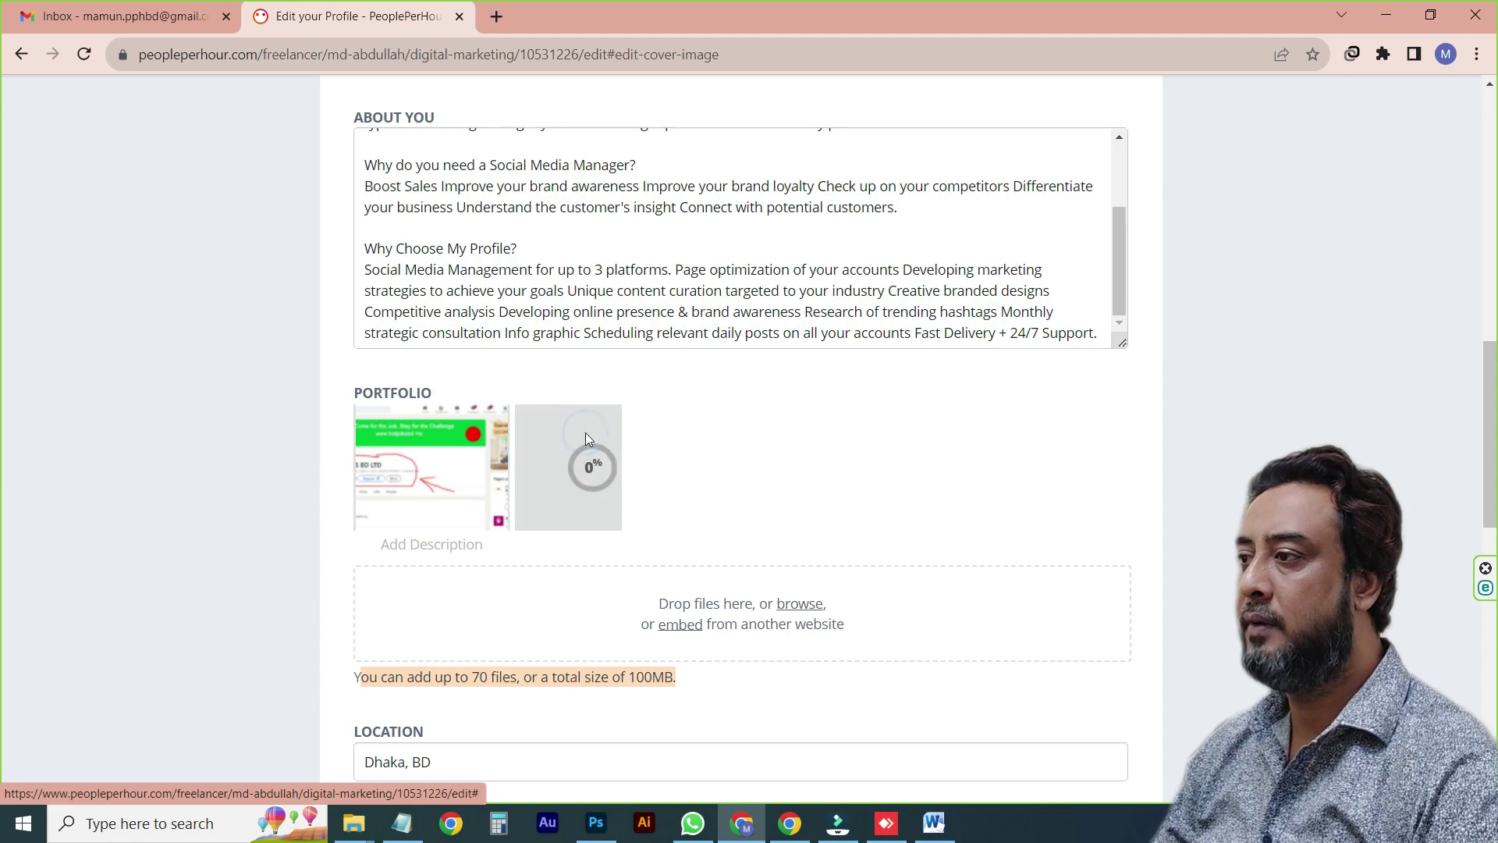
pyautogui.click(794, 605)
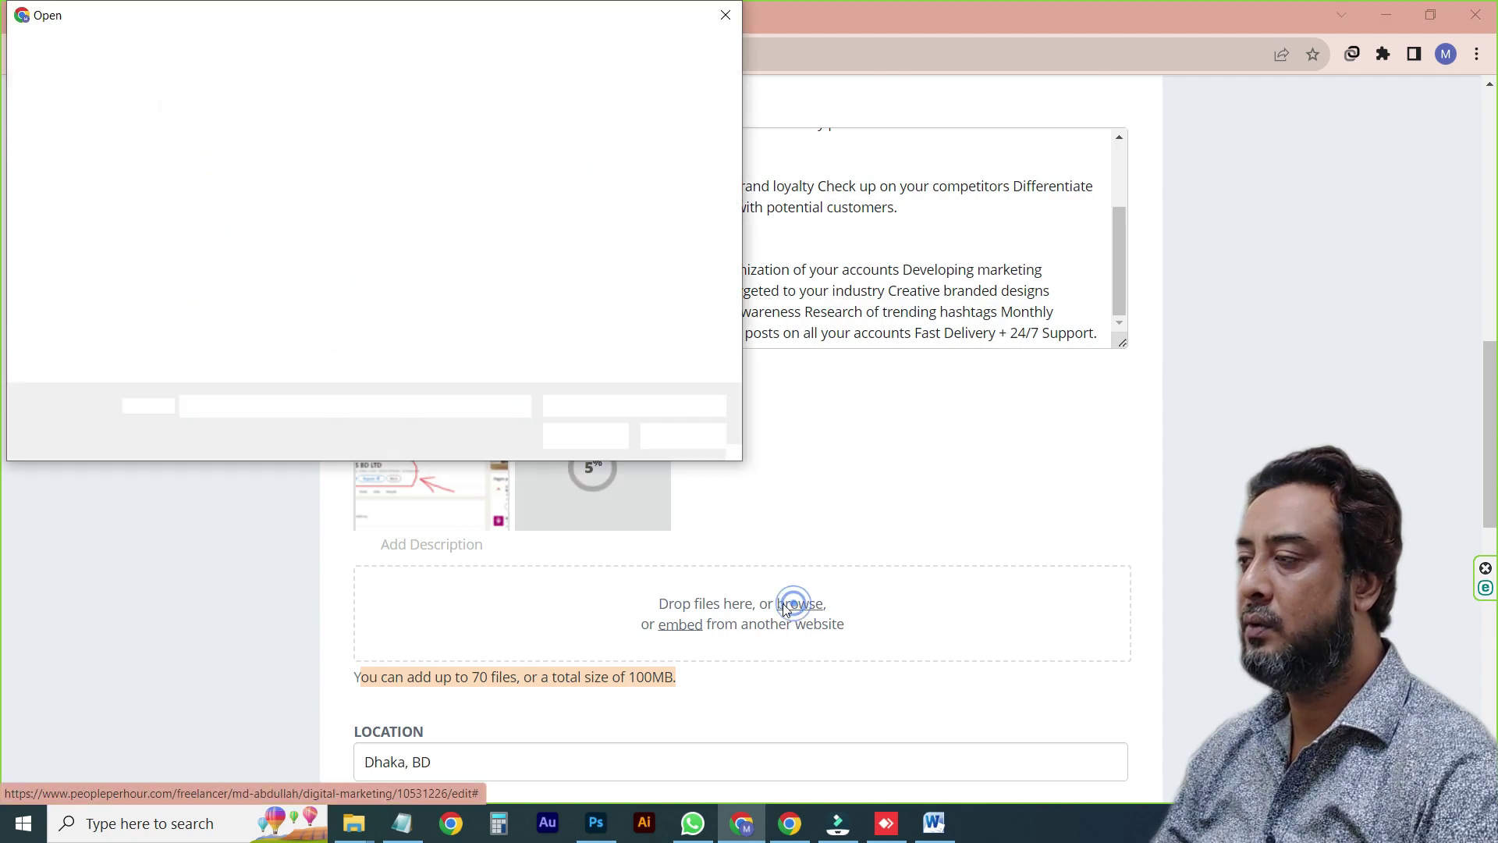
pyautogui.click(464, 195)
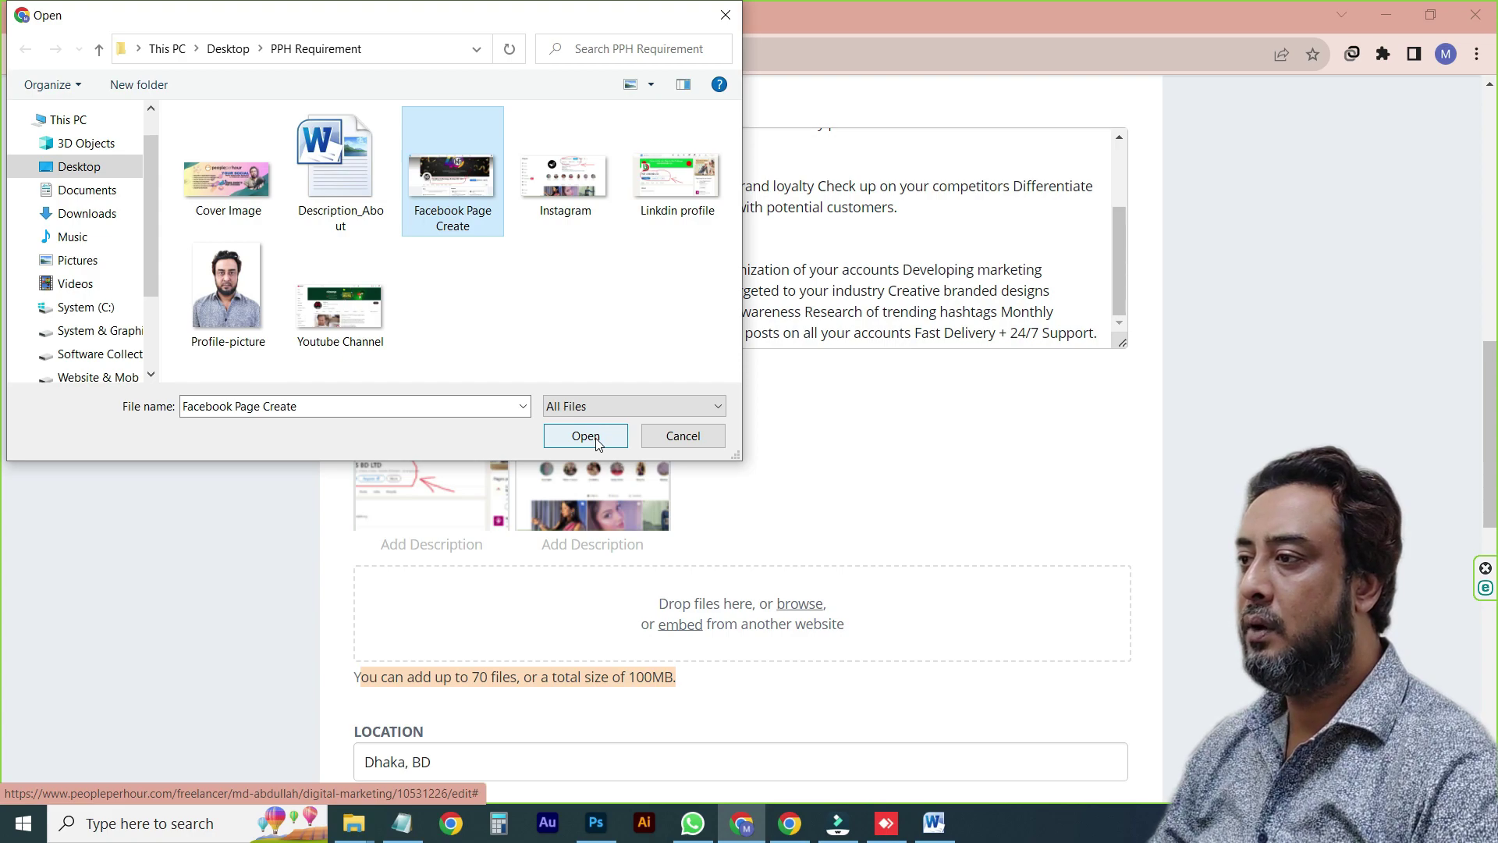
pyautogui.click(596, 442)
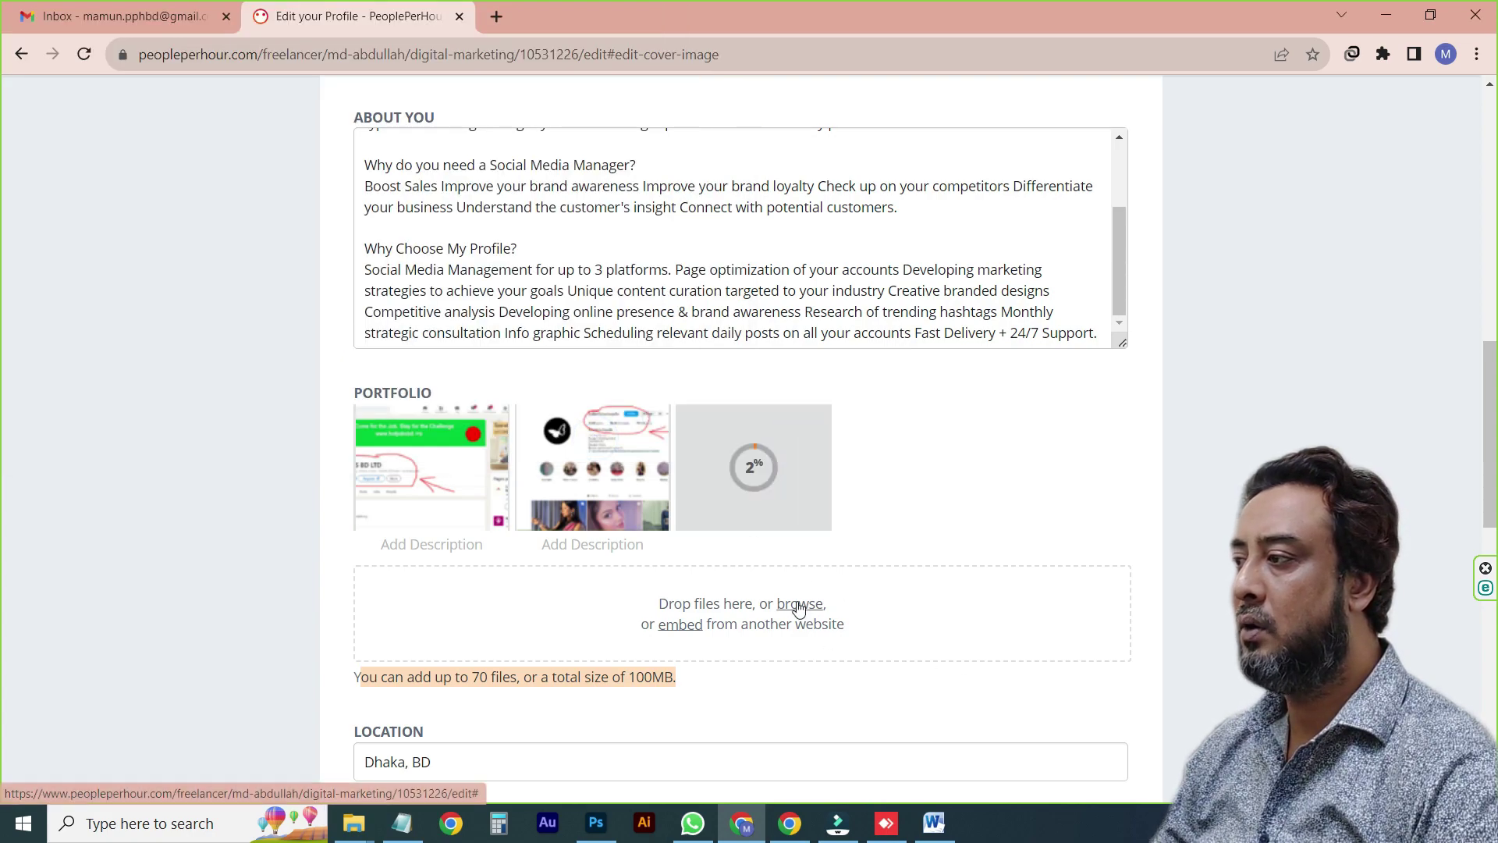
pyautogui.click(798, 607)
pyautogui.click(343, 314)
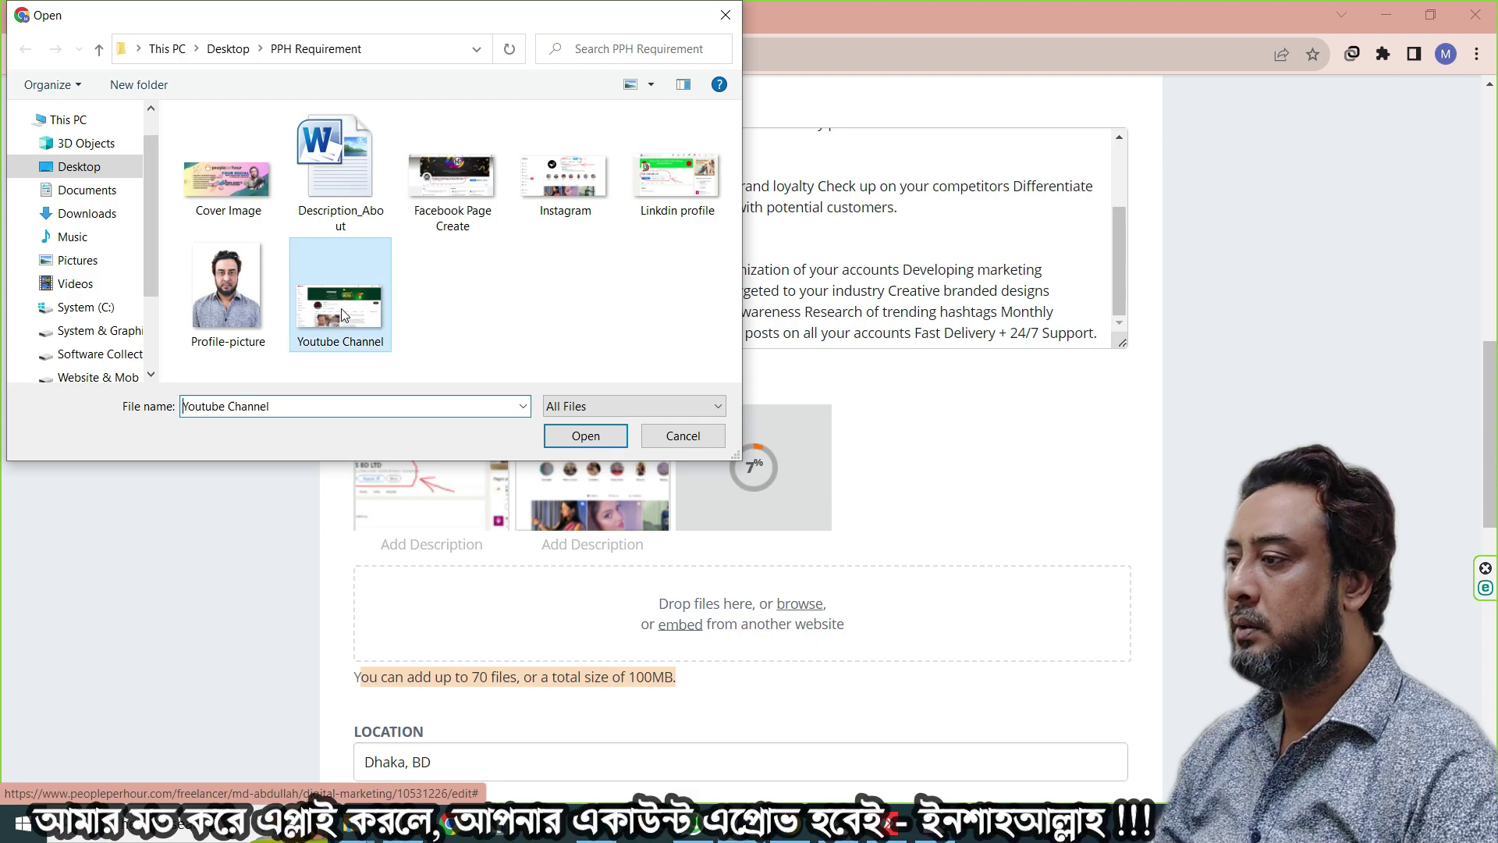
pyautogui.click(601, 437)
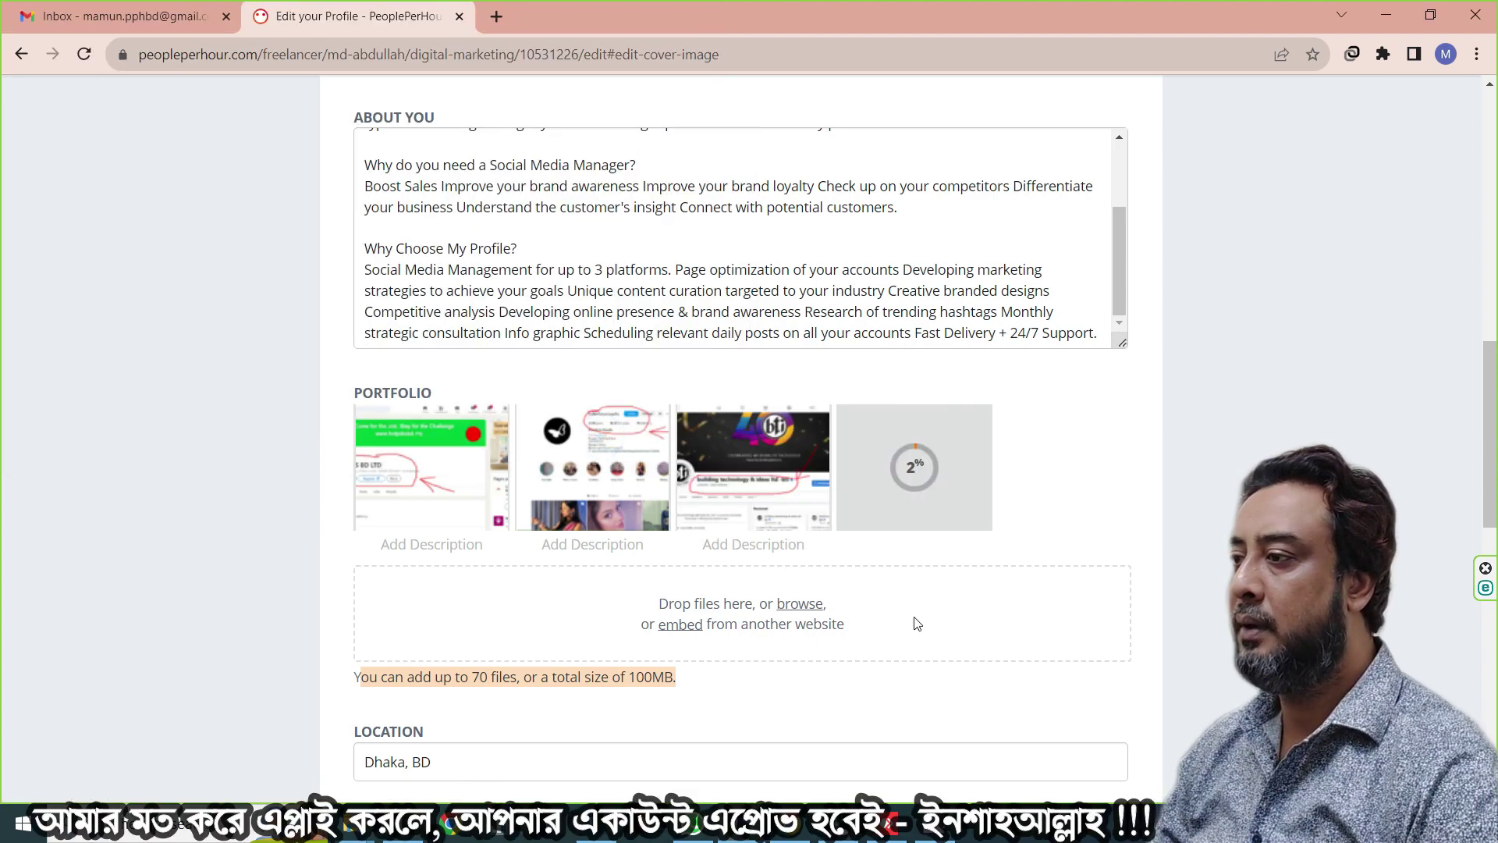
# Describe the first portfolio image as 'LinkedIn Profile Create', fixing the spelling to LinkedIn.
pyautogui.click(426, 544)
pyautogui.click(585, 441)
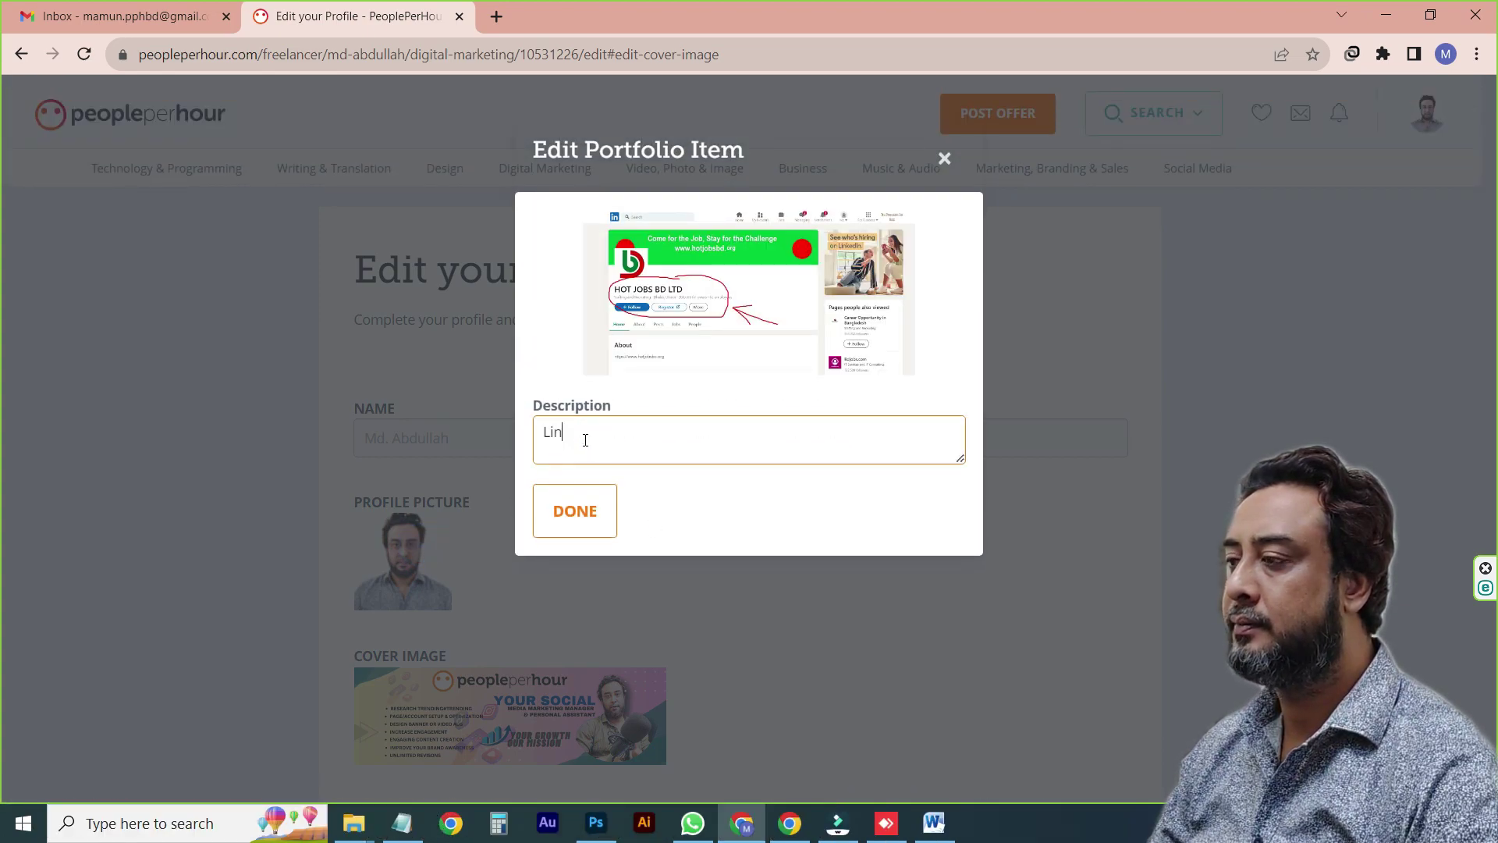
pyautogui.write('Linkedin Profile Create')
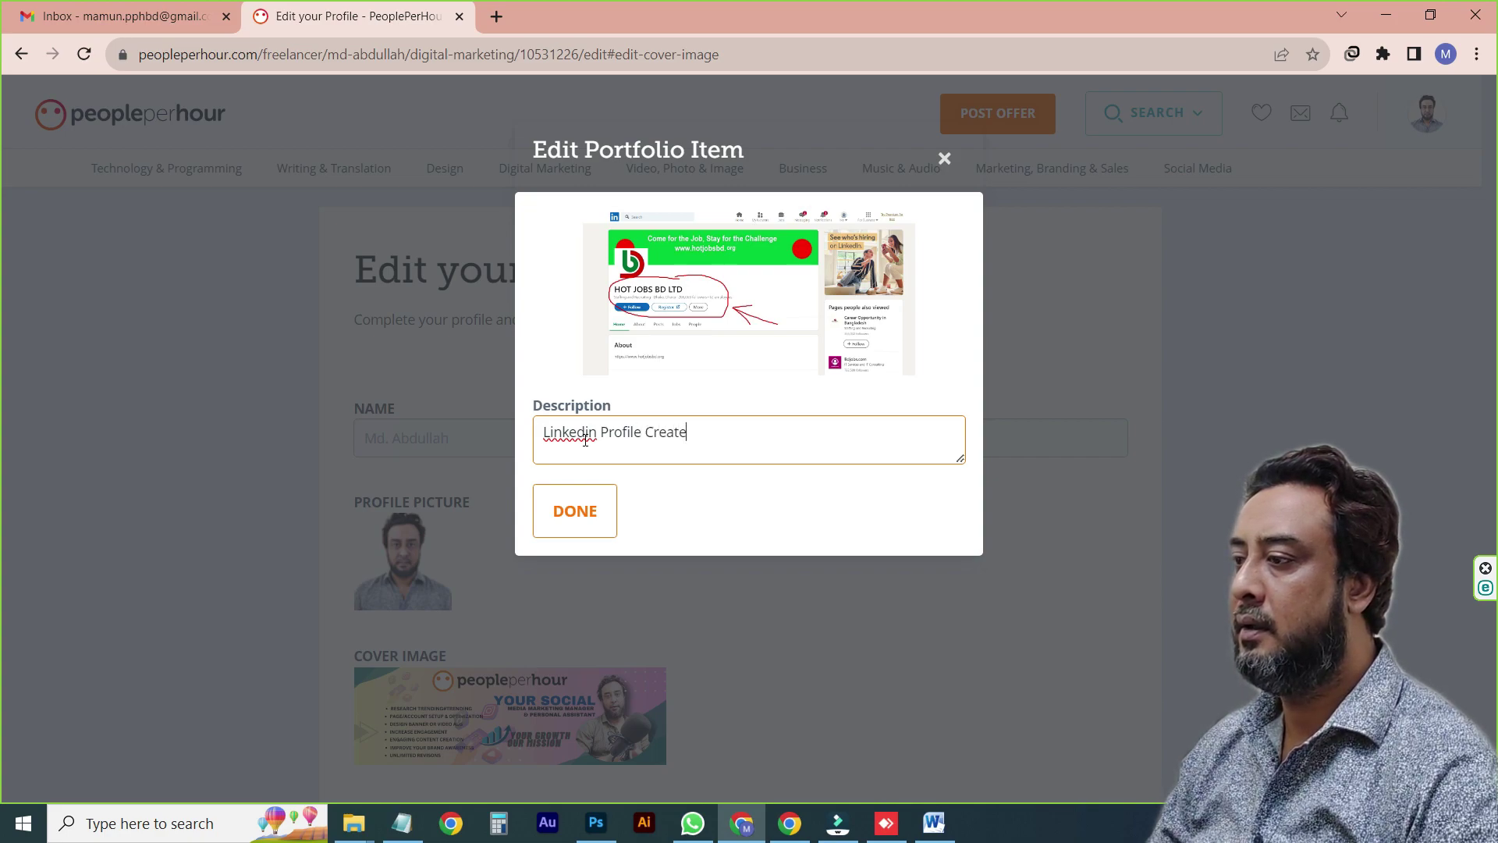
pyautogui.rightClick(578, 429)
pyautogui.click(626, 438)
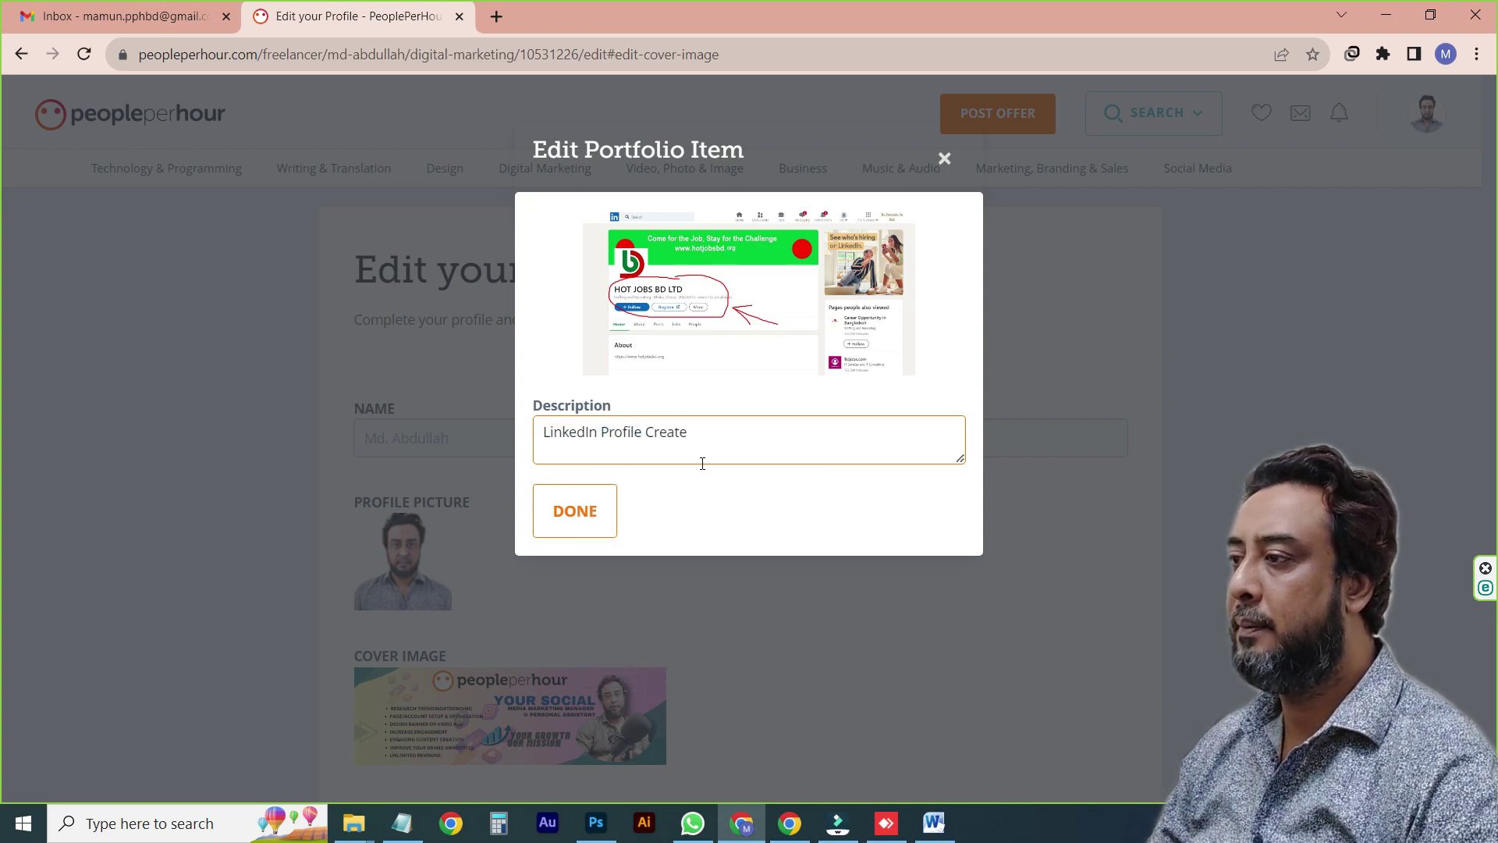
pyautogui.click(581, 516)
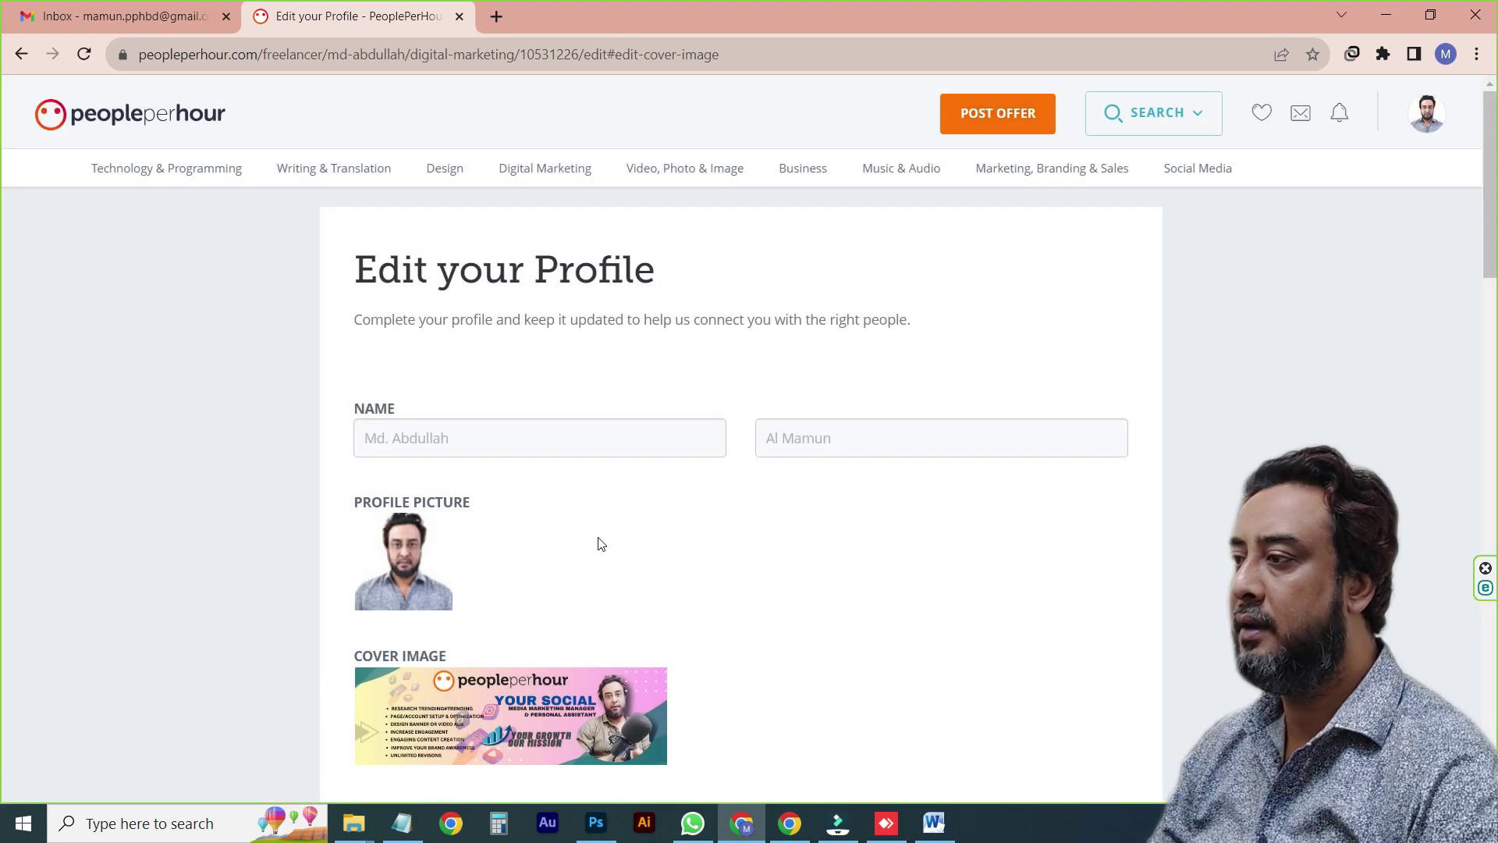
pyautogui.scroll(-1, 595, 531)
pyautogui.scroll(-12, 593, 504)
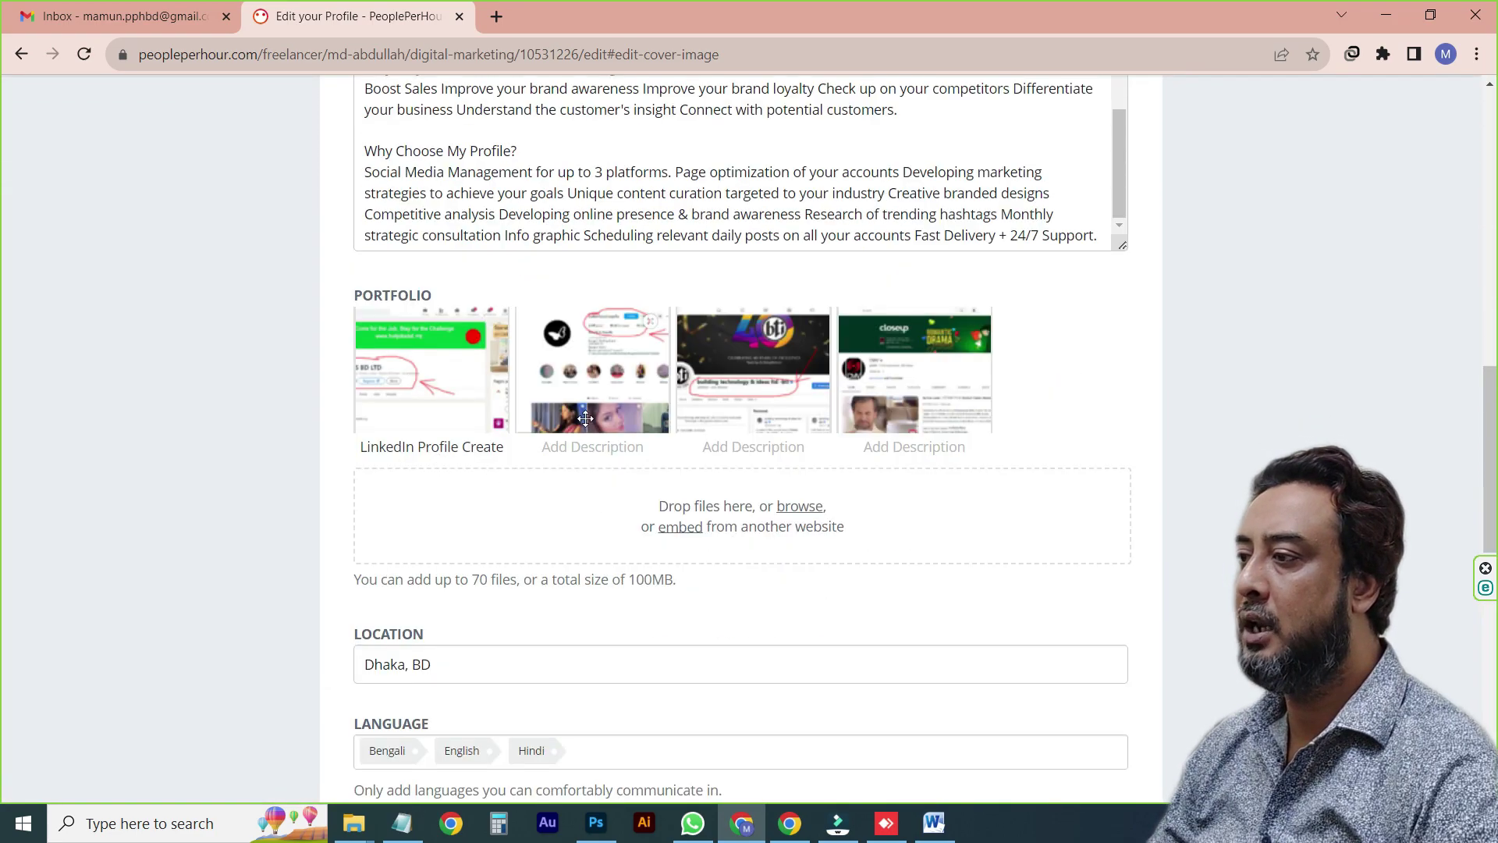
# Enter 'Instagram Profile Create' as the second image's description, correcting the typo, and confirm.
pyautogui.click(590, 446)
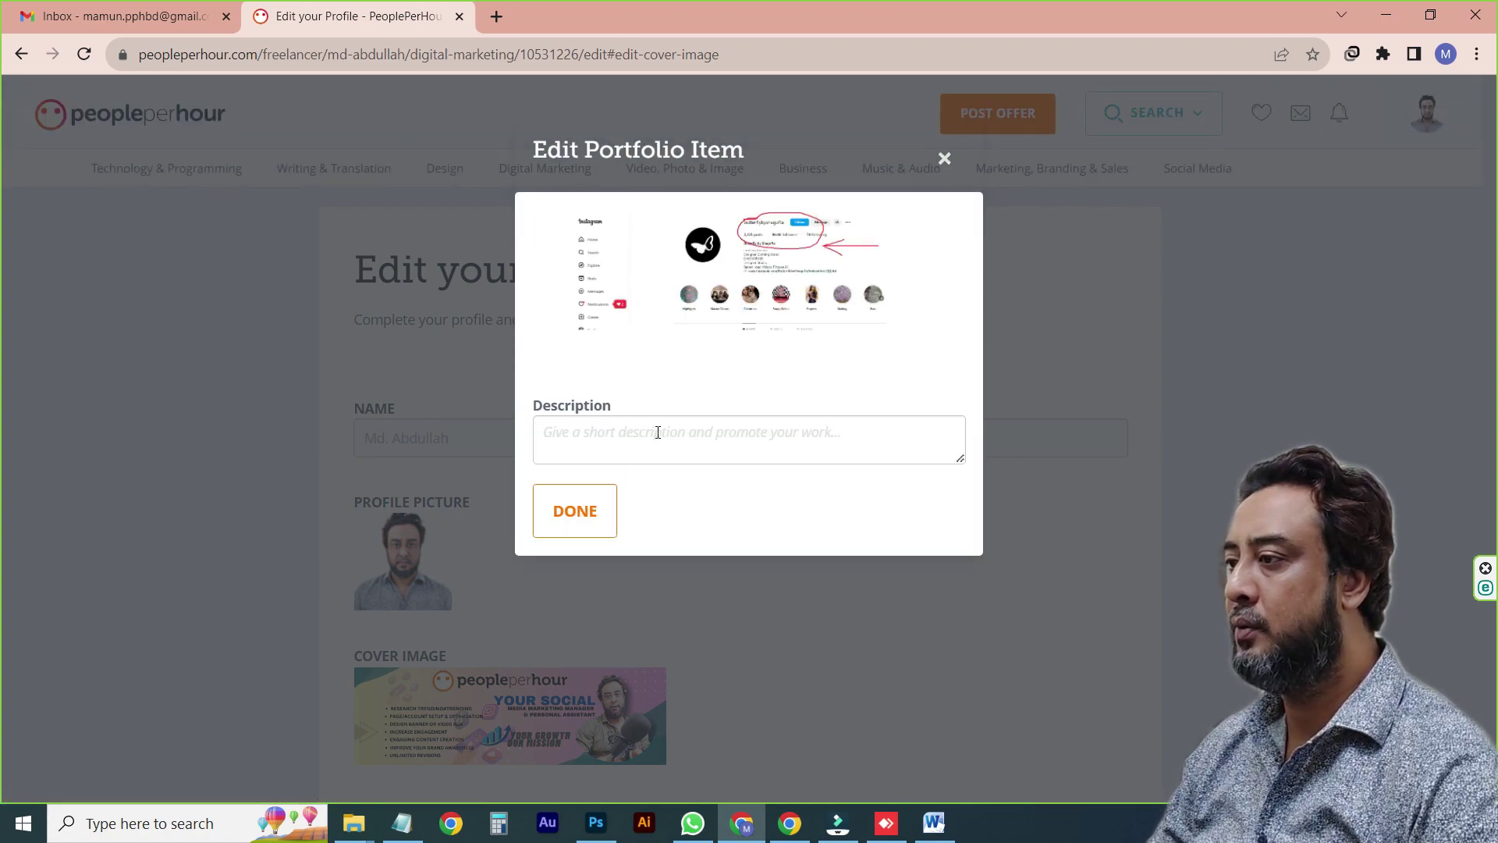
pyautogui.click(577, 442)
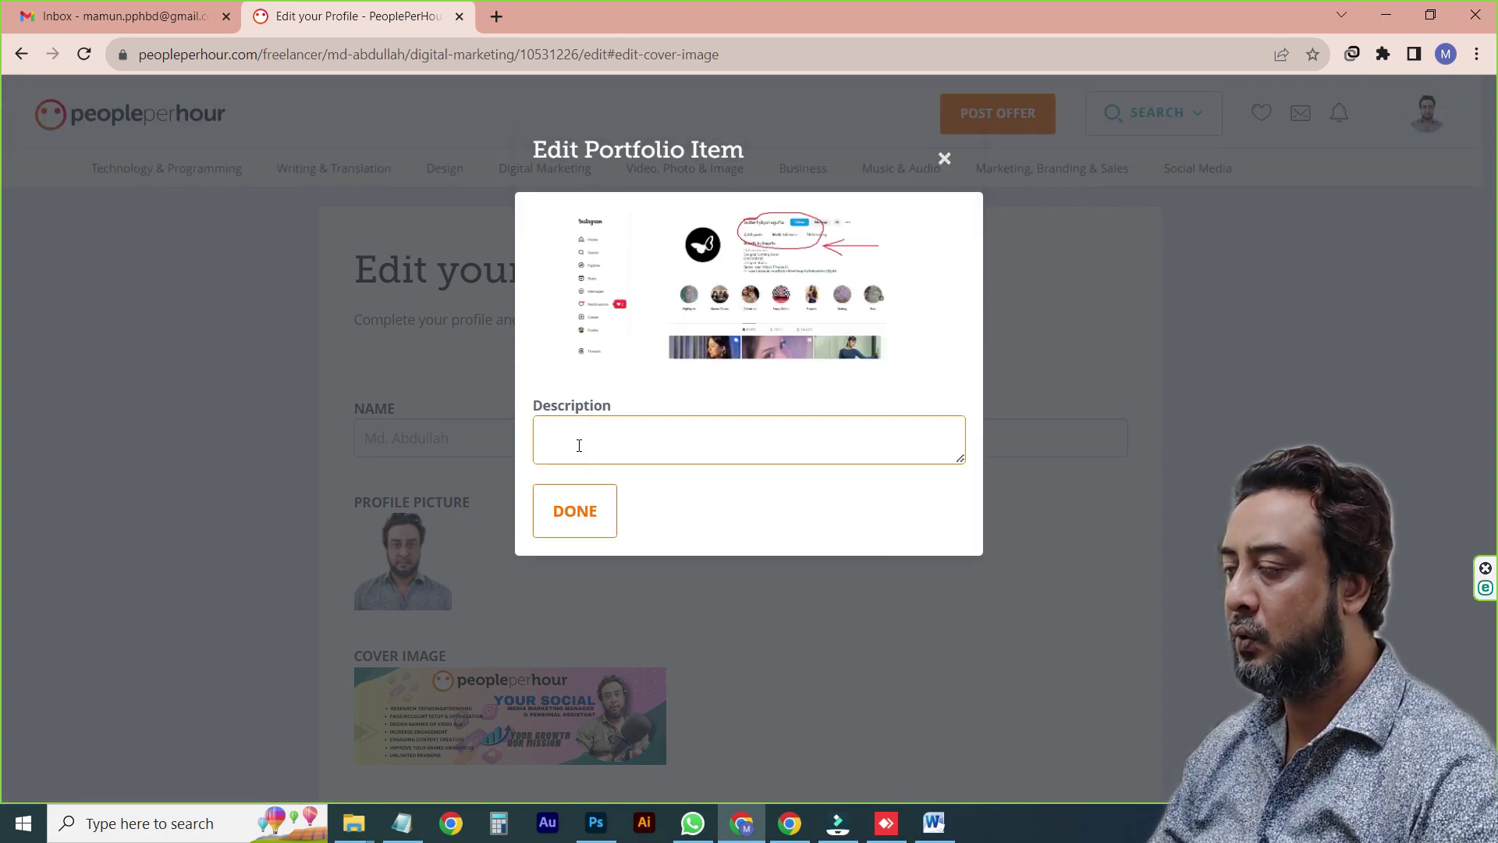
pyautogui.write('Instagara')
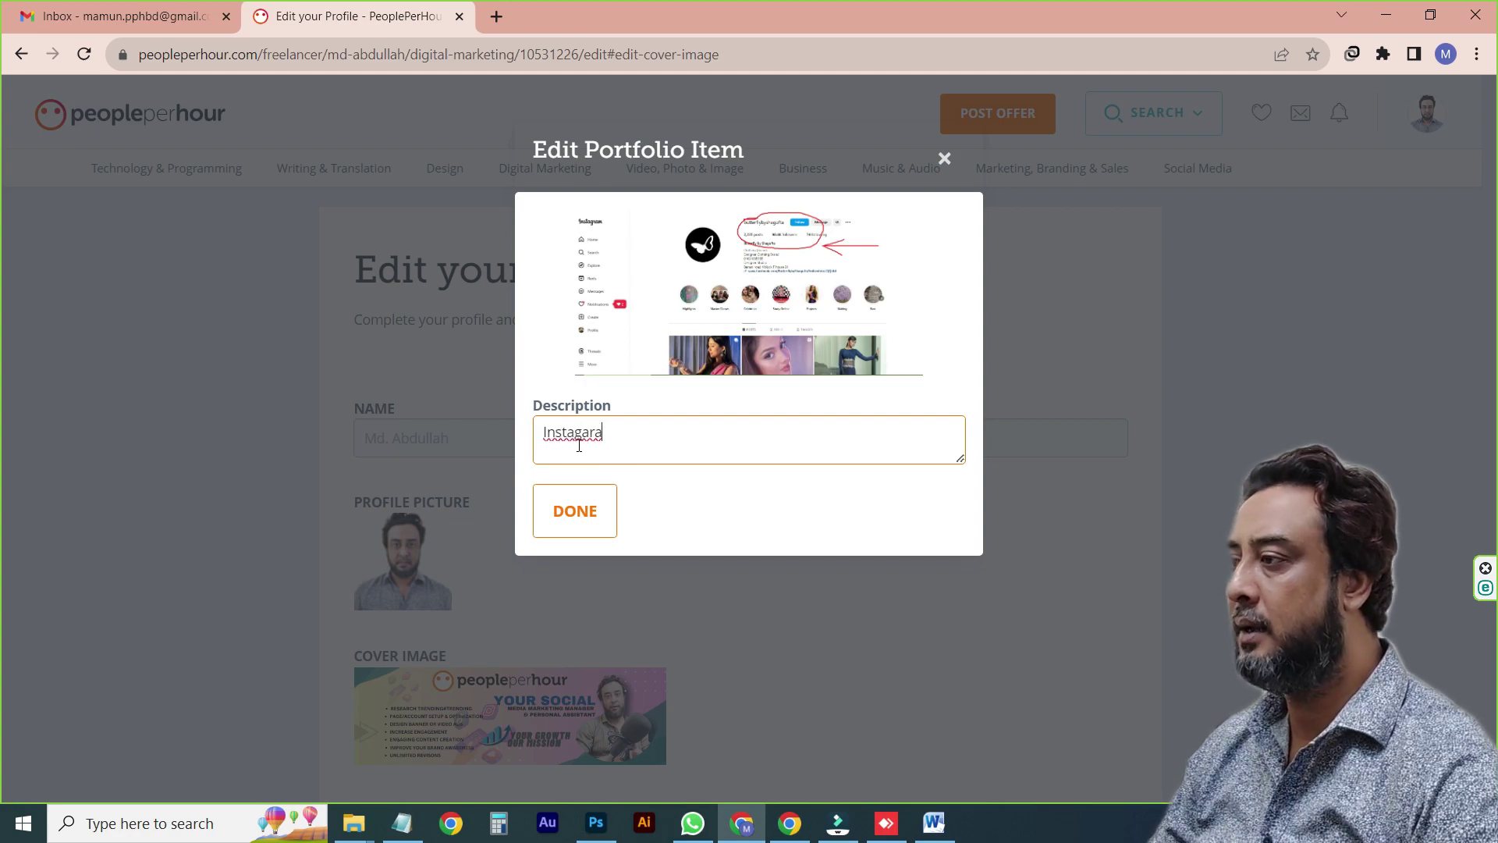
pyautogui.press('BackSpace')
pyautogui.press('BackSpace')
pyautogui.press('BackSpace')
pyautogui.write('r')
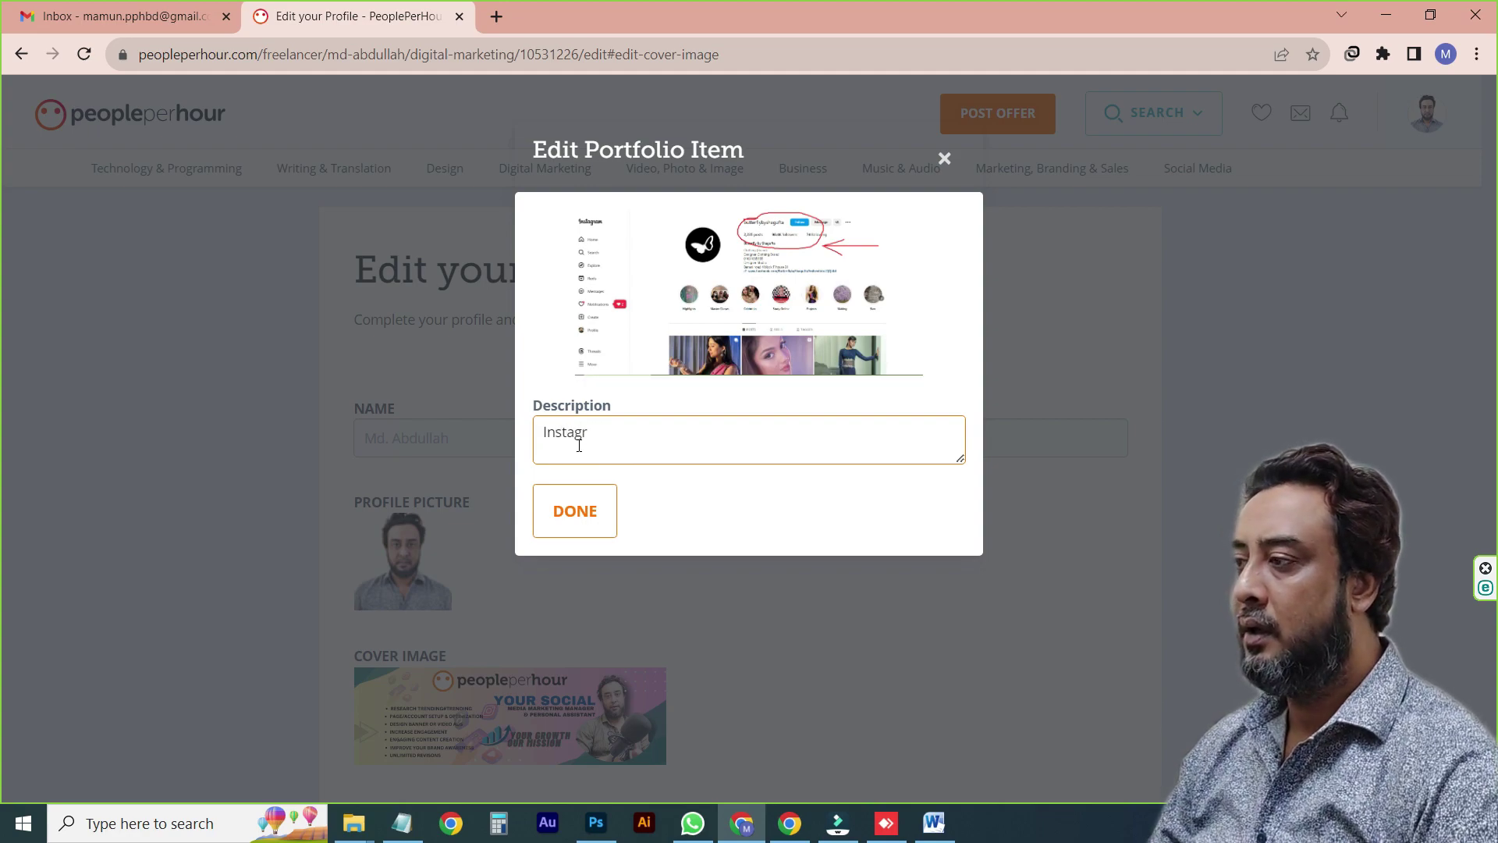
pyautogui.write('omeame')
pyautogui.press('BackSpace')
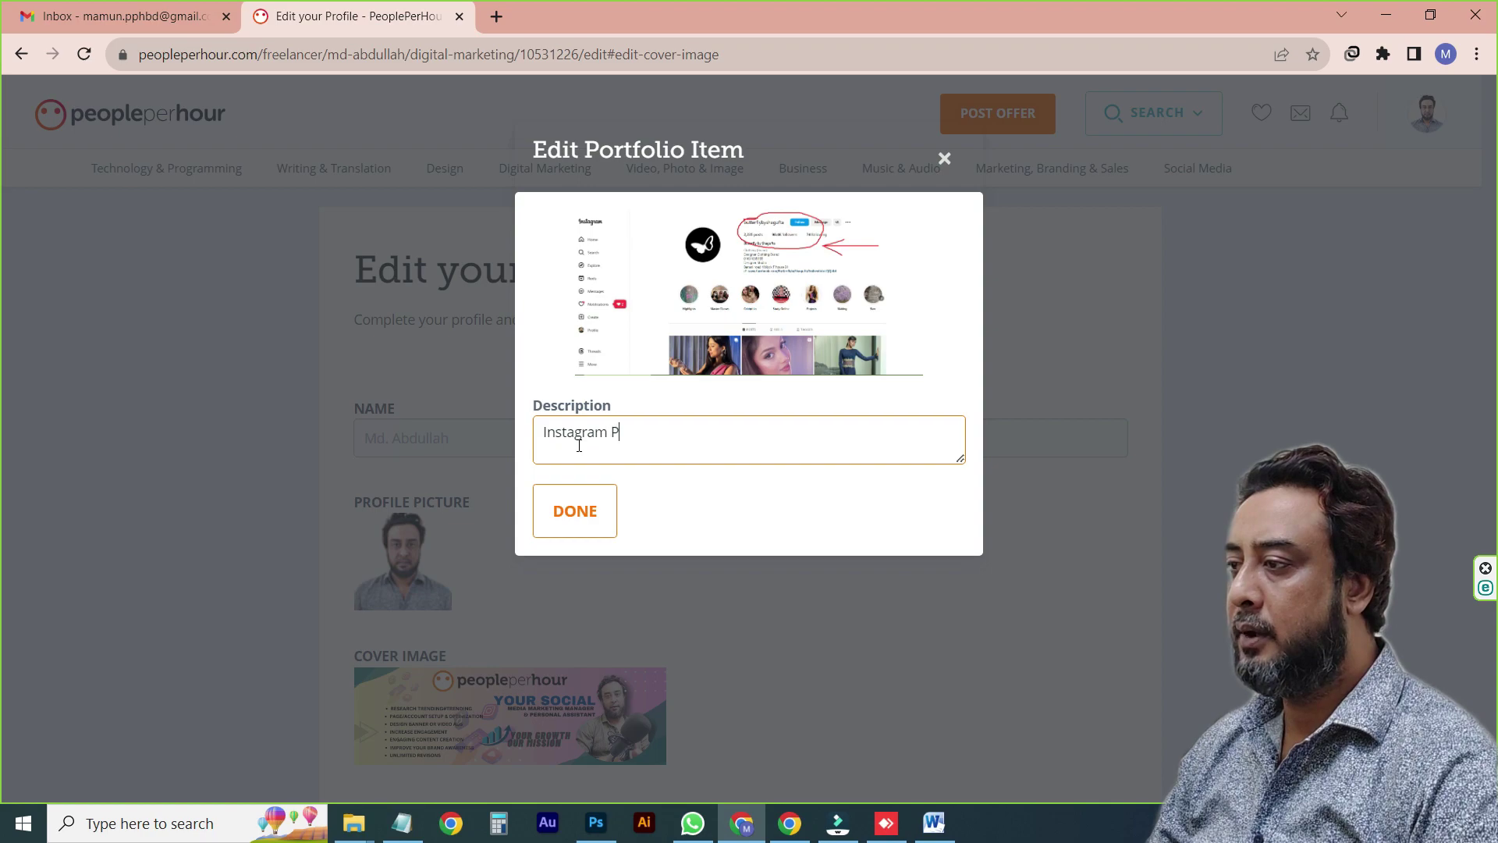
pyautogui.write('Profile Create')
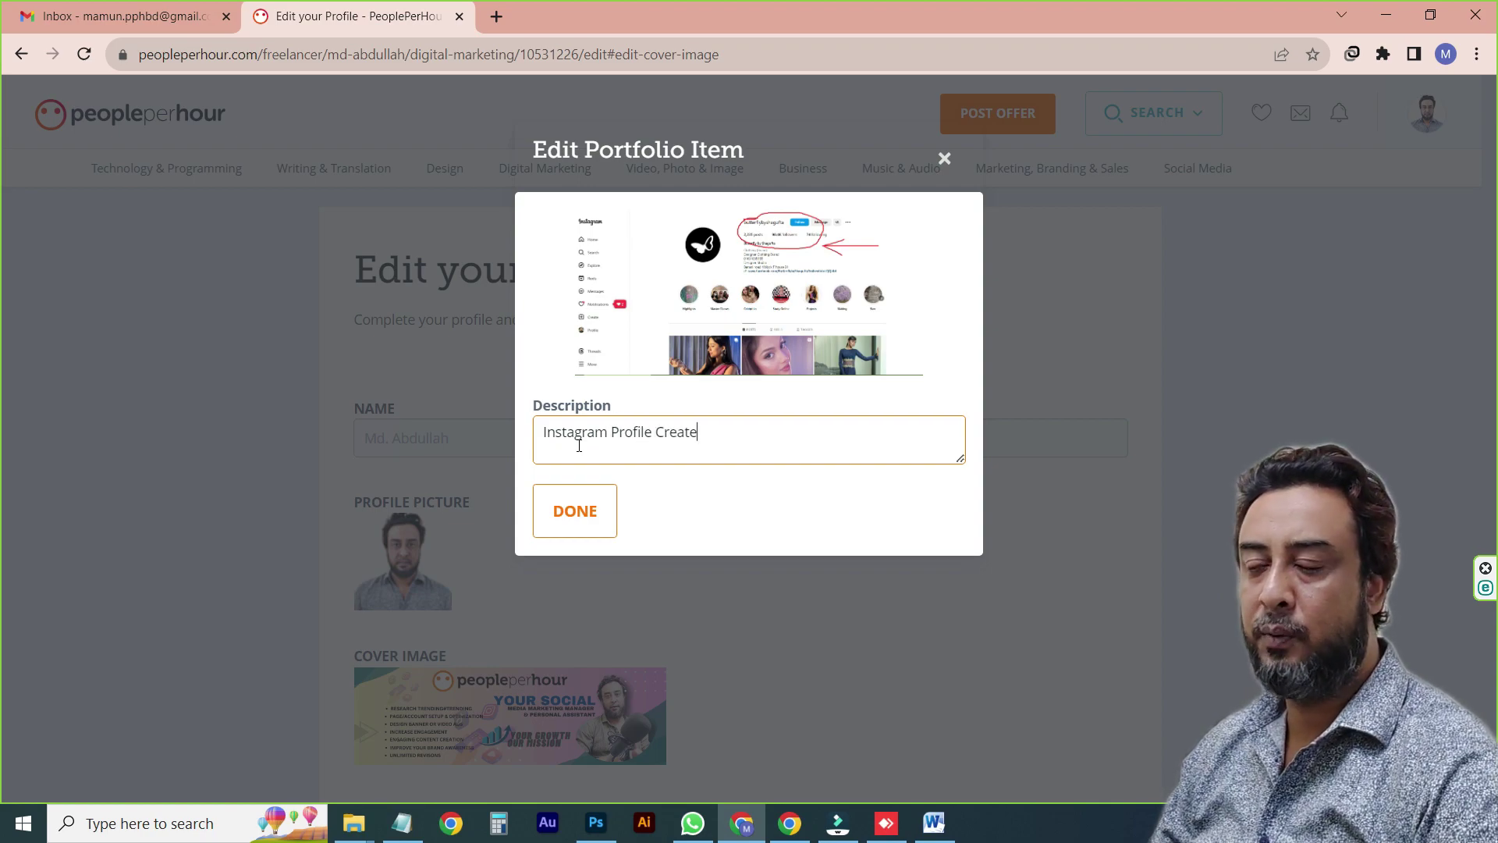
pyautogui.click(575, 511)
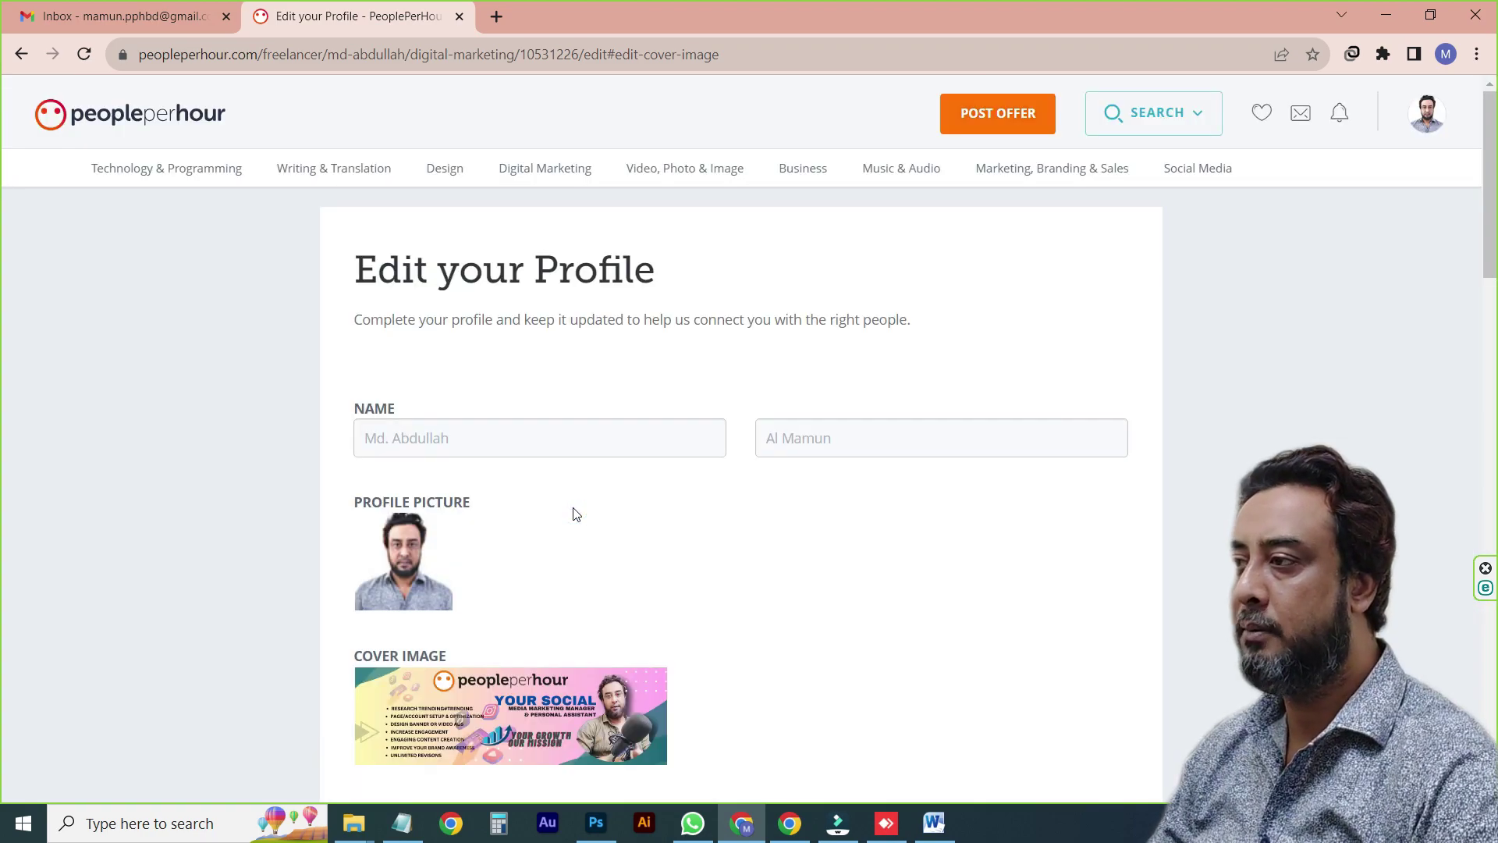
pyautogui.scroll(-14, 575, 513)
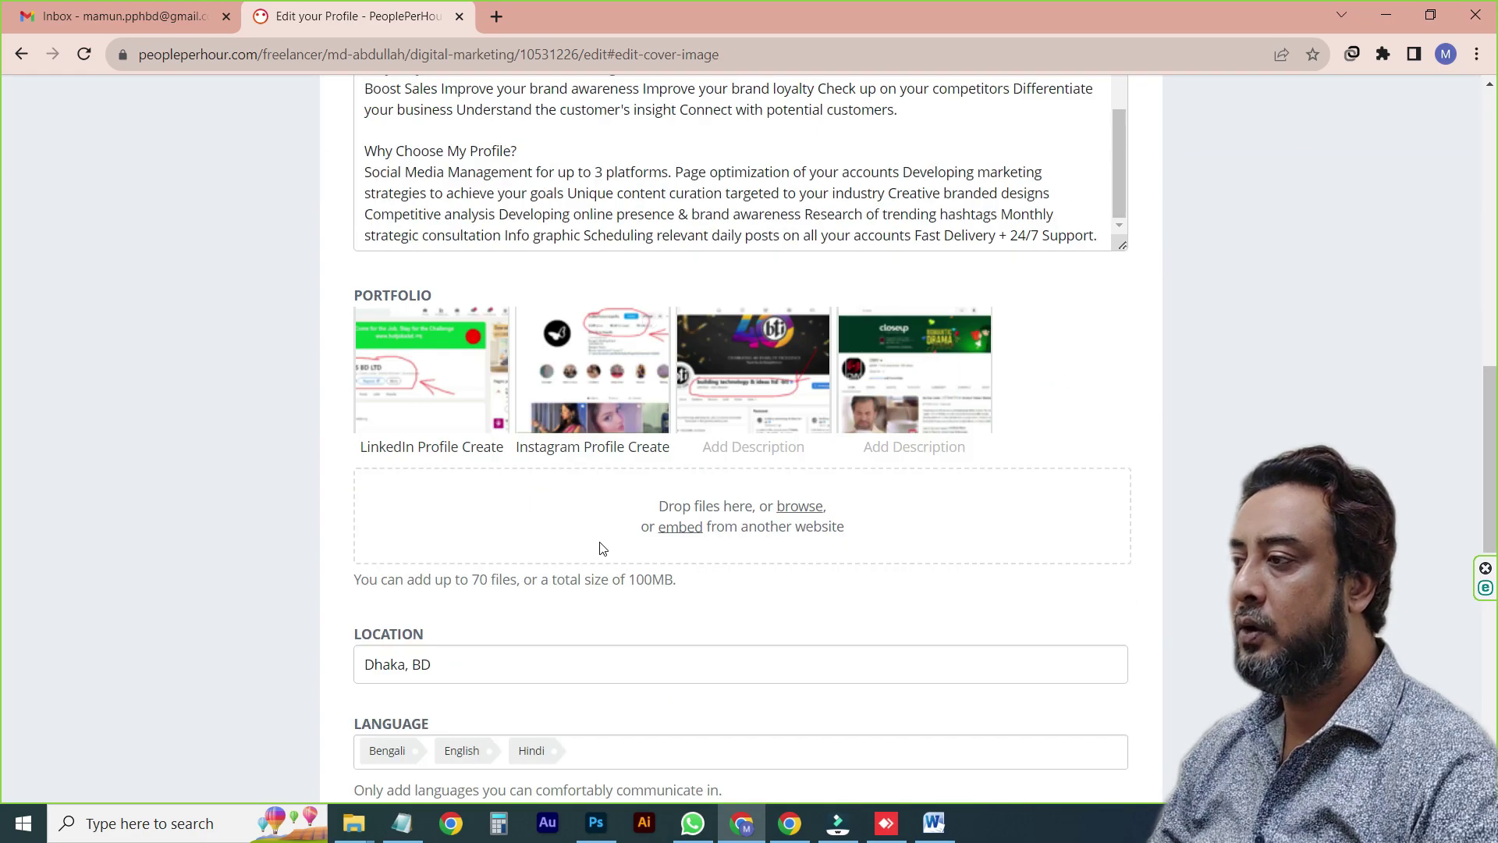
# Enter 'Facebook Page Create' as the third image's description and confirm with DONE.
pyautogui.click(753, 445)
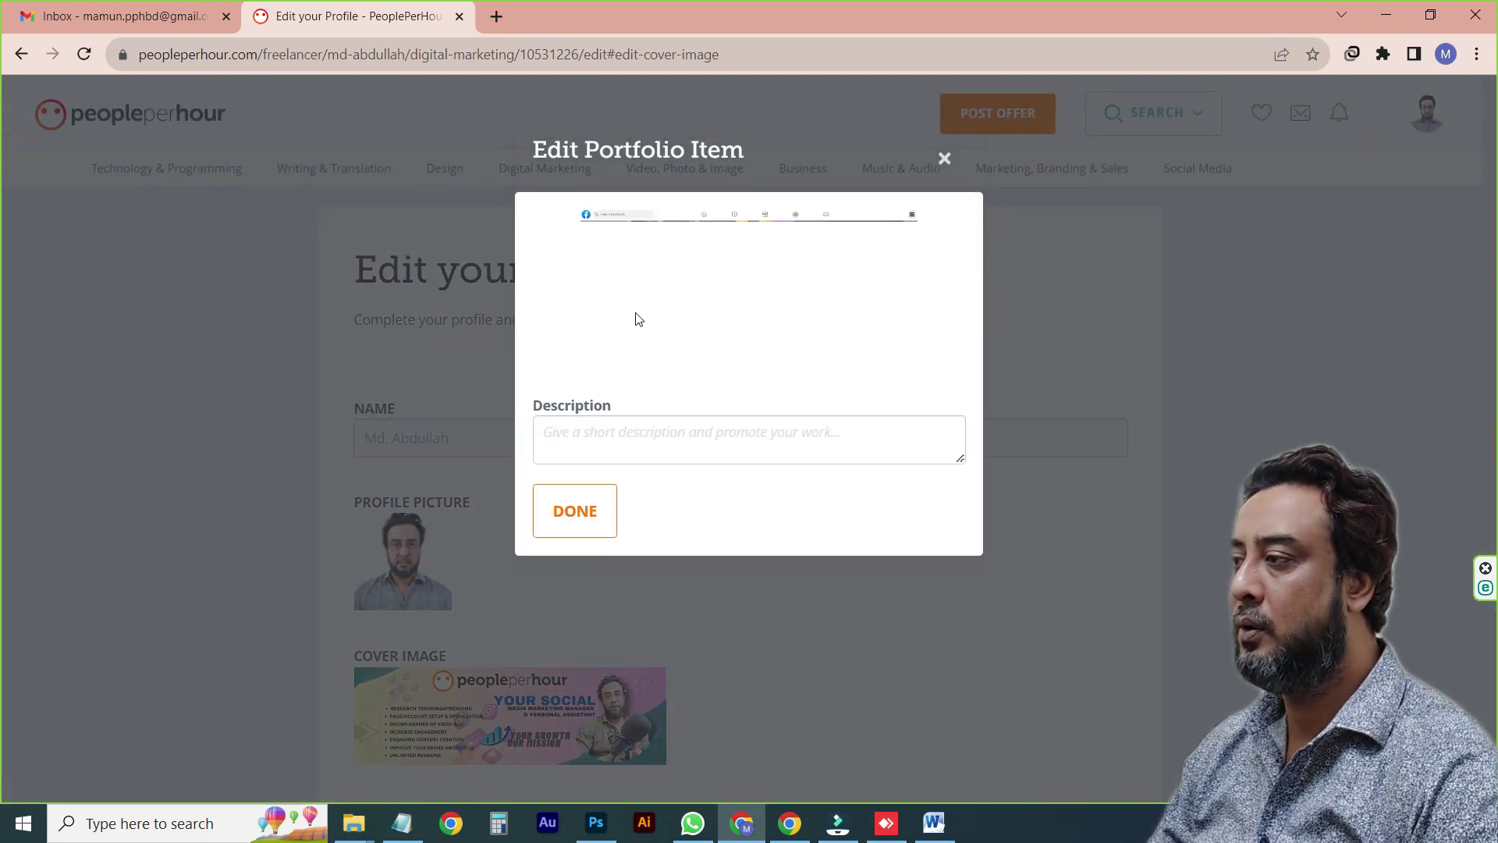
pyautogui.click(579, 434)
pyautogui.write('Face')
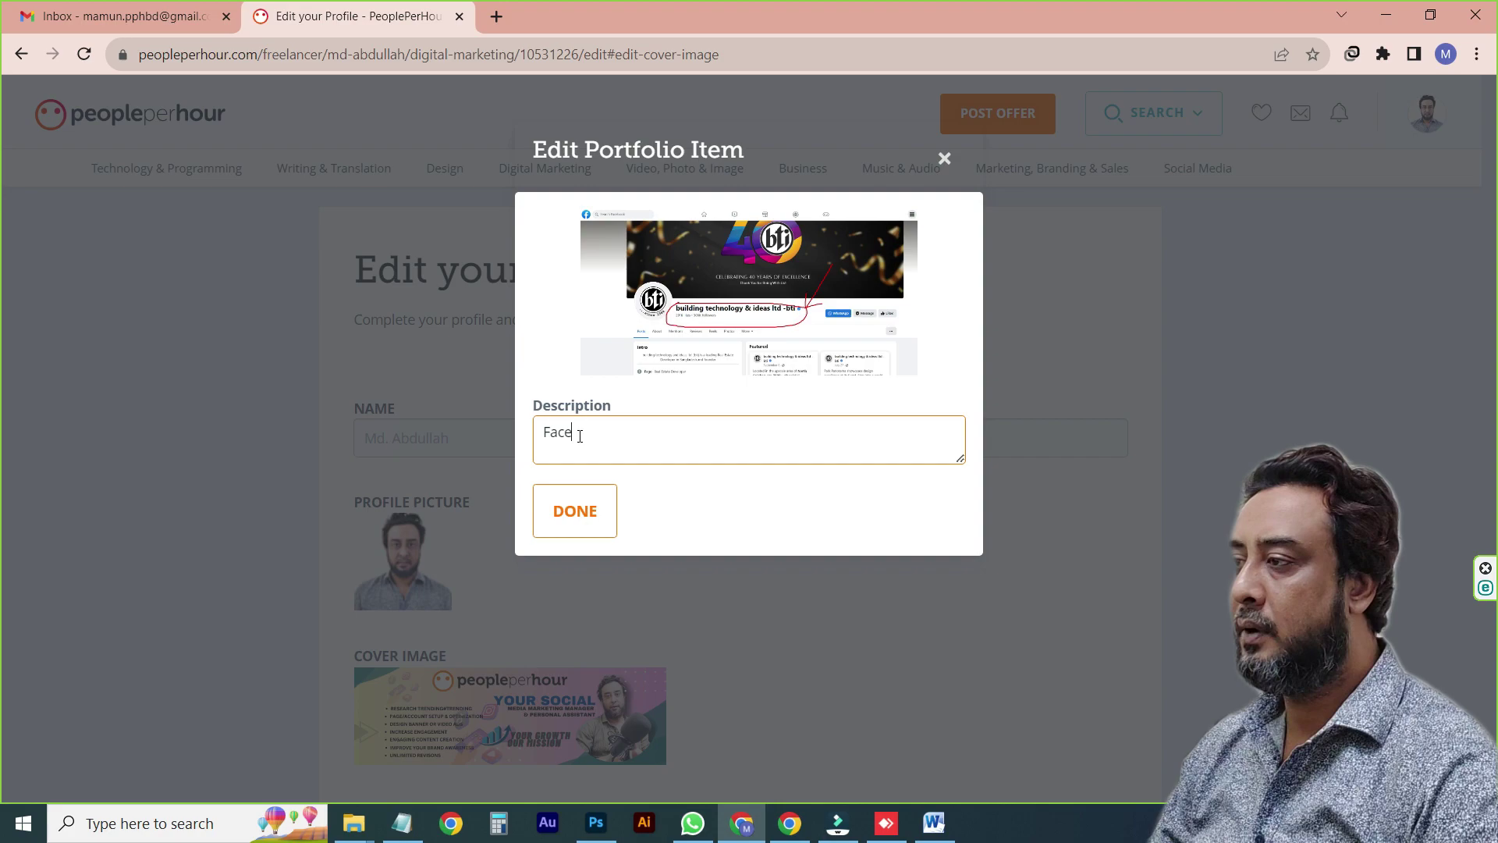
pyautogui.write('book Page Create')
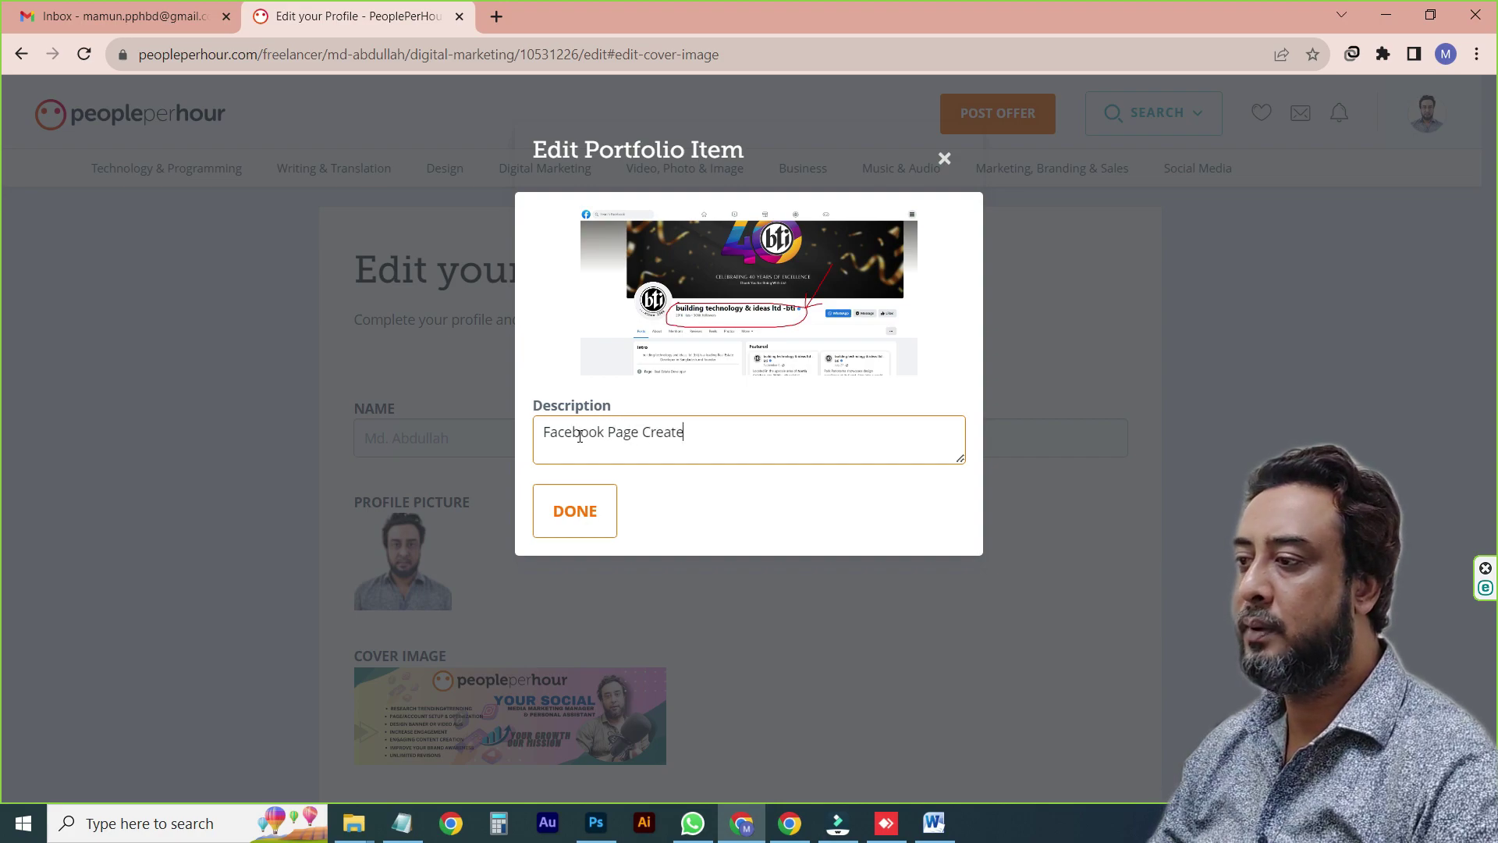
pyautogui.click(573, 515)
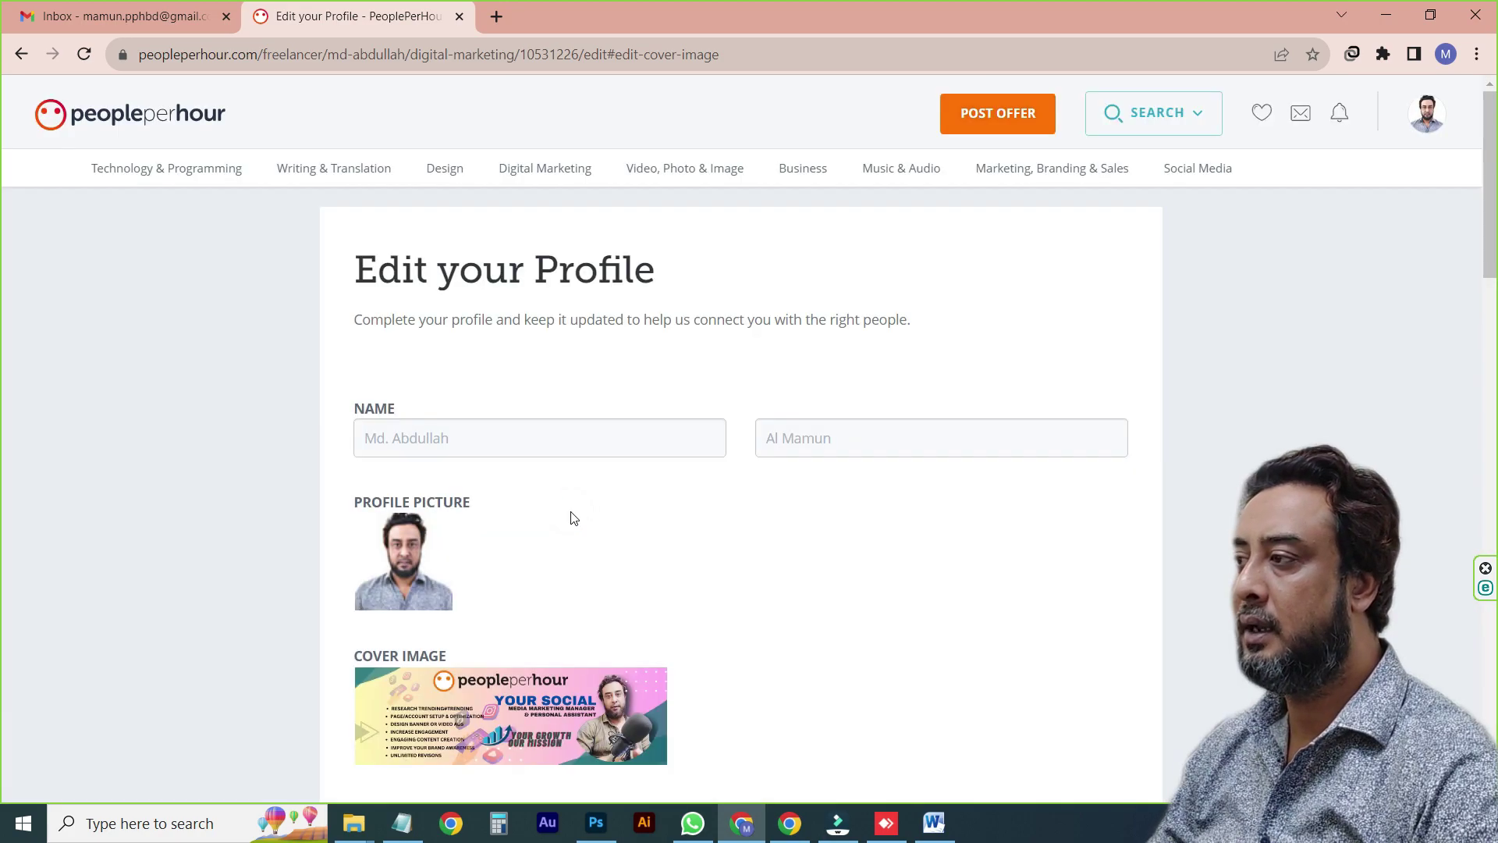
pyautogui.scroll(-13, 765, 599)
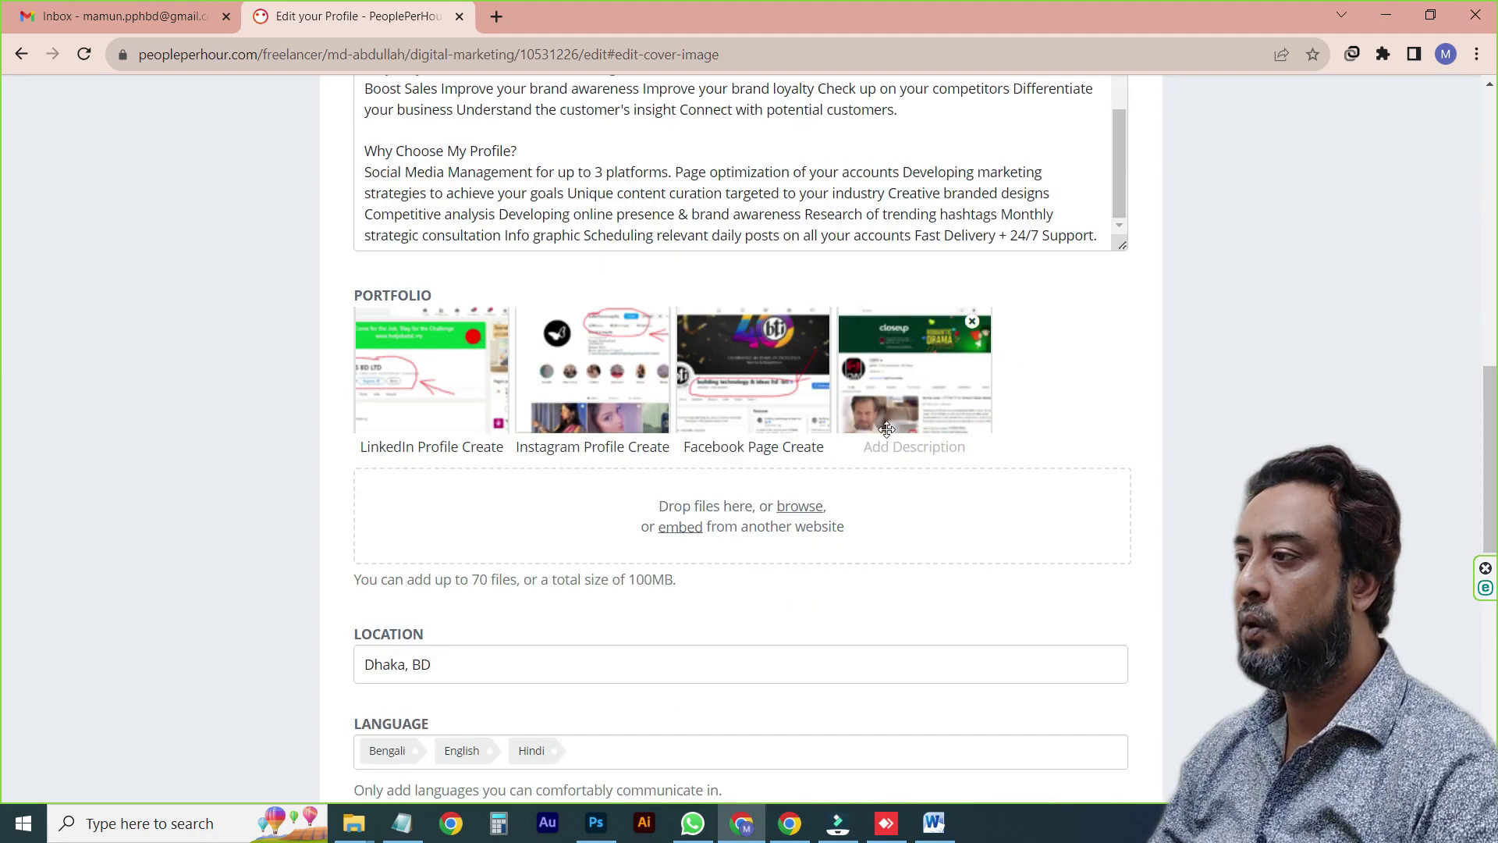
# Describe the fourth image as 'YouTube Channel', accepting the YouTube spelling suggestion.
pyautogui.click(908, 451)
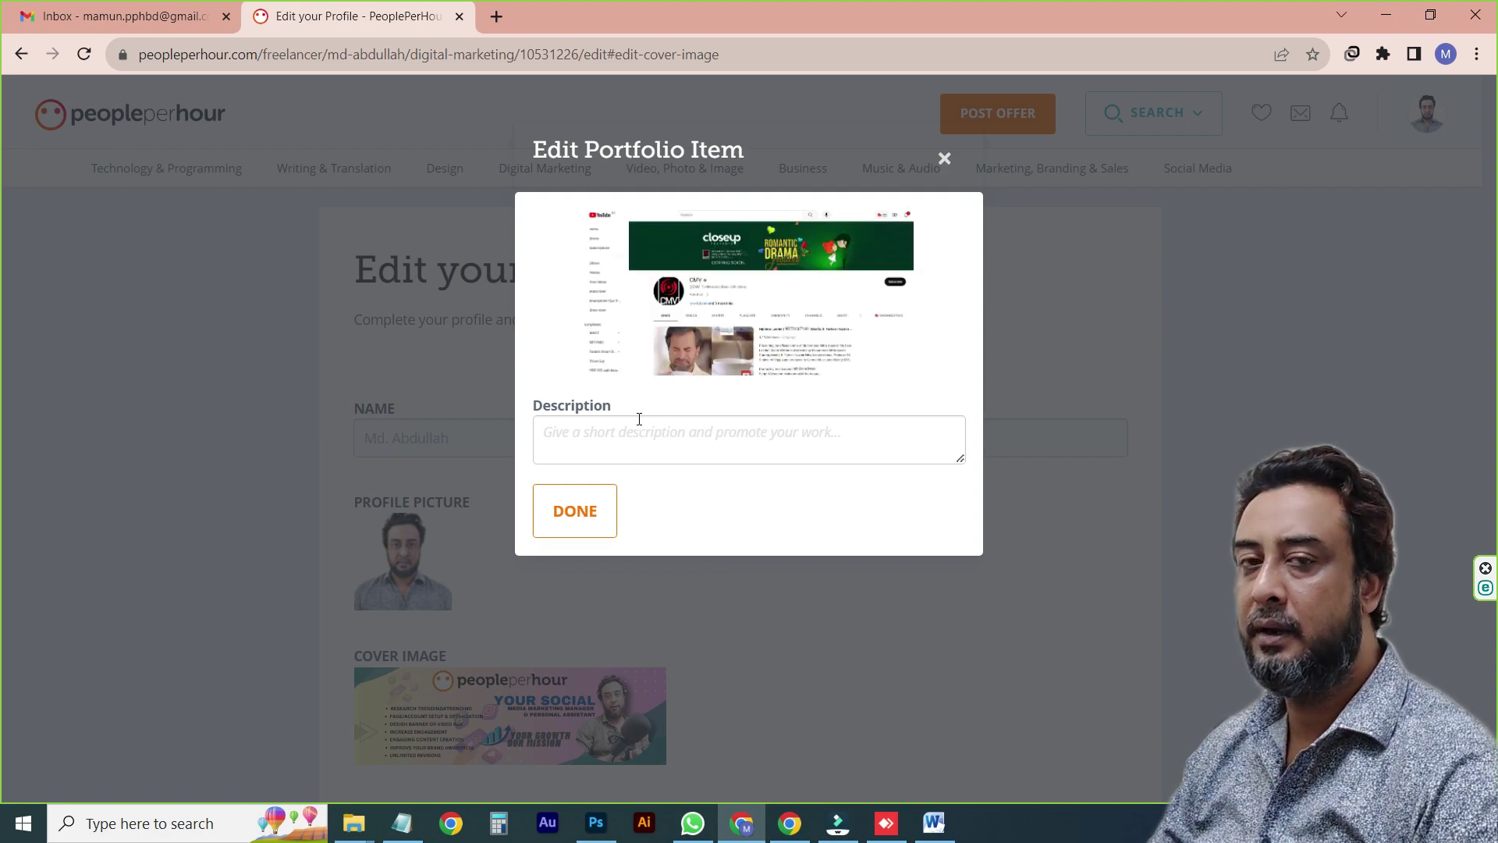
pyautogui.click(596, 433)
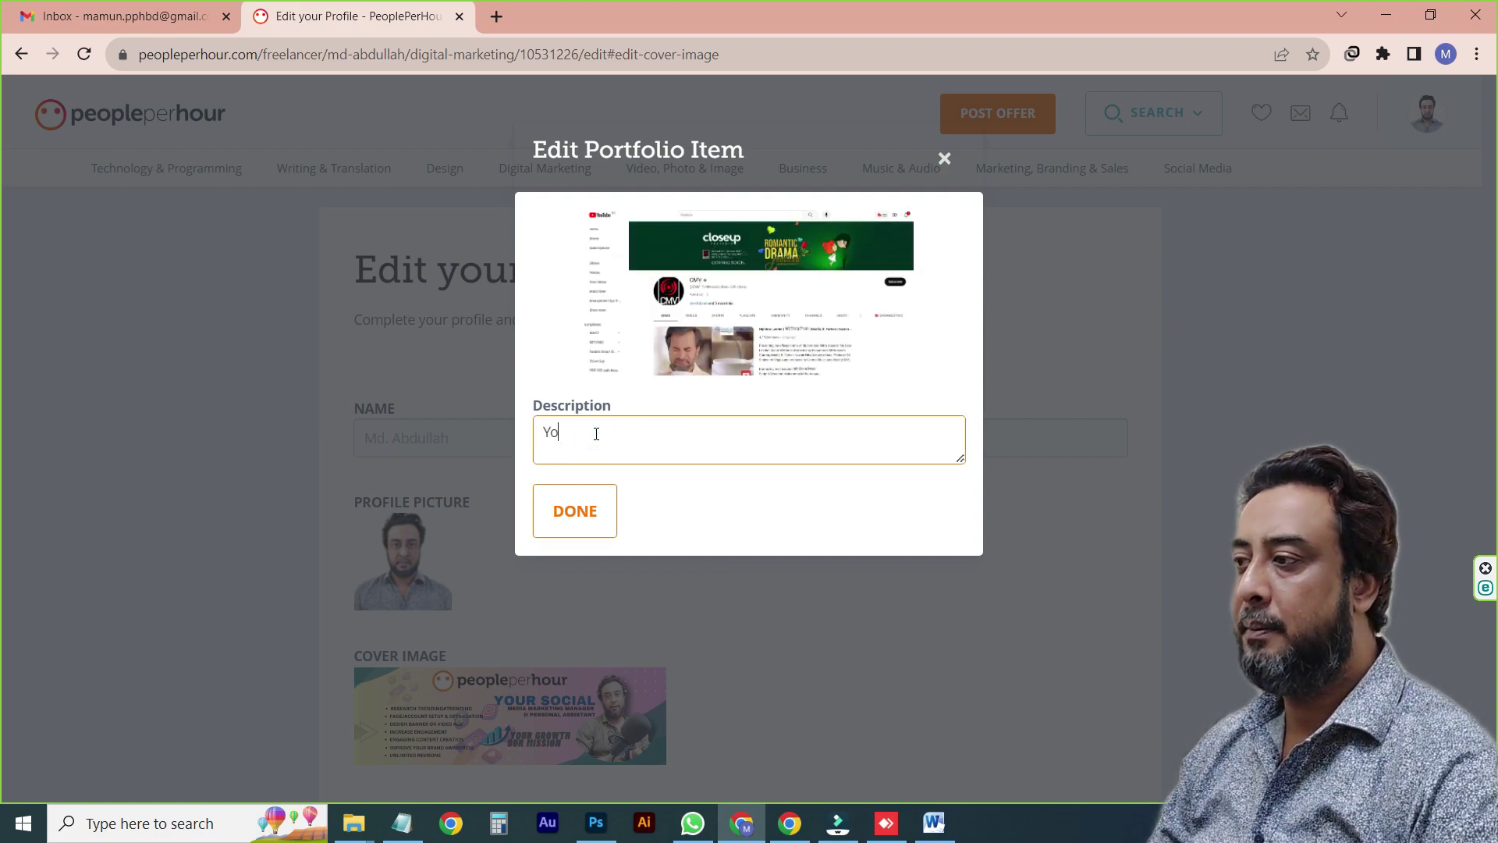
pyautogui.write('Youtube Channel')
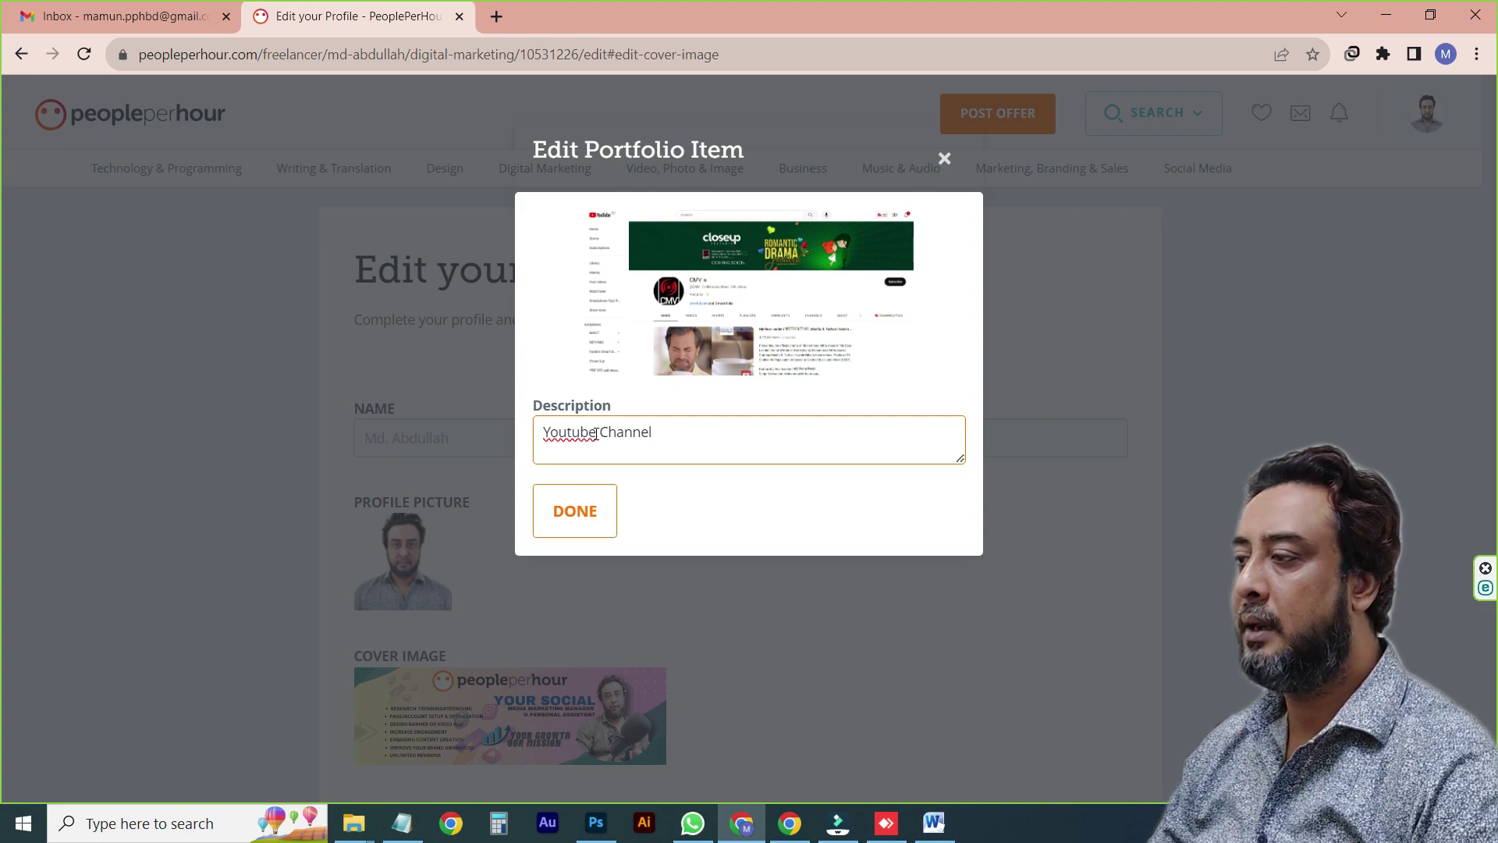
pyautogui.rightClick(570, 433)
pyautogui.click(618, 446)
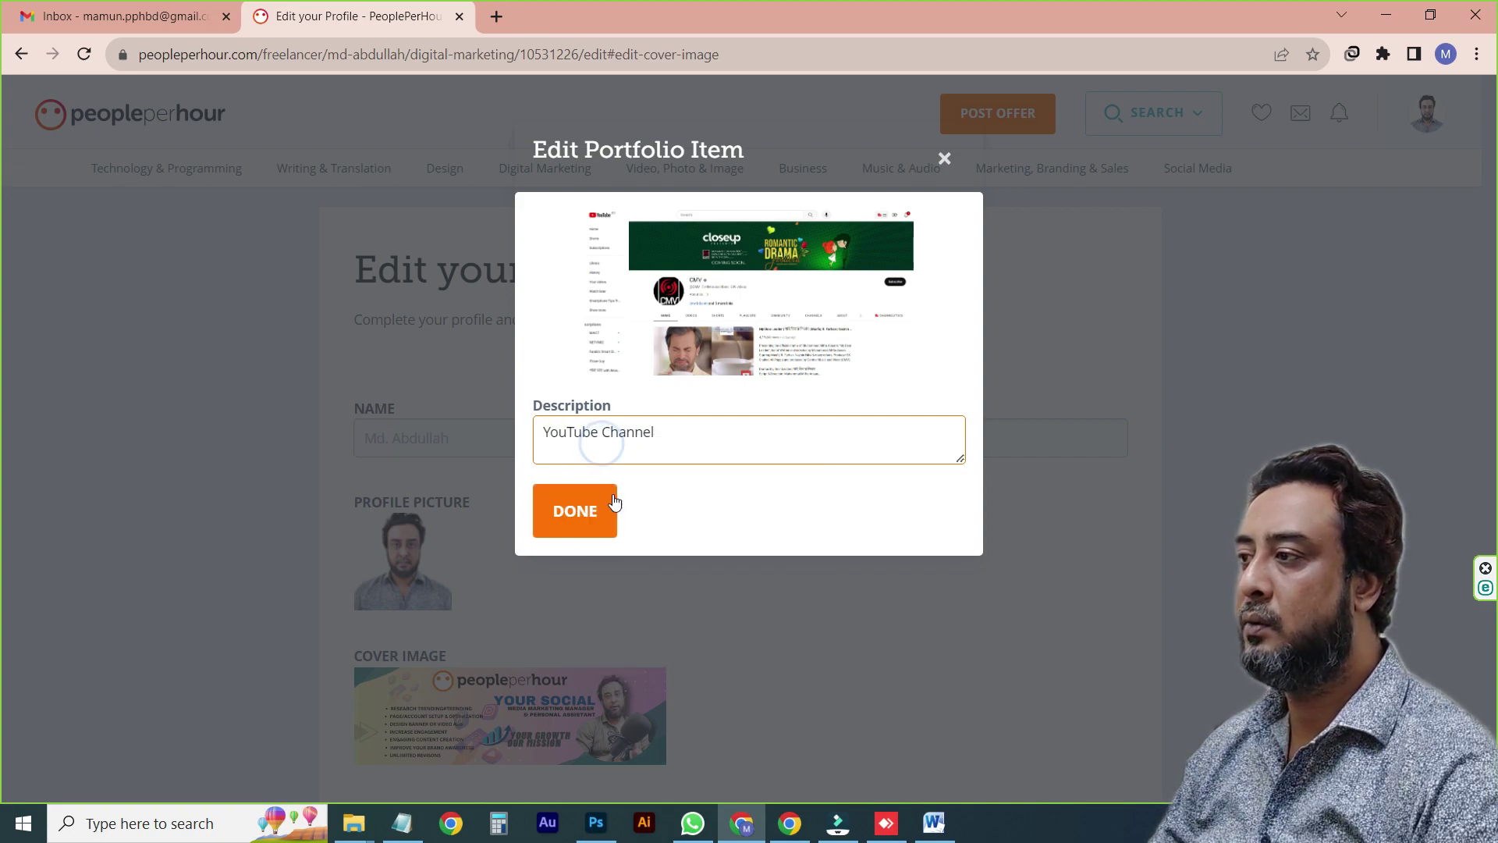
pyautogui.click(580, 513)
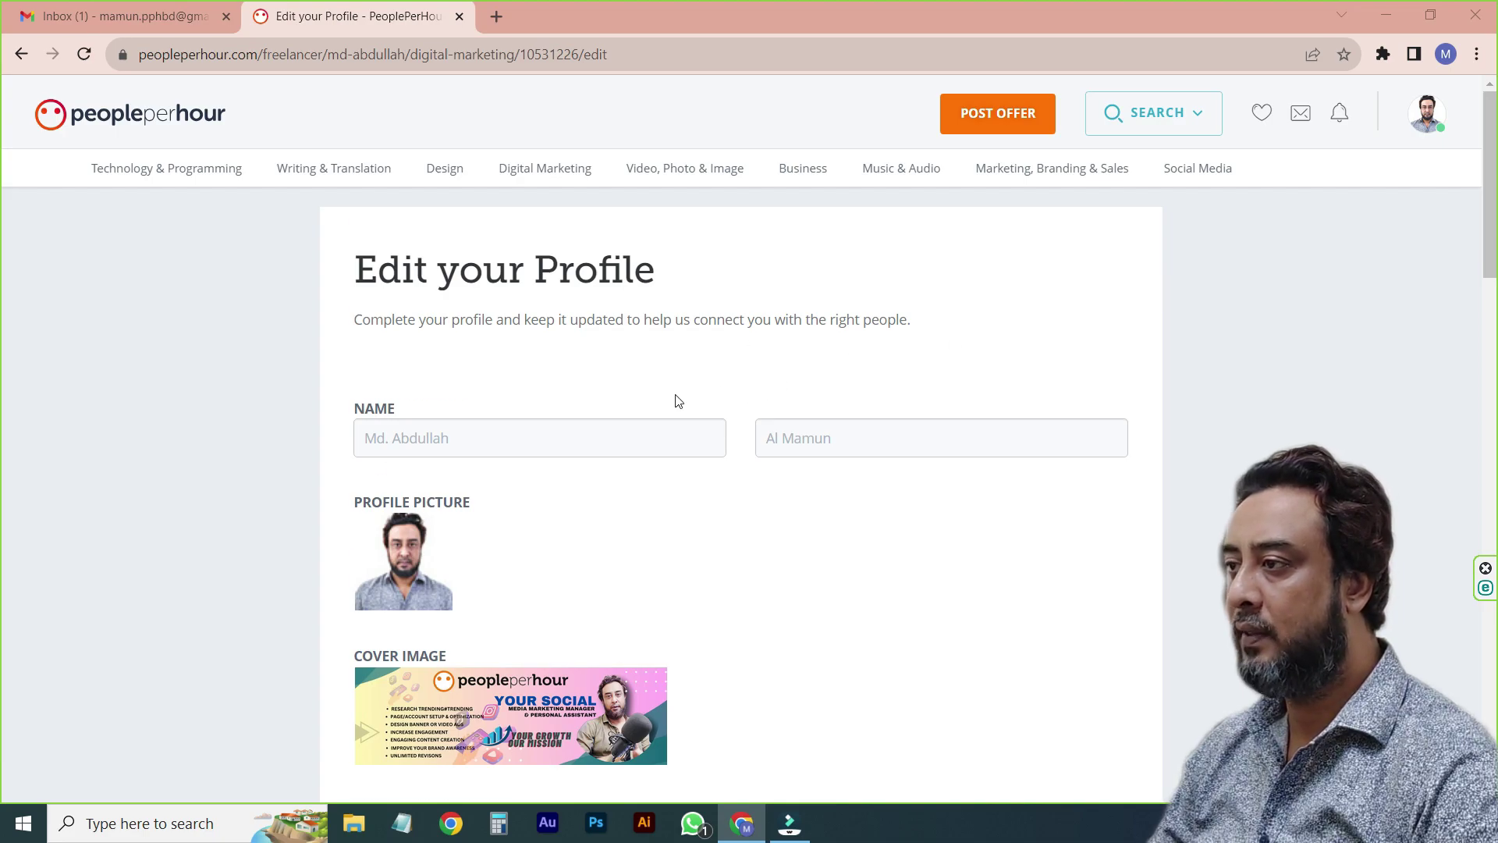
# Scroll down Edit your Profile to the Location, Language, Industry Expertise, Rate and Phone fields.
pyautogui.scroll(-8, 678, 401)
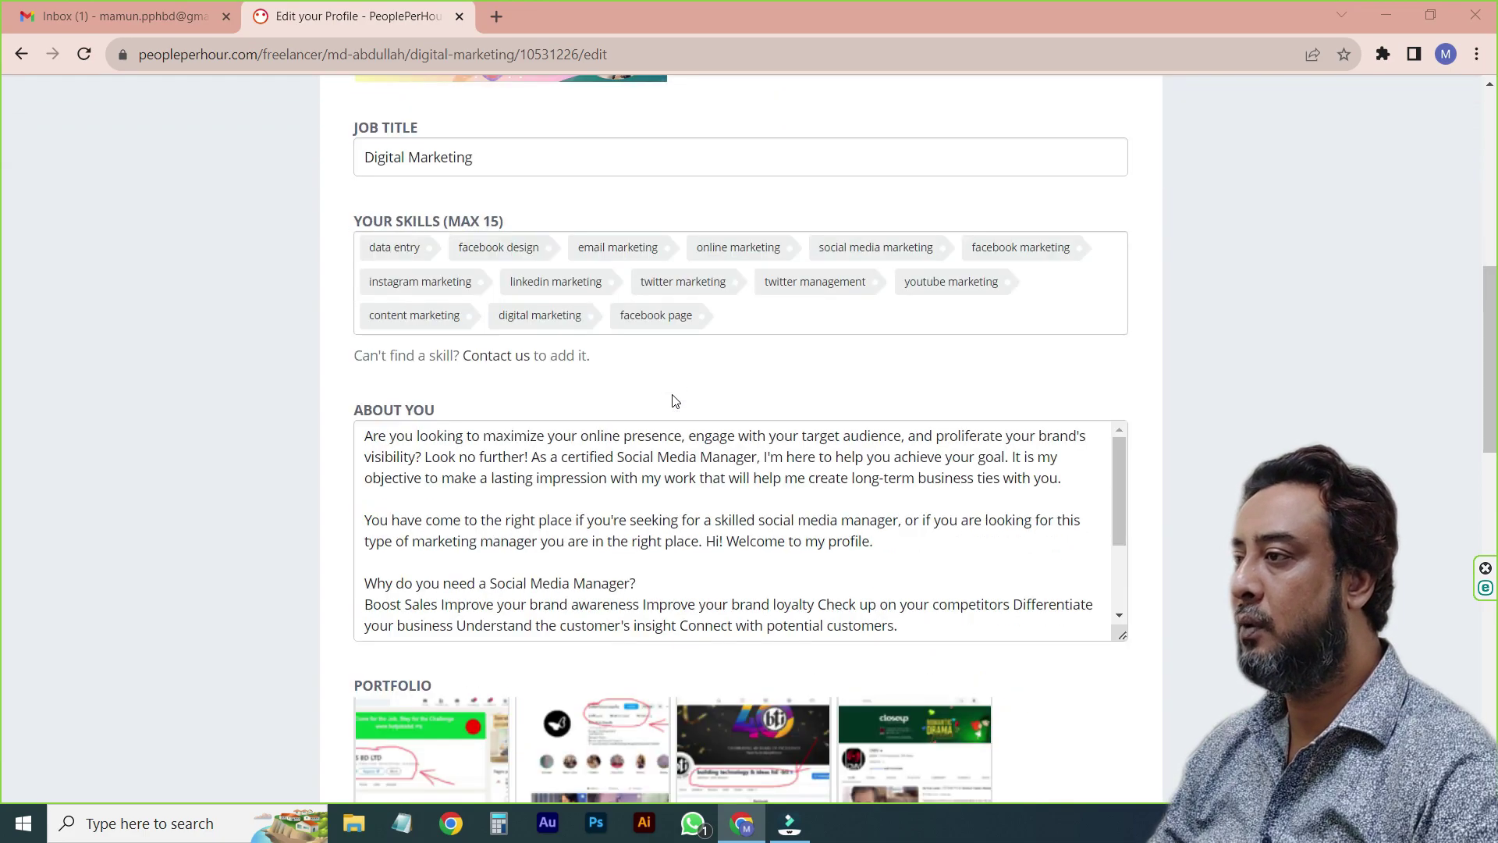
pyautogui.scroll(-6, 675, 401)
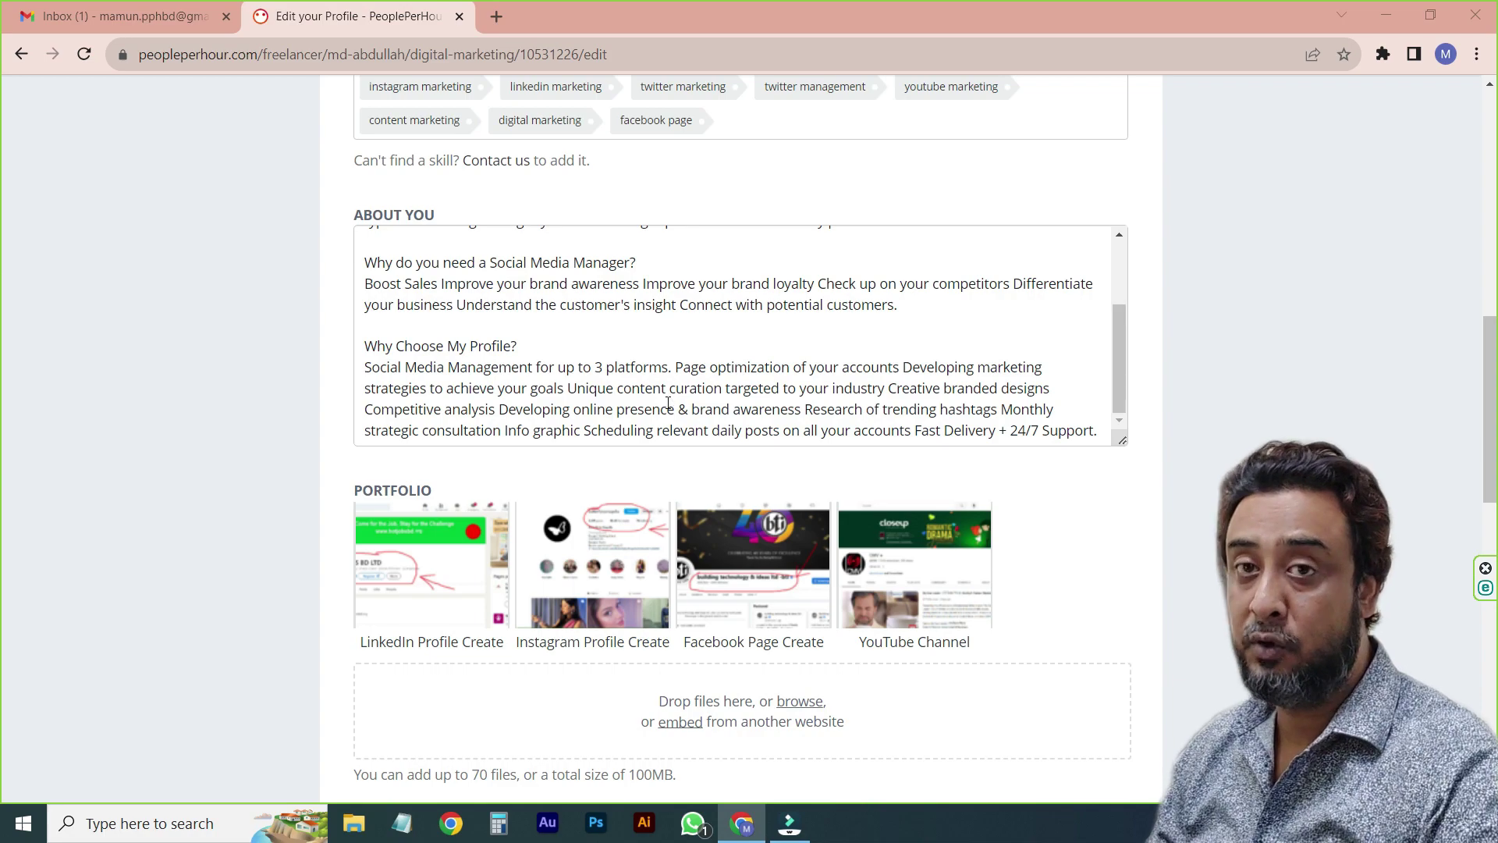
pyautogui.scroll(-6, 668, 402)
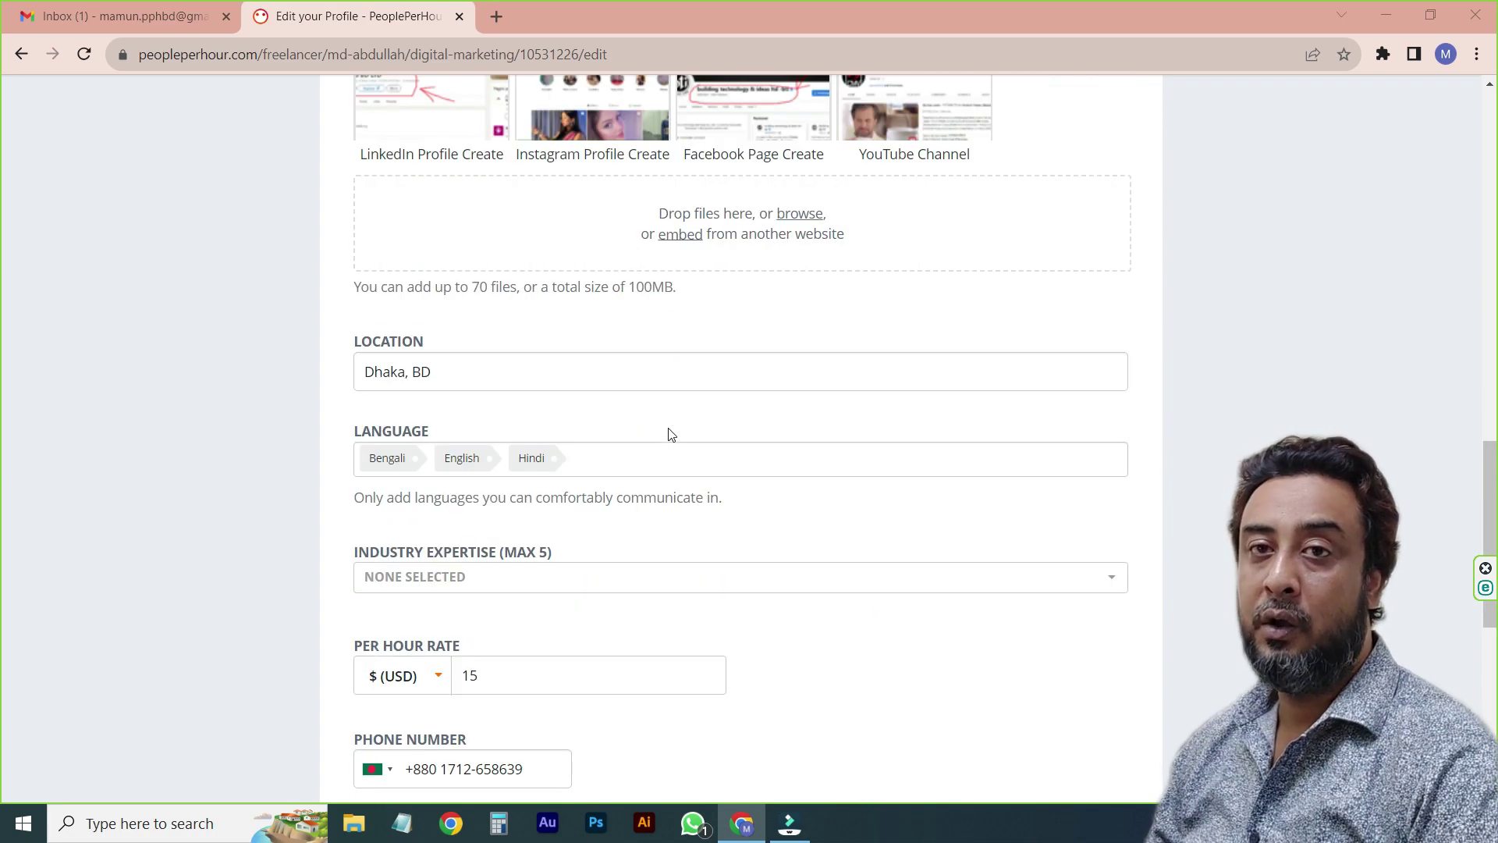
pyautogui.scroll(-1, 671, 434)
pyautogui.scroll(-1, 620, 446)
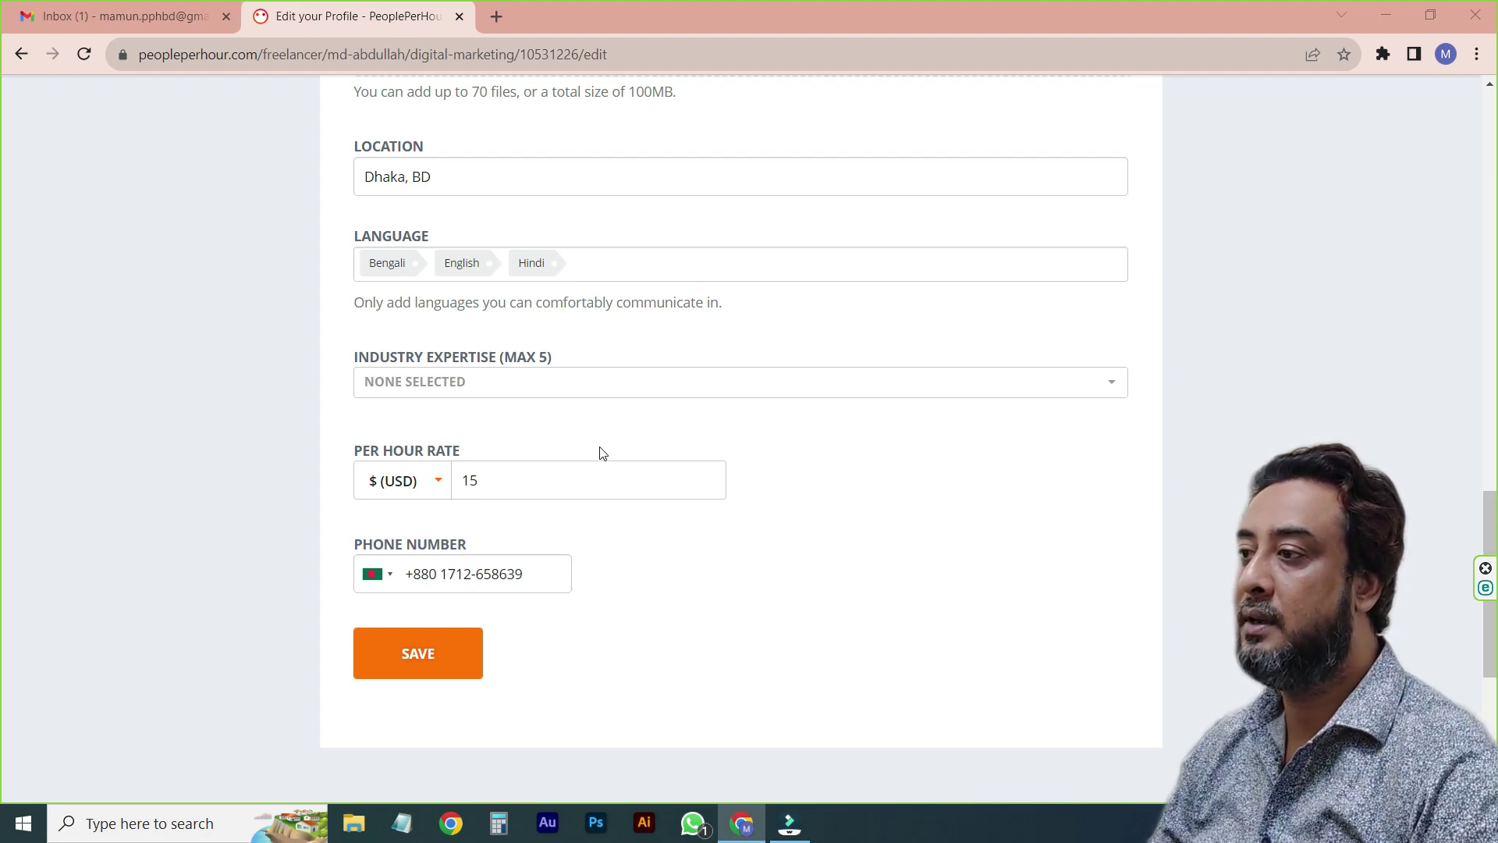
# Open the Industry Expertise list and tick Construction and Entertainment.
pyautogui.click(1111, 384)
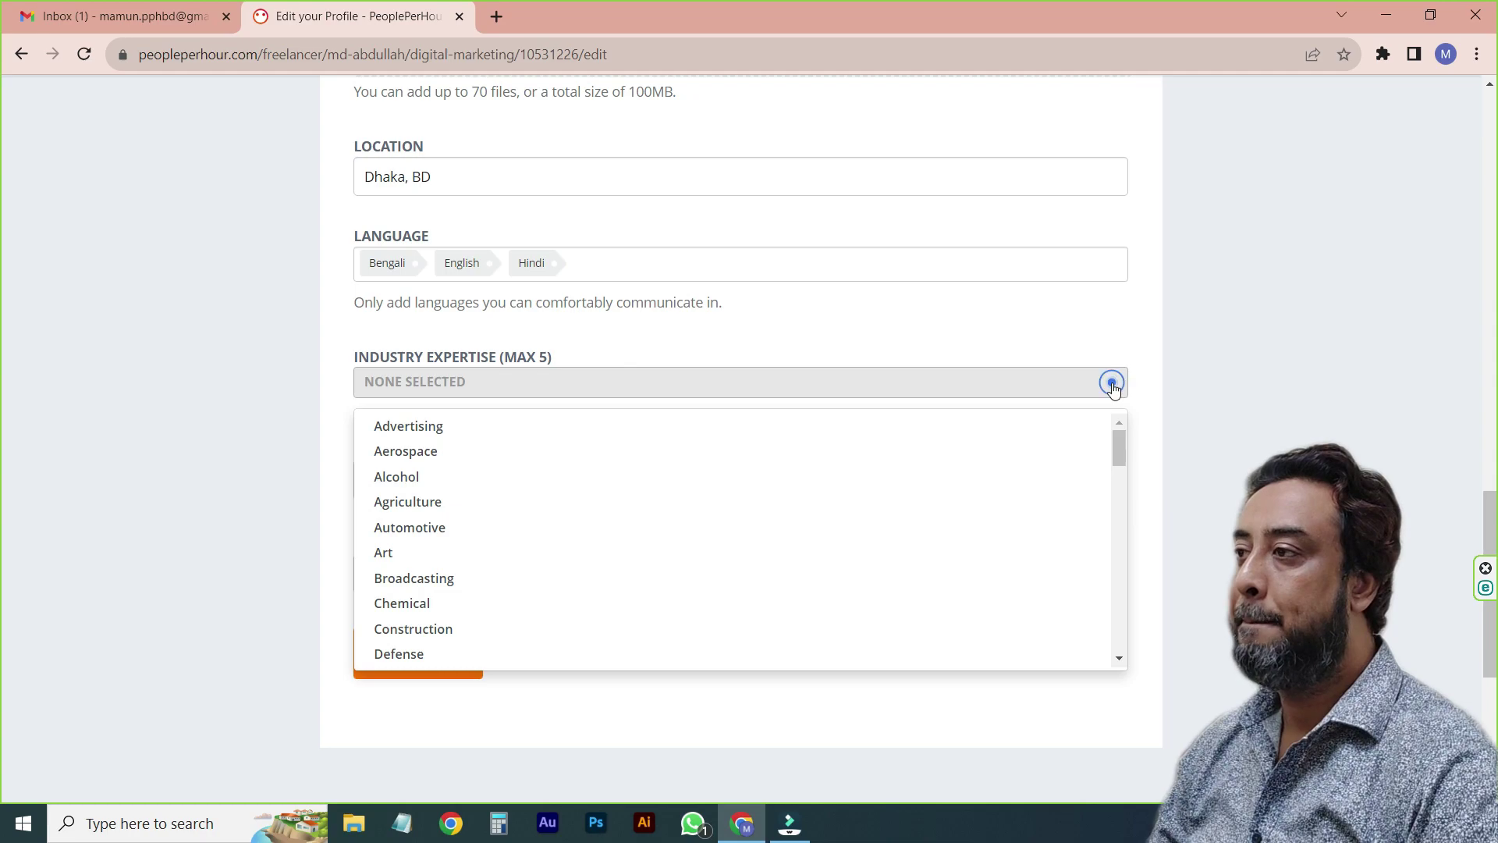
pyautogui.scroll(-2, 458, 398)
pyautogui.click(425, 438)
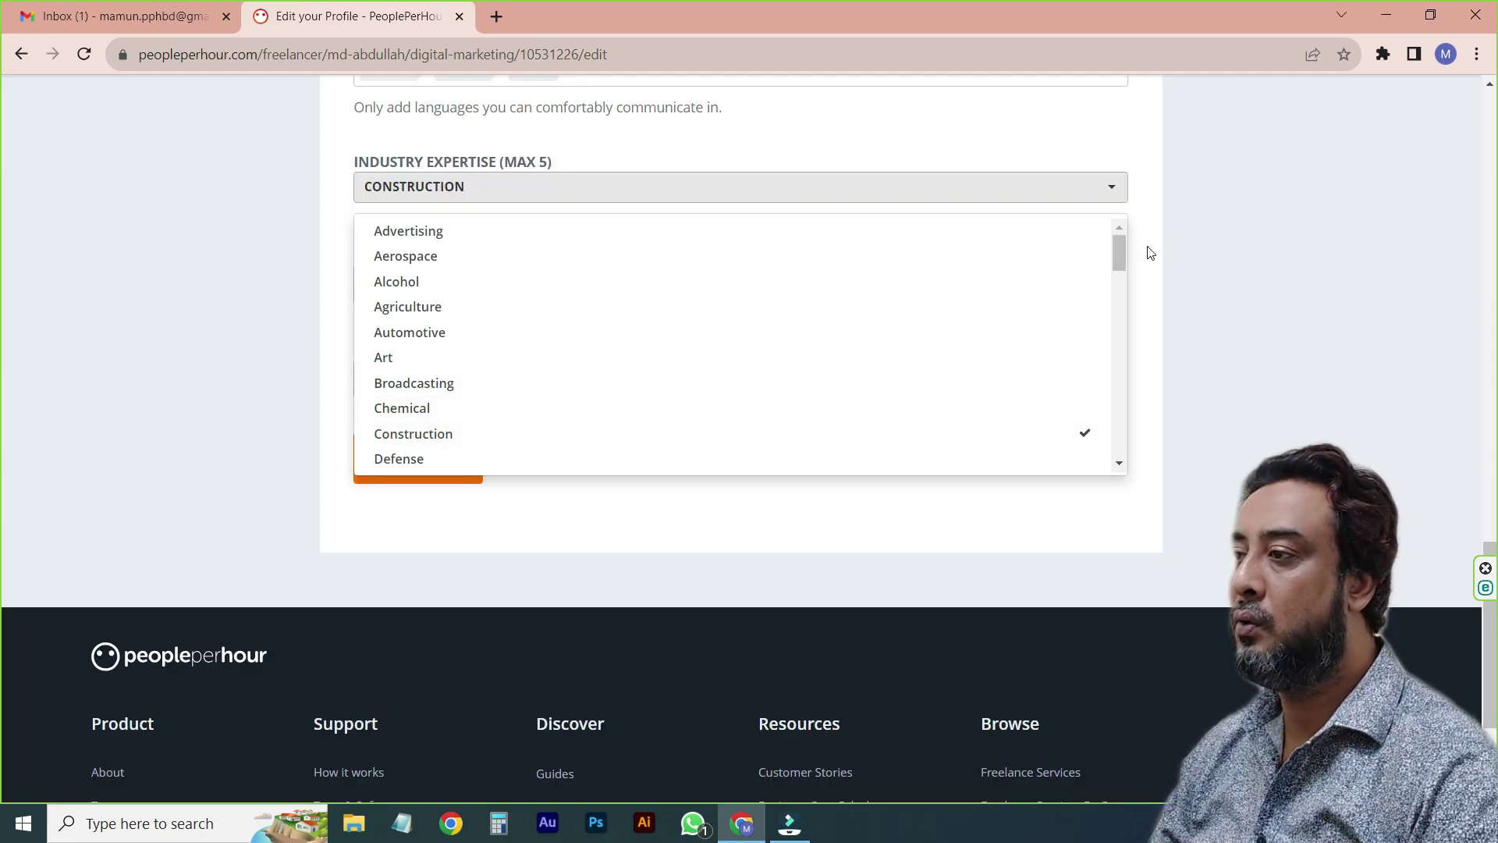
pyautogui.moveTo(1121, 251); pyautogui.dragTo(1121, 270)
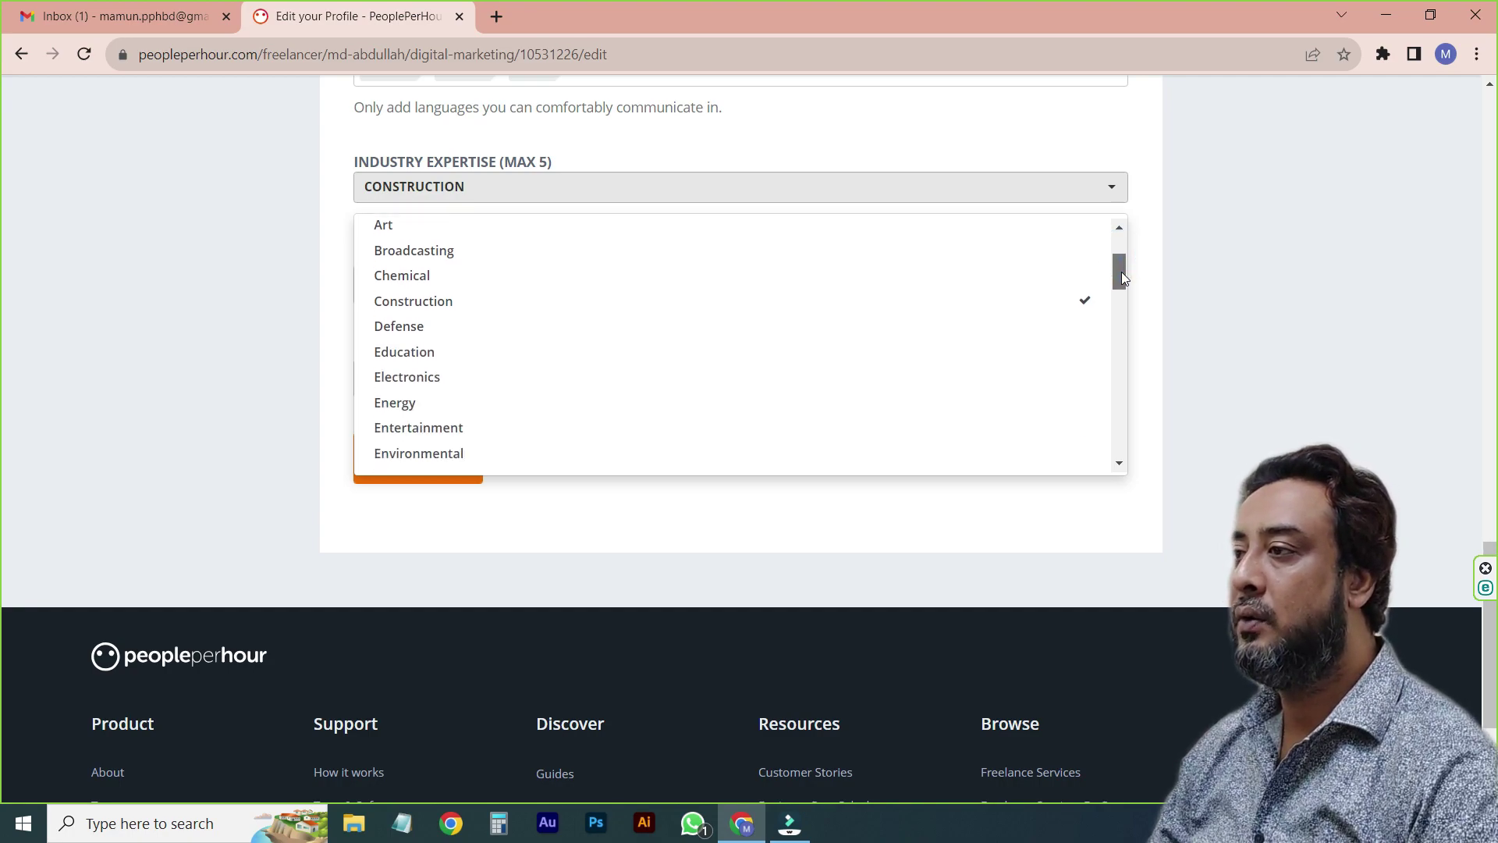
pyautogui.moveTo(1121, 272); pyautogui.dragTo(1121, 283)
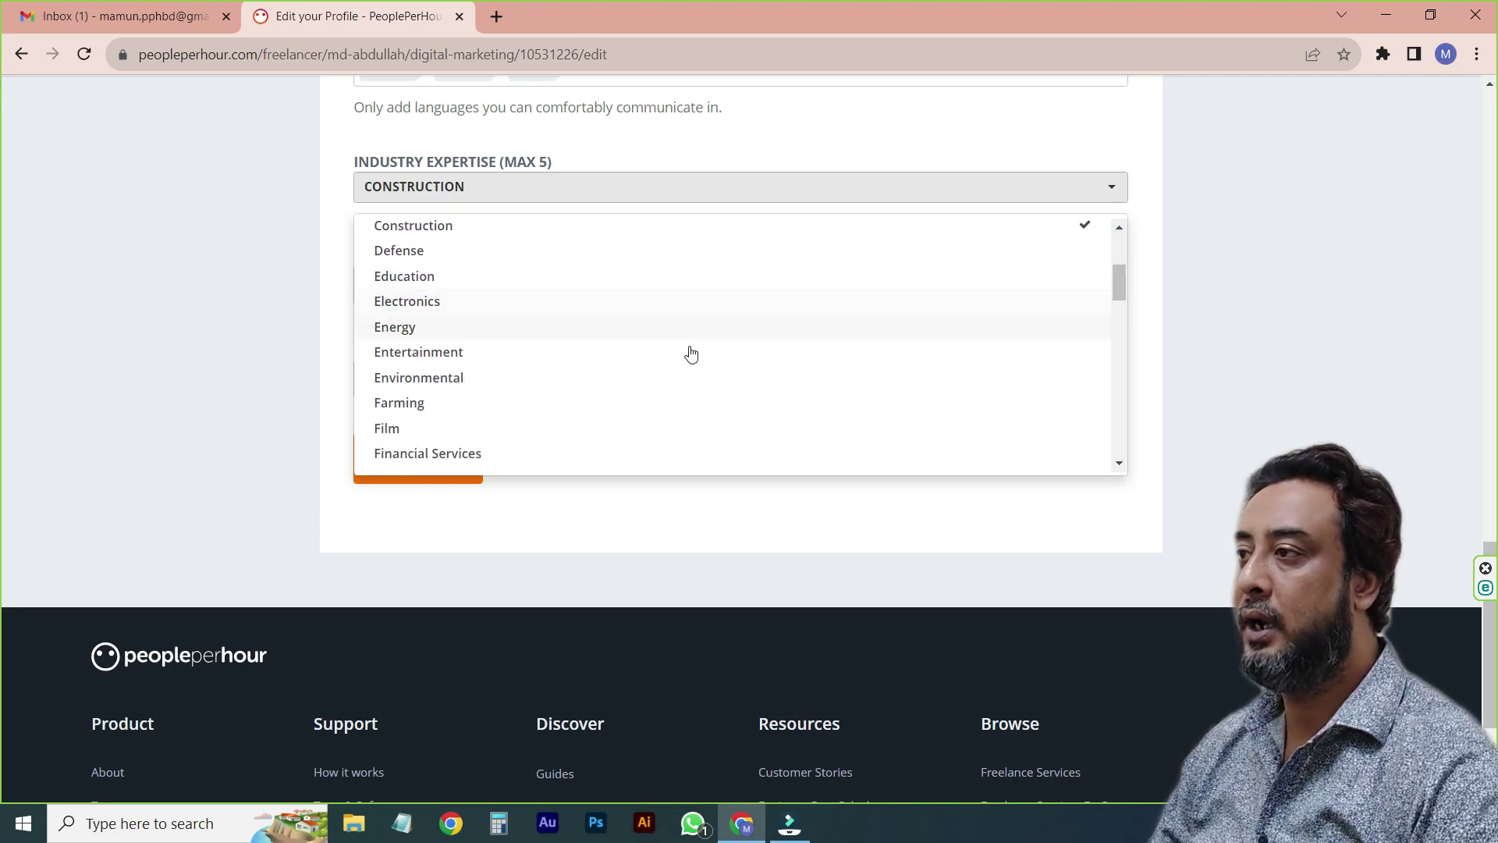
pyautogui.click(438, 353)
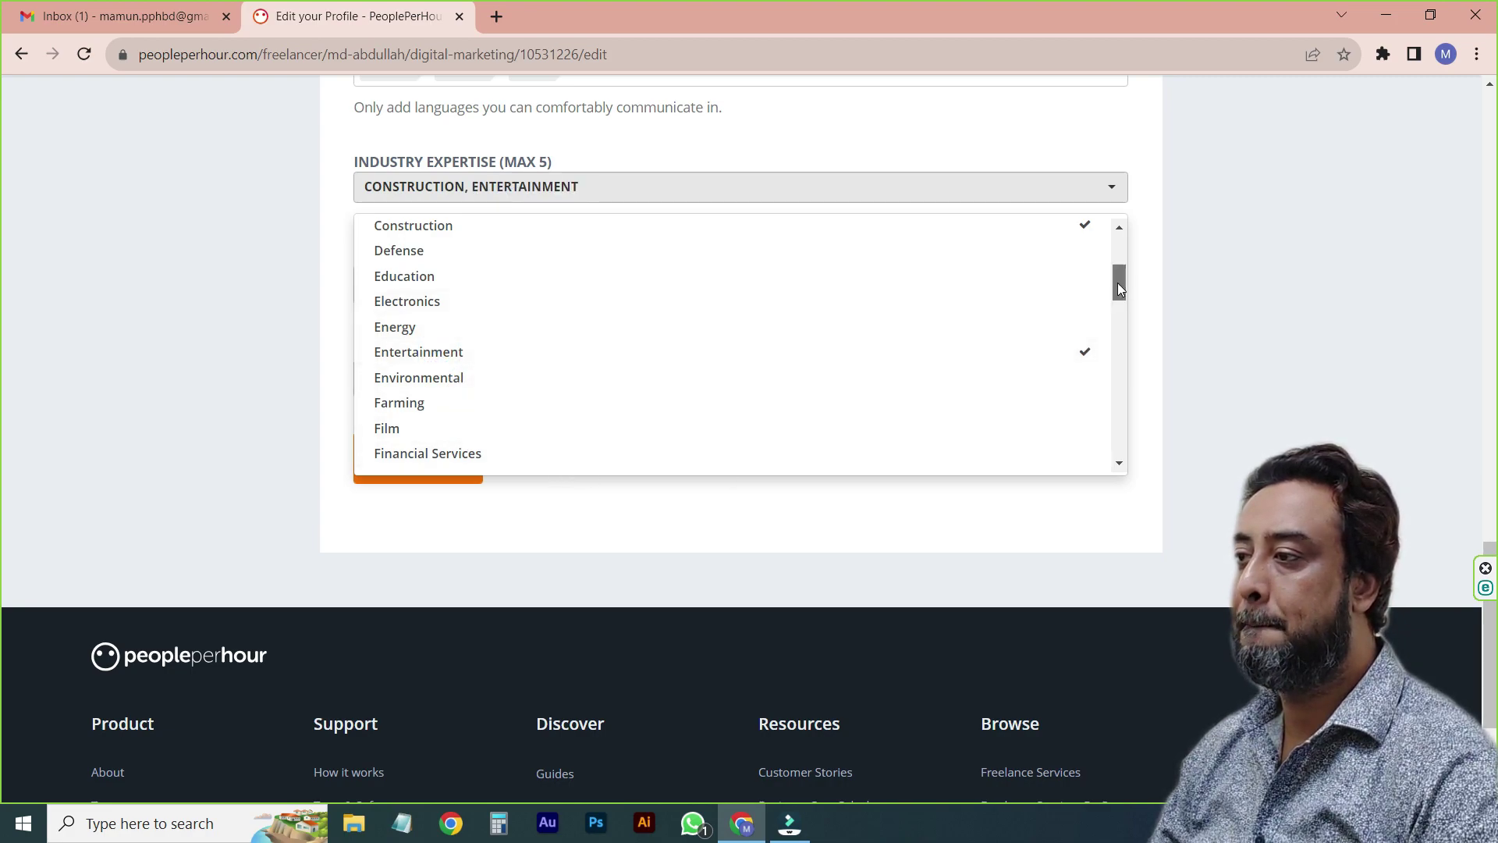
# Also tick Government, IT and Media, then close the list at the five-item limit.
pyautogui.moveTo(1118, 282); pyautogui.dragTo(1116, 305)
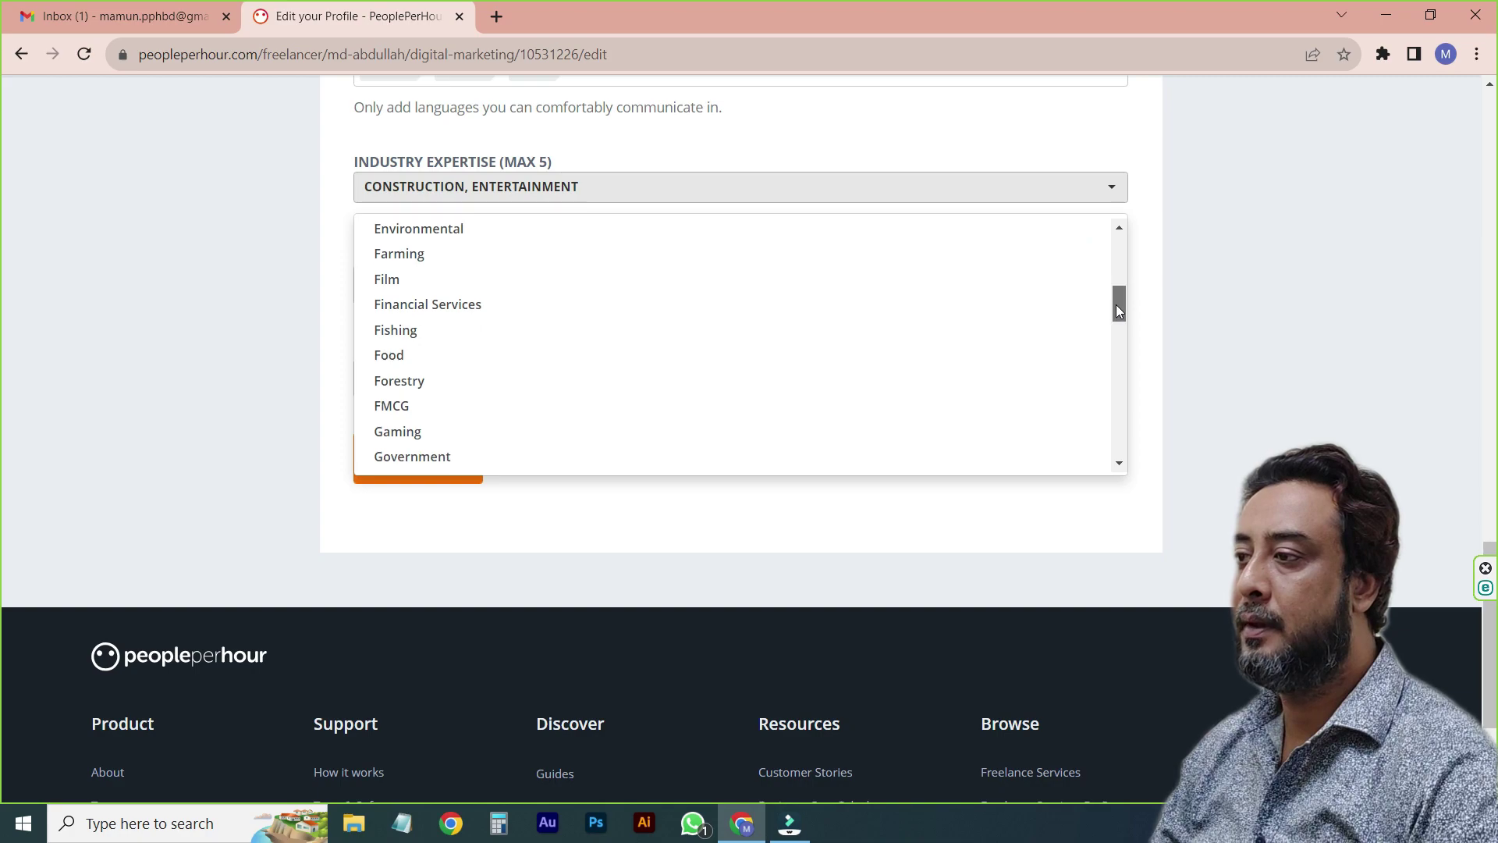
pyautogui.click(412, 458)
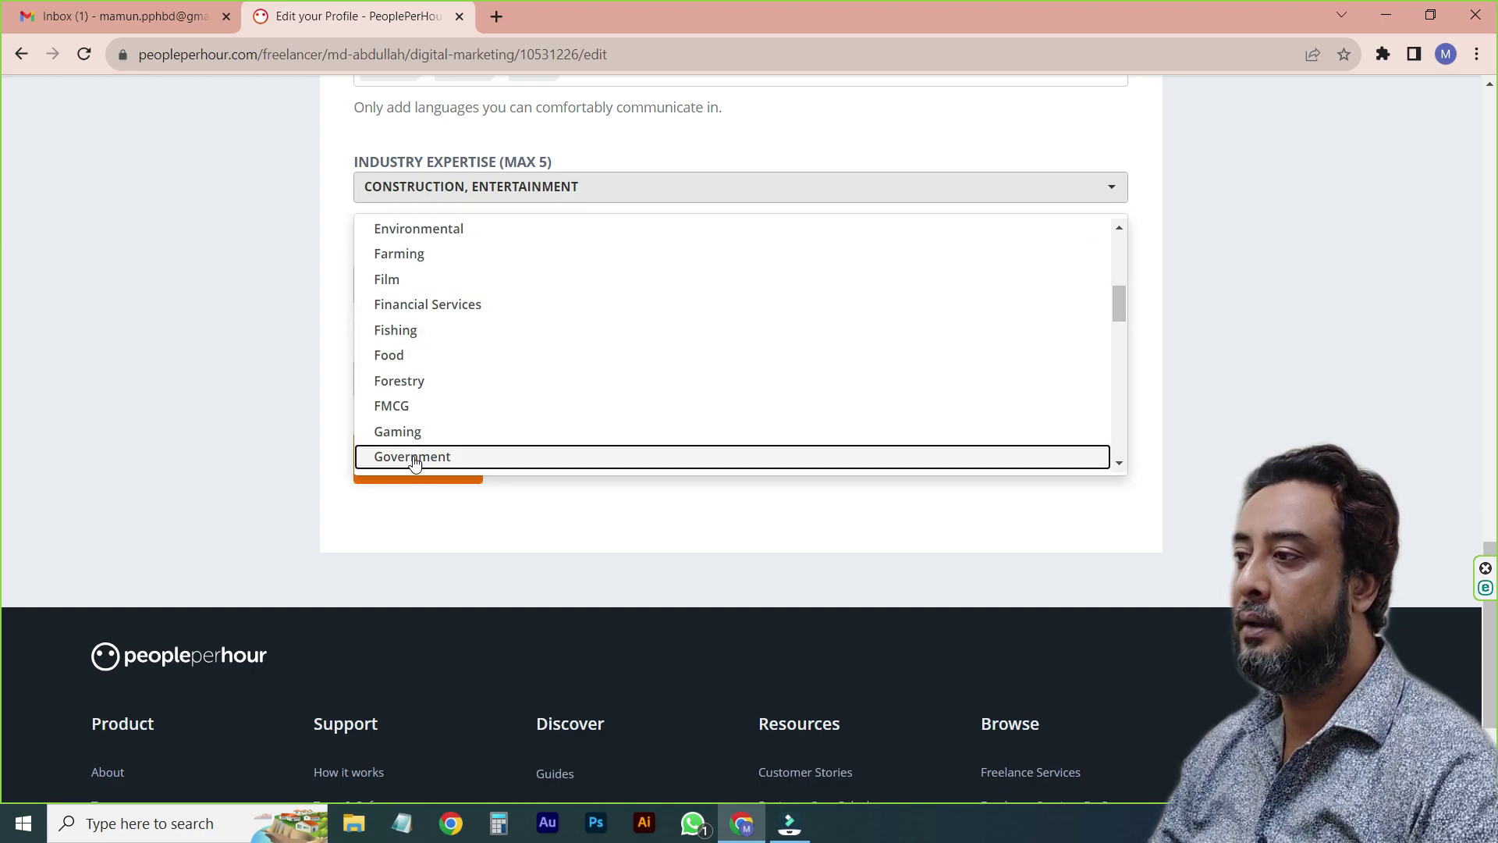
pyautogui.moveTo(1118, 302); pyautogui.dragTo(1118, 323)
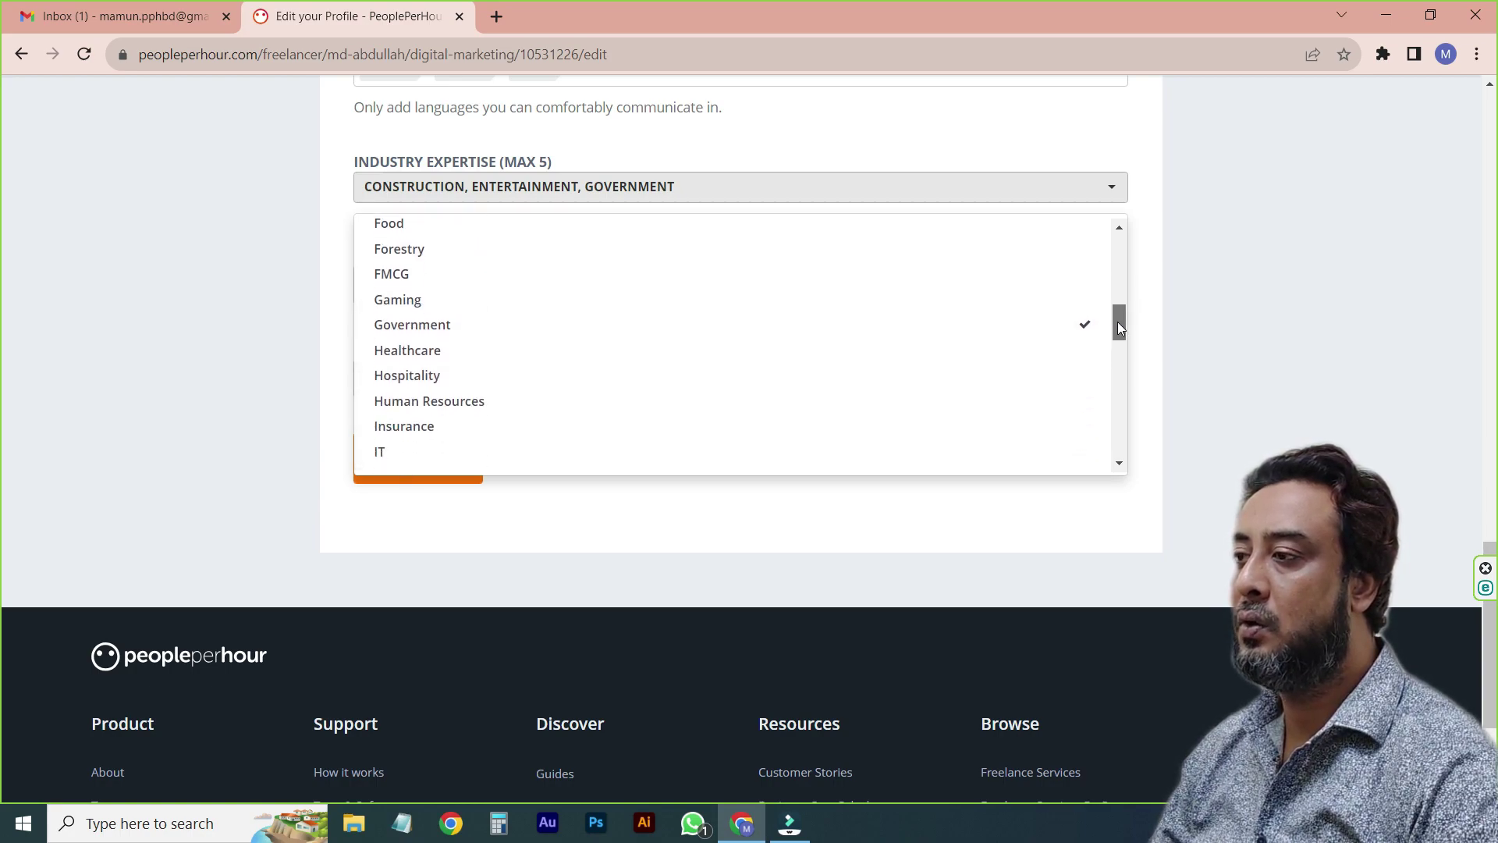
pyautogui.moveTo(1118, 321); pyautogui.dragTo(1113, 334)
pyautogui.click(380, 385)
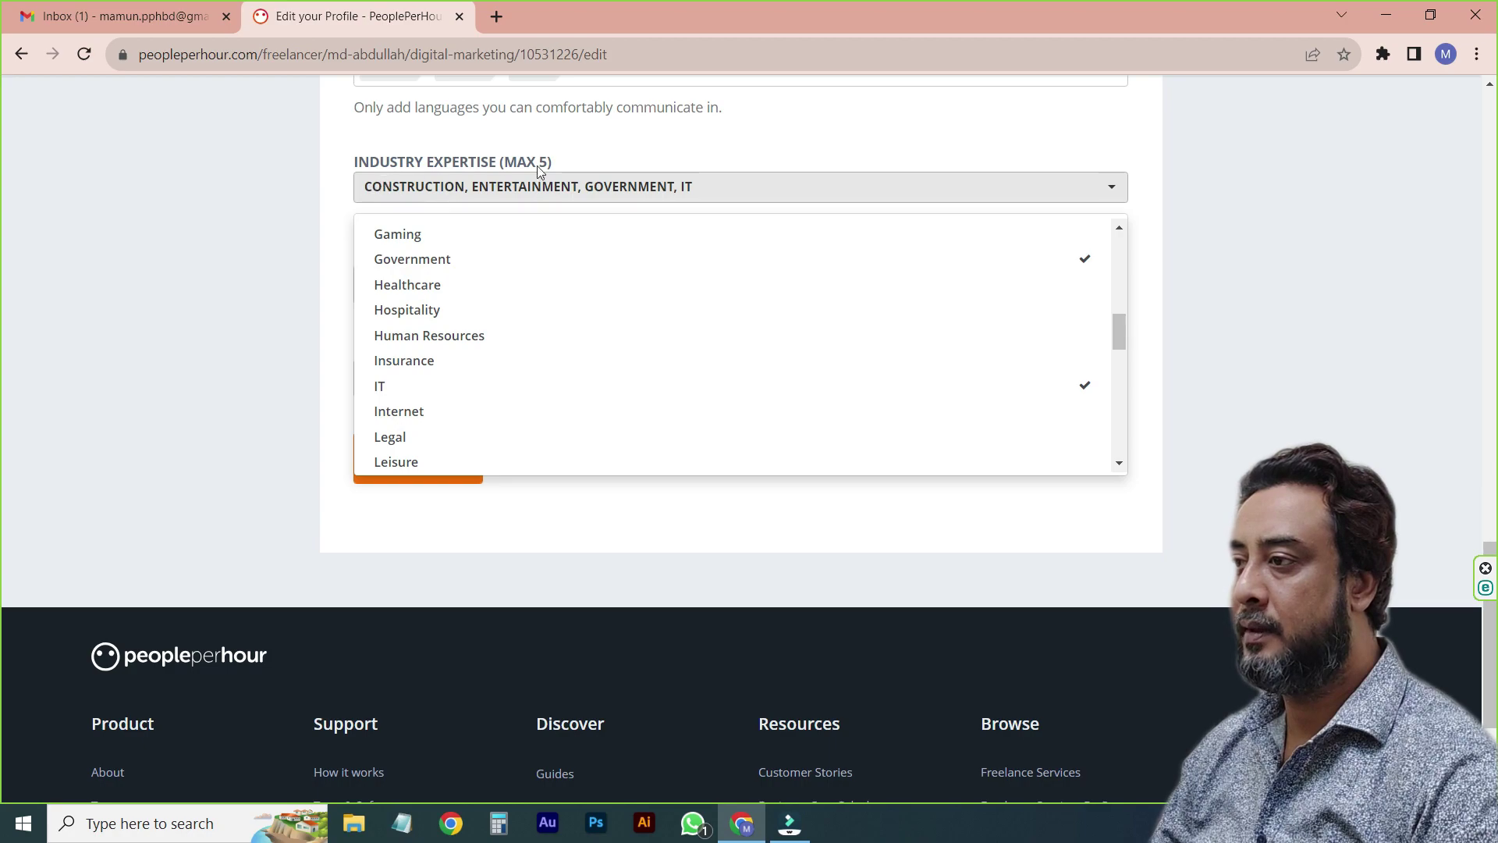
pyautogui.moveTo(1121, 328); pyautogui.dragTo(1123, 350)
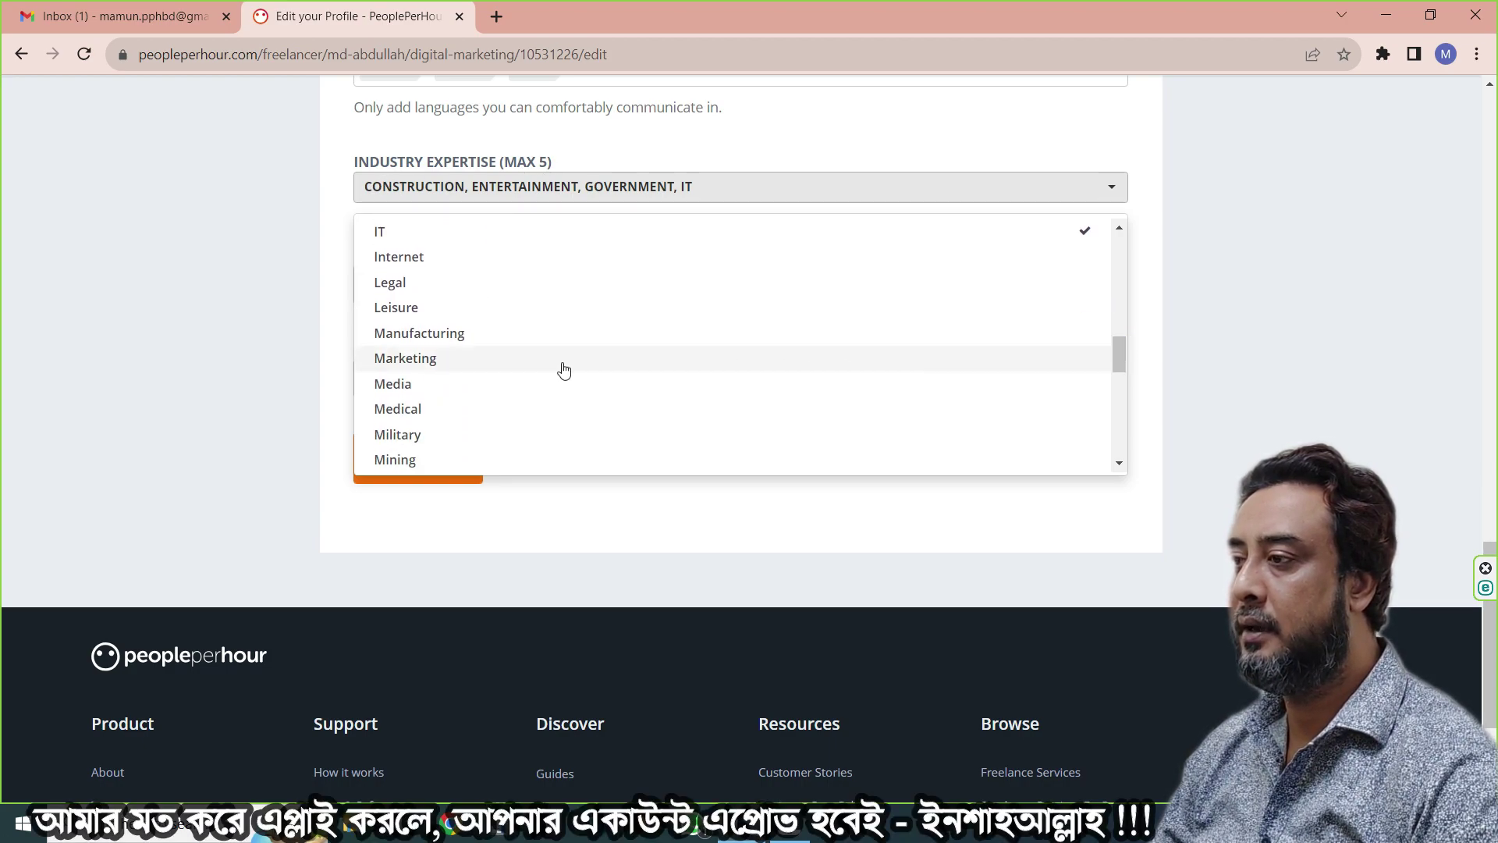
pyautogui.click(392, 388)
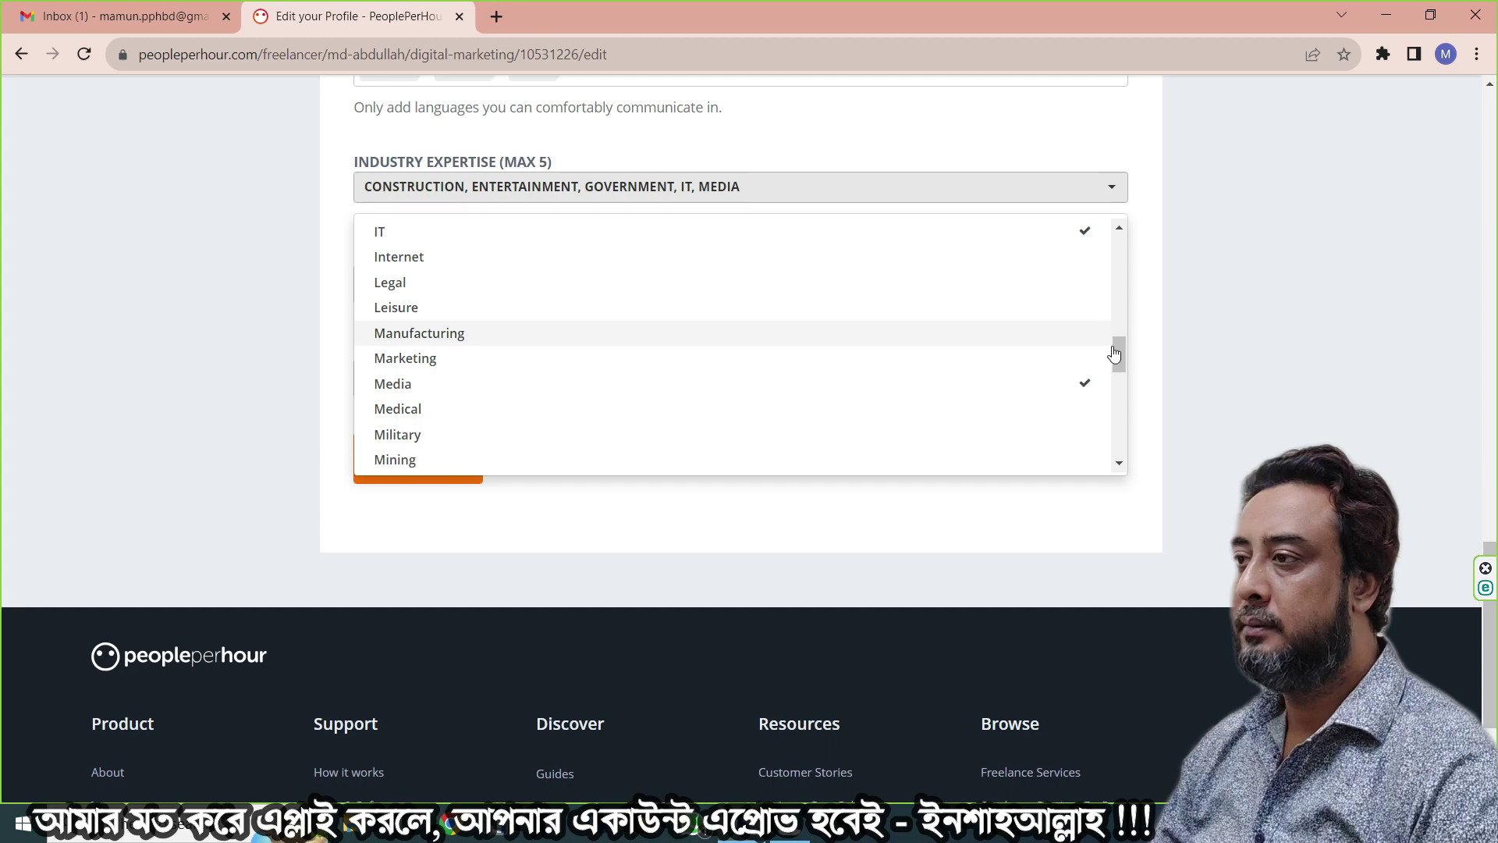
pyautogui.click(1113, 138)
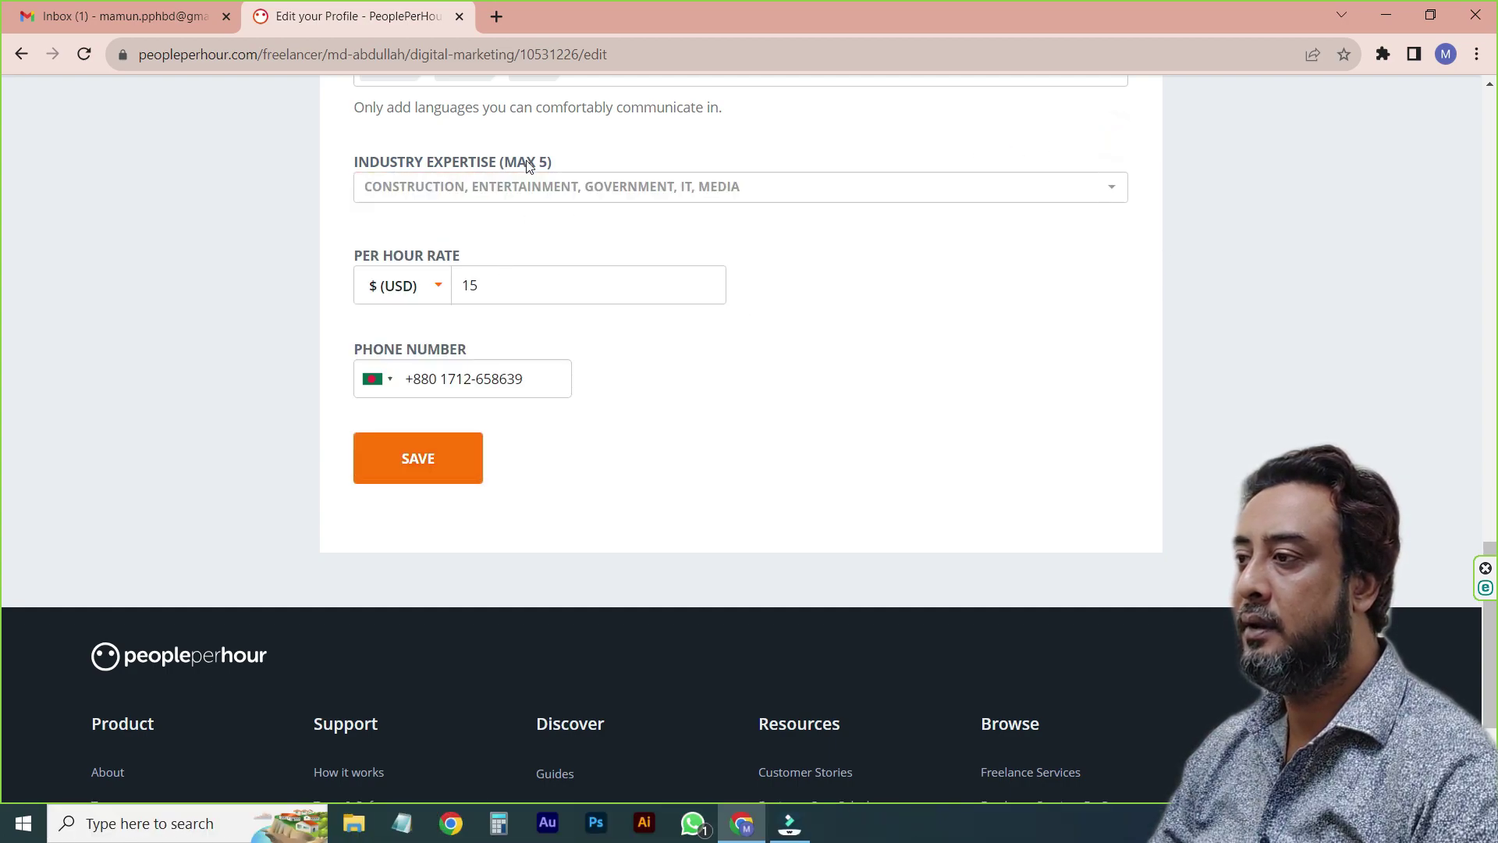
# Review the 15 hourly rate and phone number, keep the Bangladesh dialling code, and save.
pyautogui.doubleClick(485, 285)
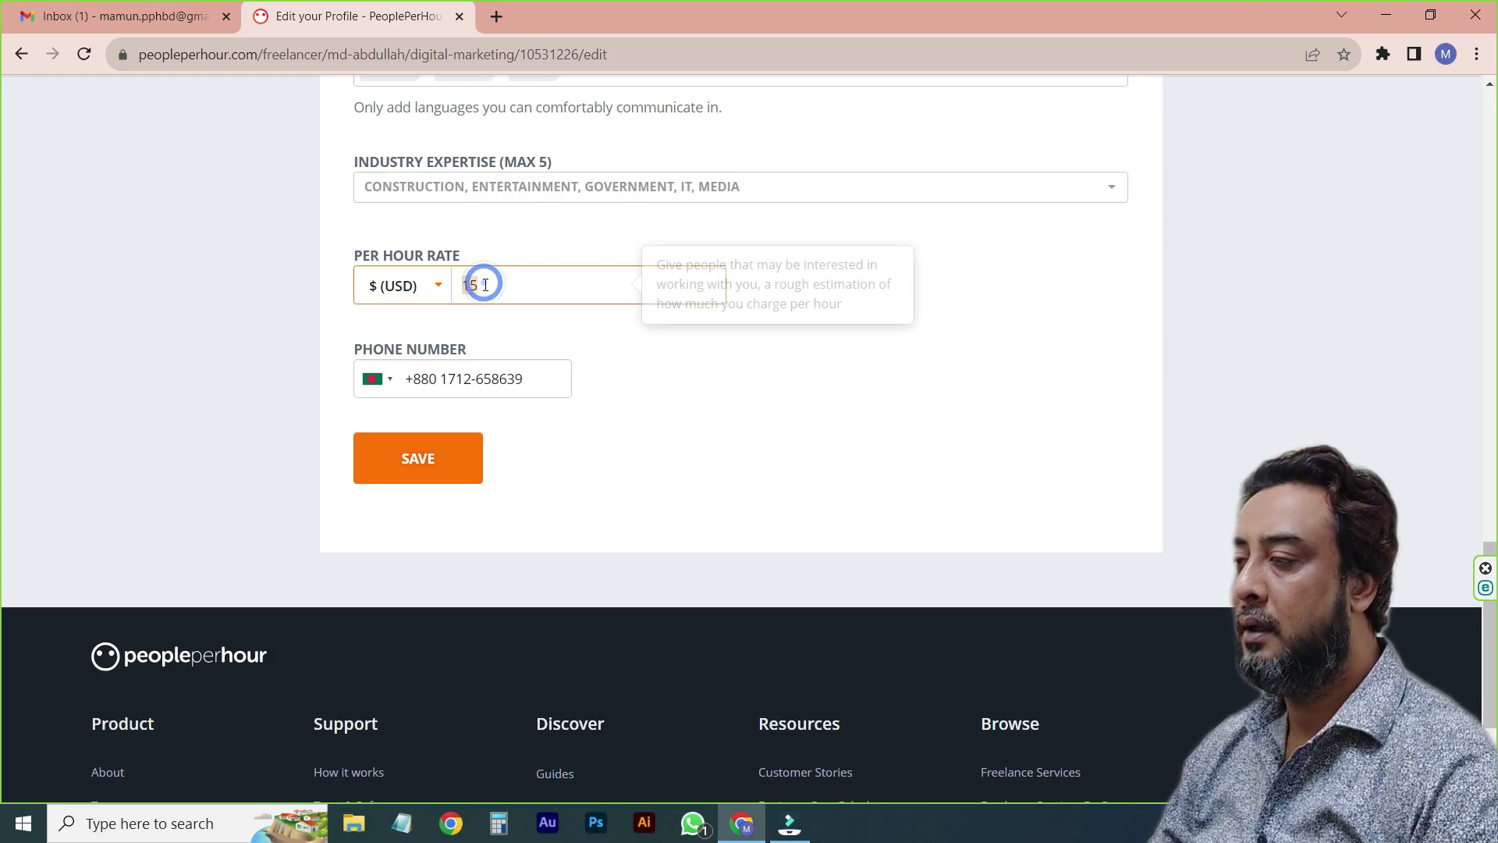
pyautogui.click(359, 349)
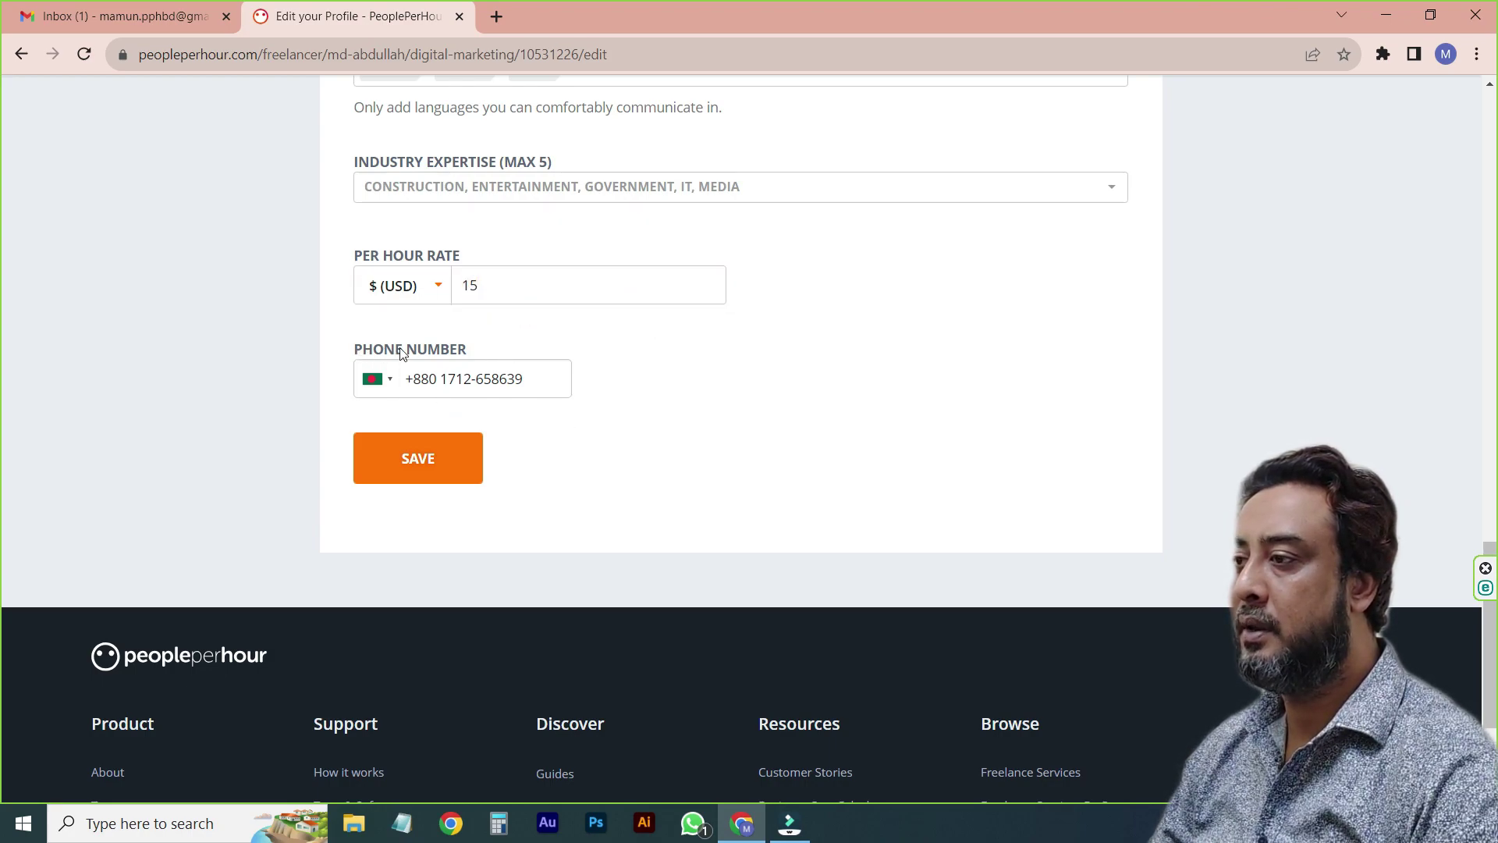
pyautogui.moveTo(528, 379); pyautogui.dragTo(405, 379)
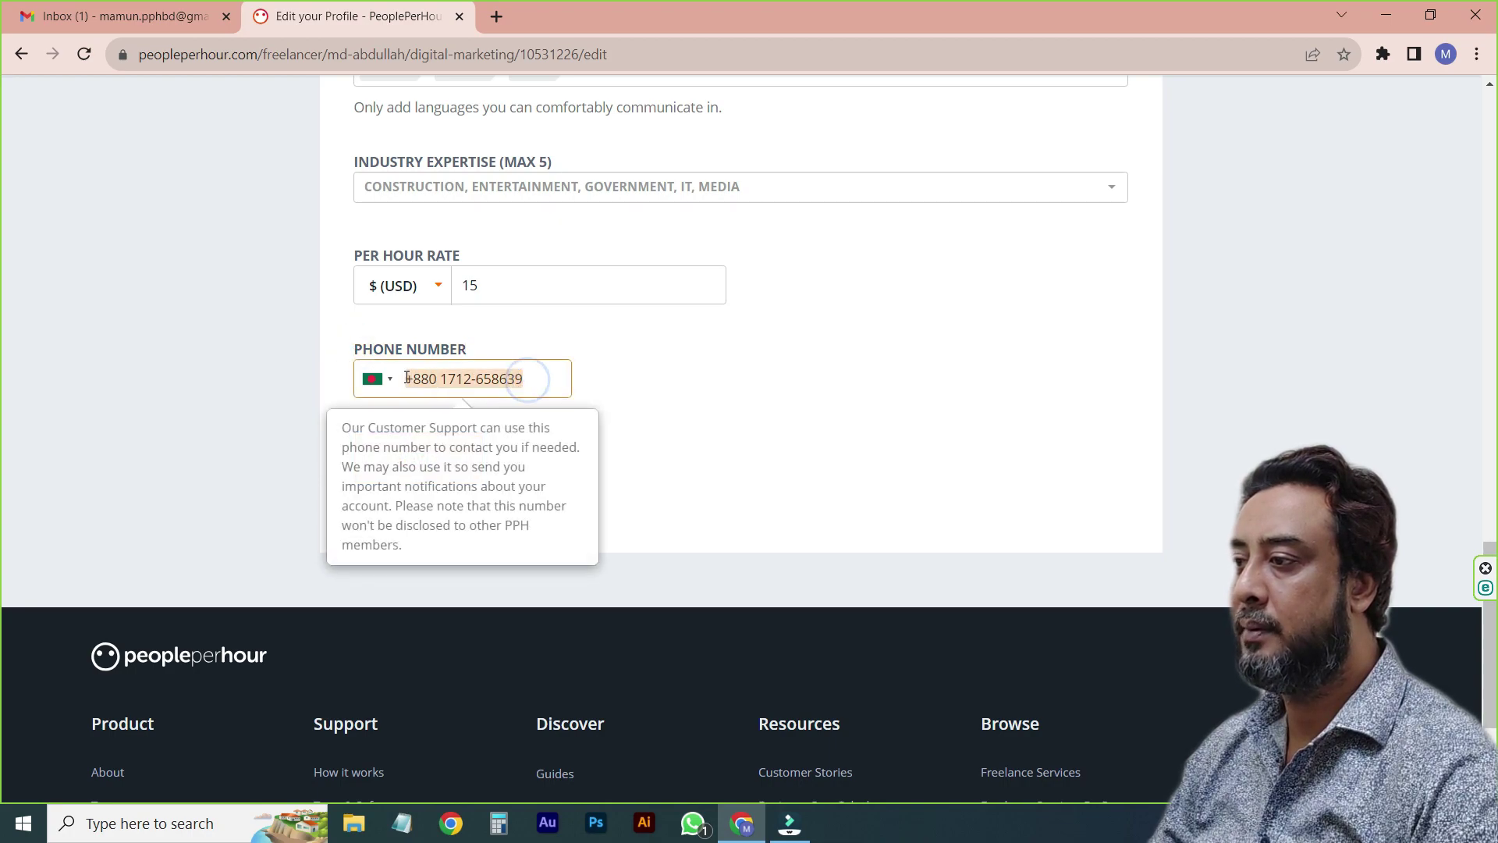
pyautogui.click(385, 379)
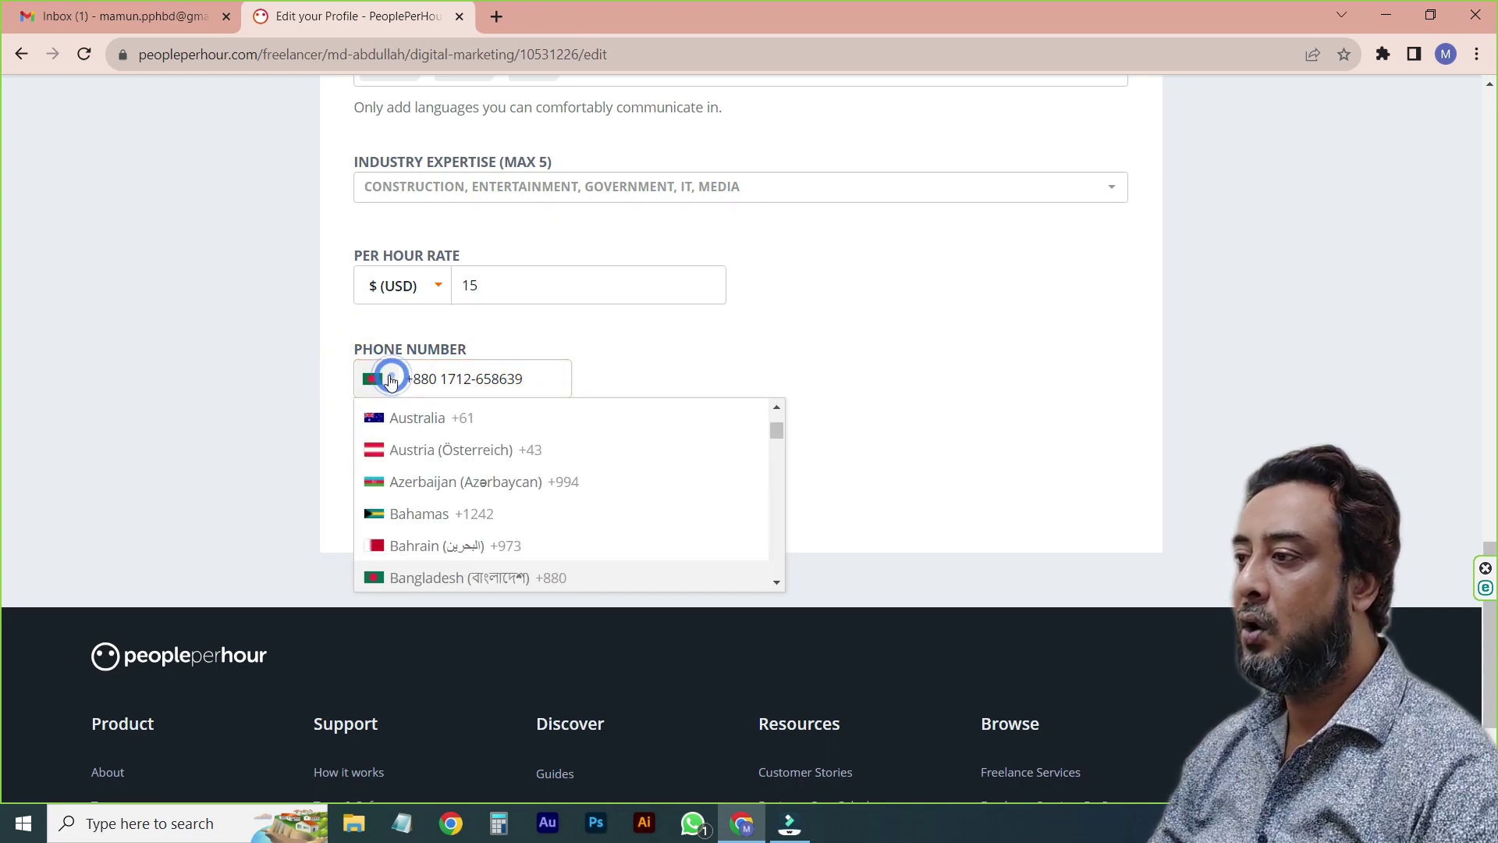
pyautogui.click(412, 577)
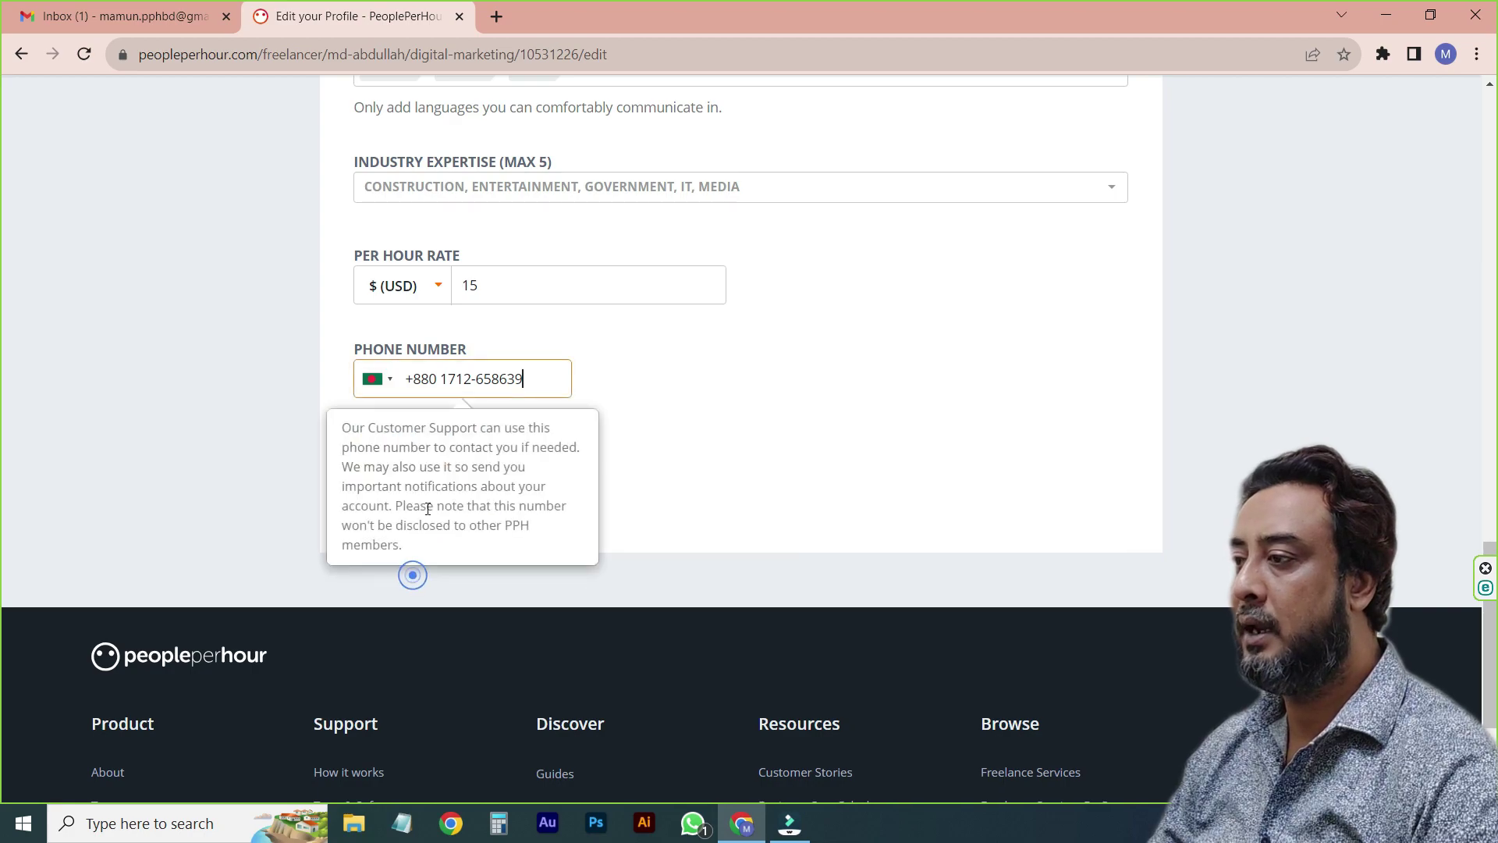
pyautogui.tripleClick(543, 381)
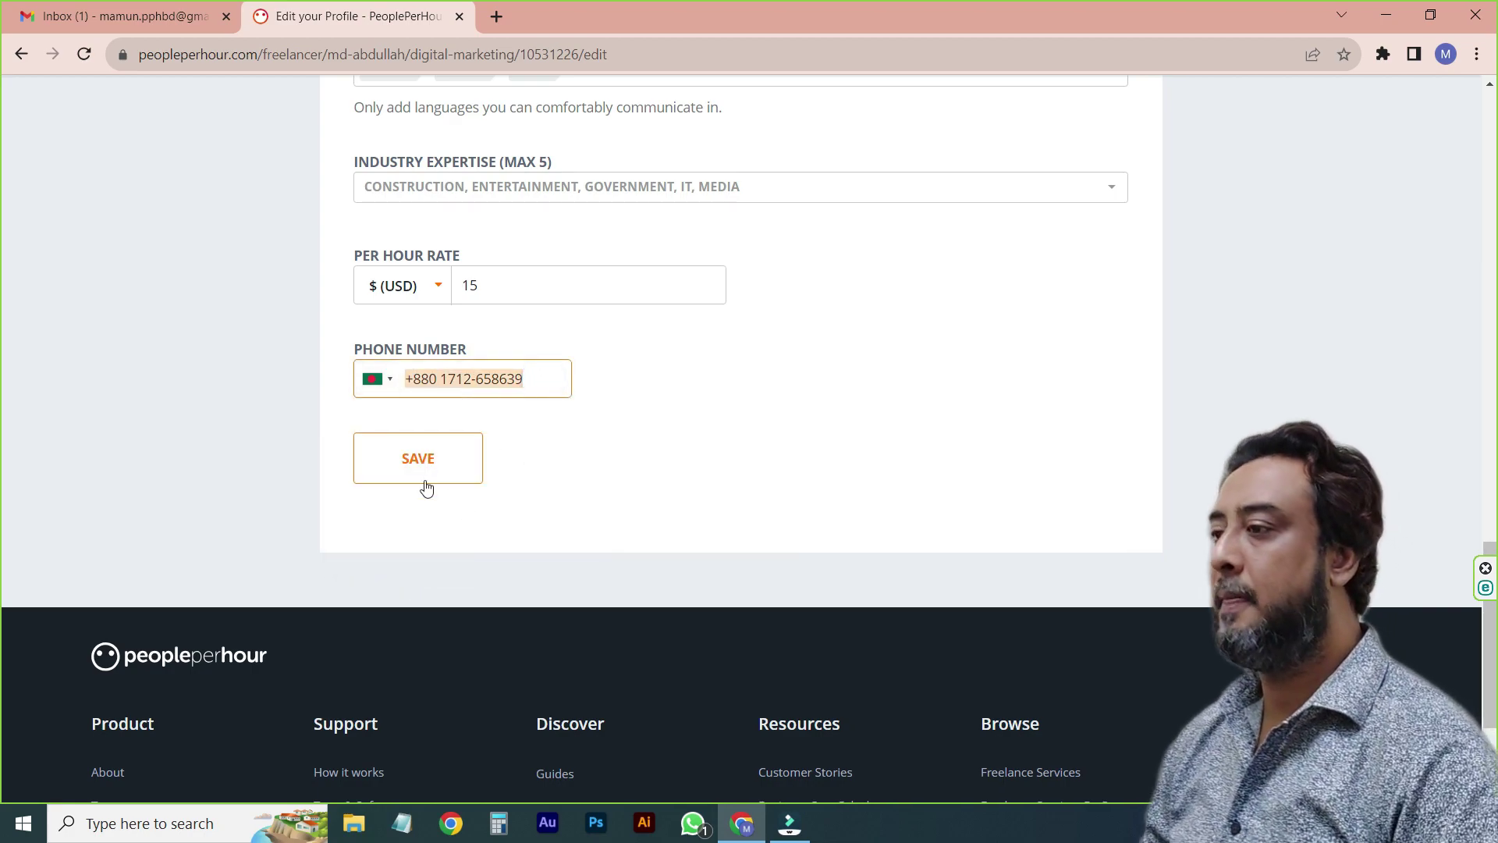
pyautogui.click(423, 471)
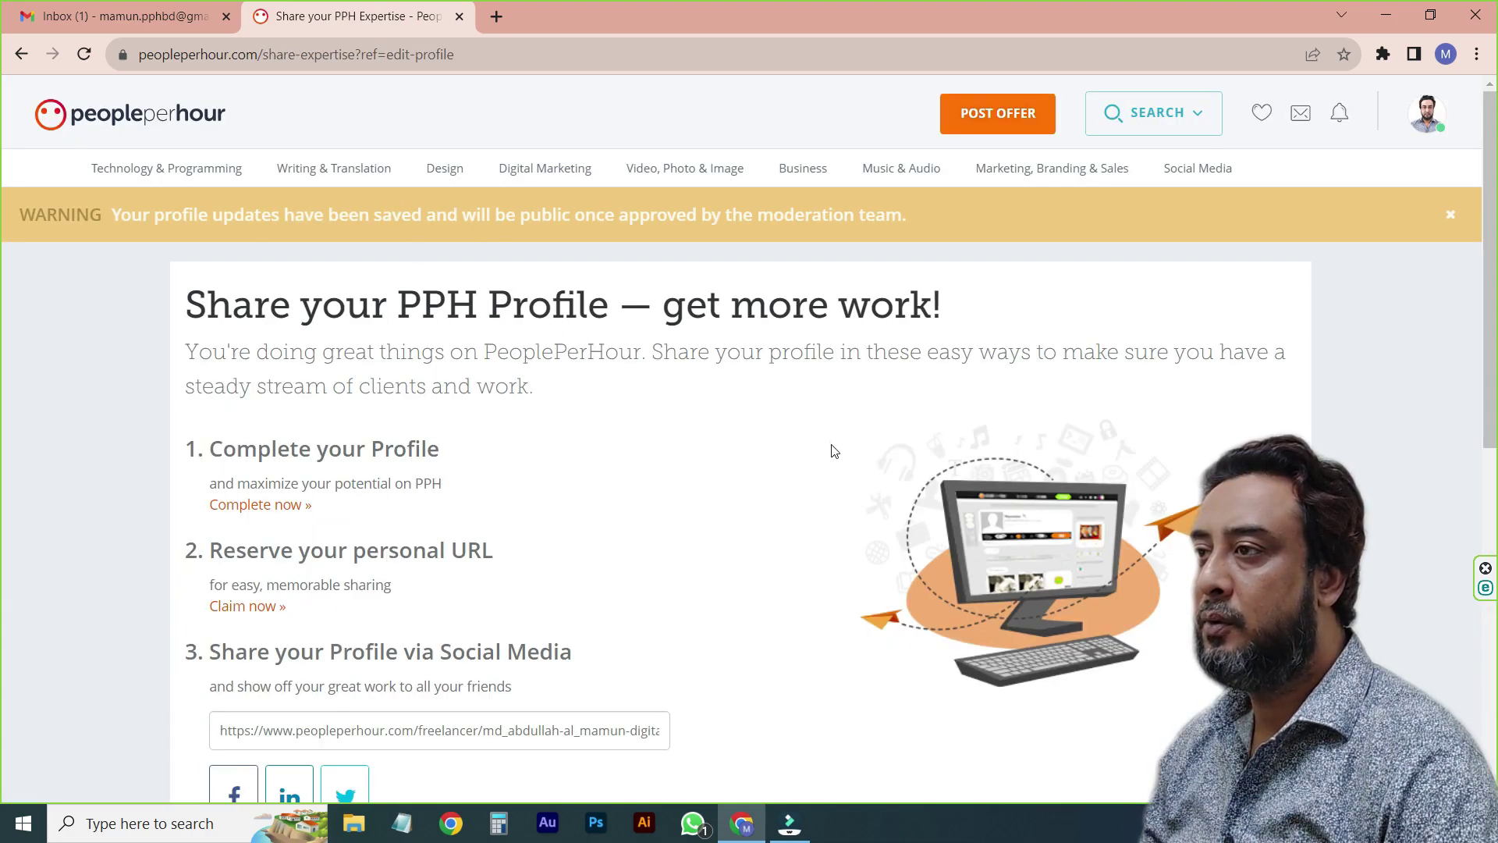
# Read the moderation-approval message, then go to the public profile page from the avatar menu.
pyautogui.scroll(-4, 718, 362)
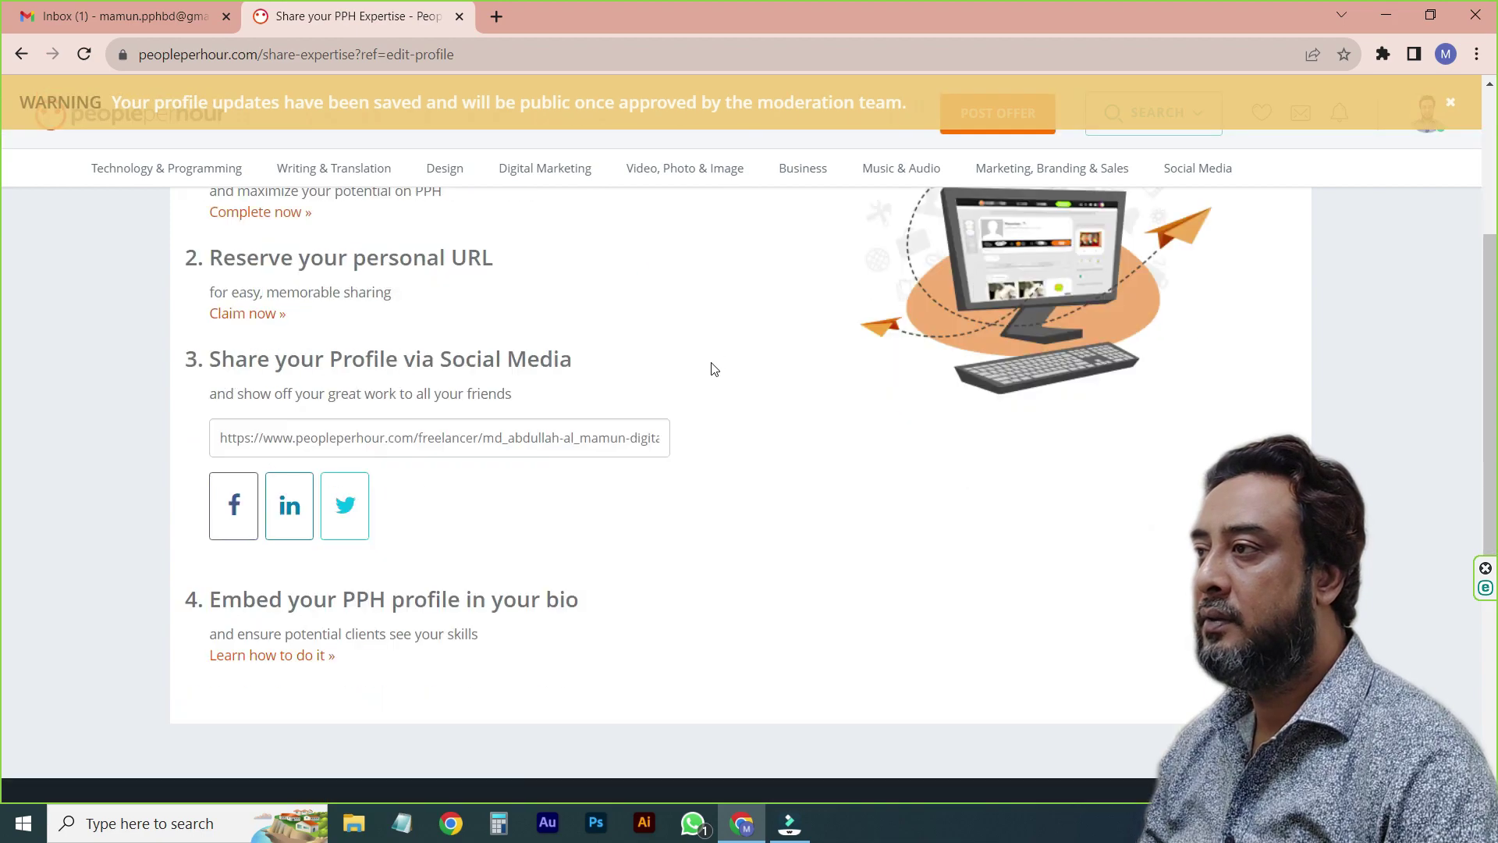
pyautogui.scroll(4, 711, 365)
pyautogui.scroll(-5, 712, 369)
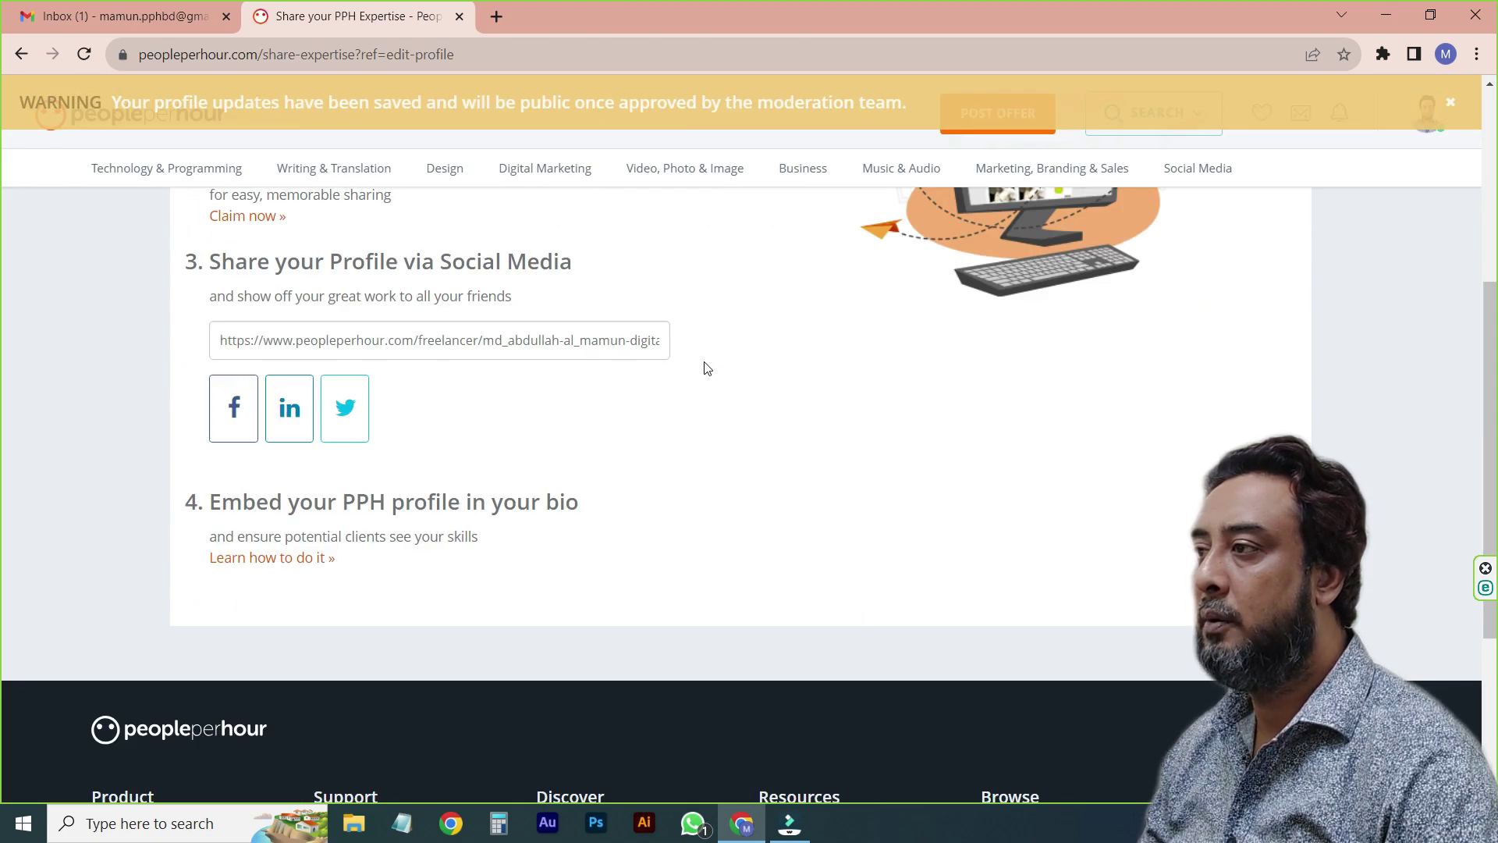
pyautogui.scroll(5, 708, 369)
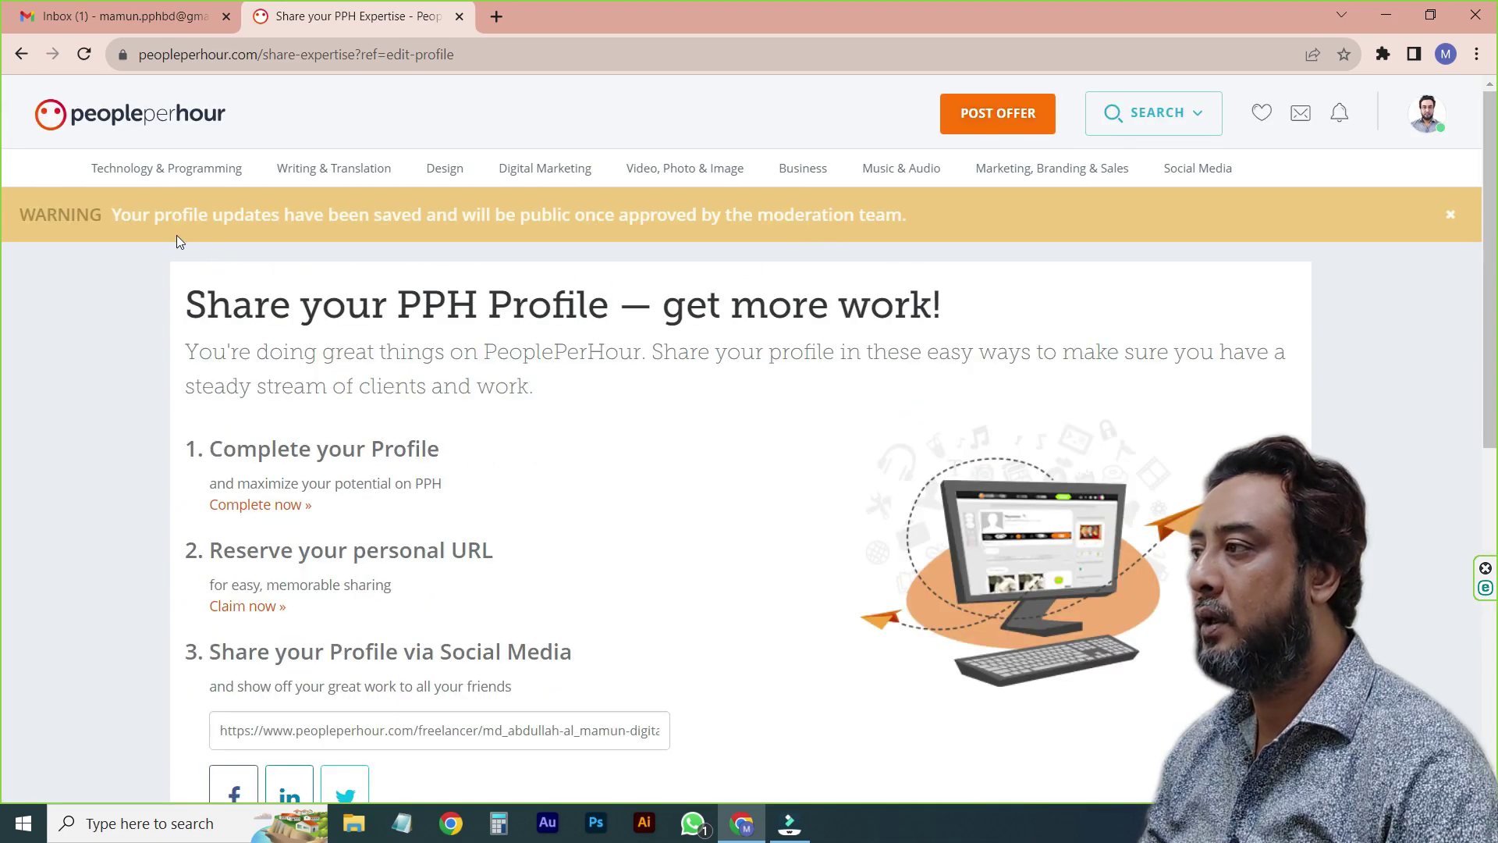
pyautogui.moveTo(110, 215); pyautogui.dragTo(544, 221)
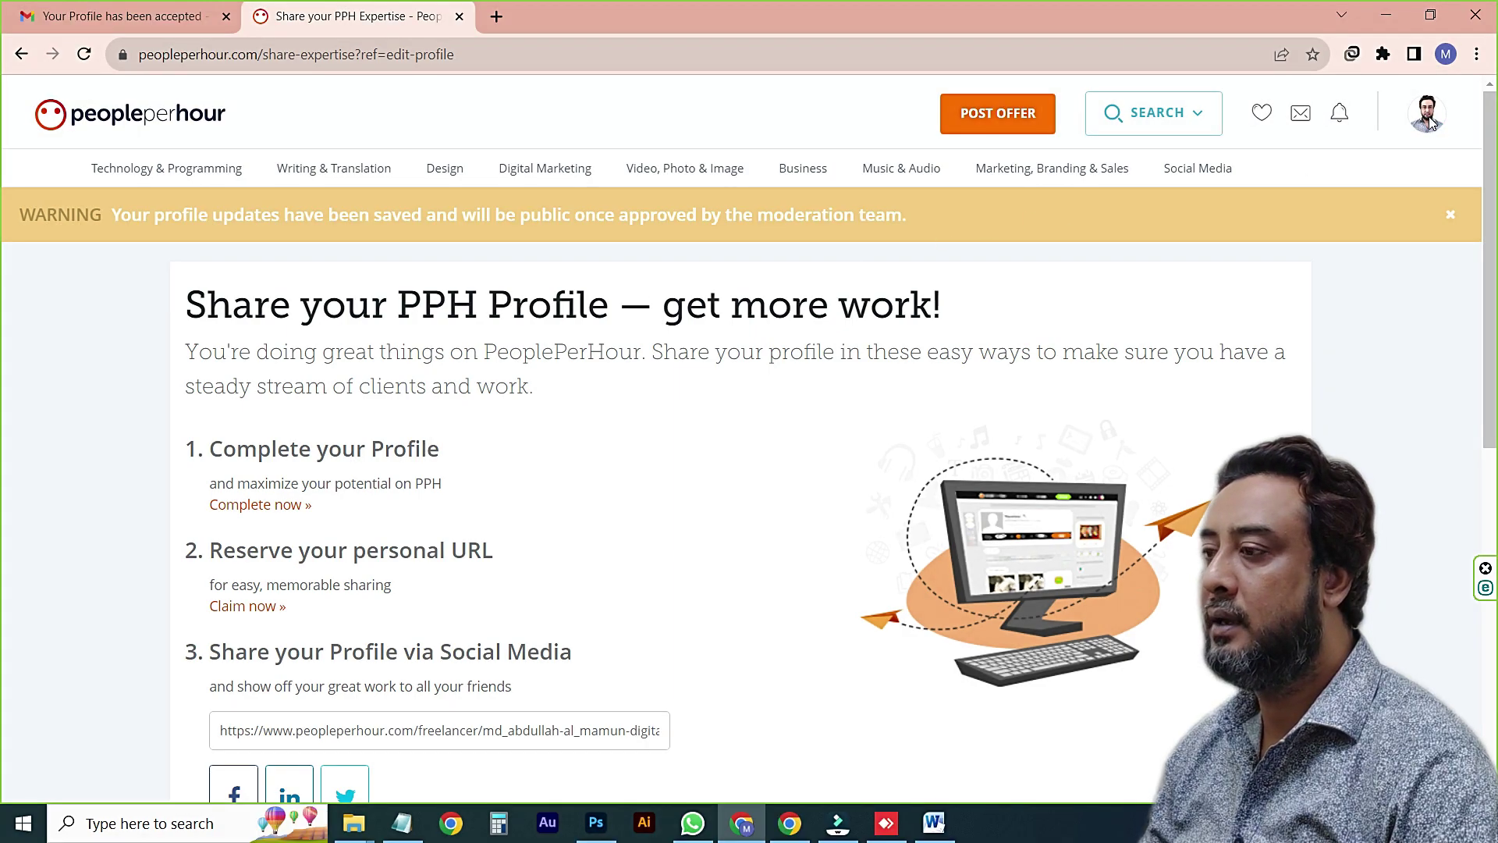
pyautogui.moveTo(1430, 121)
pyautogui.click(1197, 346)
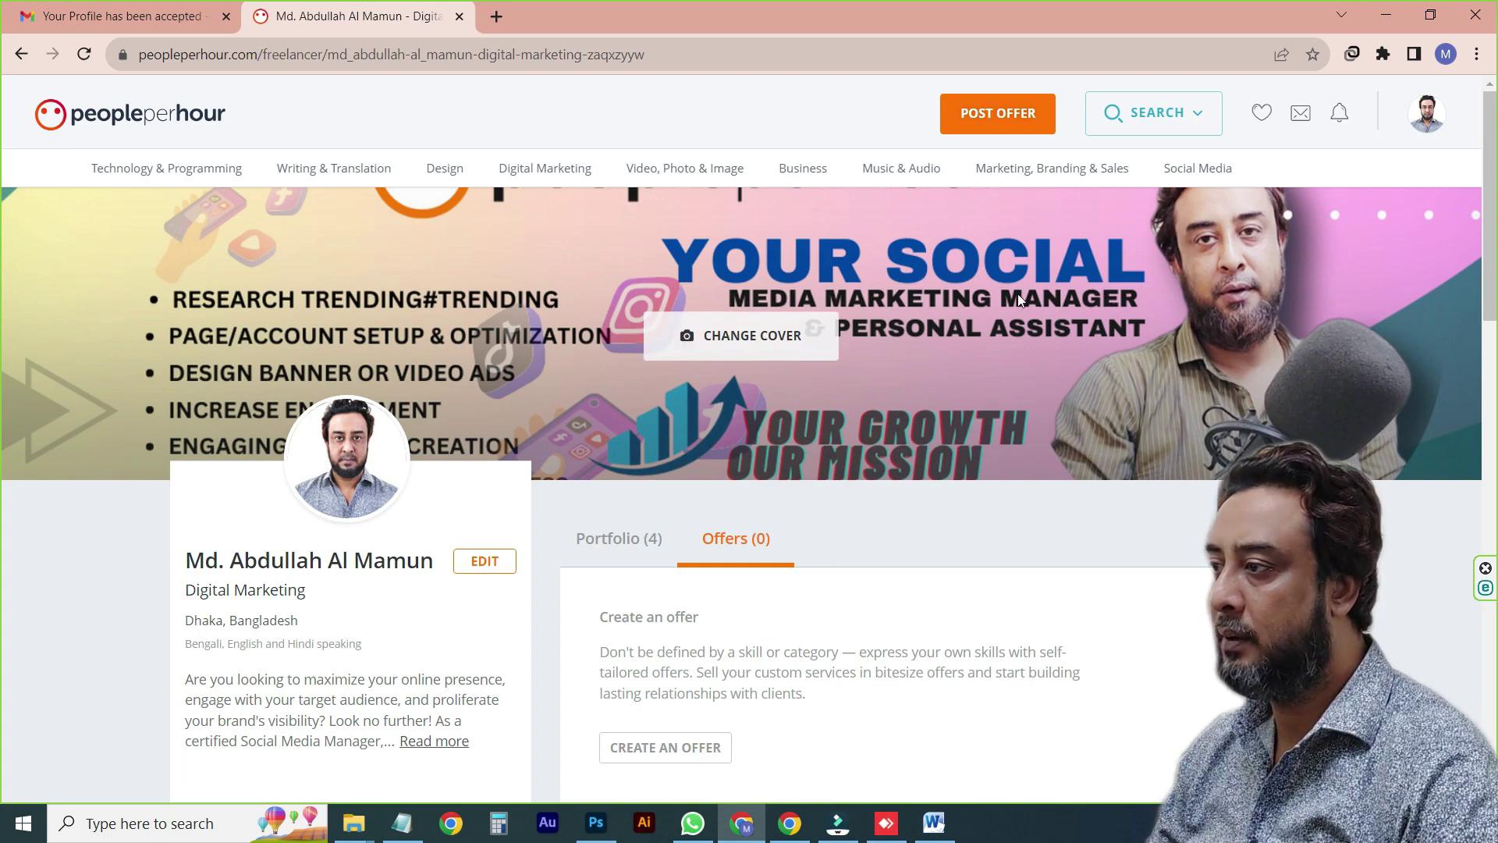
# Show the profile's four portfolio items and scroll through them.
pyautogui.scroll(-1, 1046, 295)
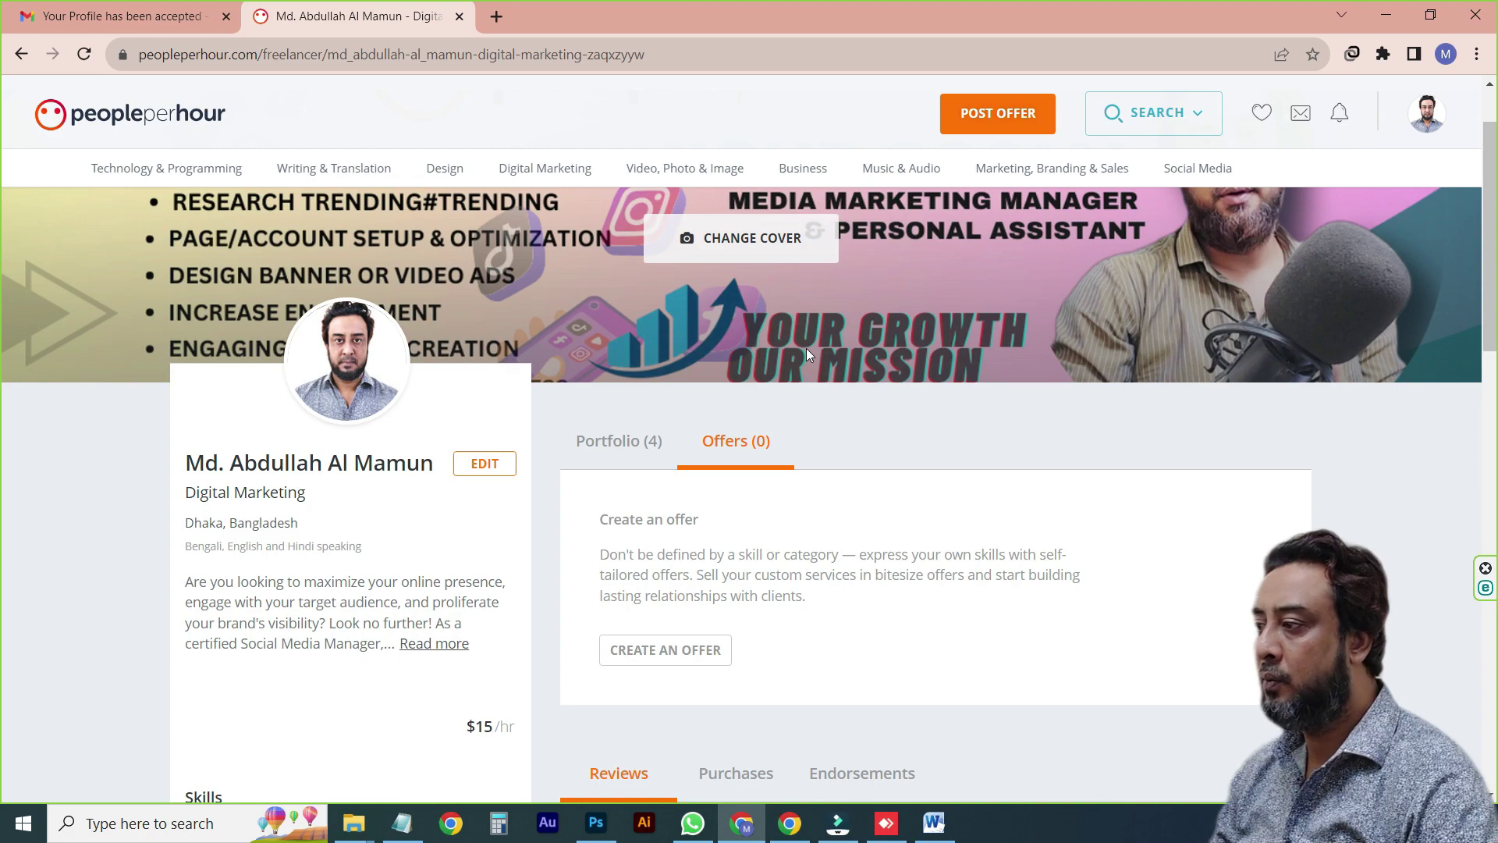
pyautogui.scroll(1, 807, 348)
pyautogui.click(625, 540)
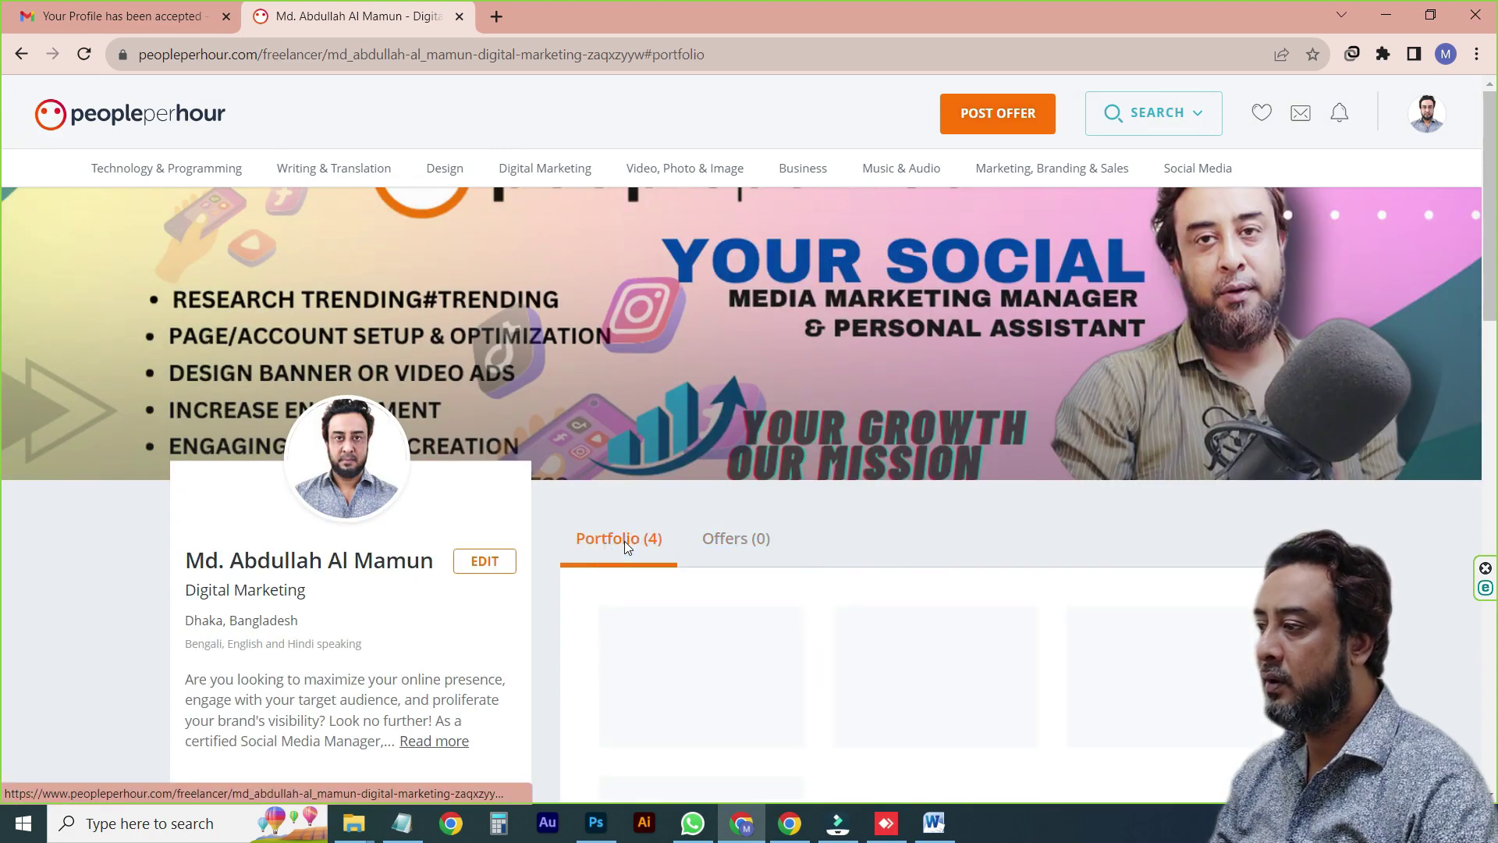
pyautogui.scroll(-2, 889, 624)
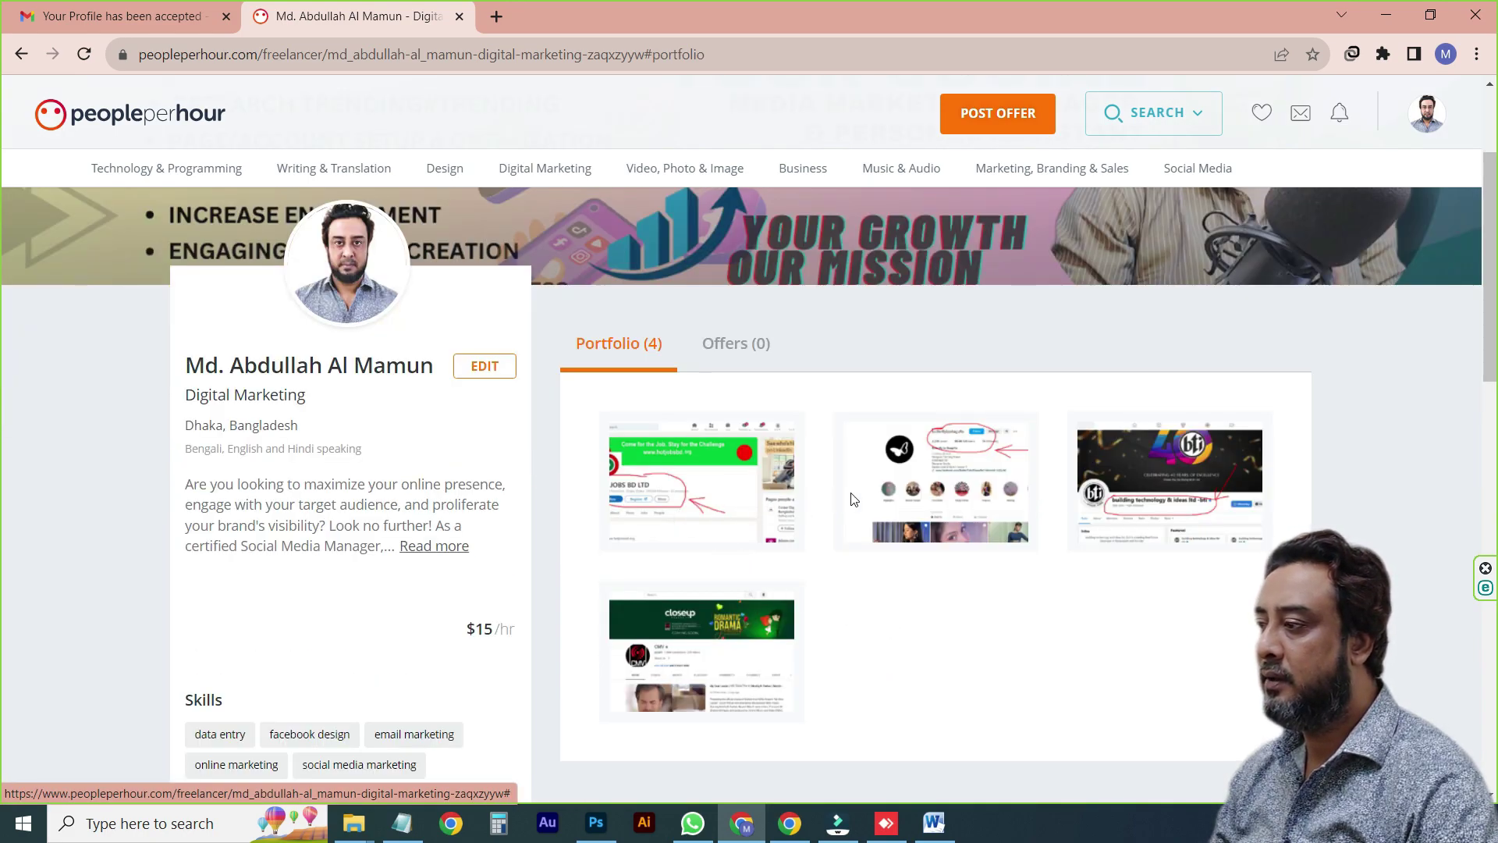
pyautogui.scroll(-2, 706, 596)
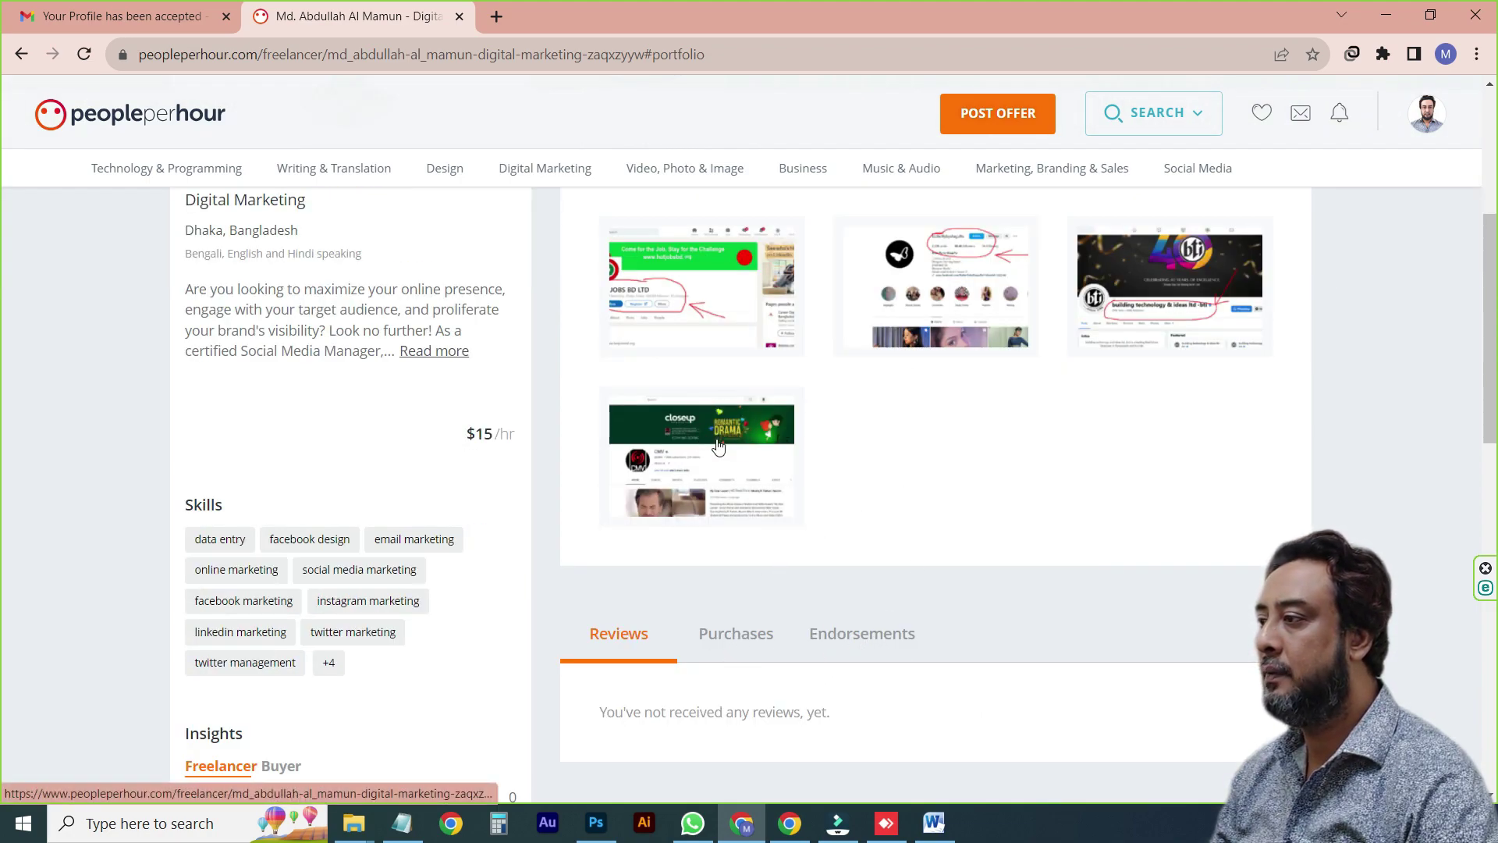
# Return to the top and open a Writing & Translation subcategory services page.
pyautogui.scroll(2, 910, 412)
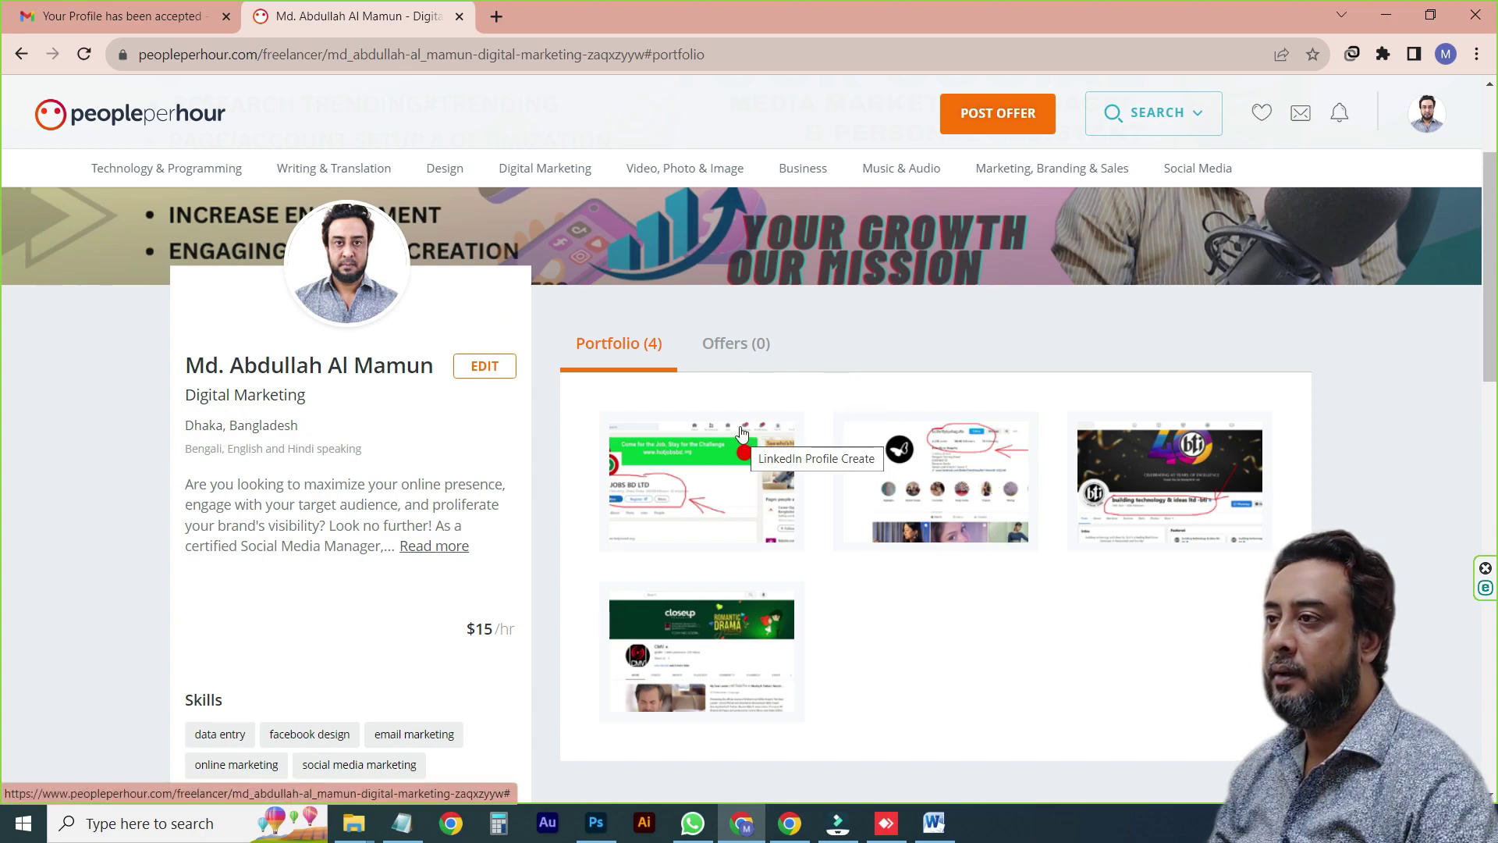
pyautogui.scroll(2, 836, 403)
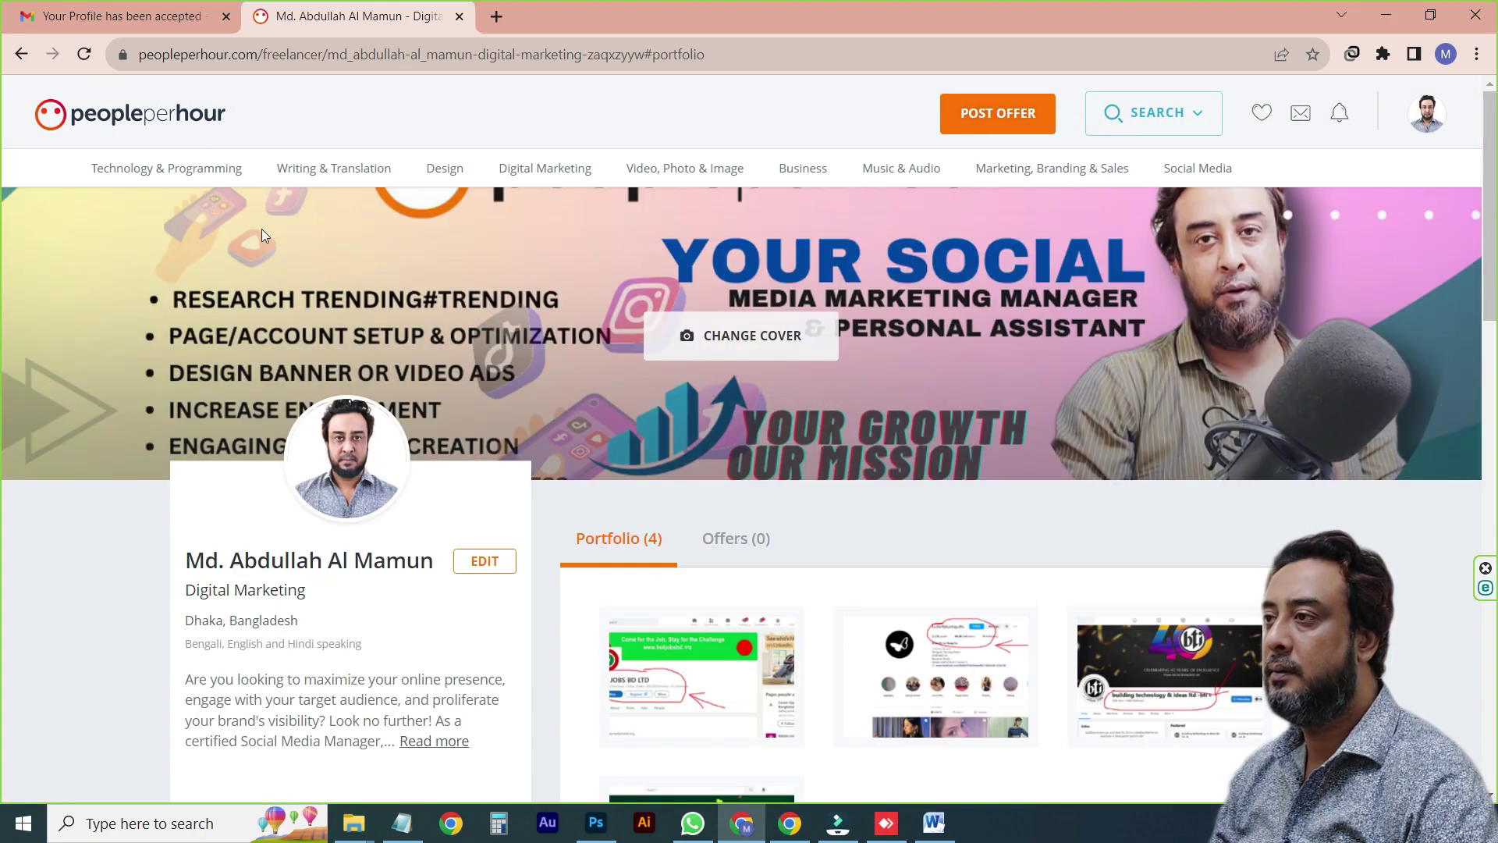
pyautogui.click(343, 170)
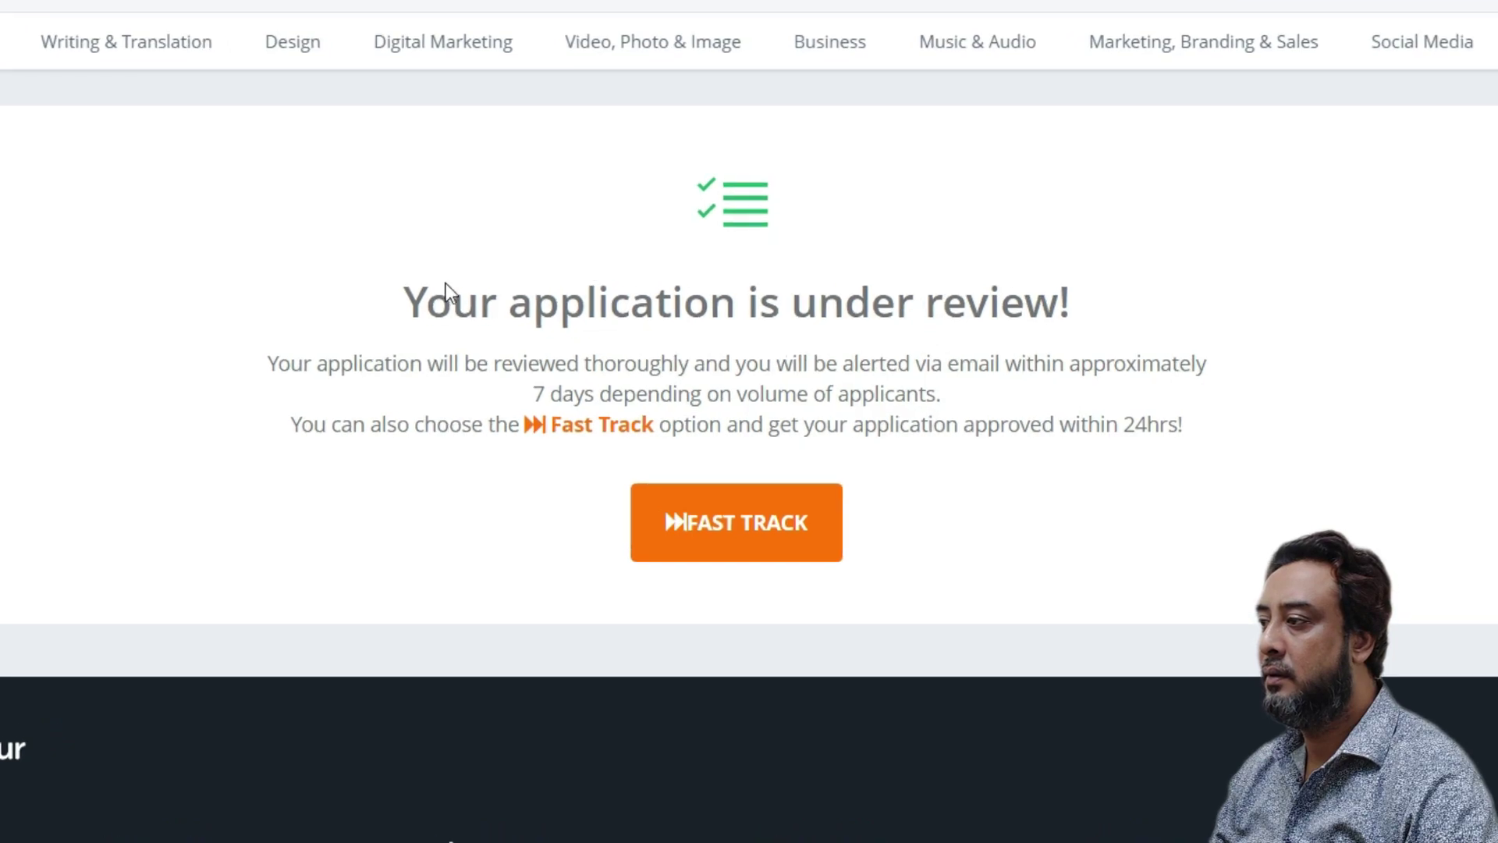
# Highlight the email-alert sentence and the 7-day review period line on the under-review page.
pyautogui.moveTo(409, 301); pyautogui.dragTo(1093, 301)
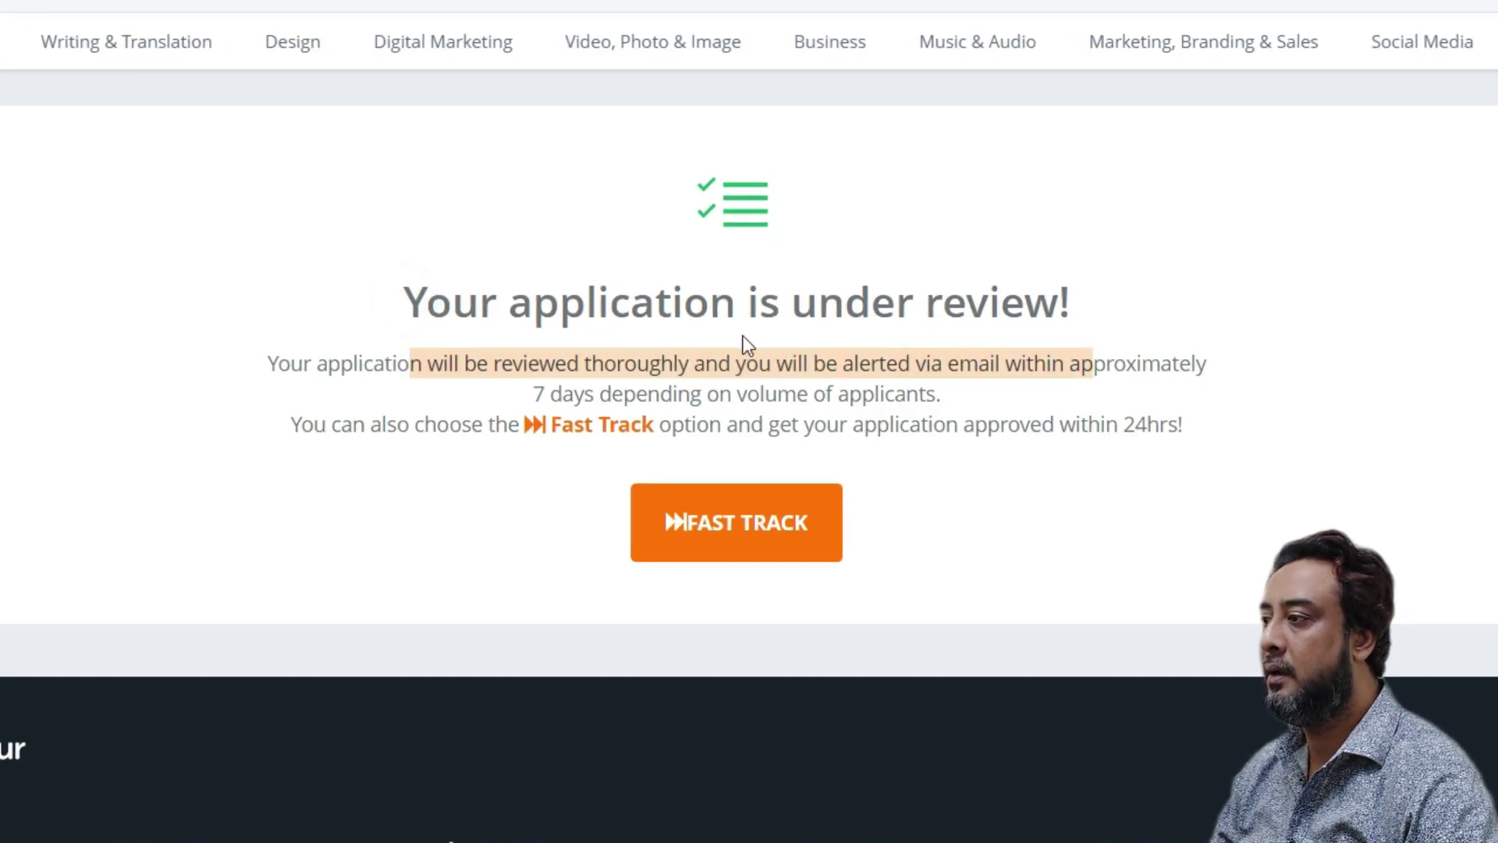
pyautogui.moveTo(536, 390); pyautogui.dragTo(975, 398)
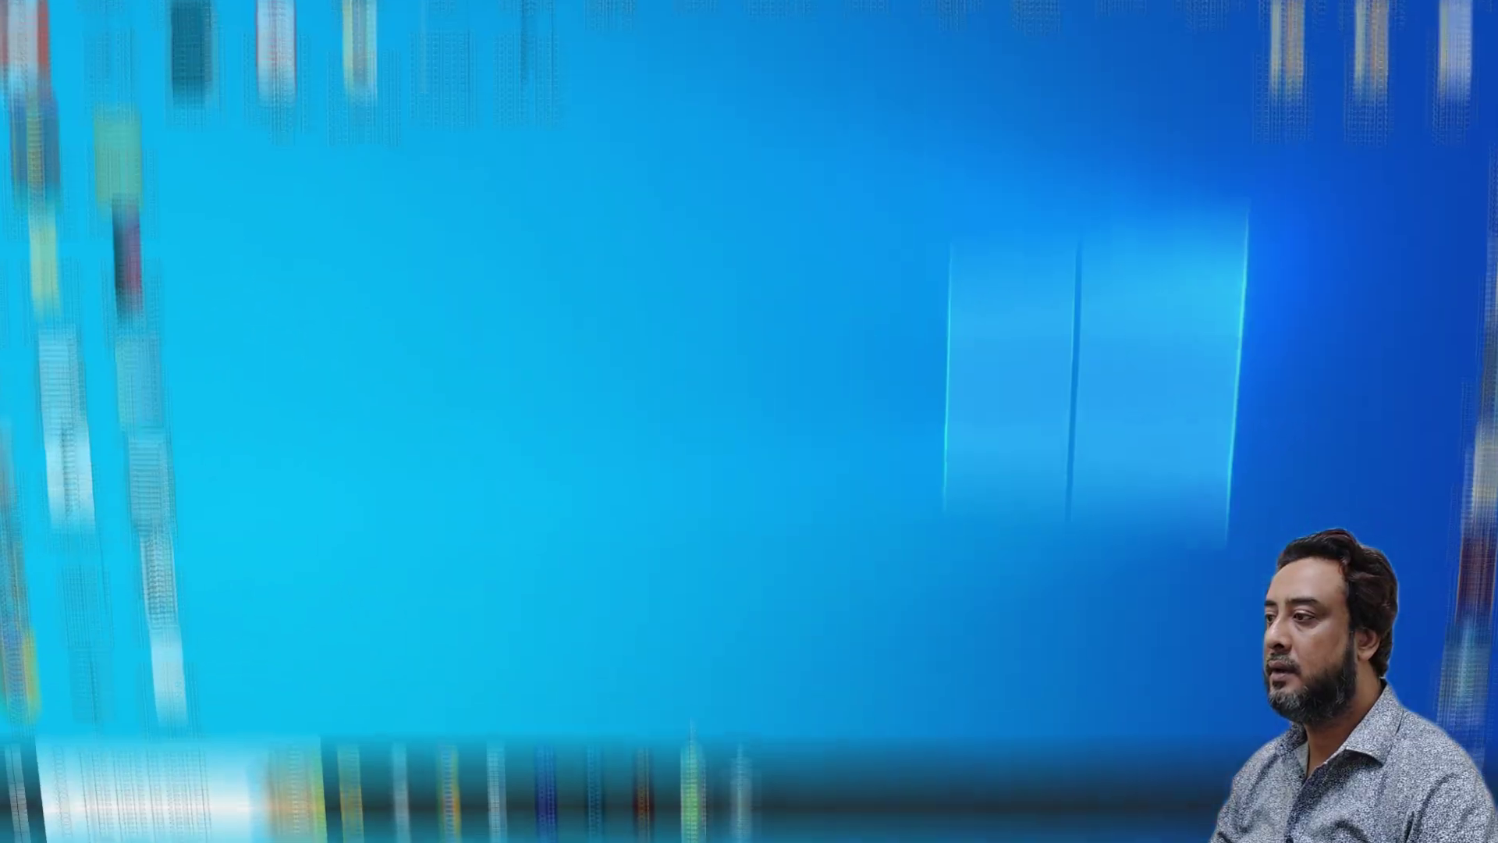
# Launch Chrome with the chosen profile and go to the Gmail inbox.
pyautogui.click(450, 820)
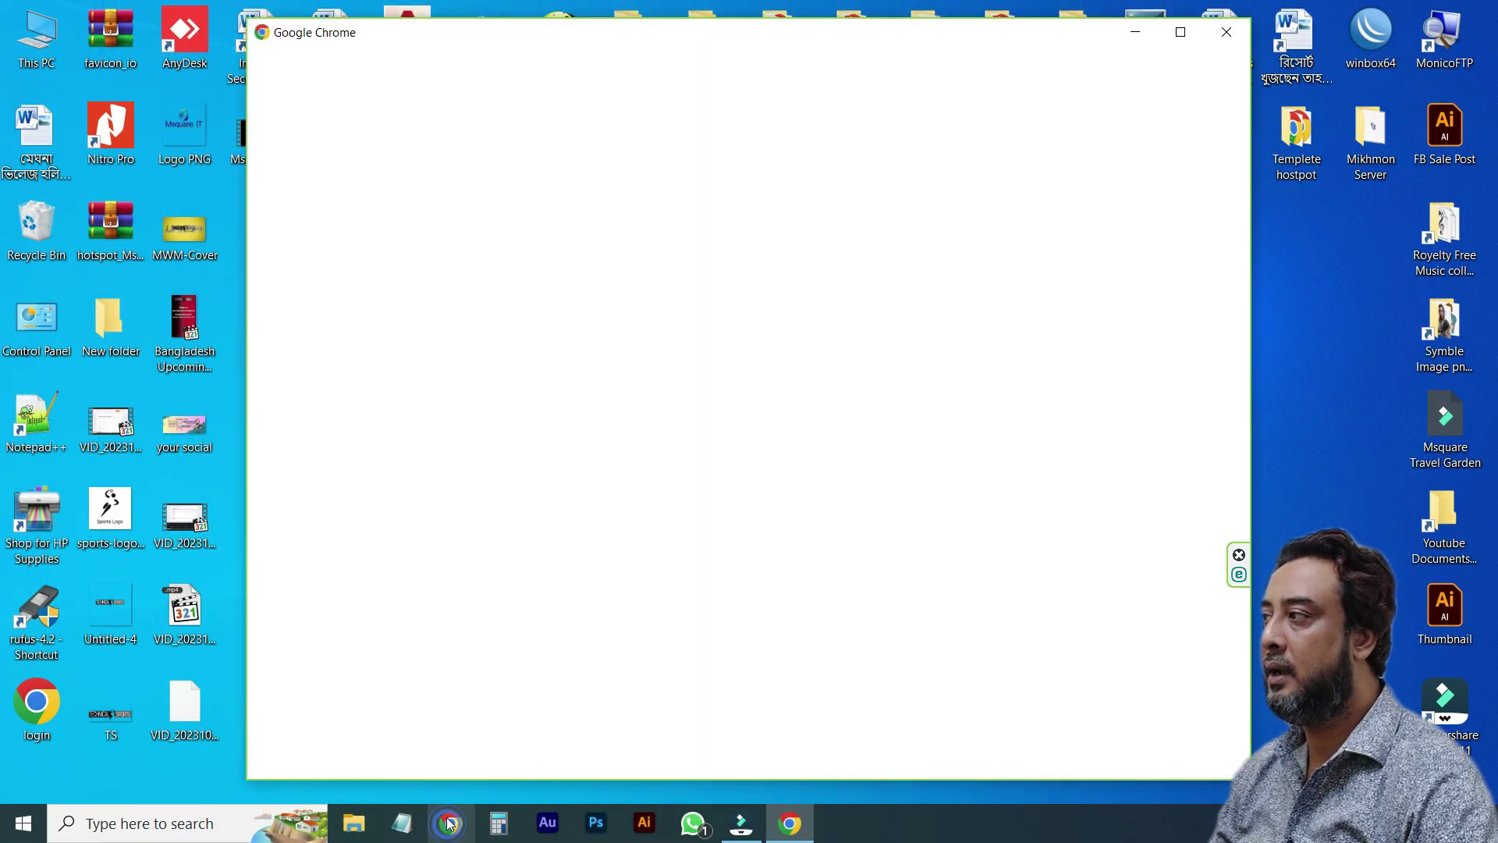
pyautogui.click(601, 503)
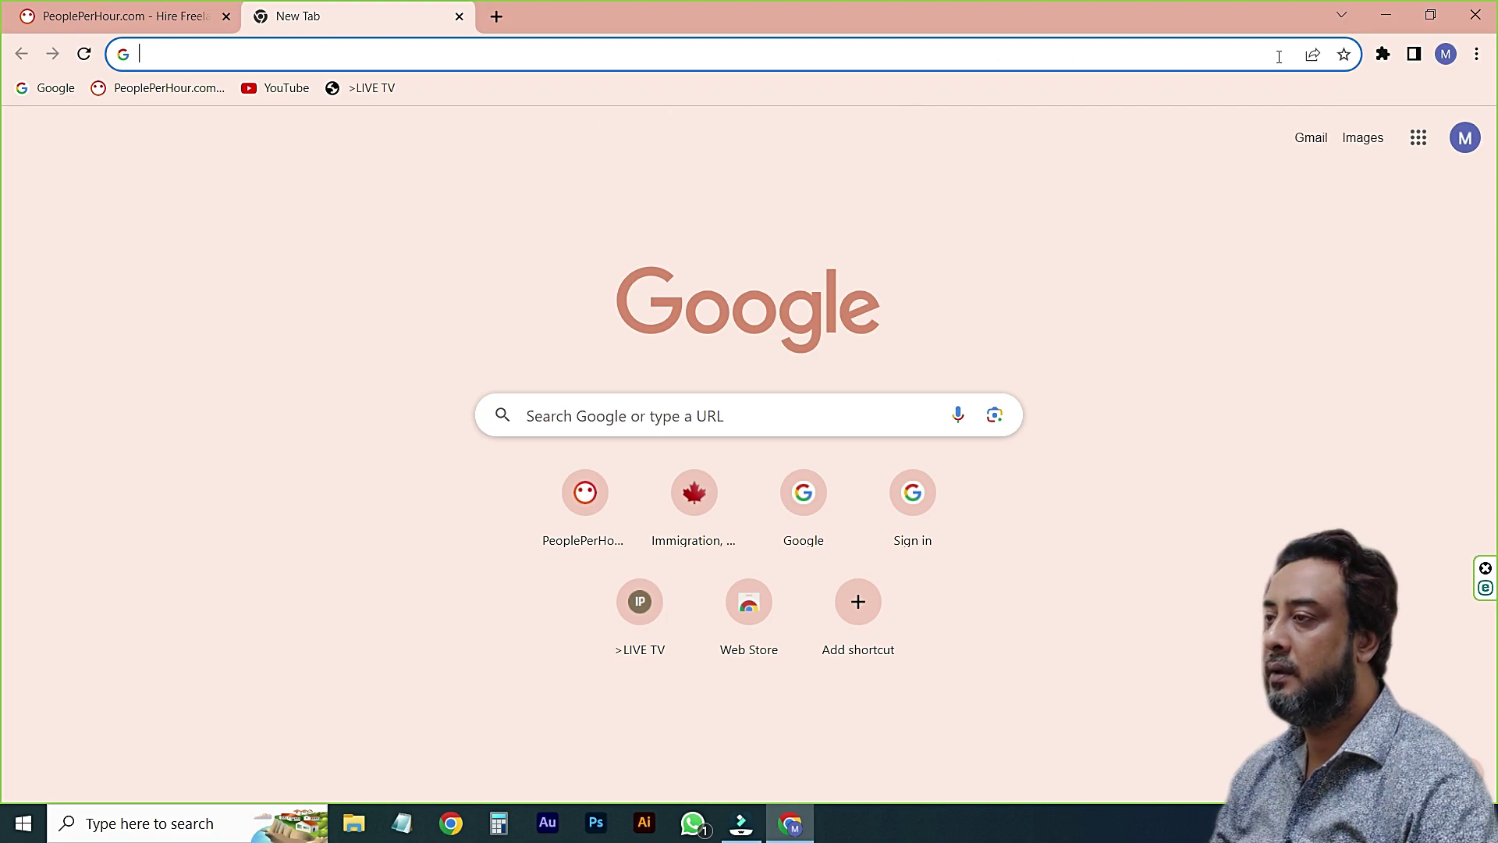
pyautogui.click(1313, 138)
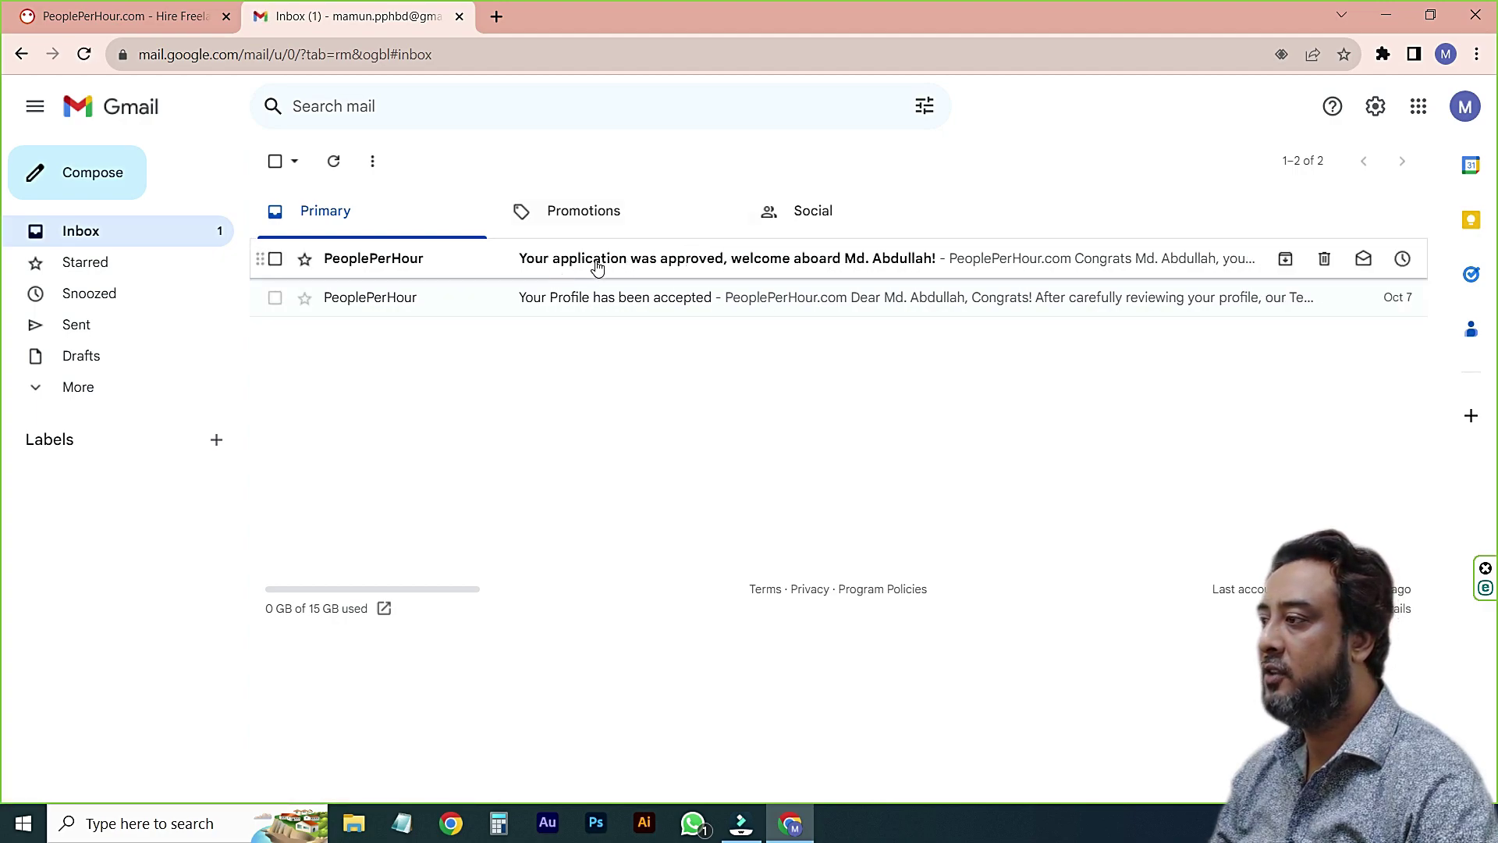
# Open the 'Your application was approved' email and follow START SELLING to the seller dashboard.
pyautogui.click(659, 259)
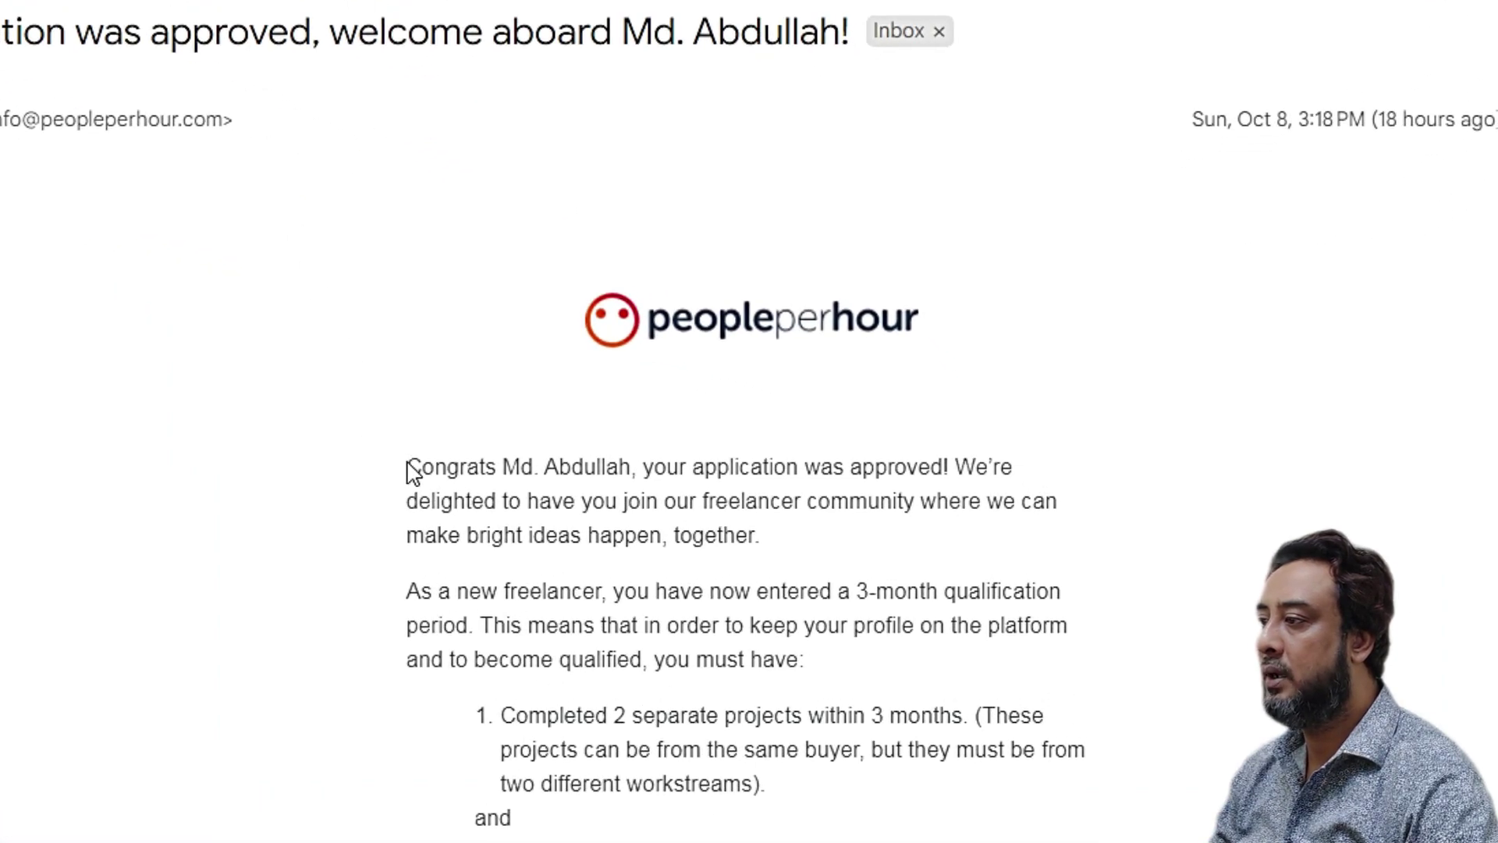
pyautogui.moveTo(405, 467); pyautogui.dragTo(1064, 551)
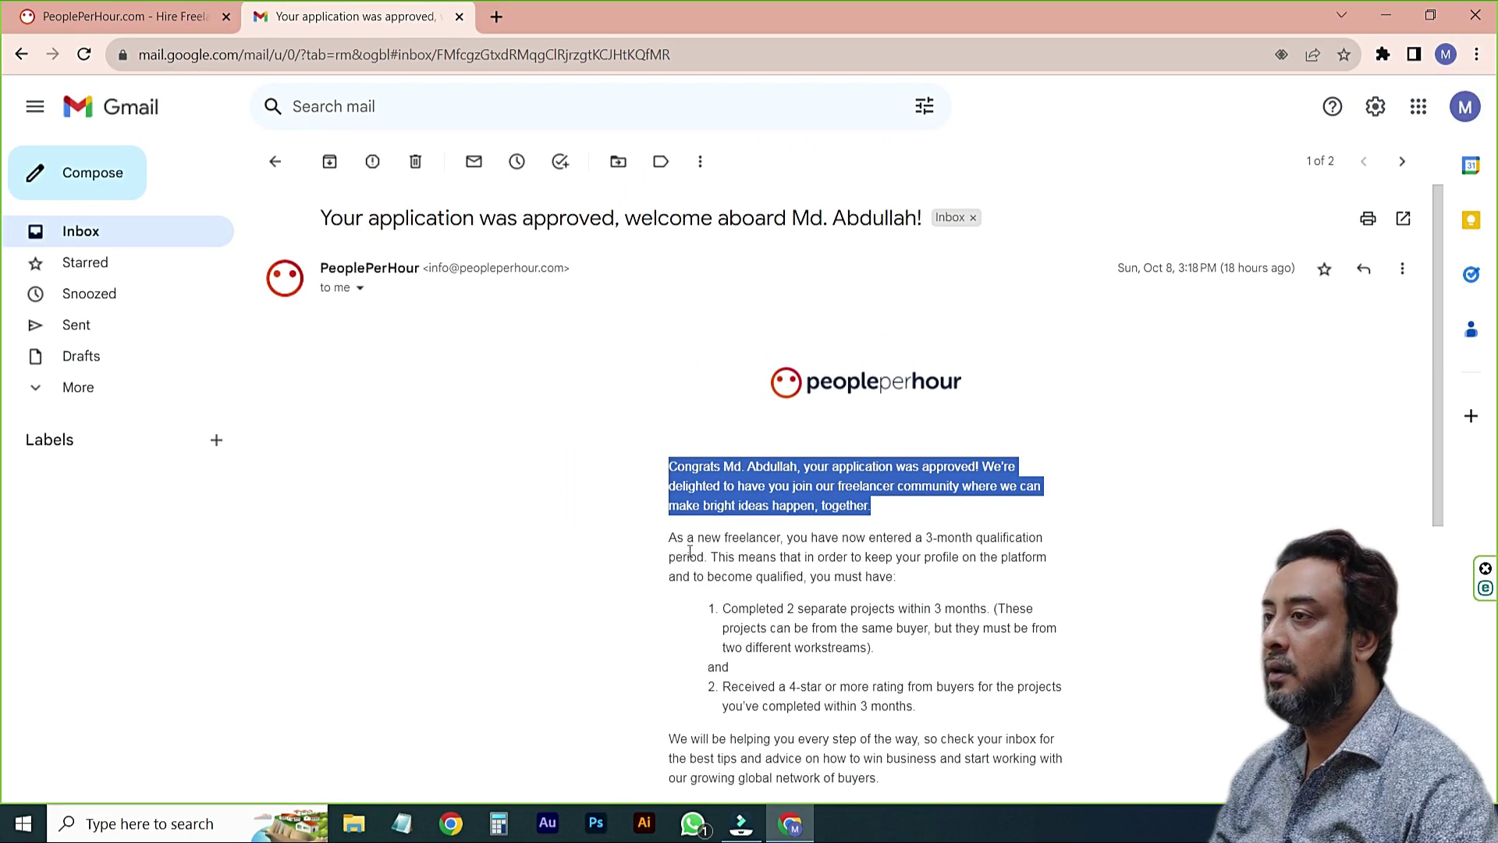
pyautogui.click(225, 17)
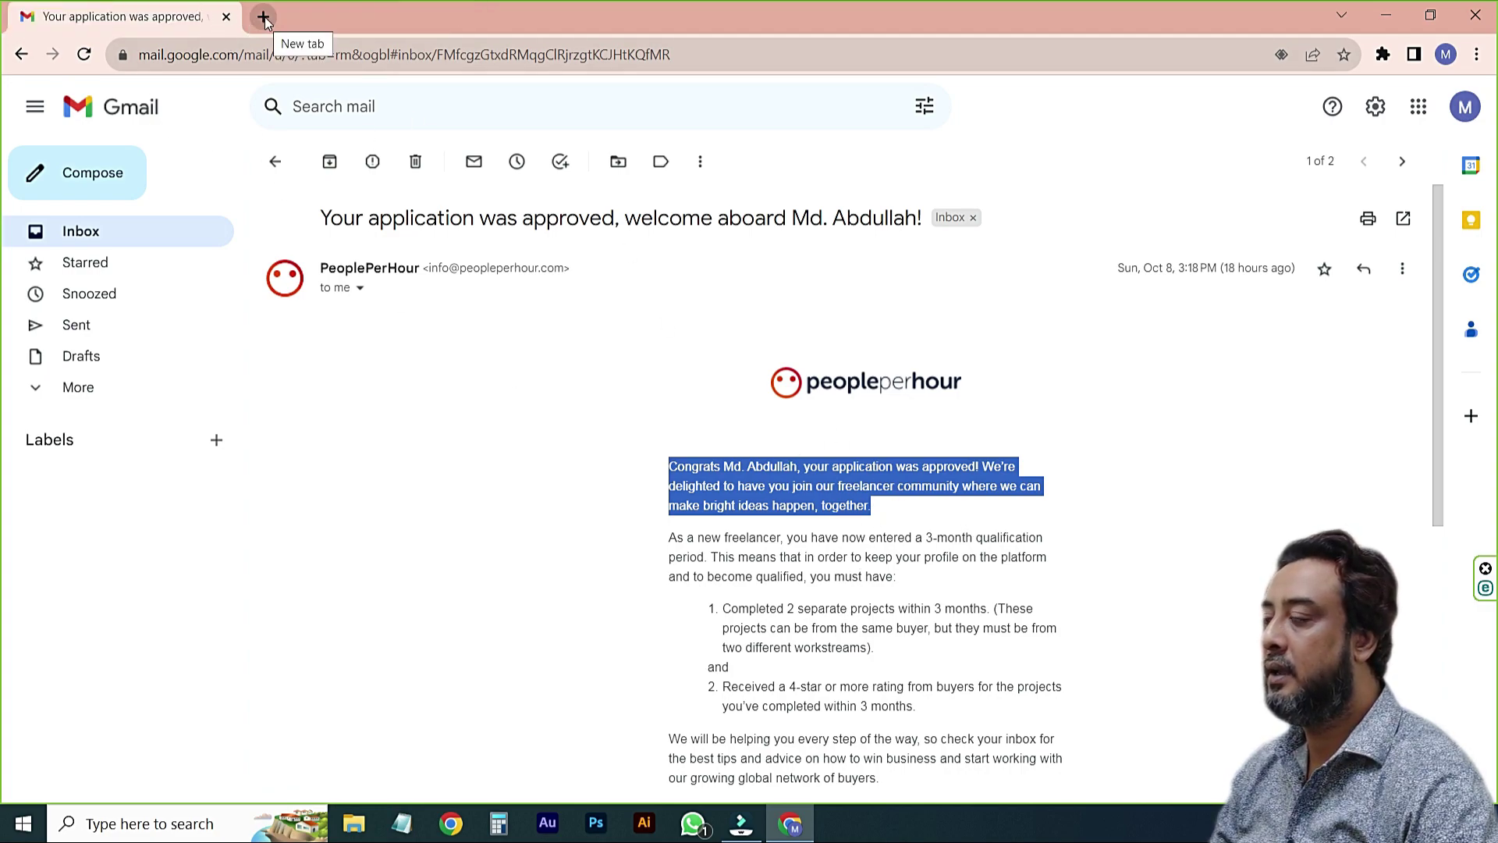
pyautogui.scroll(-5, 833, 523)
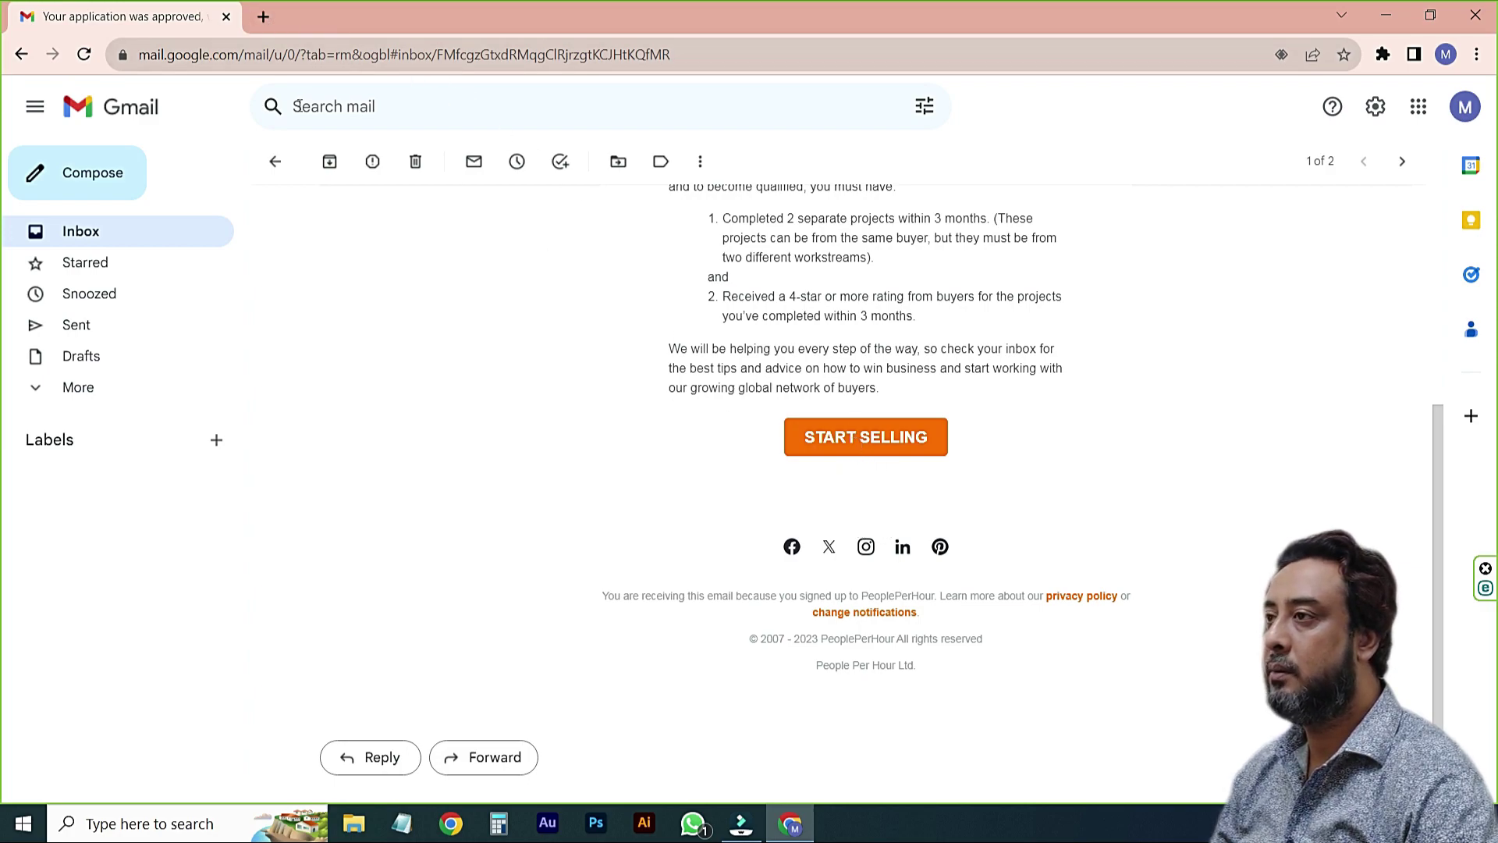
pyautogui.click(863, 435)
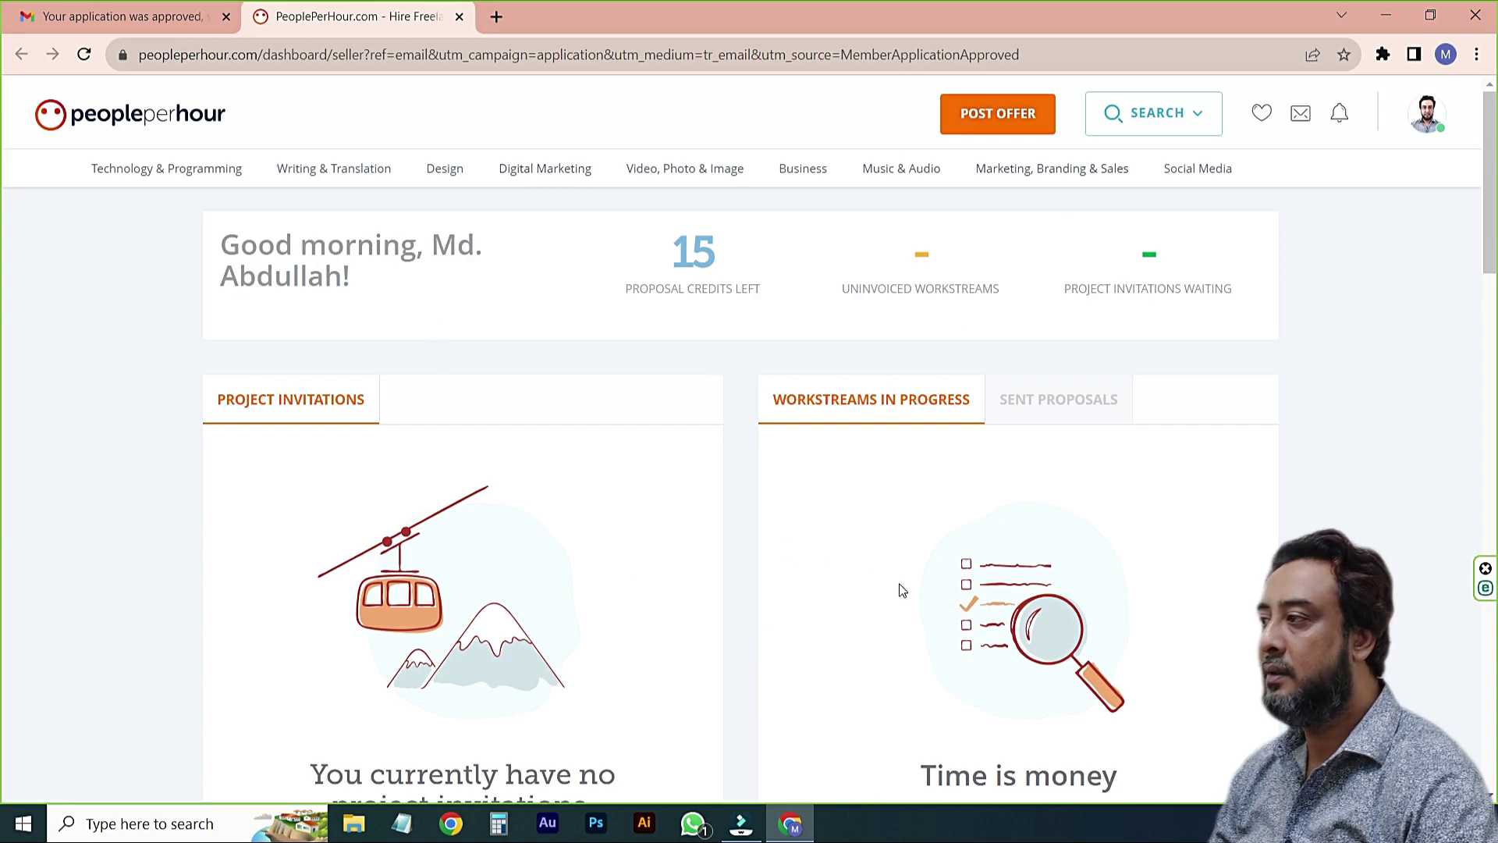
# Review the dashboard's 15 proposal credits, then open the freelancer profile from the avatar menu.
pyautogui.scroll(-15, 940, 611)
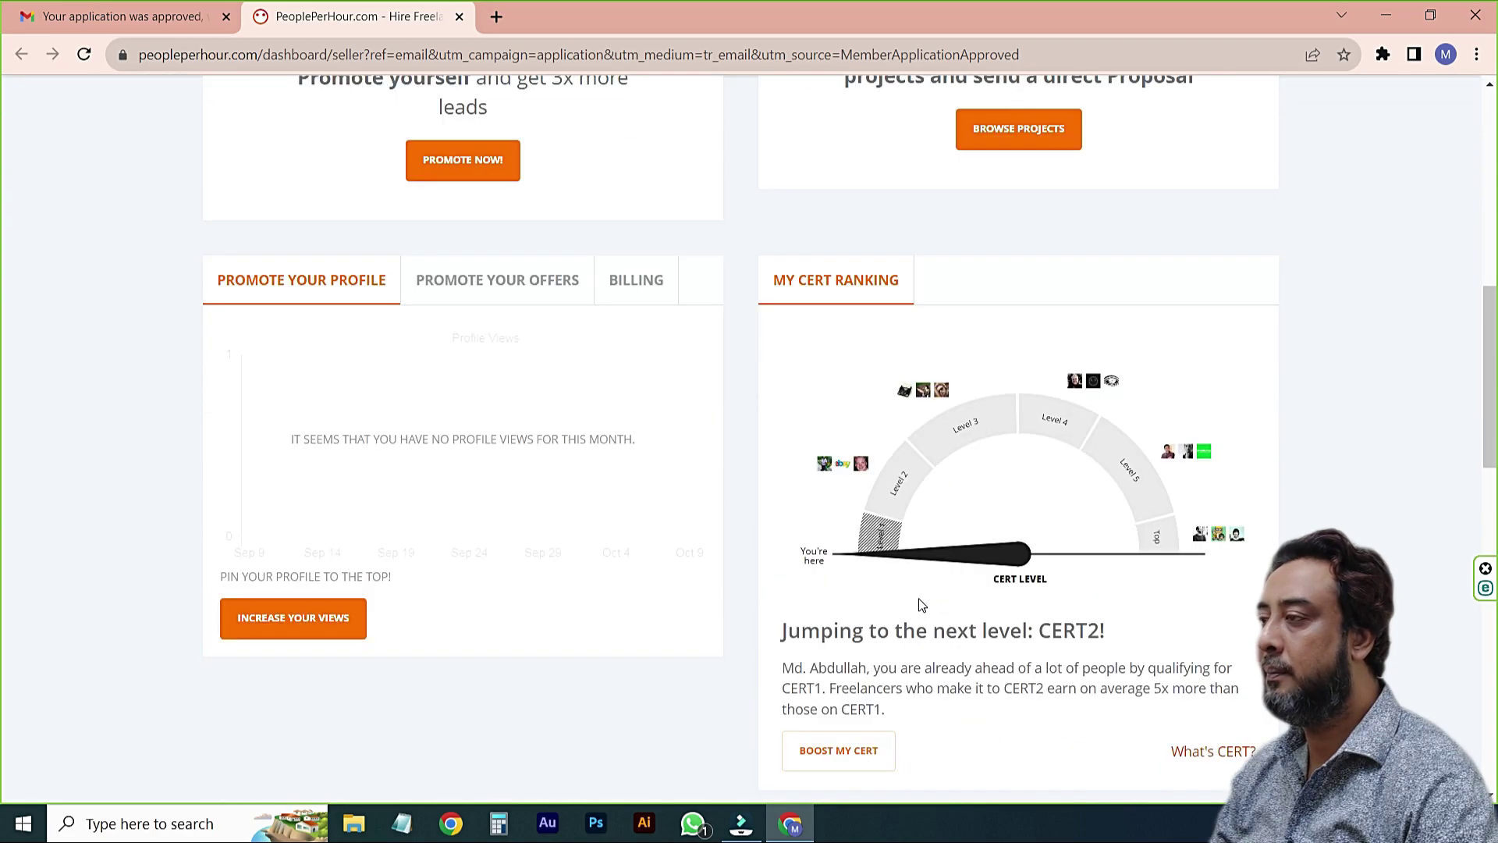
pyautogui.scroll(-10, 917, 605)
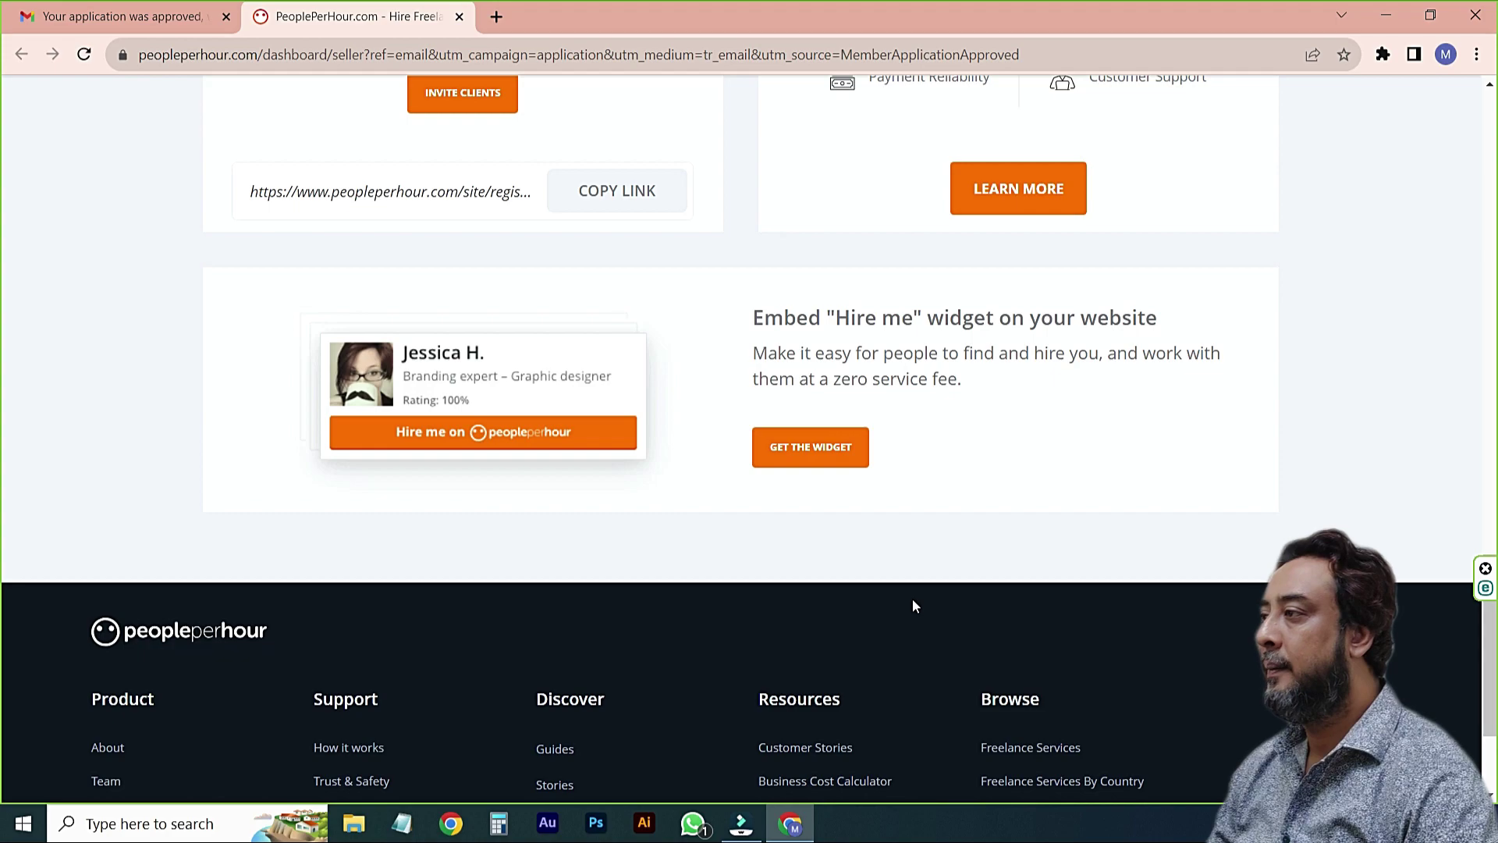
pyautogui.scroll(3, 915, 605)
pyautogui.scroll(10, 916, 607)
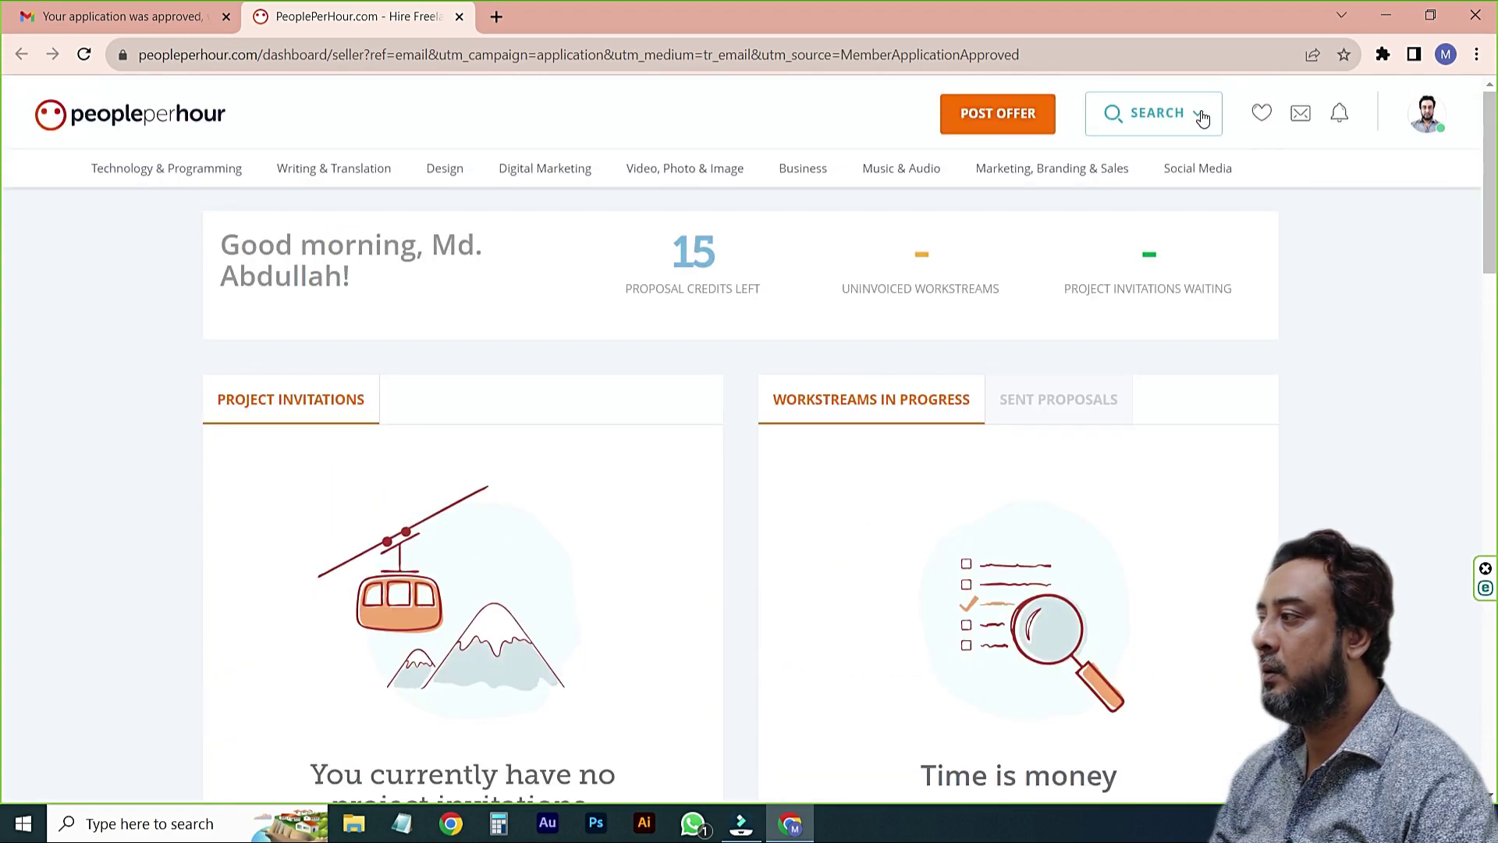
pyautogui.click(1440, 117)
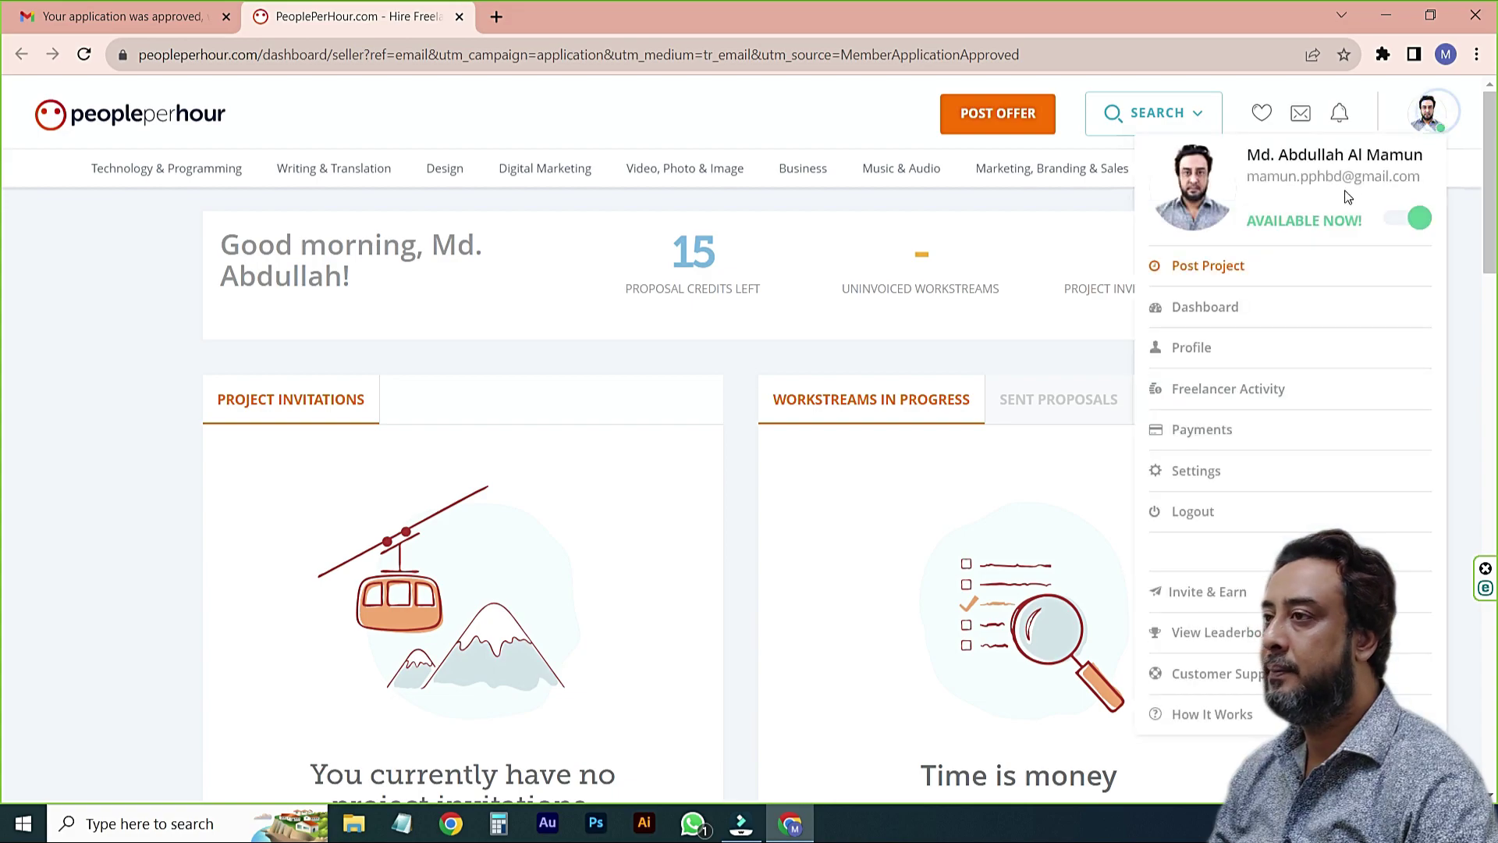
pyautogui.click(1194, 348)
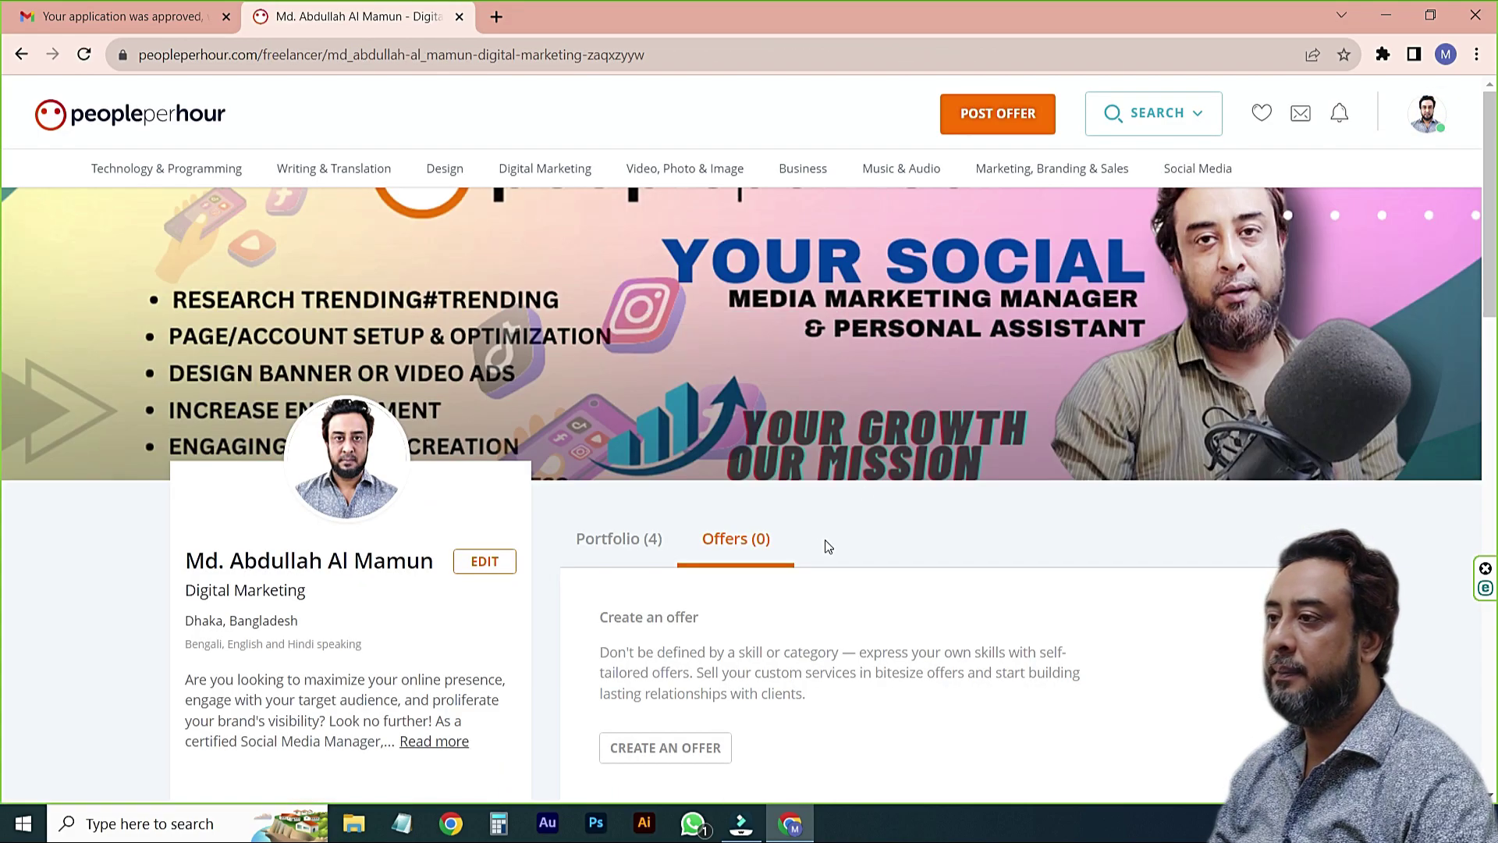
# Look over the profile, then open the Freelance Jobs list via Search projects.
pyautogui.scroll(-15, 854, 532)
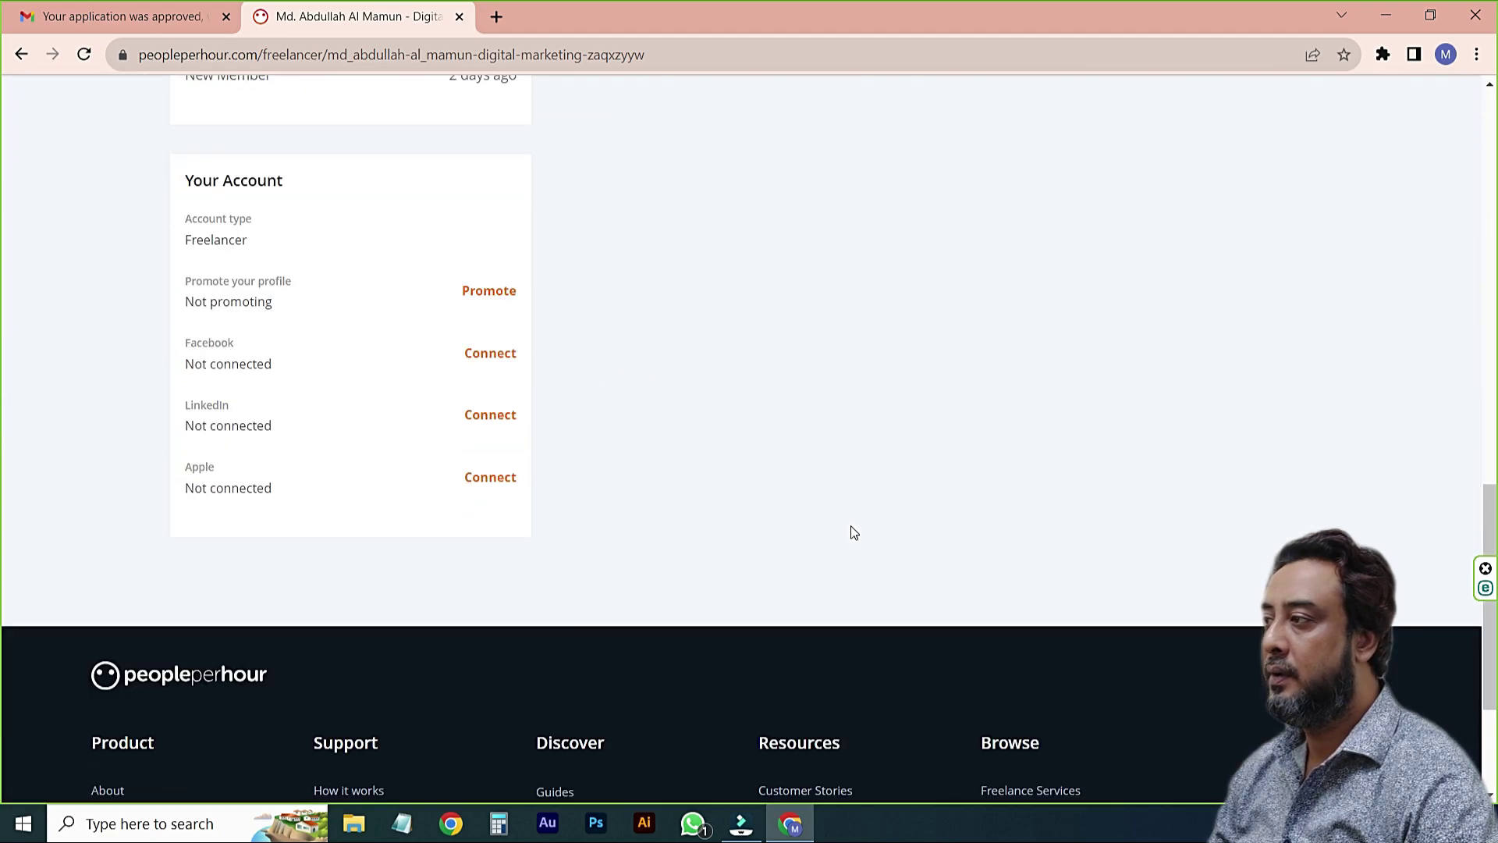
pyautogui.scroll(15, 852, 533)
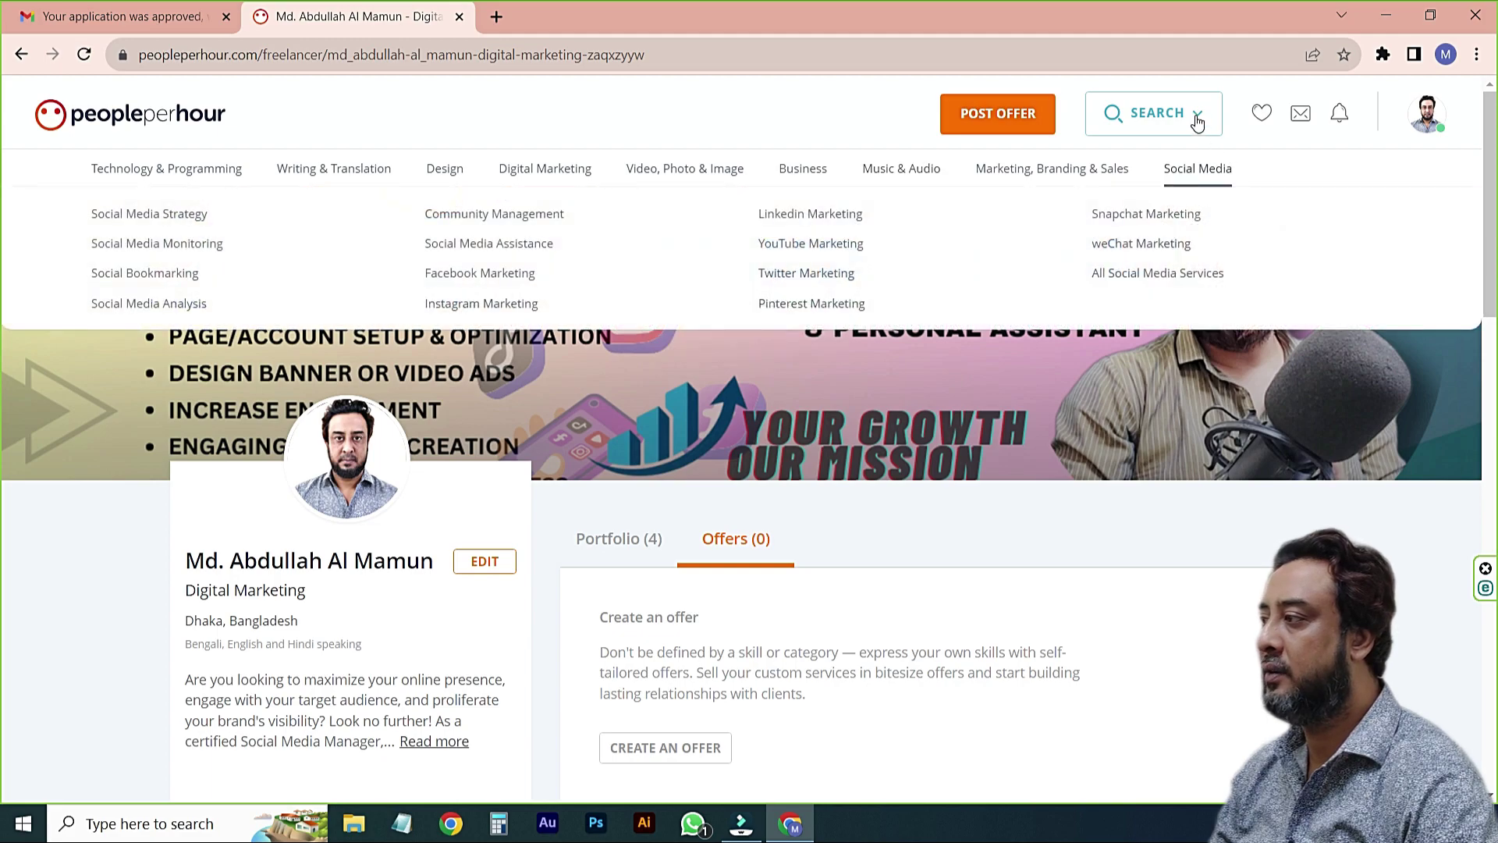
pyautogui.moveTo(1192, 121)
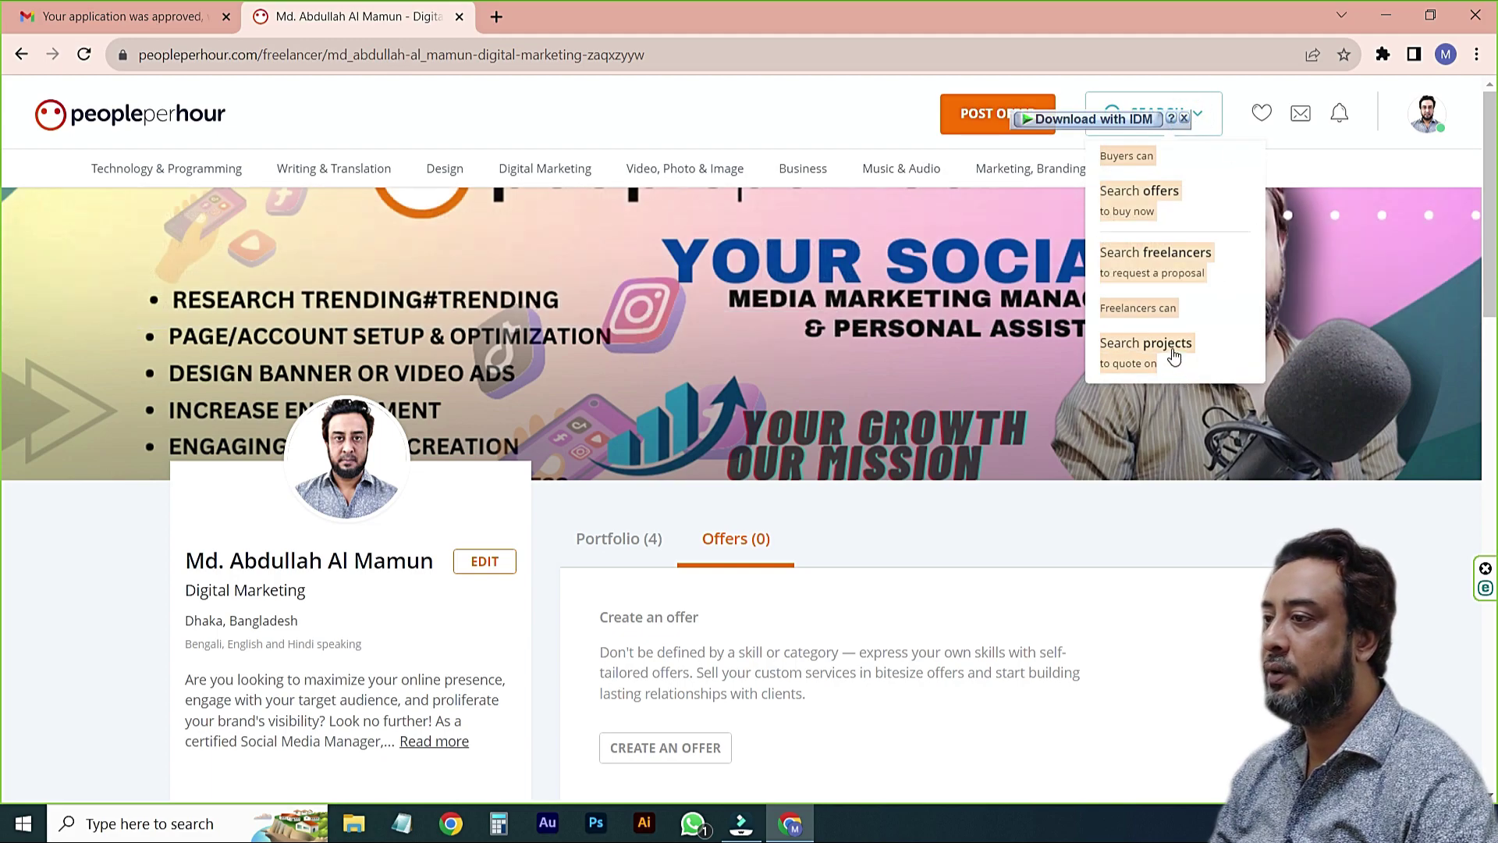
pyautogui.click(1170, 350)
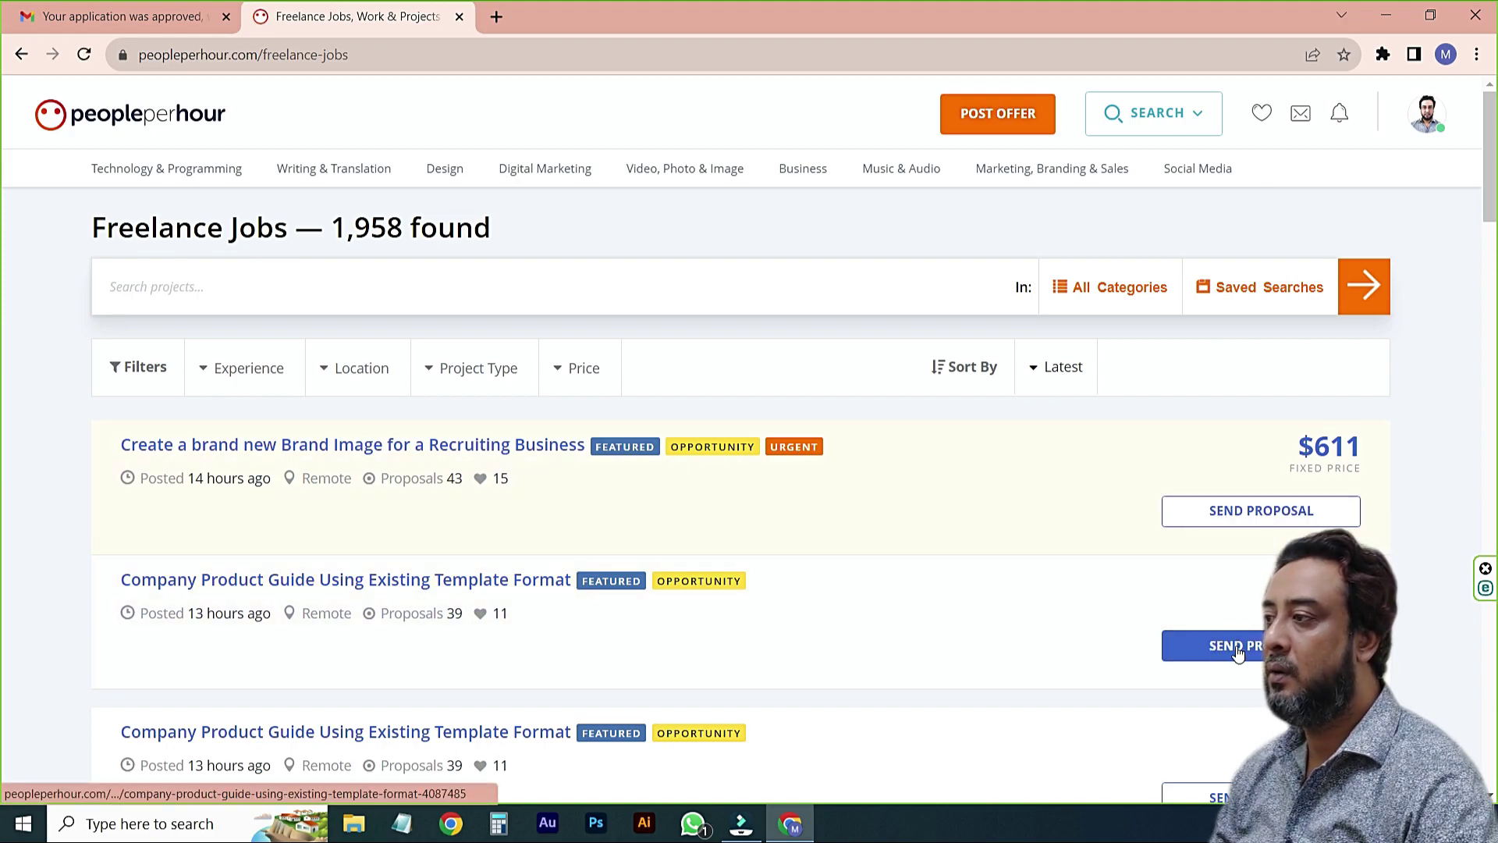
# Browse the jobs and open 'Appointment Booking Website For Veterinary Services' (£450 fixed price).
pyautogui.scroll(-5, 1227, 648)
pyautogui.scroll(4, 966, 589)
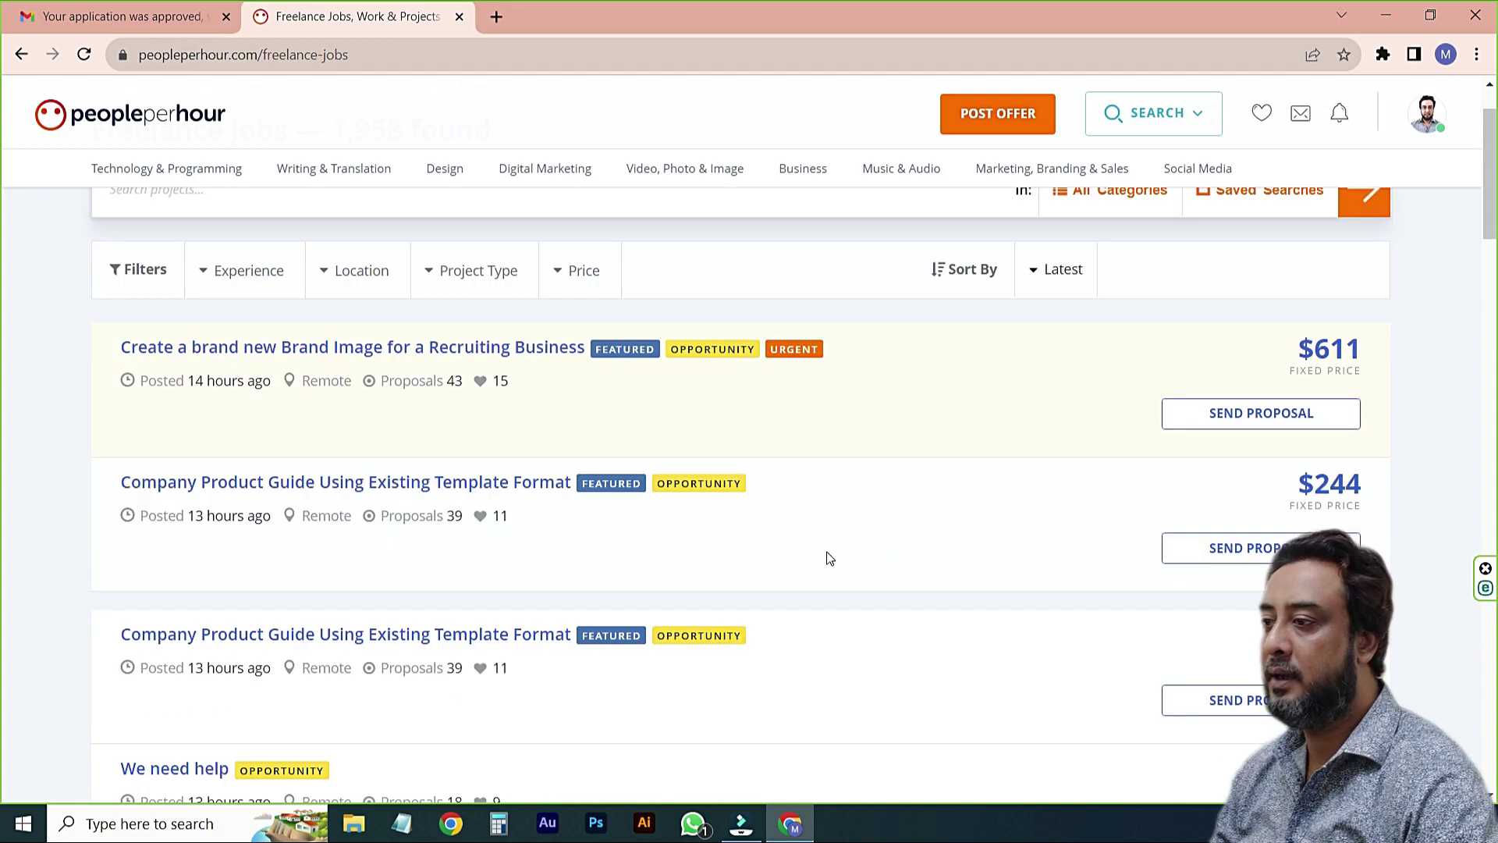
pyautogui.moveTo(713, 345)
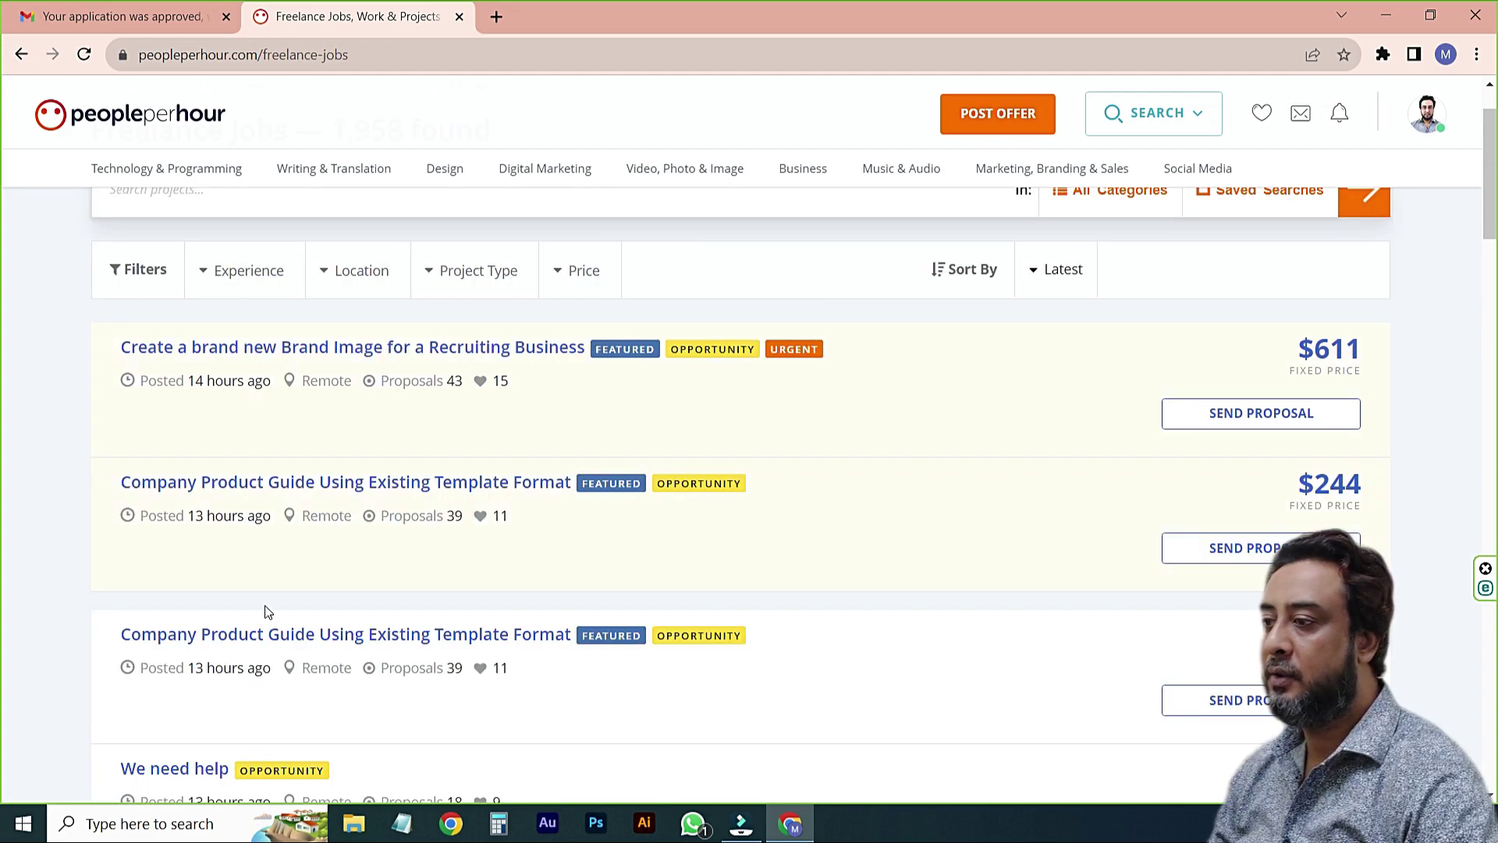
pyautogui.scroll(-5, 296, 647)
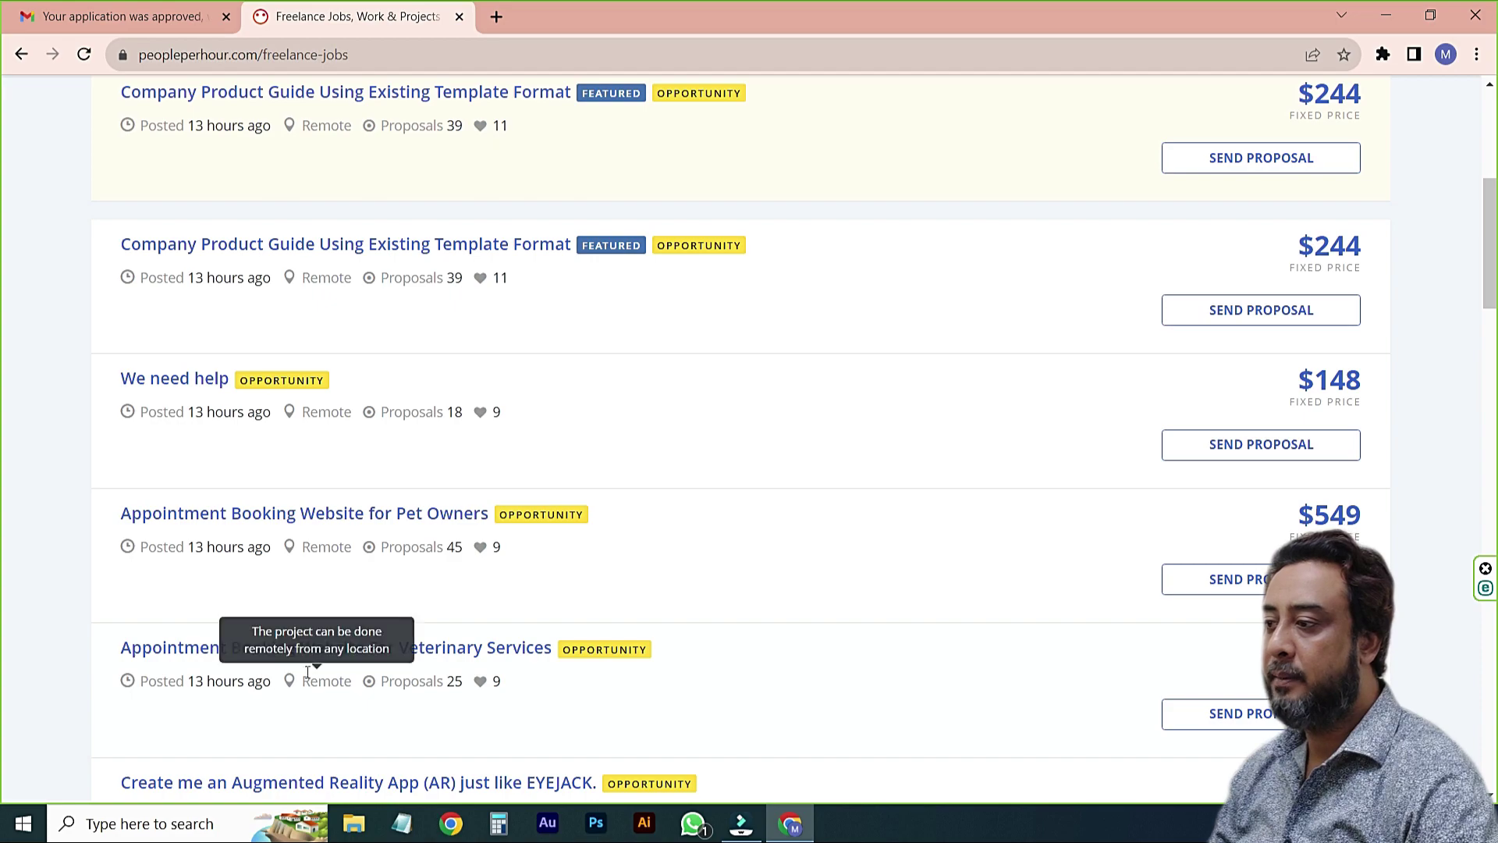
pyautogui.click(447, 654)
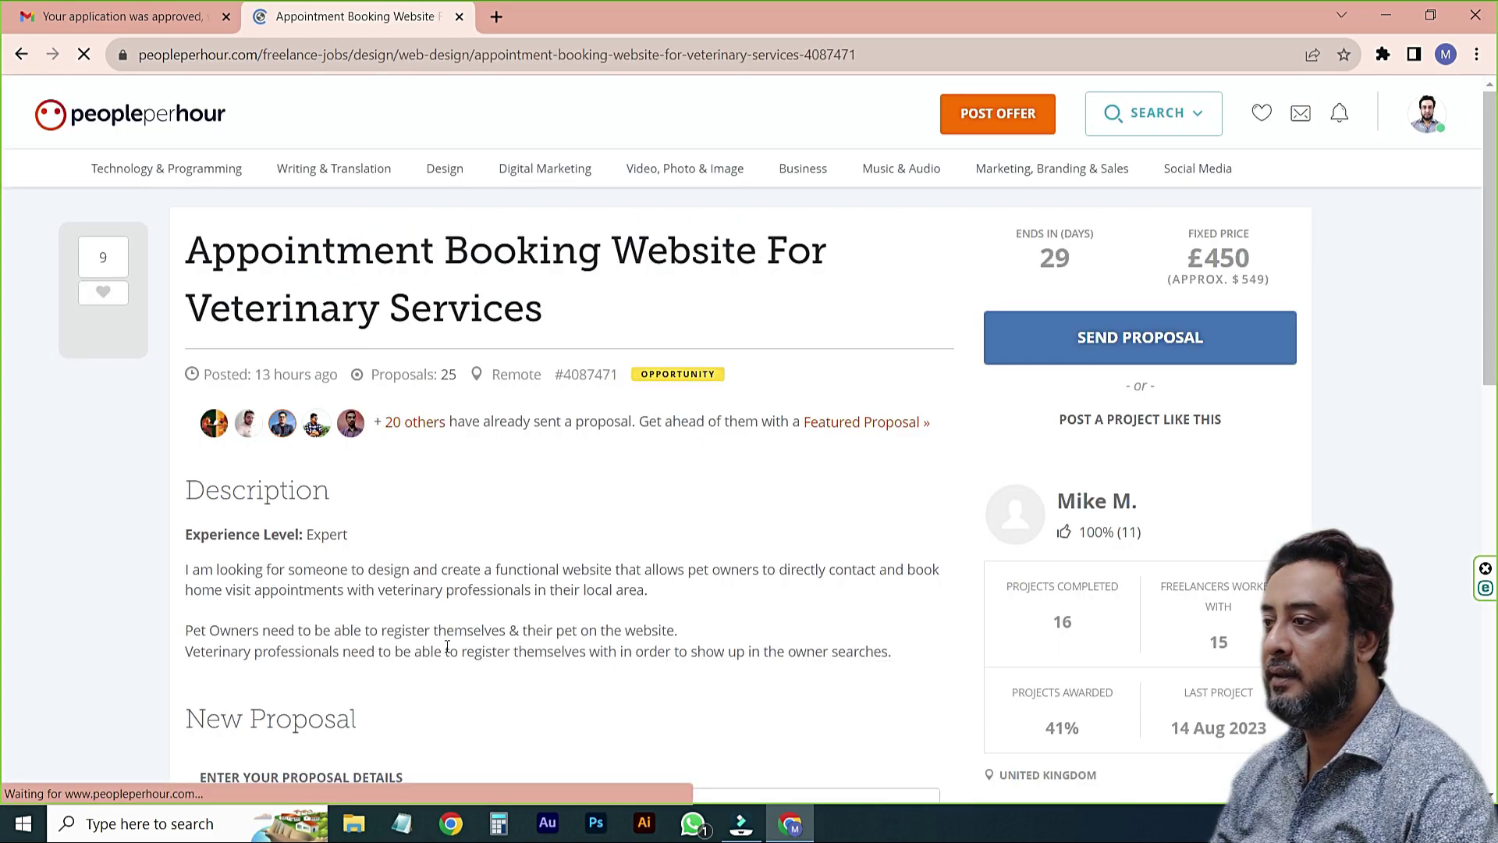
# Scroll the veterinary job page down to the New Proposal form.
pyautogui.scroll(-3, 684, 593)
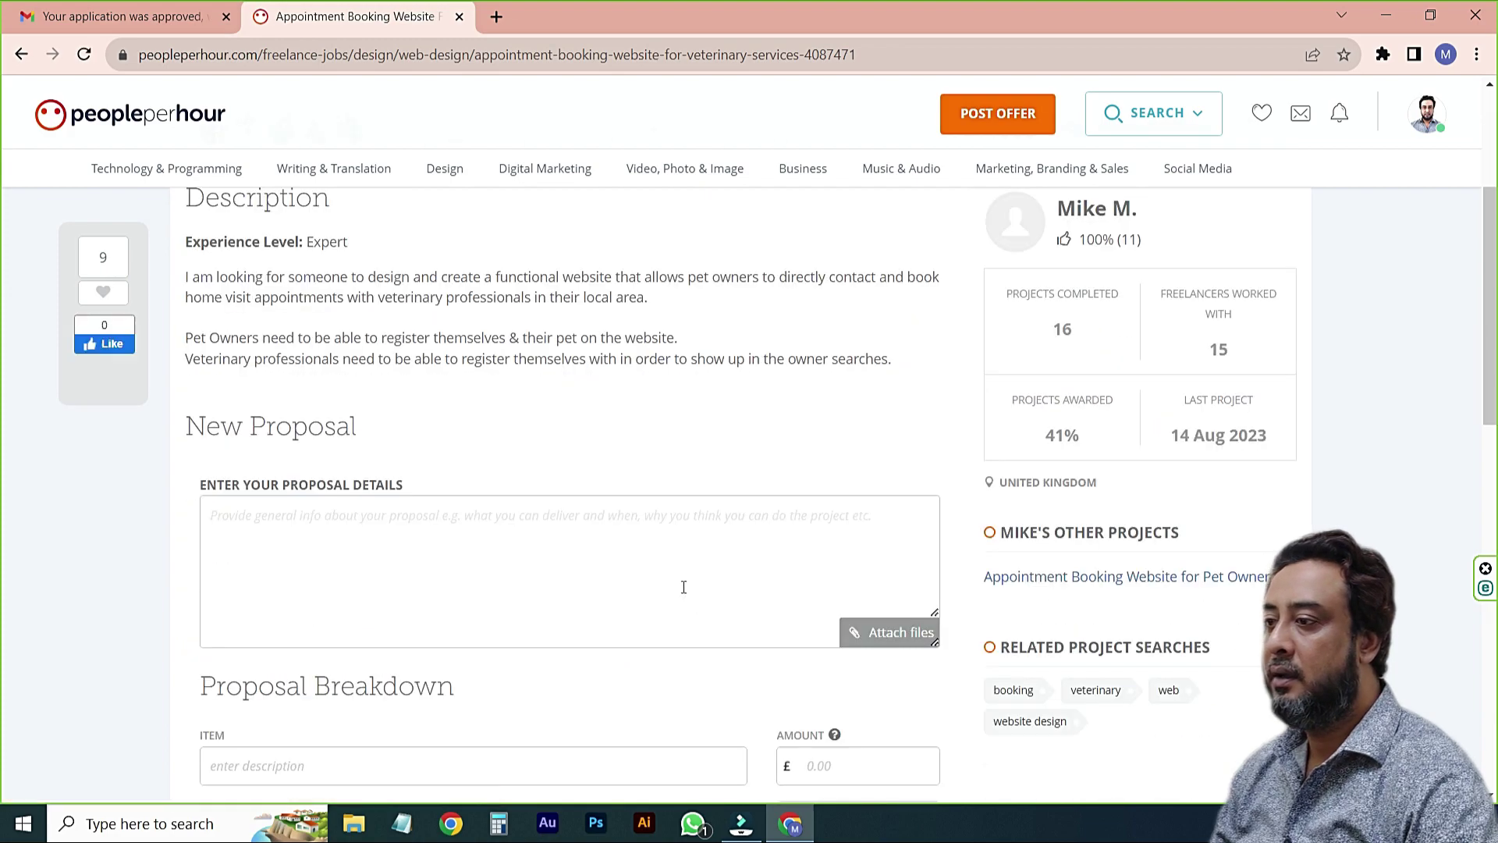
pyautogui.scroll(-2, 678, 574)
pyautogui.scroll(3, 551, 558)
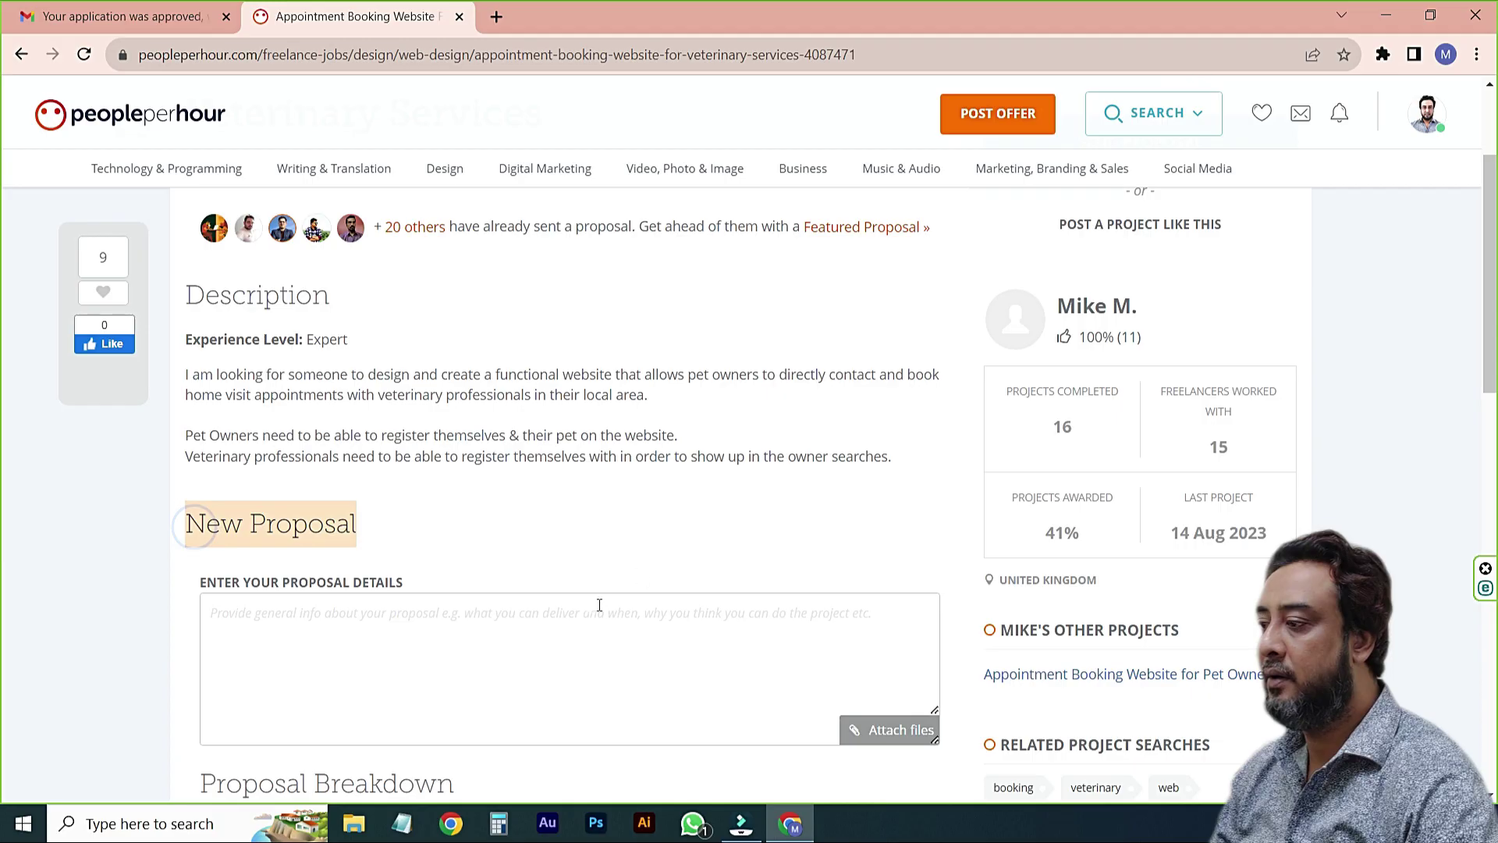
pyautogui.scroll(-1, 709, 592)
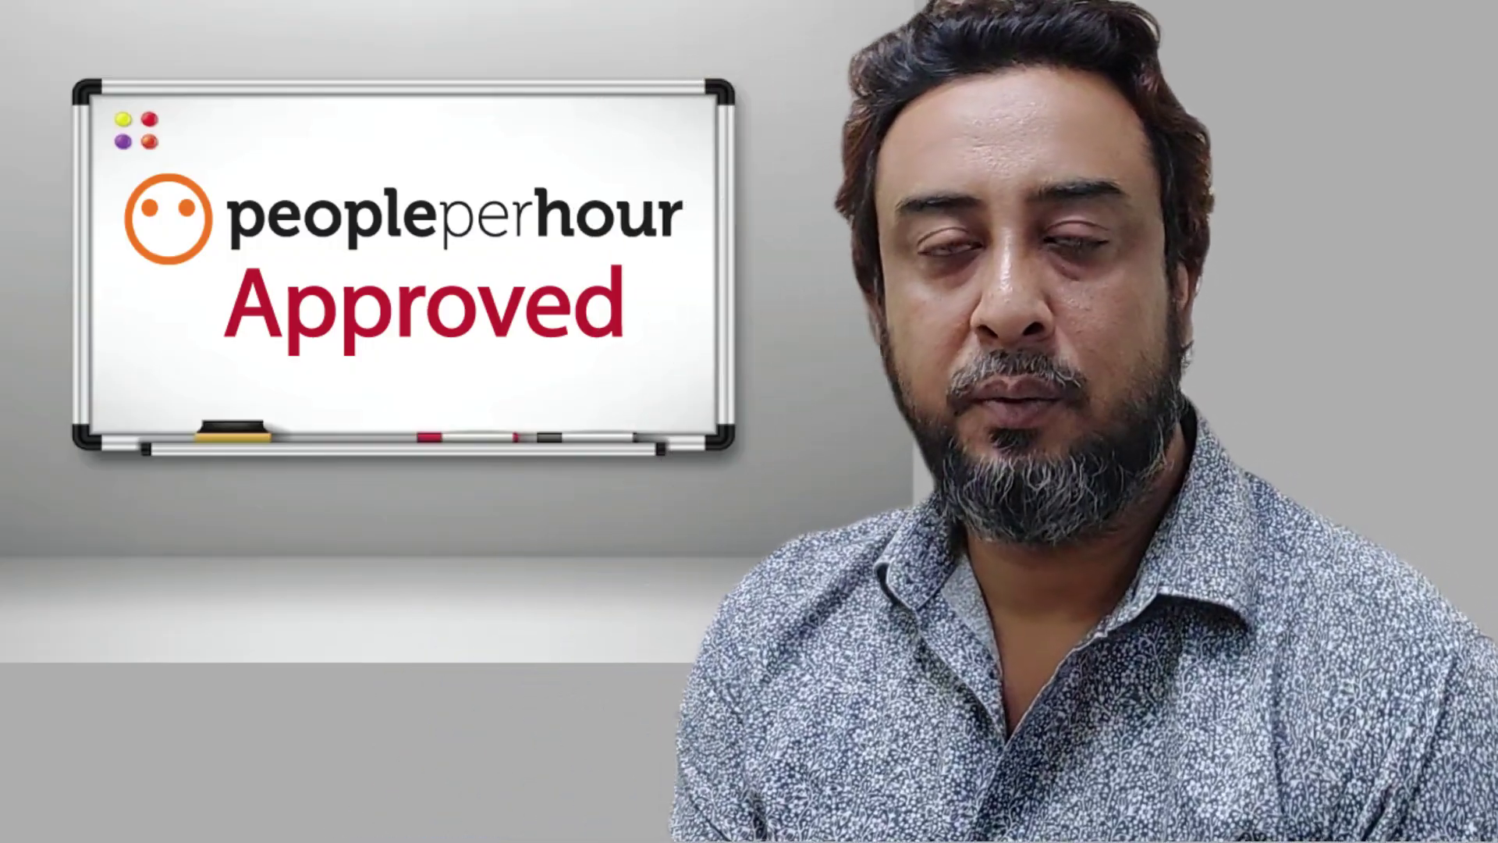